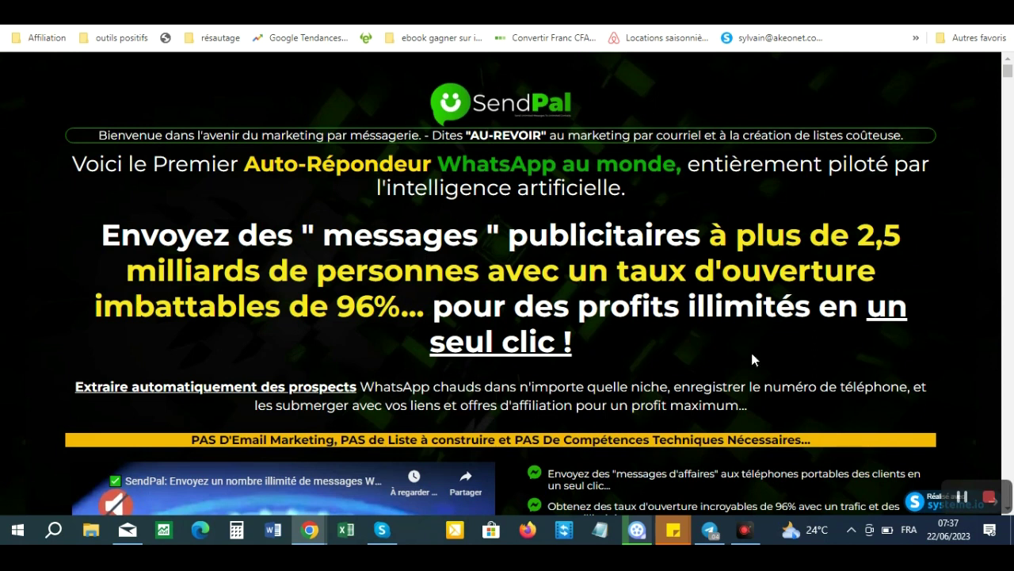
- Switch from the SendPal sales page to the SendPro Chrome window
mouse_move(322, 542)
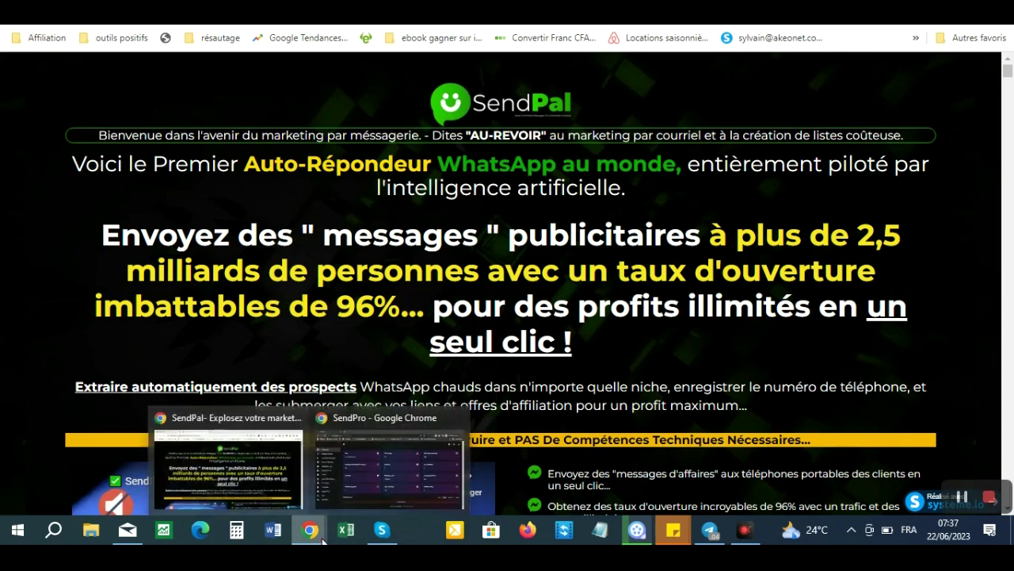
left_click(384, 452)
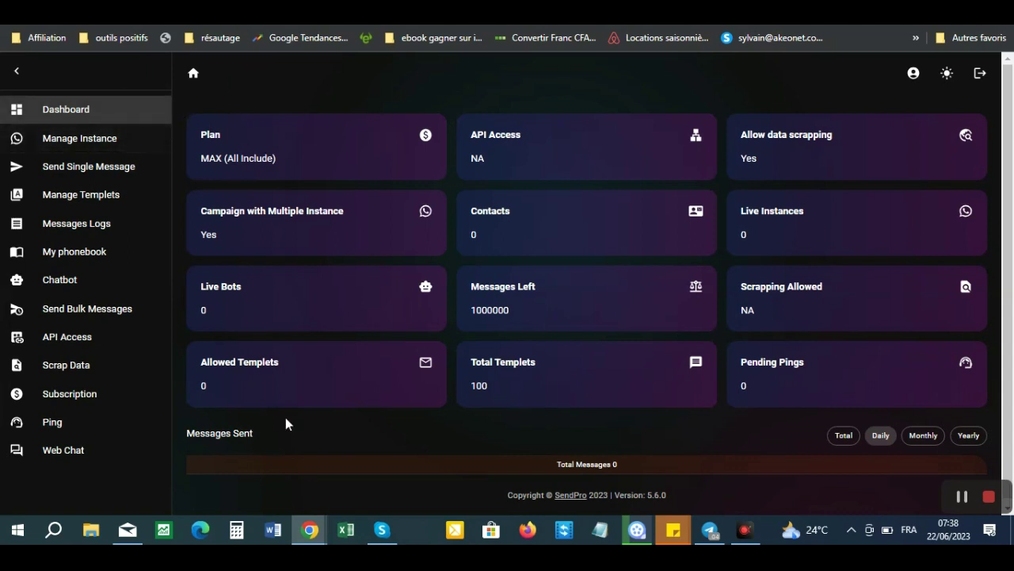
- Show the Subscription page with its Regular, Regular + VIP and Regular + PRO + VIP plans
left_click(73, 402)
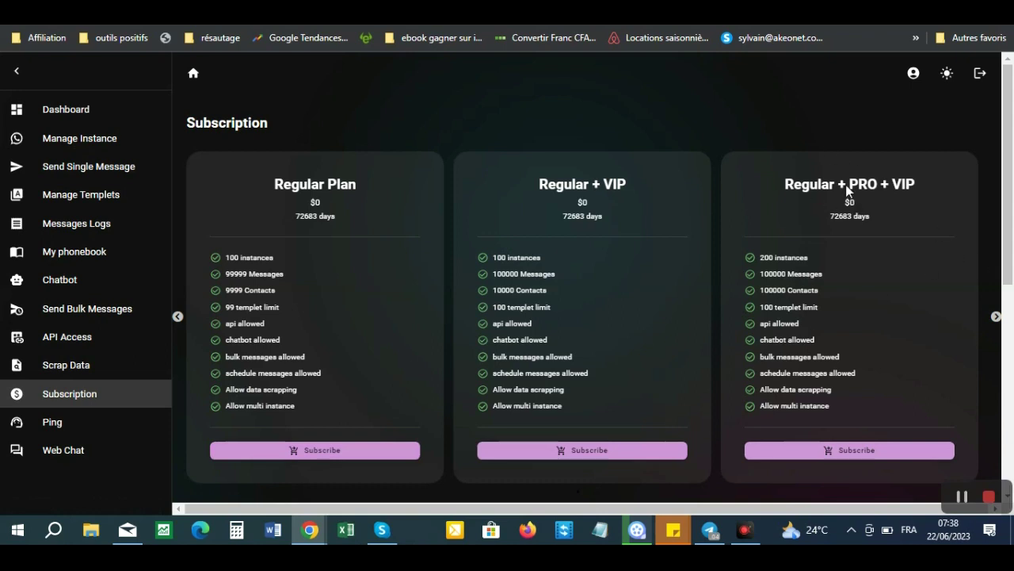
- View the MAX (All Include) plan, then go back to the Dashboard showing it active
left_click(996, 317)
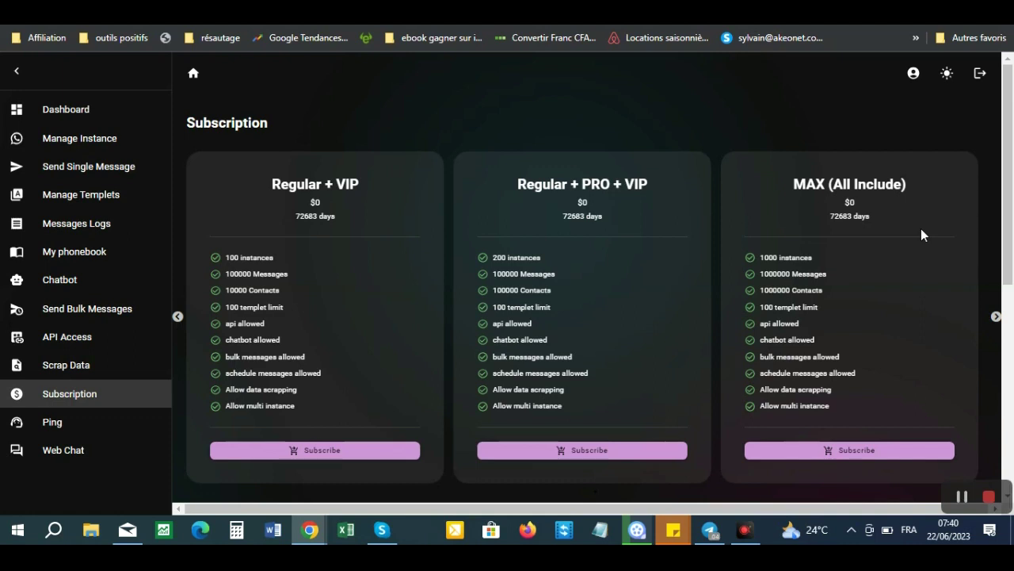
left_click(87, 115)
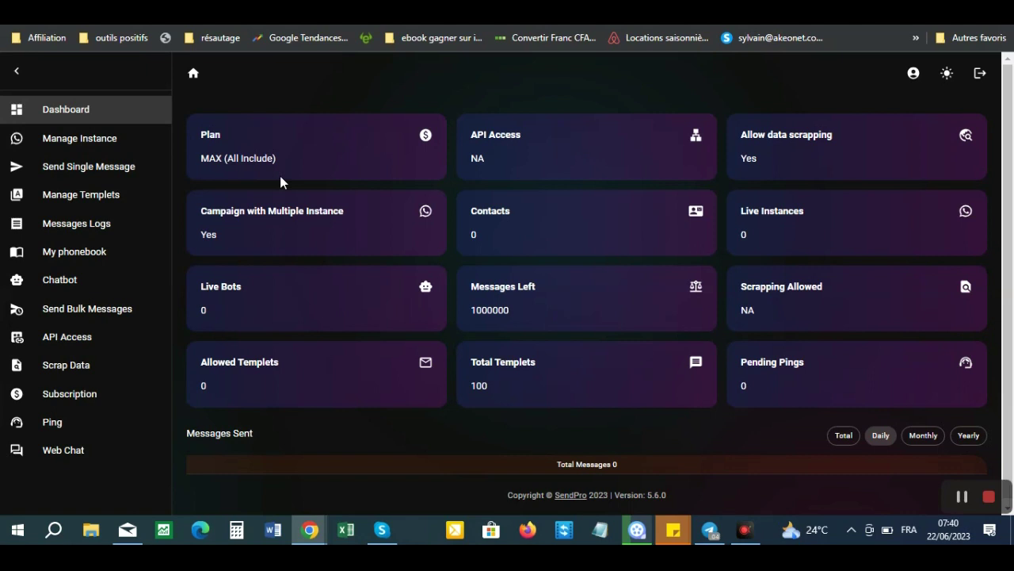
- Open Manage Instance, showing 1000 allowed and 0 active instances
left_click(87, 142)
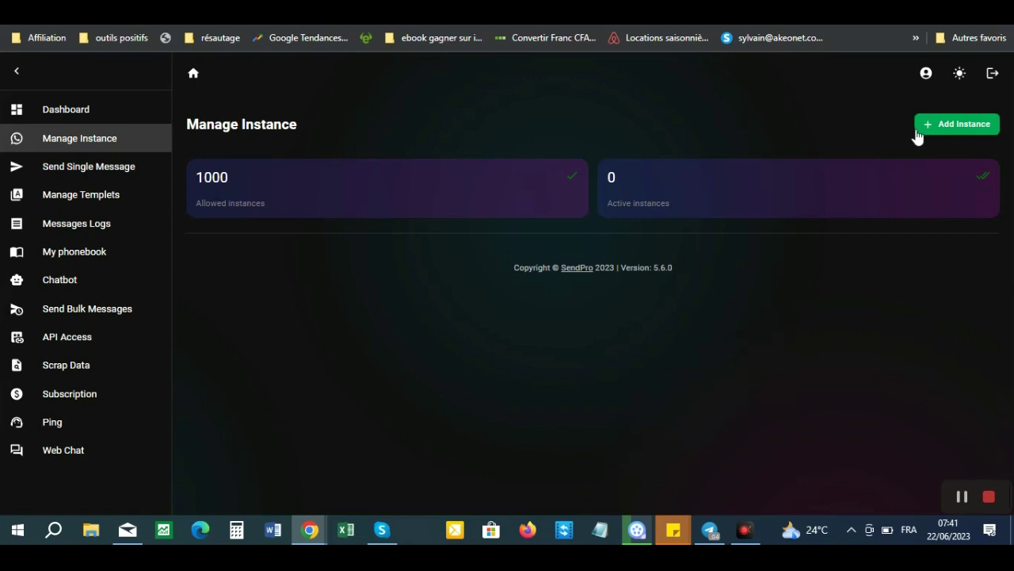
- Begin adding a new instance, reaching the 'Get your phone ready to scan' tutorial screen
left_click(951, 134)
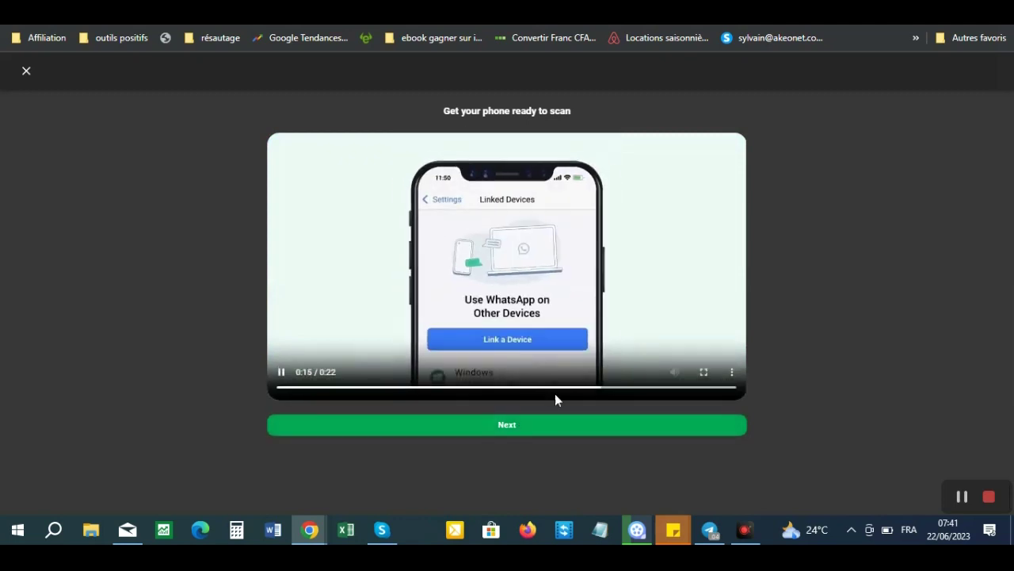
- Create a new instance named with the user's first name and generate its linking QR code
left_click(505, 428)
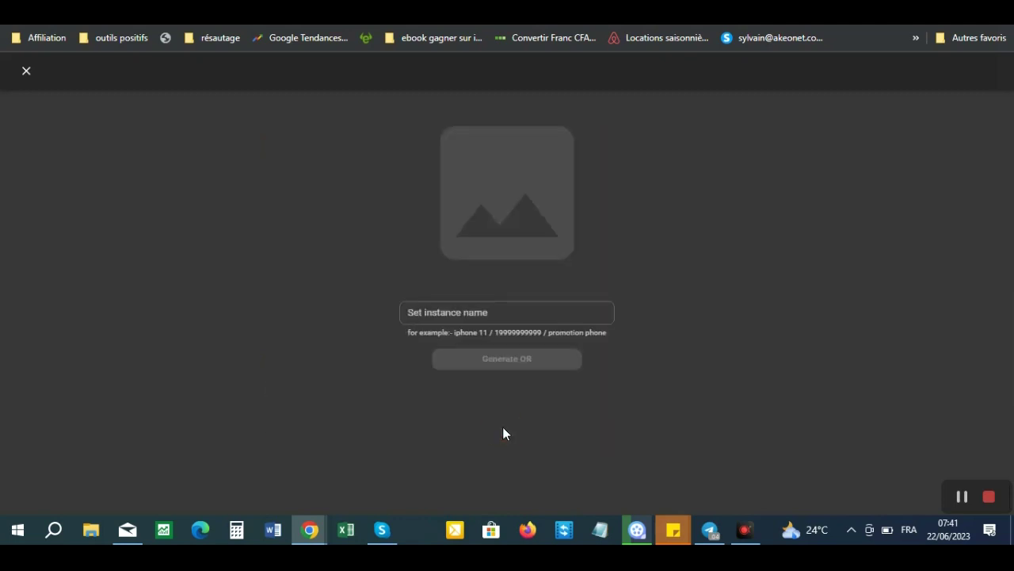
left_click(564, 317)
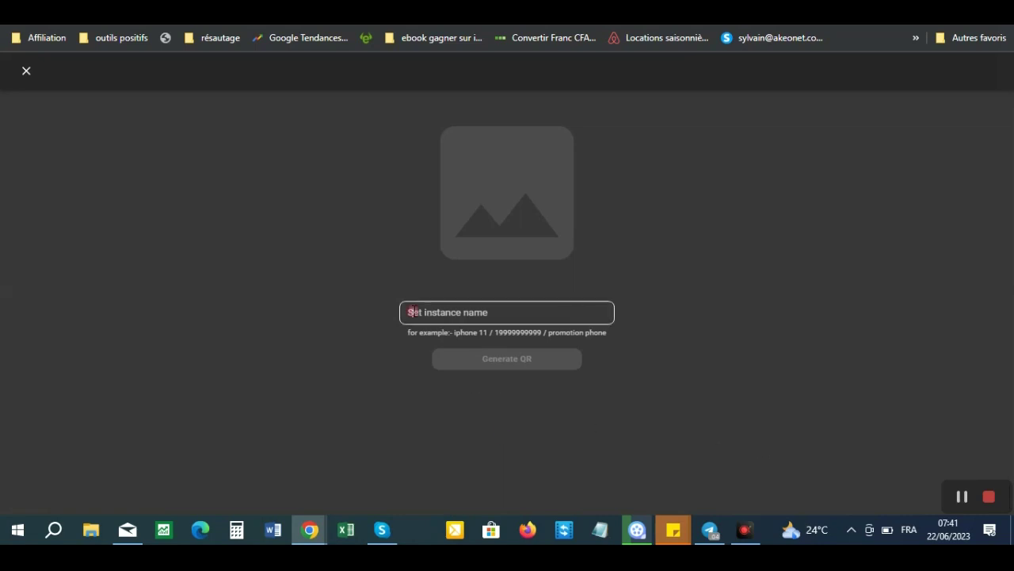
left_click(412, 312)
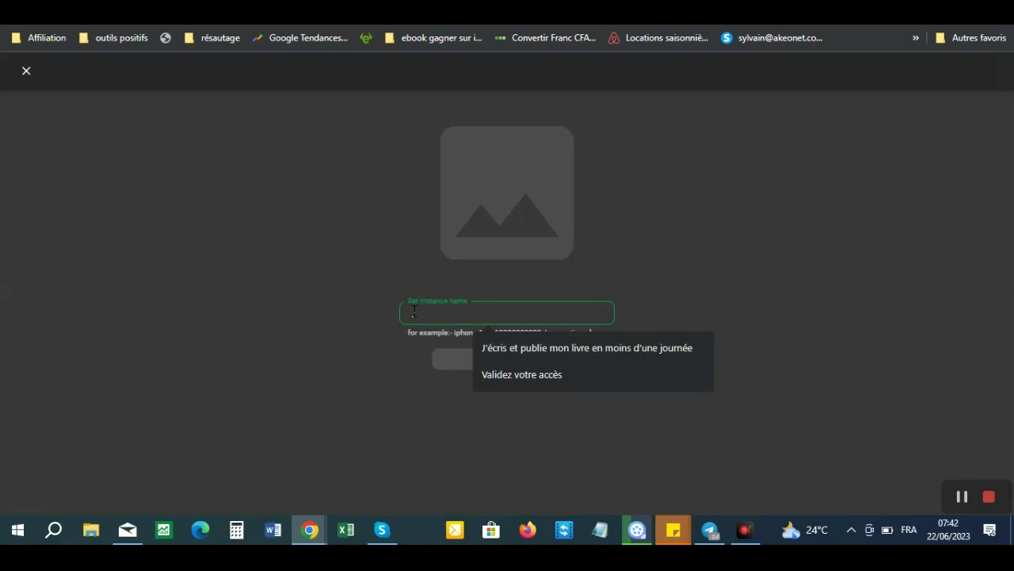
type("Xavier")
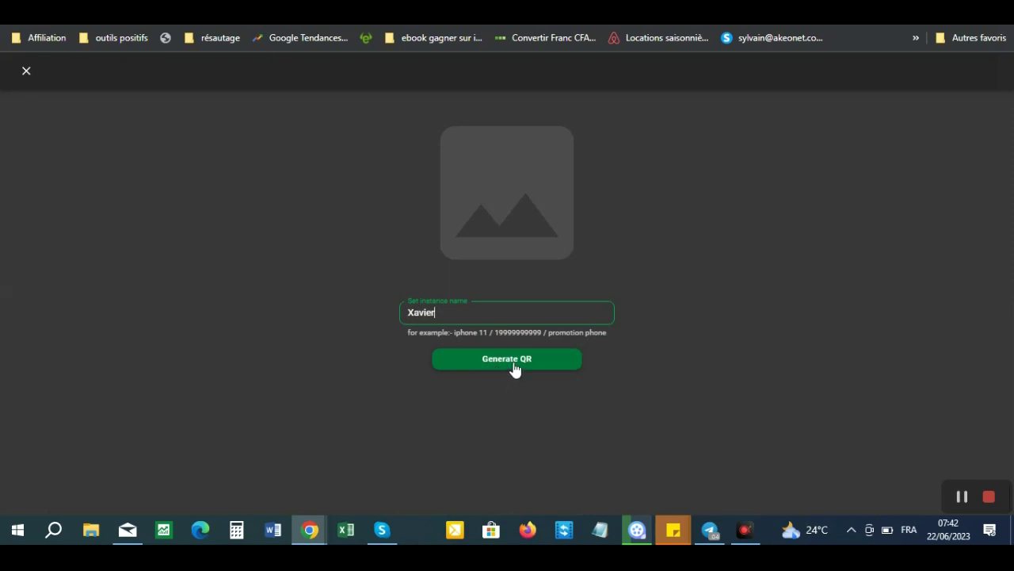
left_click(514, 368)
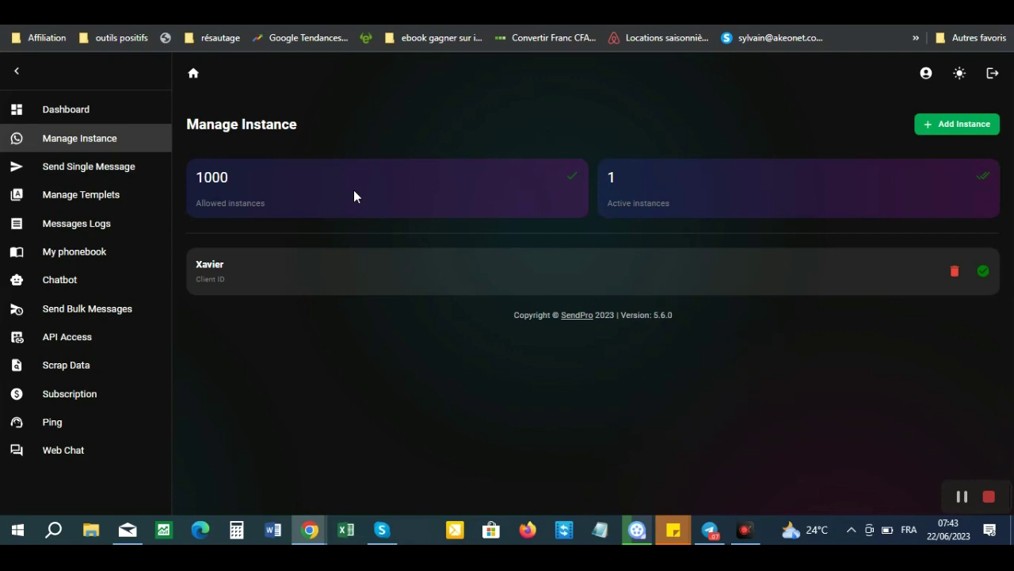
- Open Send Single Message on the Send simple message form
left_click(104, 171)
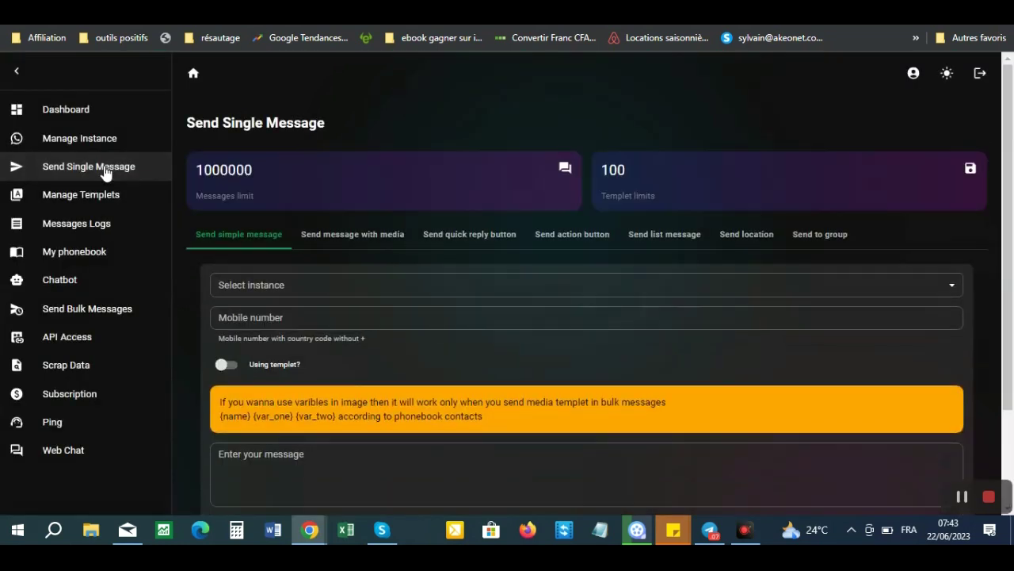
left_click_drag(1008, 176, 1013, 225)
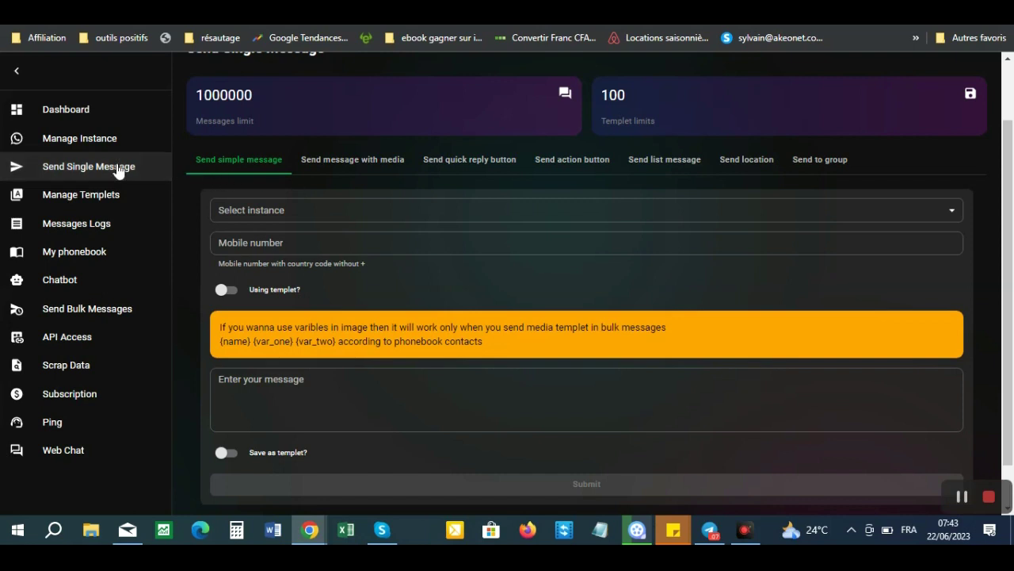
left_click(89, 172)
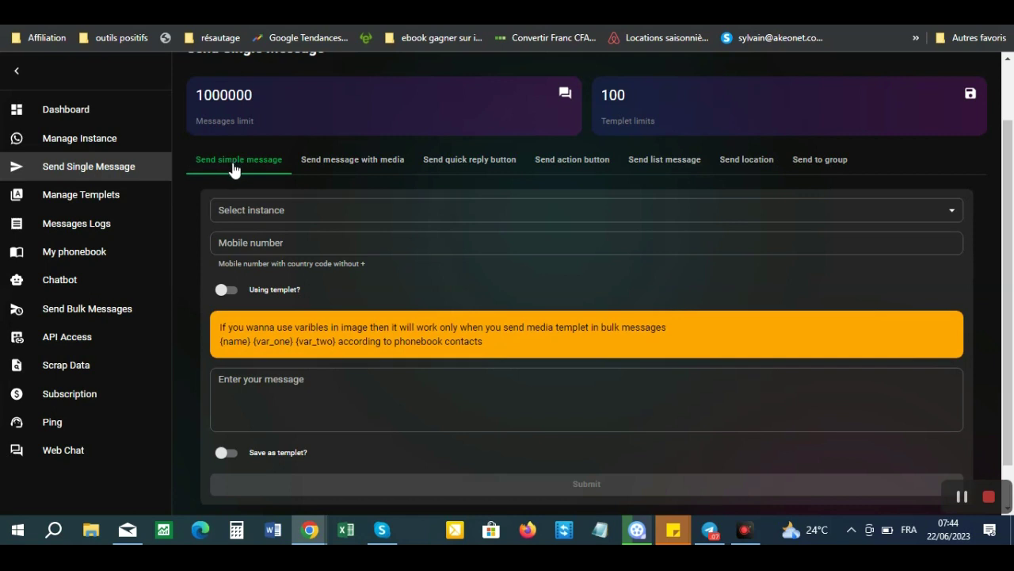
- Select the only instance as sender and enter the recipient's mobile number
left_click(347, 210)
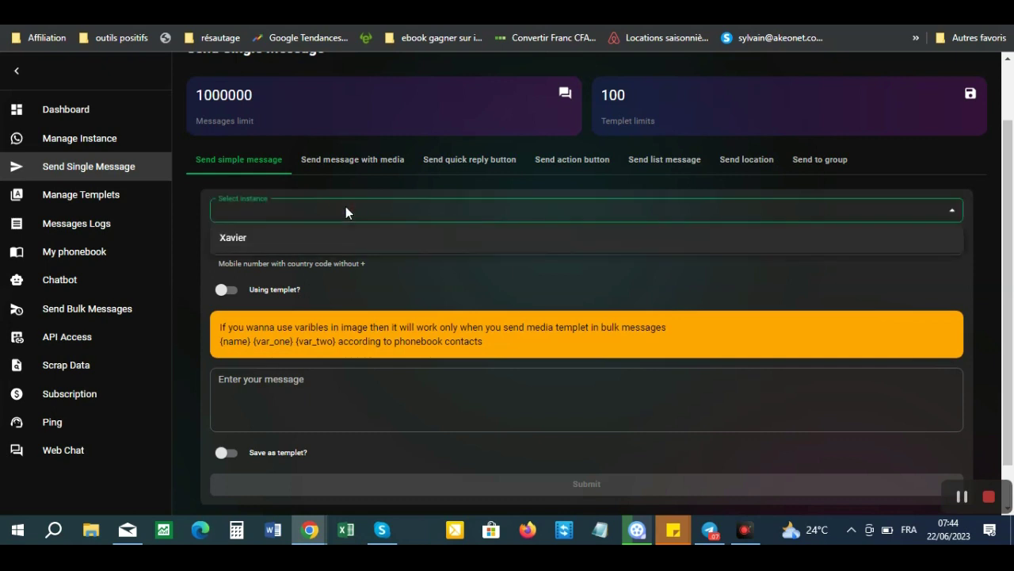
left_click(245, 238)
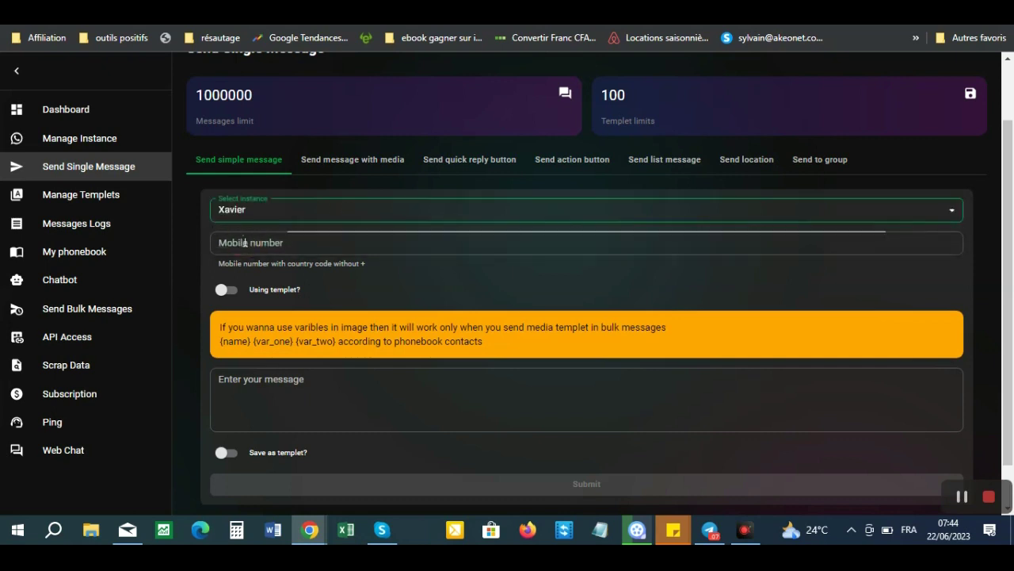
left_click(305, 247)
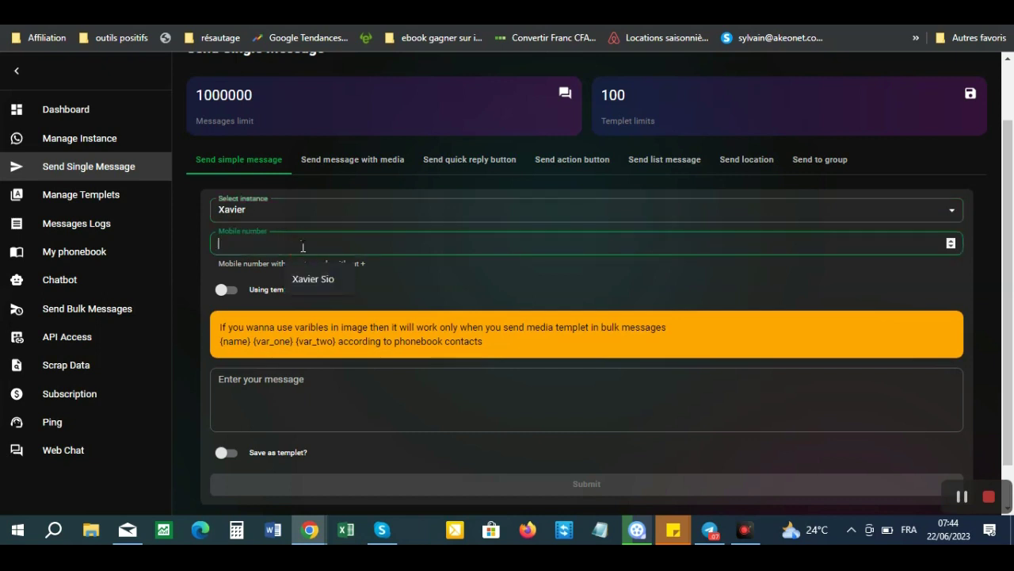
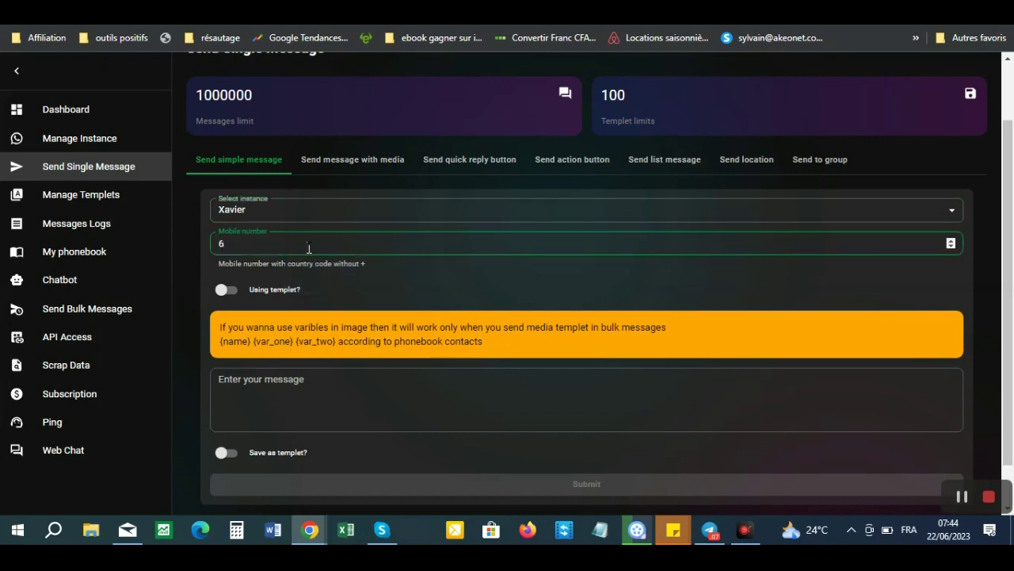
left_click(289, 388)
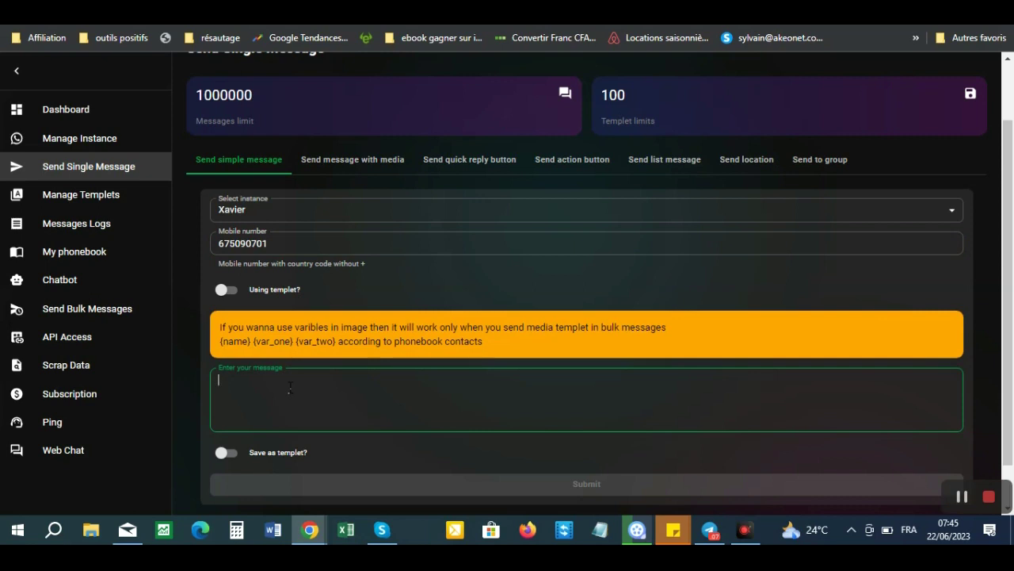
- Write 'Salut, ce petit message juste pour te dire que tu es une personne merveilleuse.' as the message
type("S")
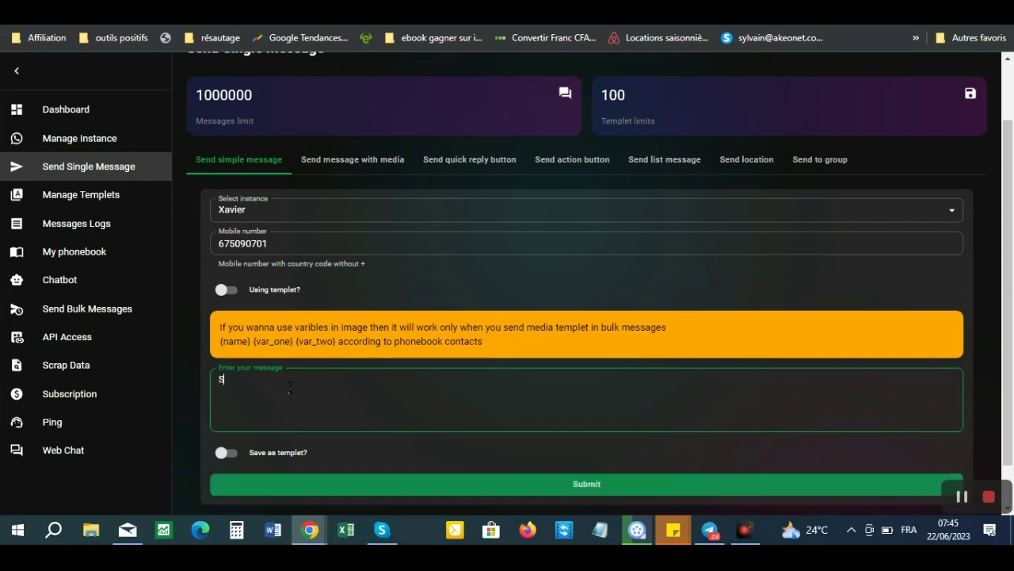
type("alut, ce petit")
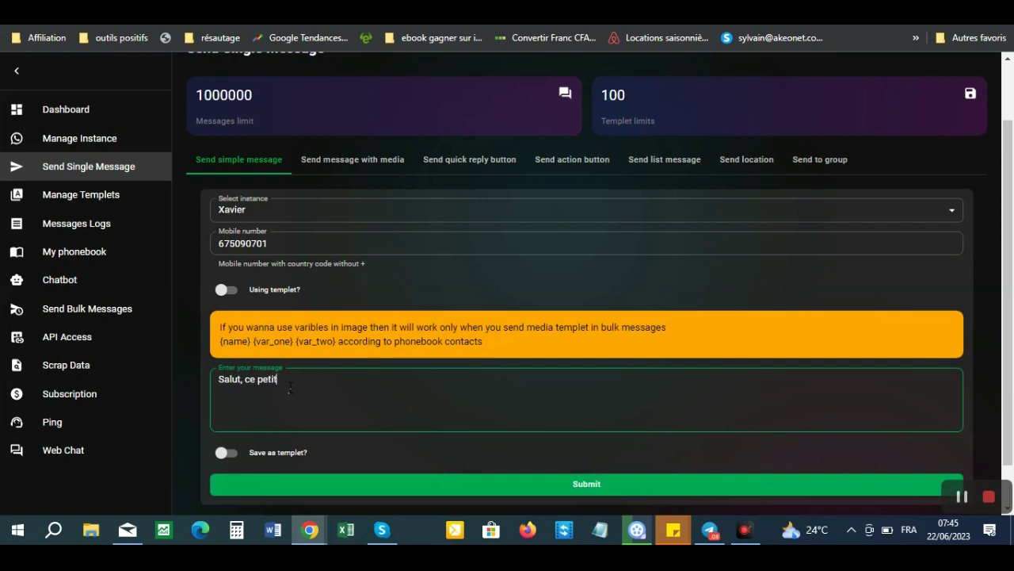
type(" message juste pour te dire que tu es une personne merveilleuse.")
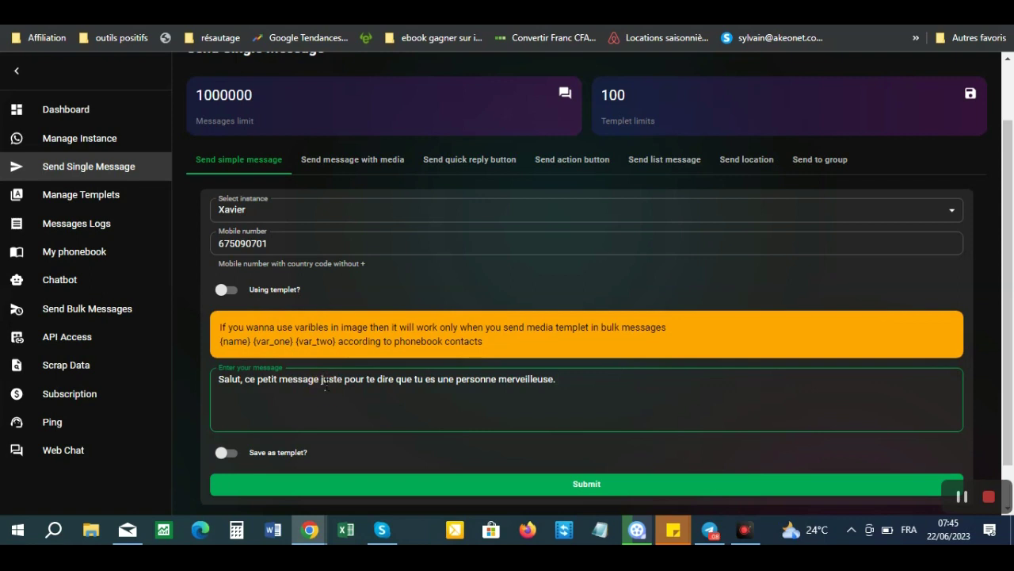
key("ctrl+a")
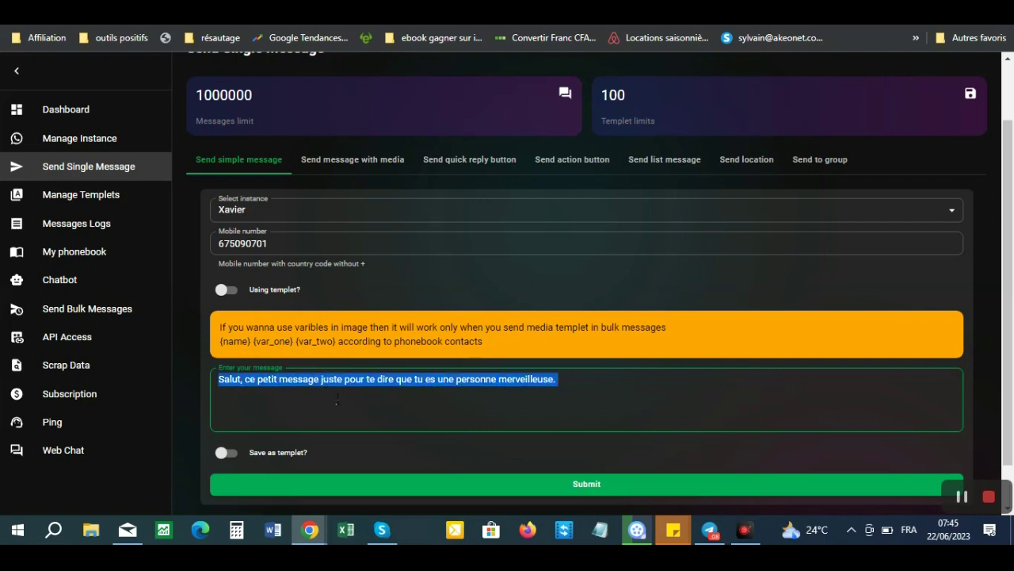
left_click(347, 401)
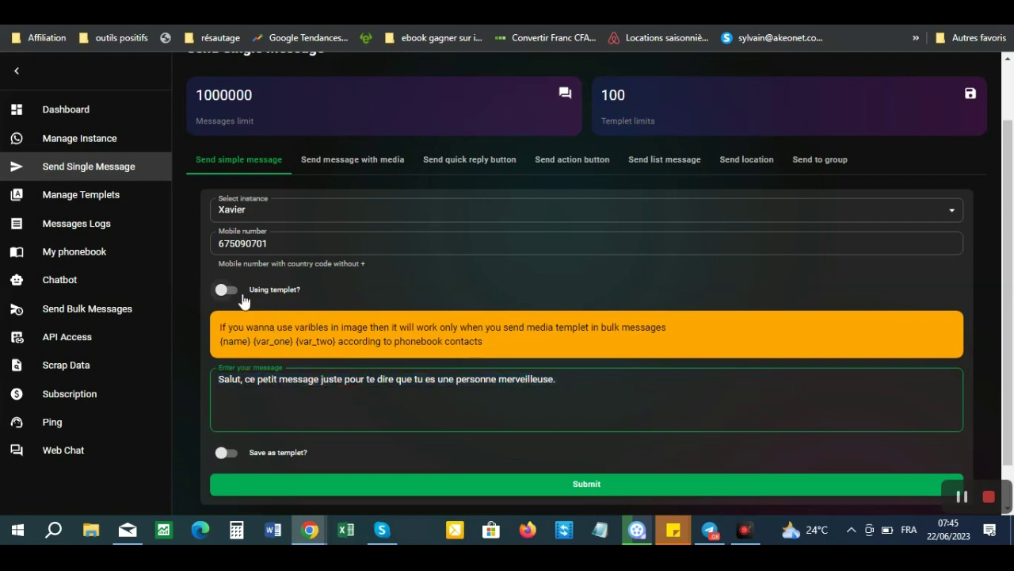
- Turn on Save as template and name the template 'Templet salutation'
left_click(230, 457)
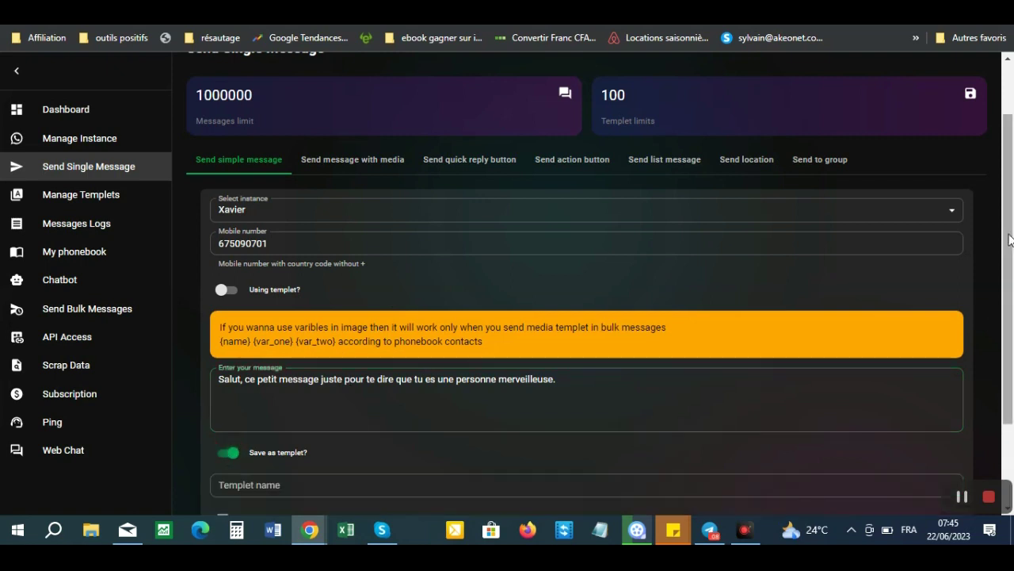
scroll(1008, 239, "down", 2)
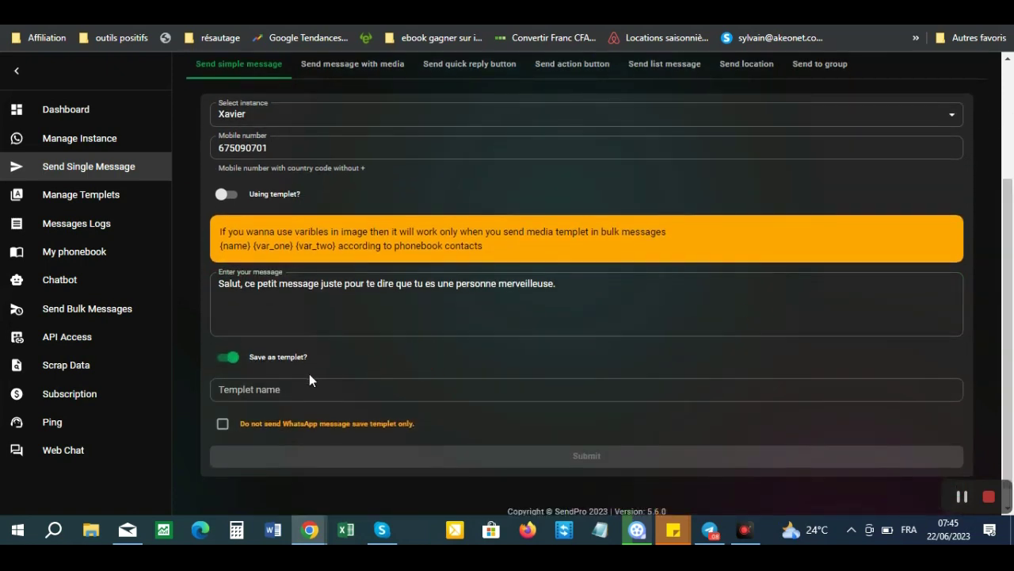
left_click(282, 390)
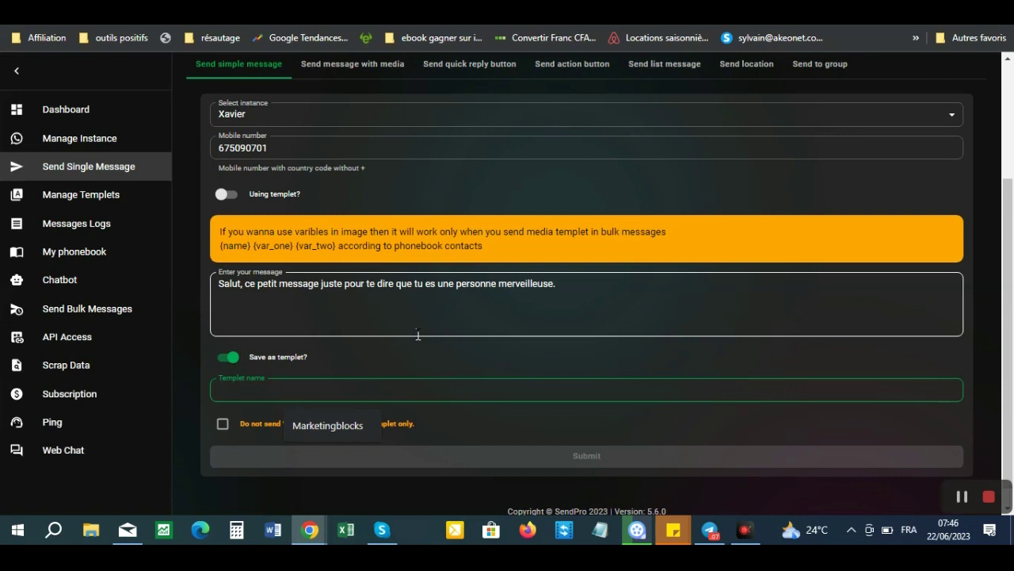
type("Templet")
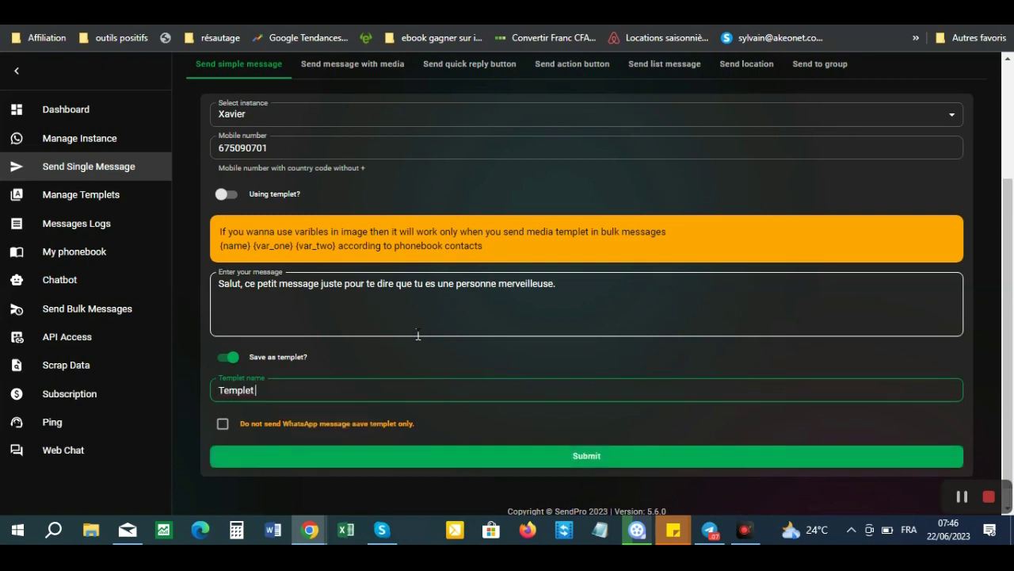
type(" Xavier 1")
key("BackSpace")
key("BackSpace")
key("BackSpace")
key("BackSpace")
key("BackSpace")
key("BackSpace")
type("salutation")
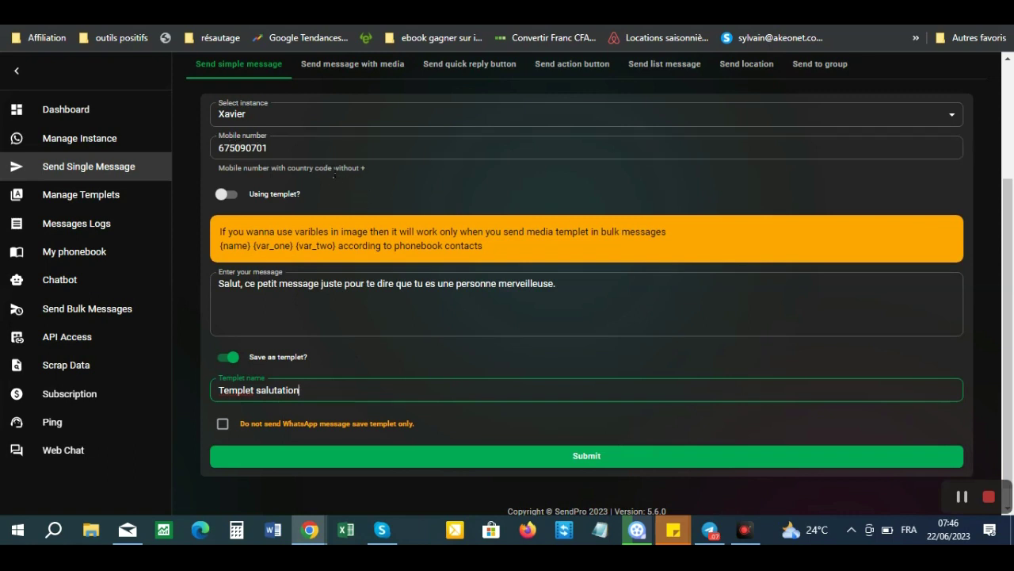
- Send the greeting message and save it as the Templet salutation template
left_click(215, 147)
scroll(1008, 278, "up", 1)
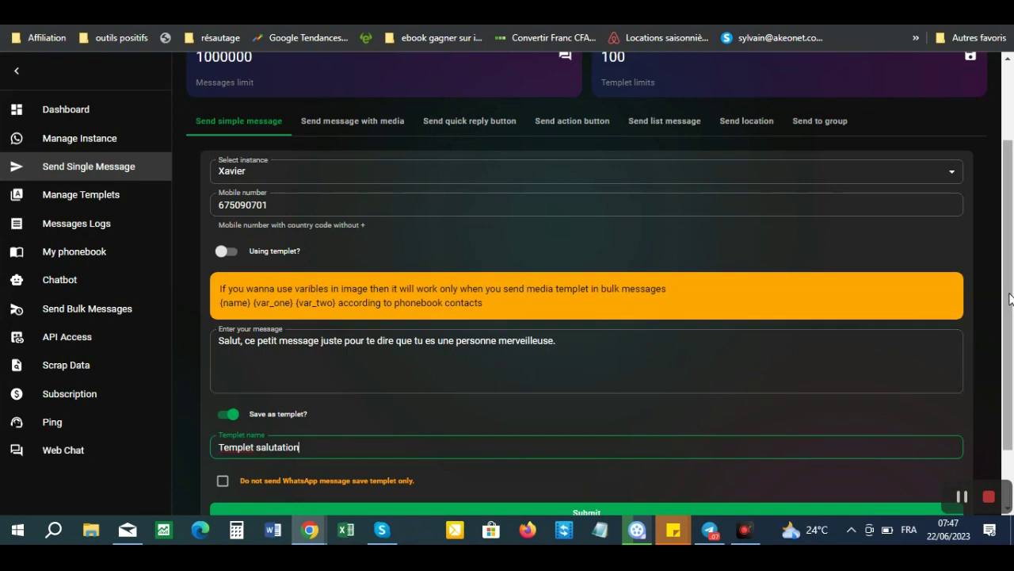
left_click_drag(1010, 298, 1008, 324)
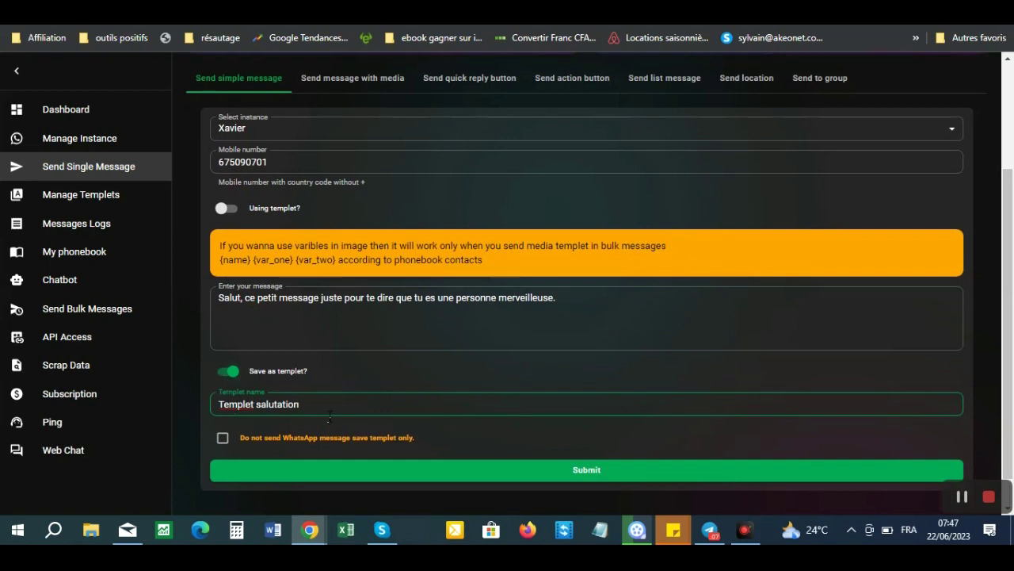
left_click(591, 473)
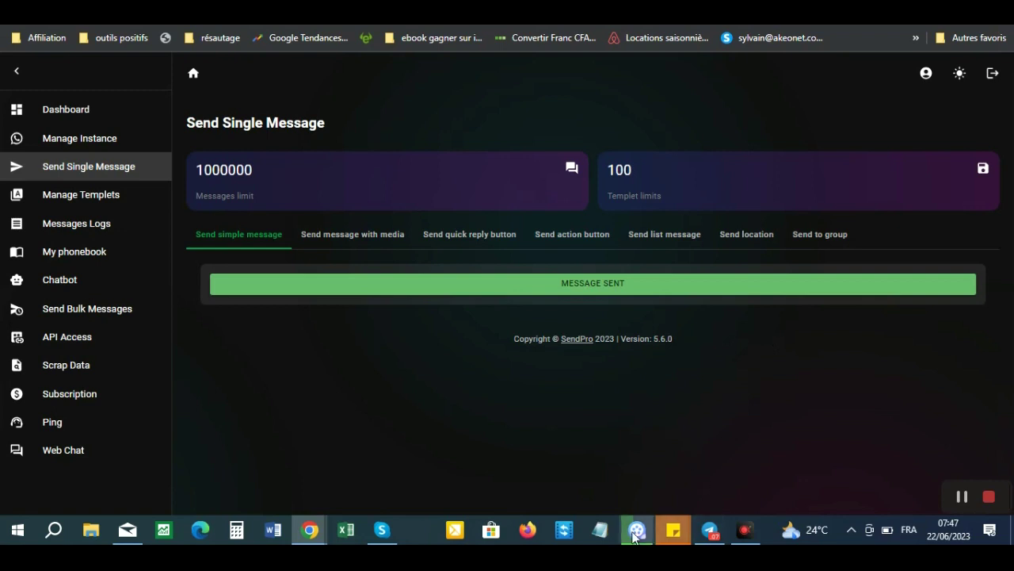
- Bring the other Chrome window forward and switch to the WhatsApp Web tab
mouse_move(311, 538)
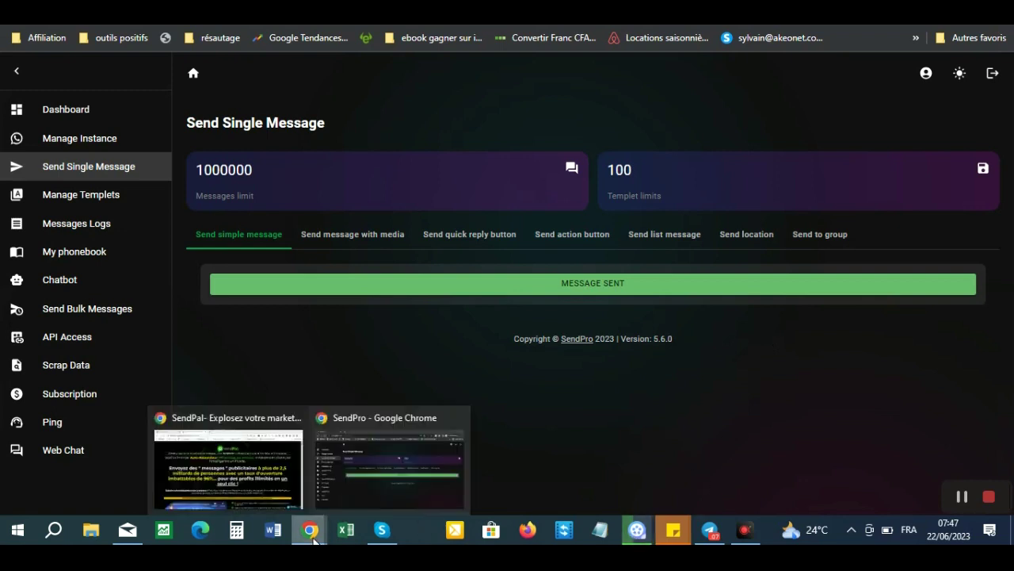
left_click(230, 464)
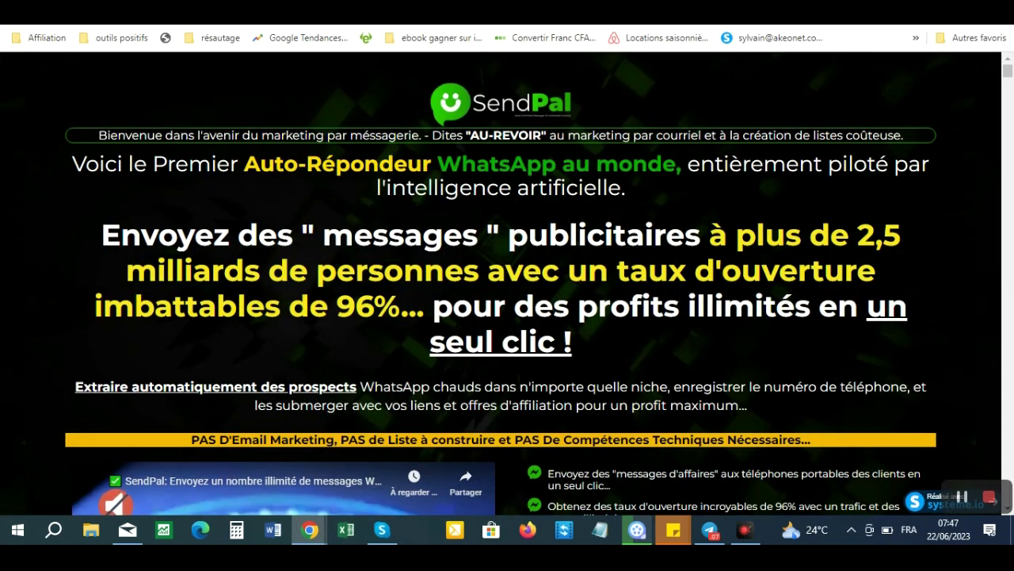
key("ctrl+Tab")
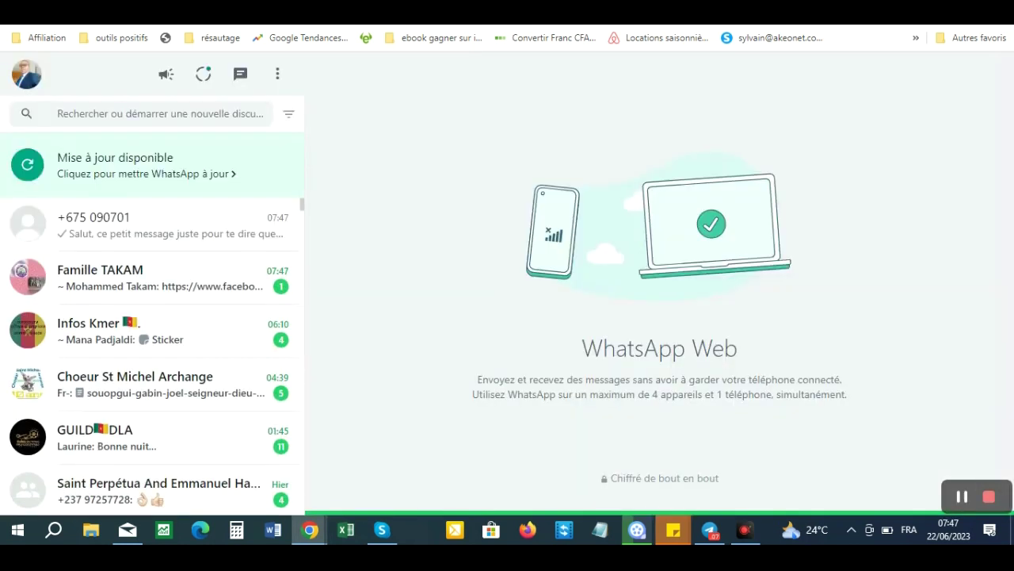
- Open the test number's chat to confirm the greeting arrived, then return to SendPro
left_click(148, 243)
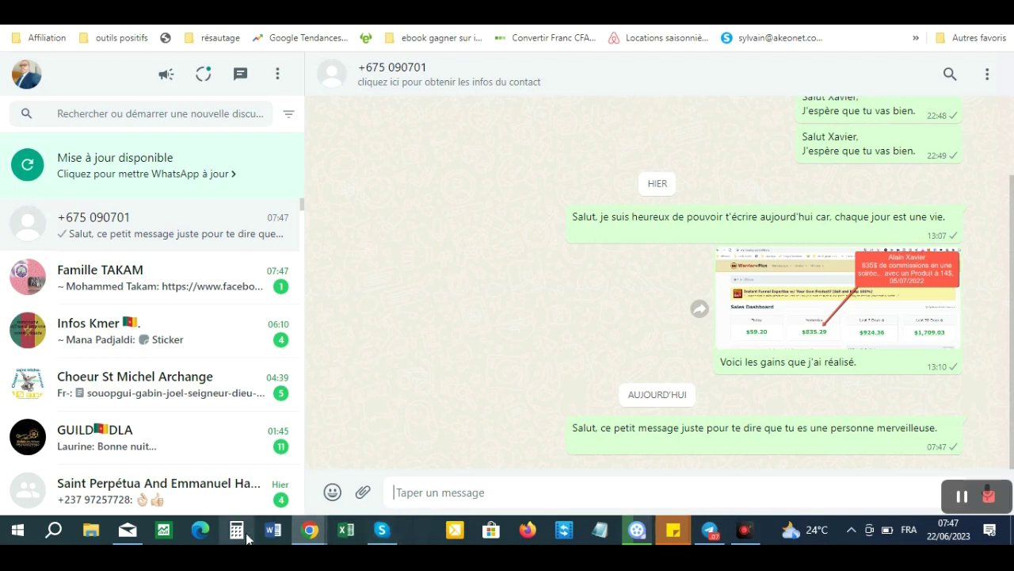
mouse_move(310, 529)
left_click(364, 483)
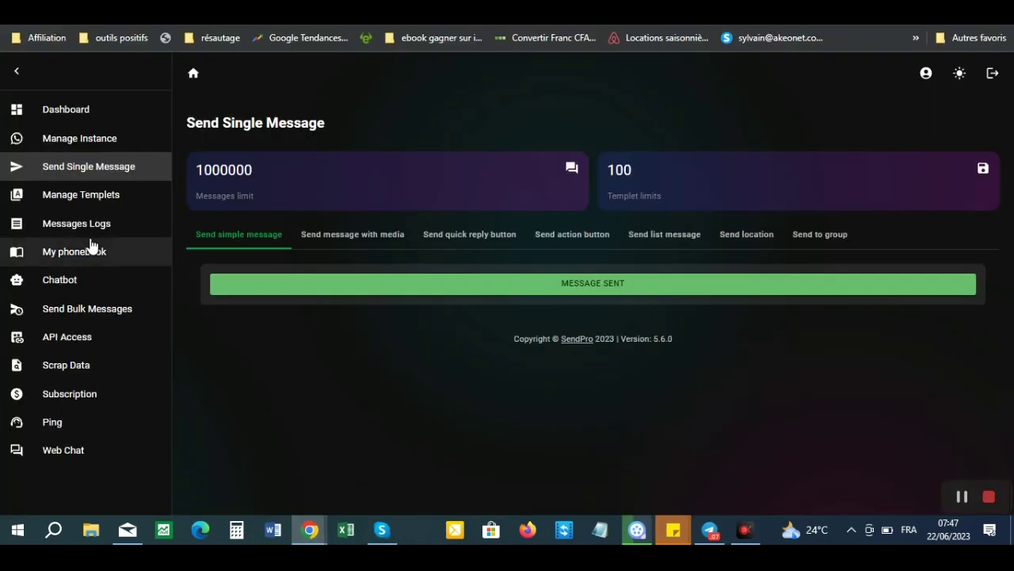
- Start a media message from the chosen instance to the recipient's mobile number and open the attachment picker
left_click(69, 172)
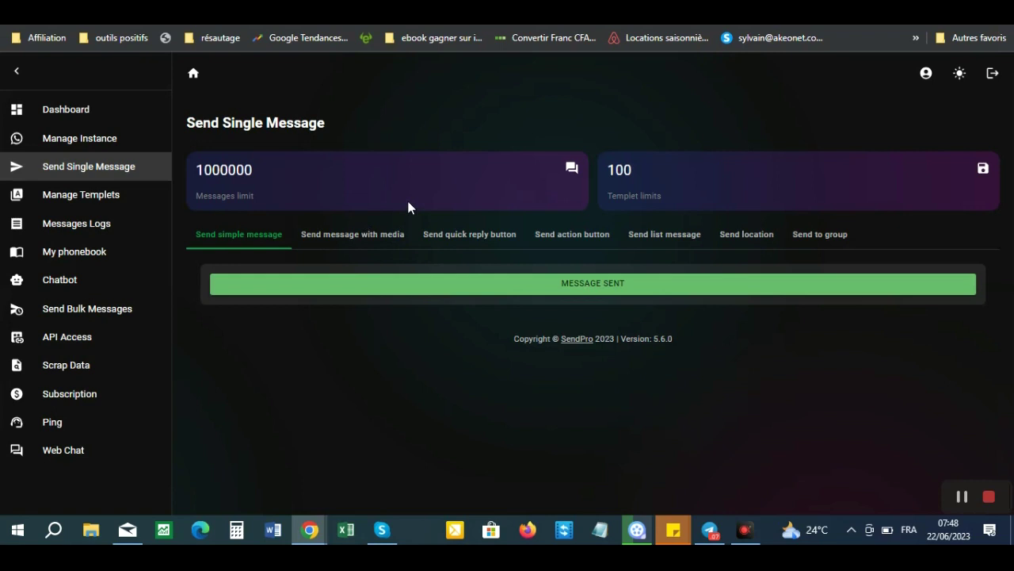
left_click(357, 238)
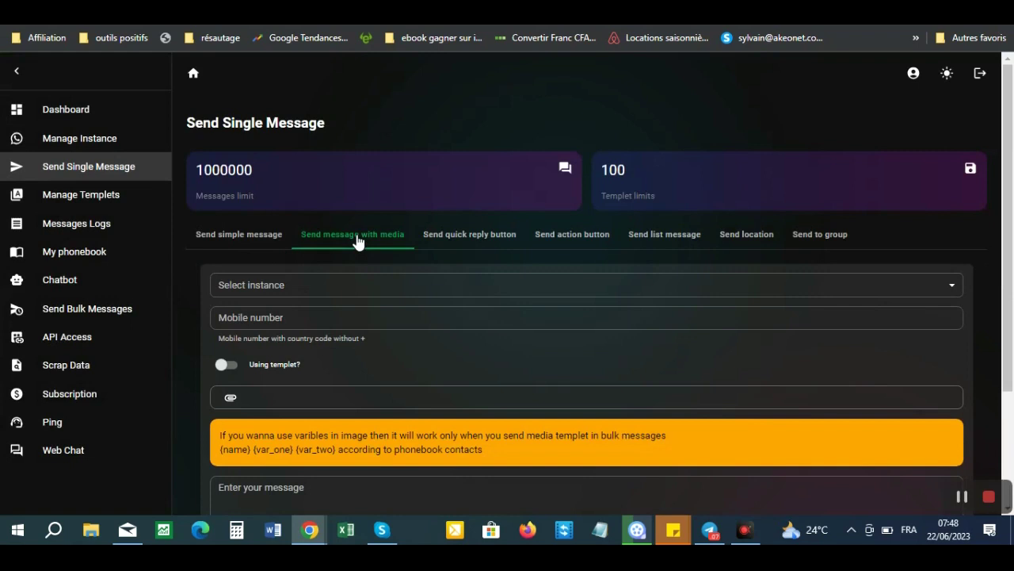
left_click(407, 292)
left_click(277, 312)
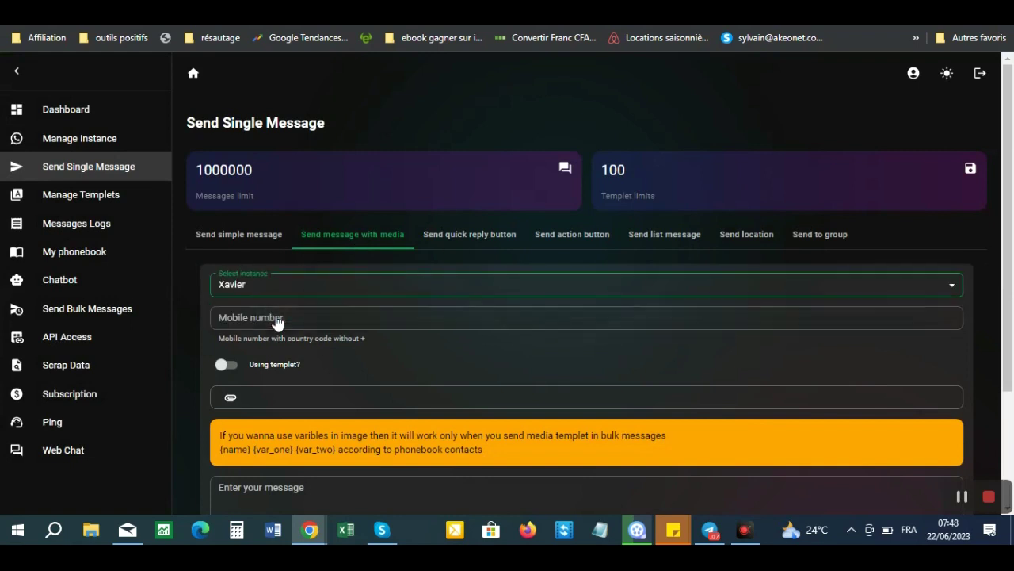
left_click(325, 317)
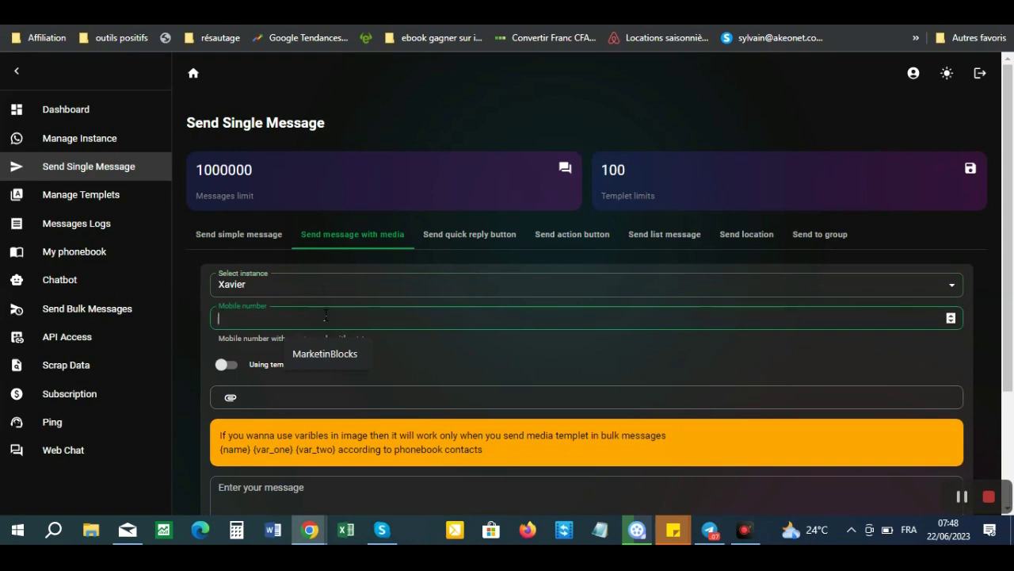
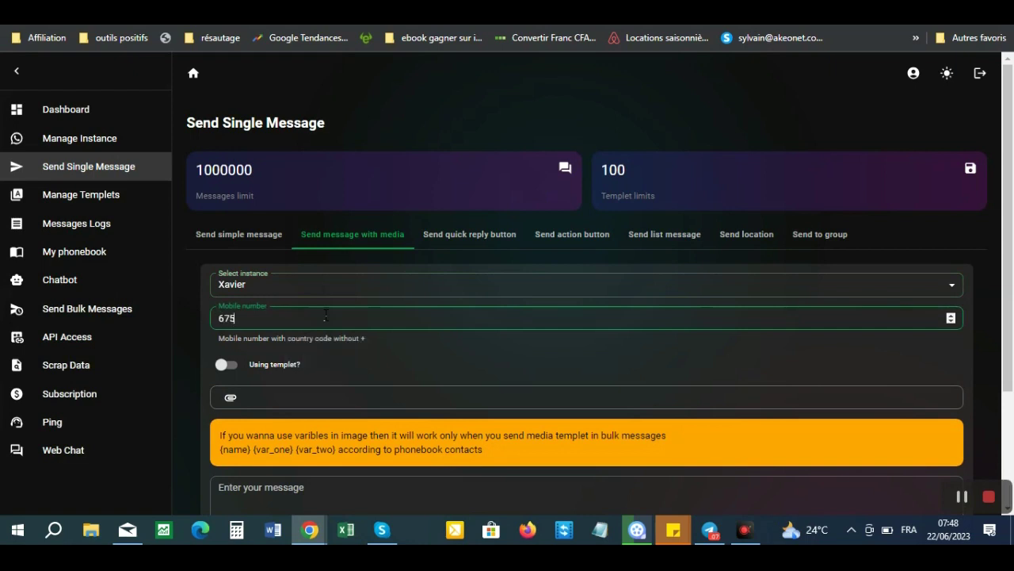
left_click_drag(1010, 231, 1013, 306)
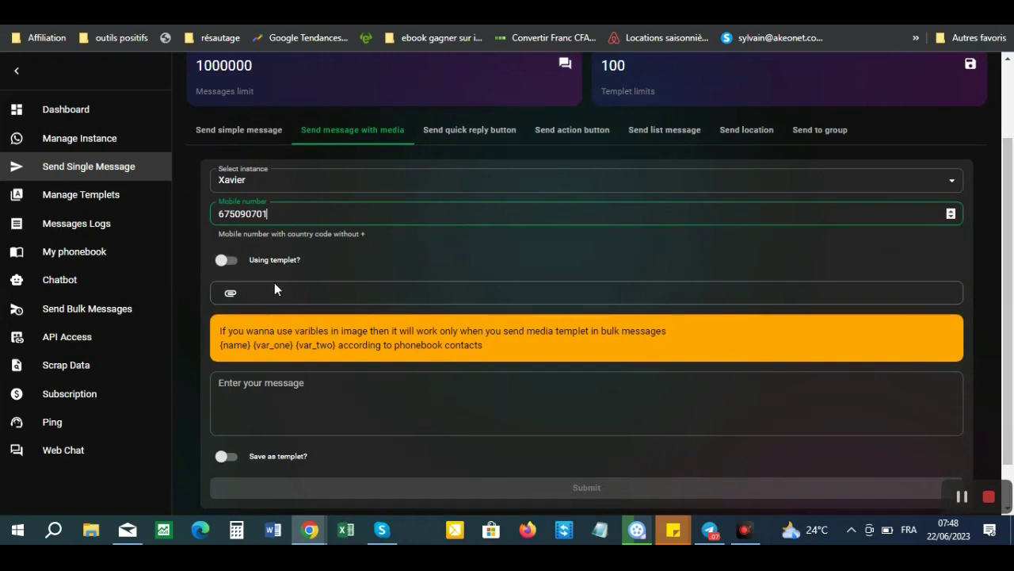
left_click(232, 295)
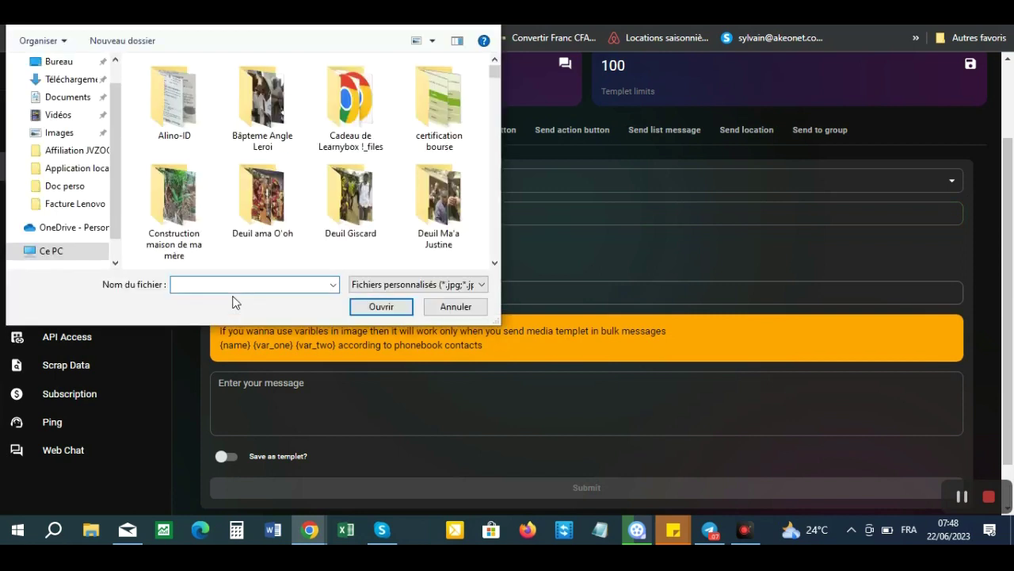
- Pick gains-mai-23.png from the Images folder as the attachment
left_click(60, 132)
left_click(205, 287)
type("g")
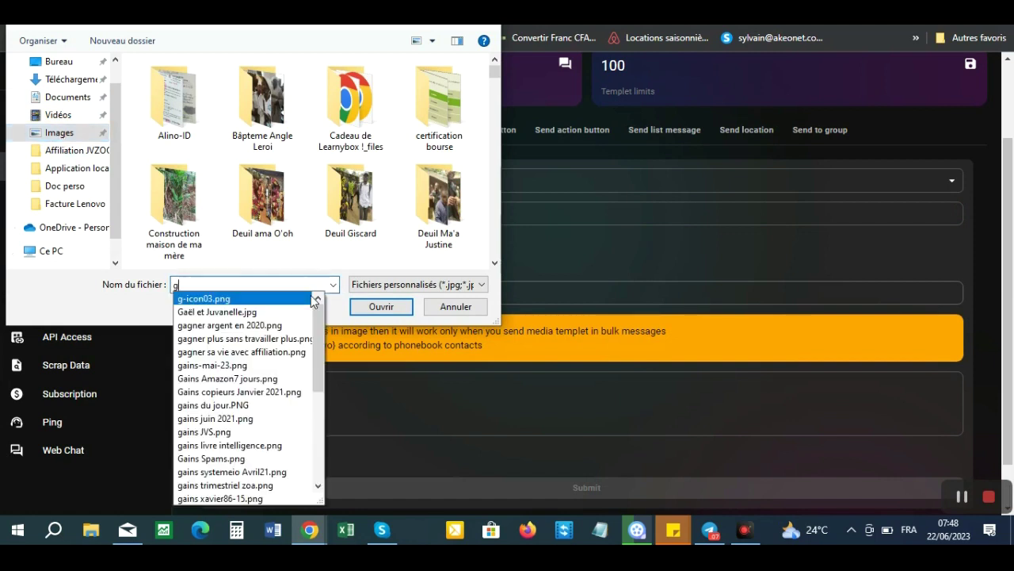
type("ain")
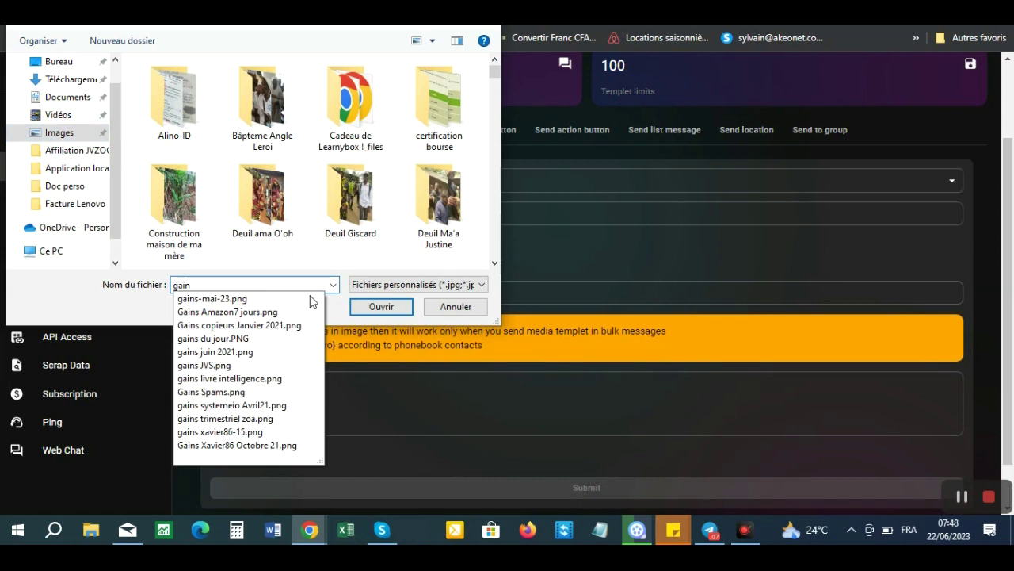
left_click(239, 299)
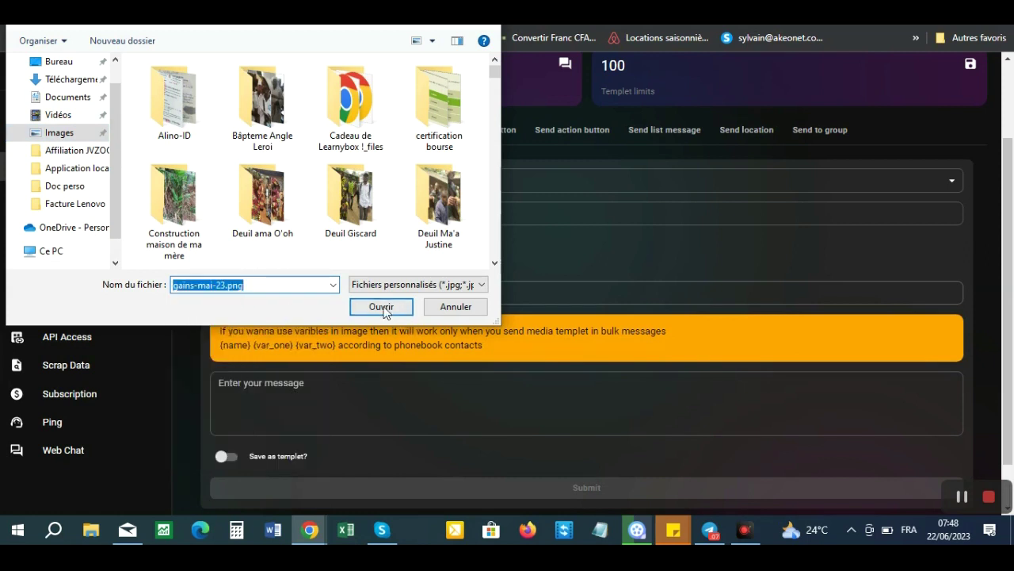
left_click(382, 307)
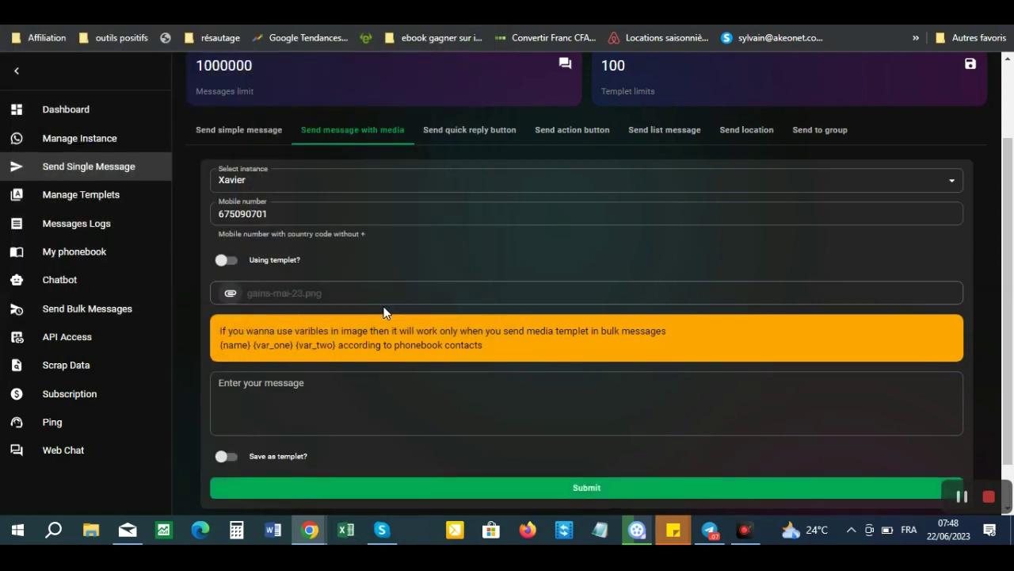
- Caption the image 'Salut, voici les gains que j'ai gagné en mai' and send it
left_click(313, 388)
type("Salut, voici les gains que j'ai gagné en mai")
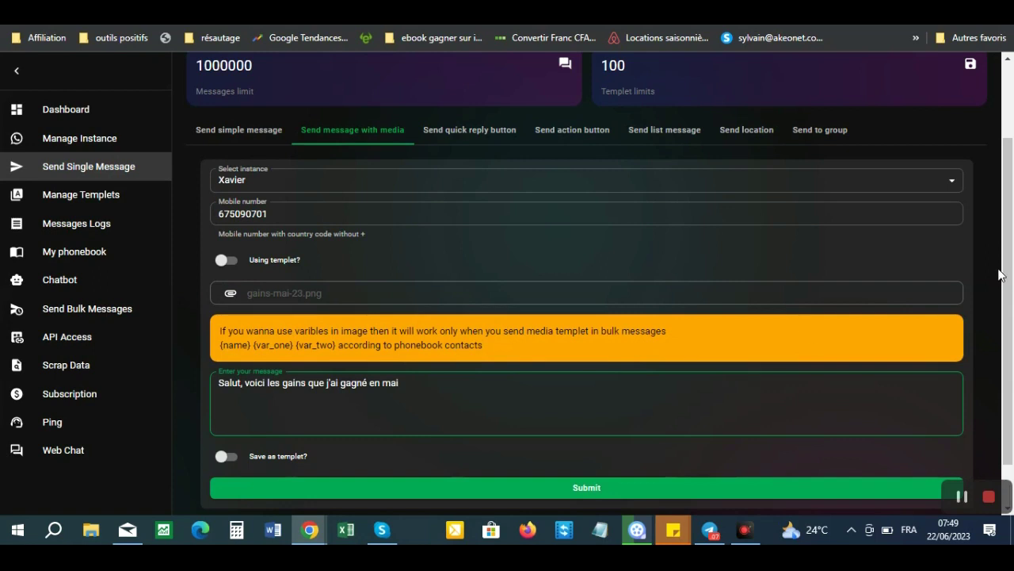
scroll(1012, 304, "down", 1)
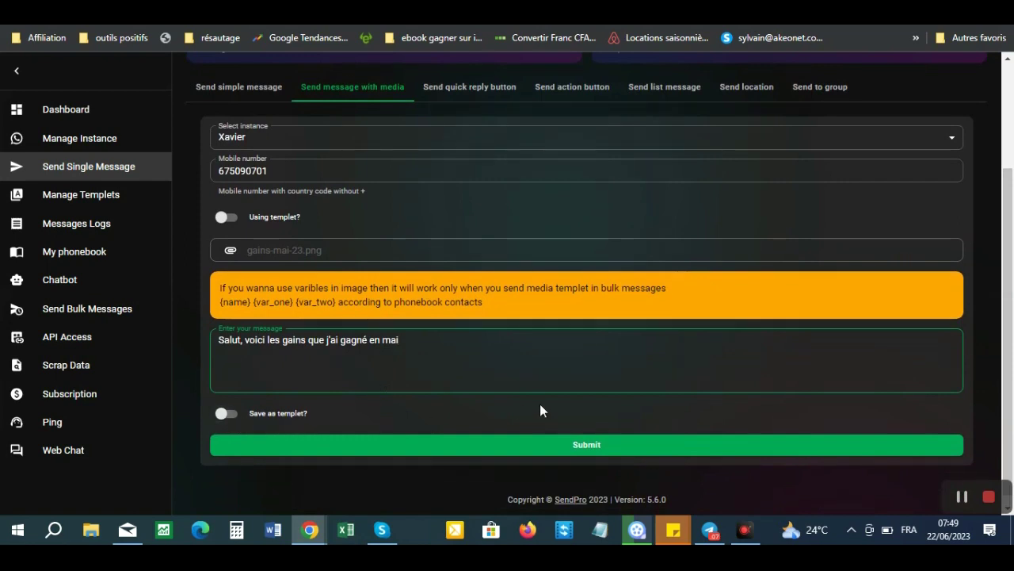
left_click(594, 447)
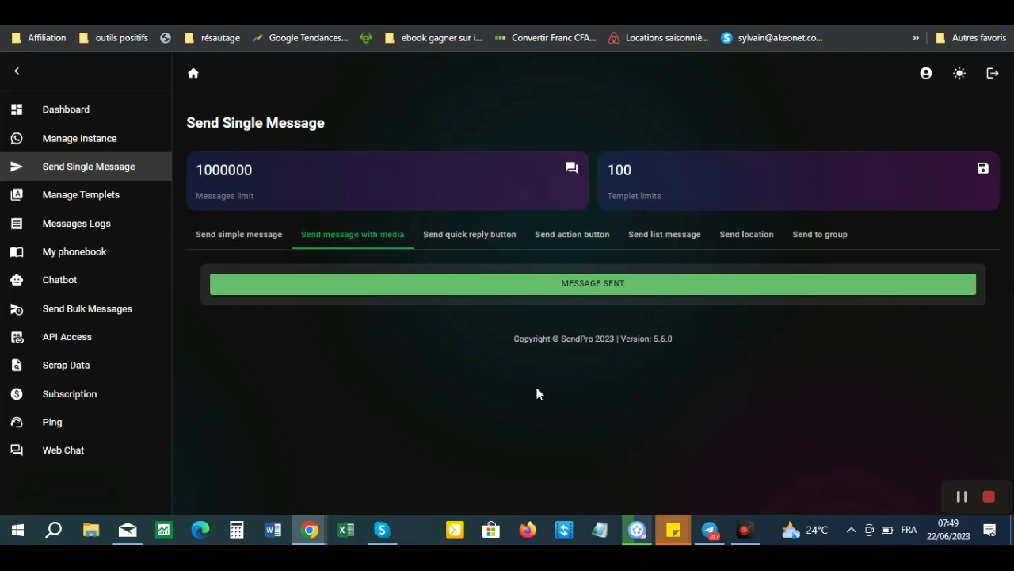
- Bring WhatsApp Web to the front to see the captioned gains image delivered
mouse_move(313, 535)
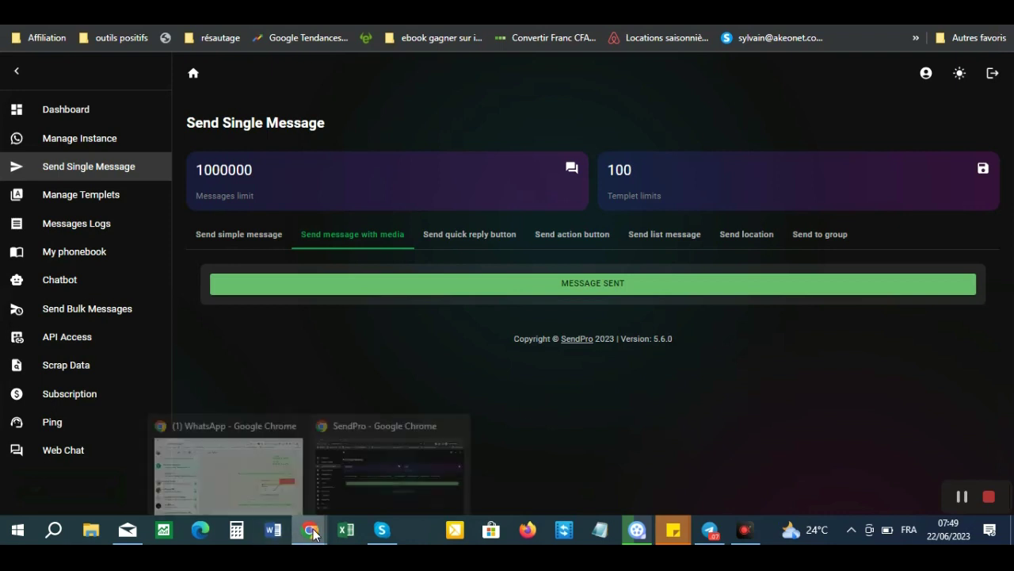
left_click(214, 452)
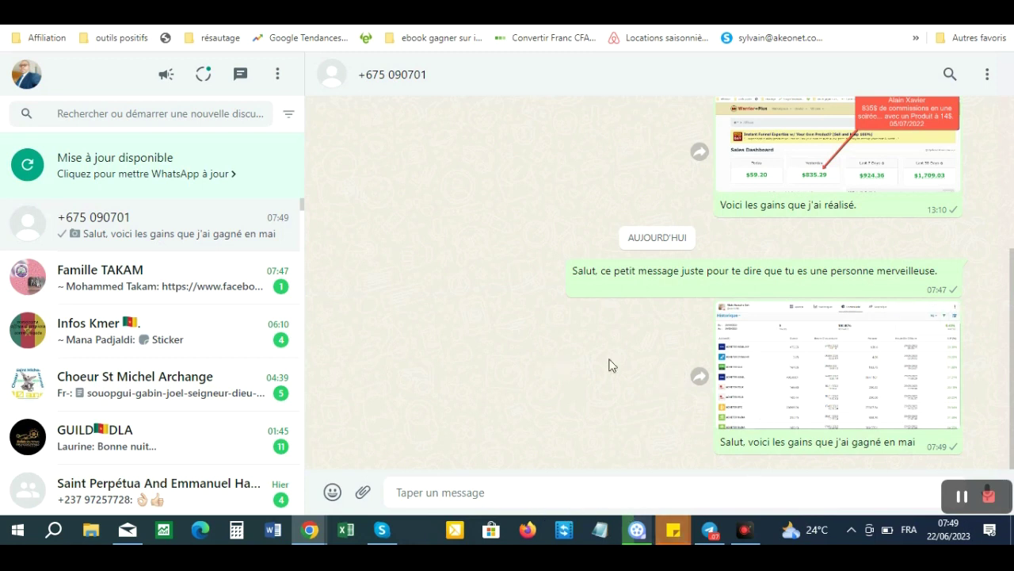
- Return to SendPro, open the quick reply button form and select the sending instance
mouse_move(309, 538)
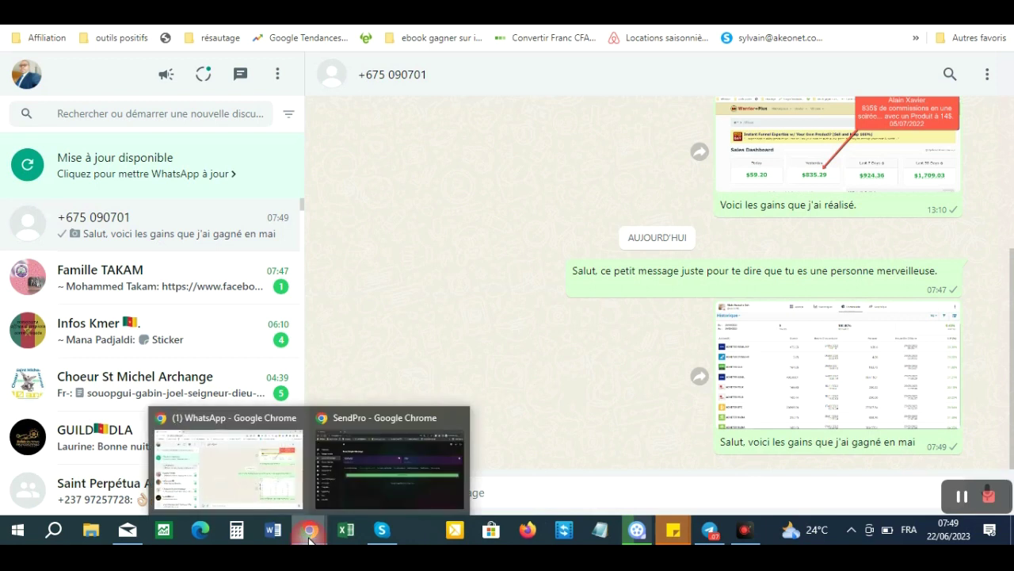
left_click(378, 441)
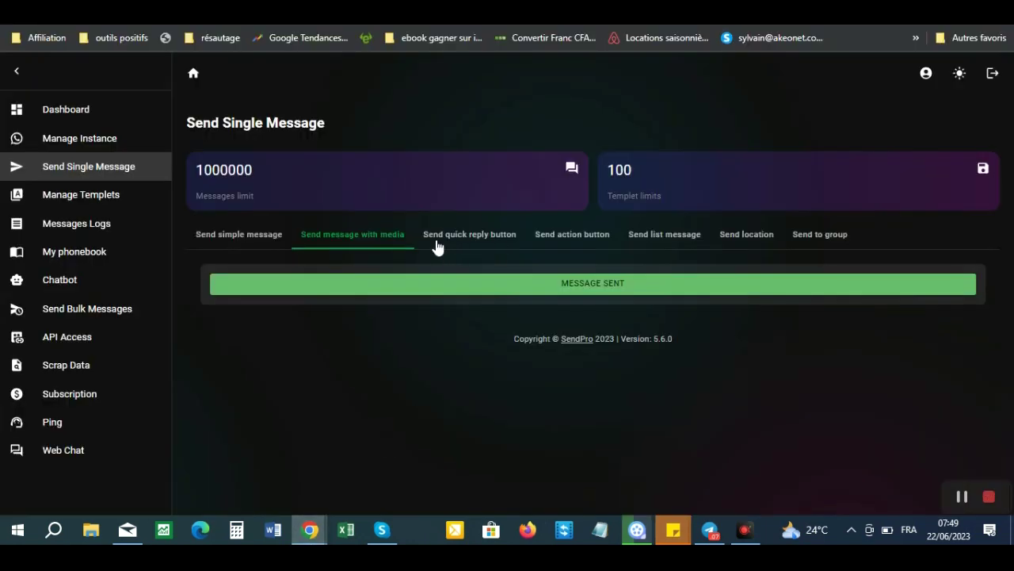
left_click(492, 238)
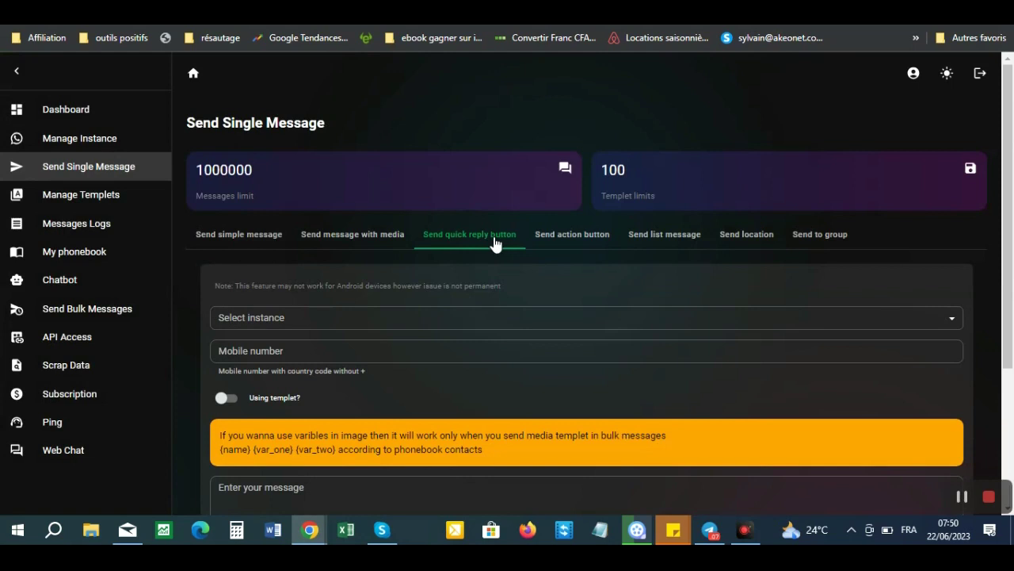
scroll(1010, 204, "down", 1)
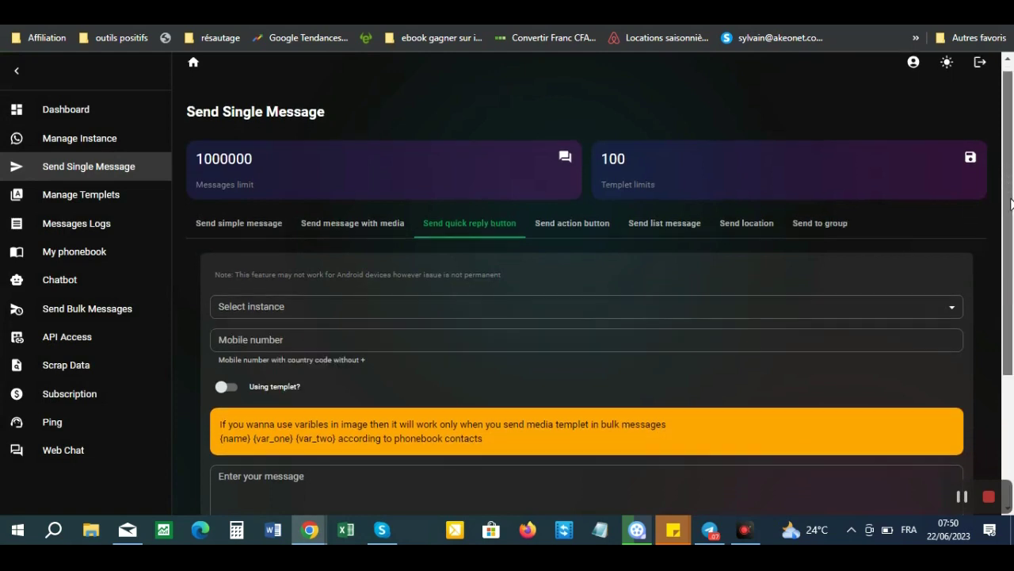
scroll(1010, 204, "down", 1)
left_click(453, 260)
left_click(277, 293)
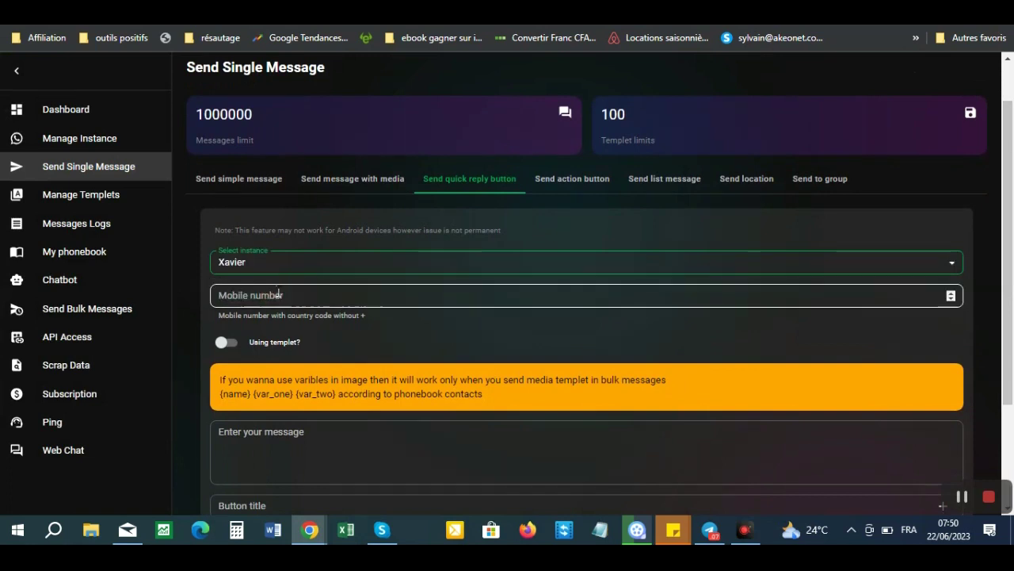
- Enter the recipient's mobile number, double-check it, and focus the message box
left_click(334, 301)
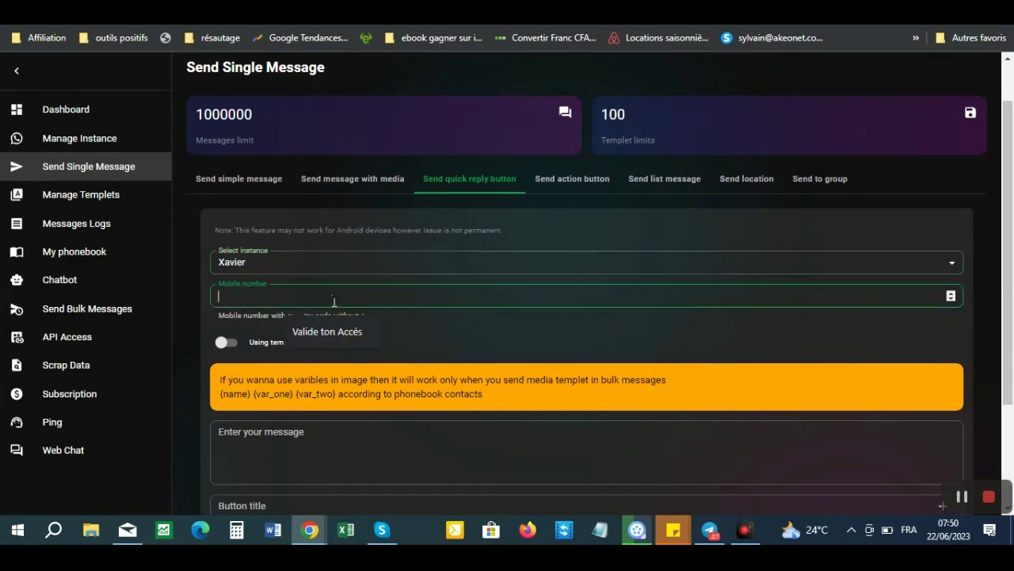
type("6")
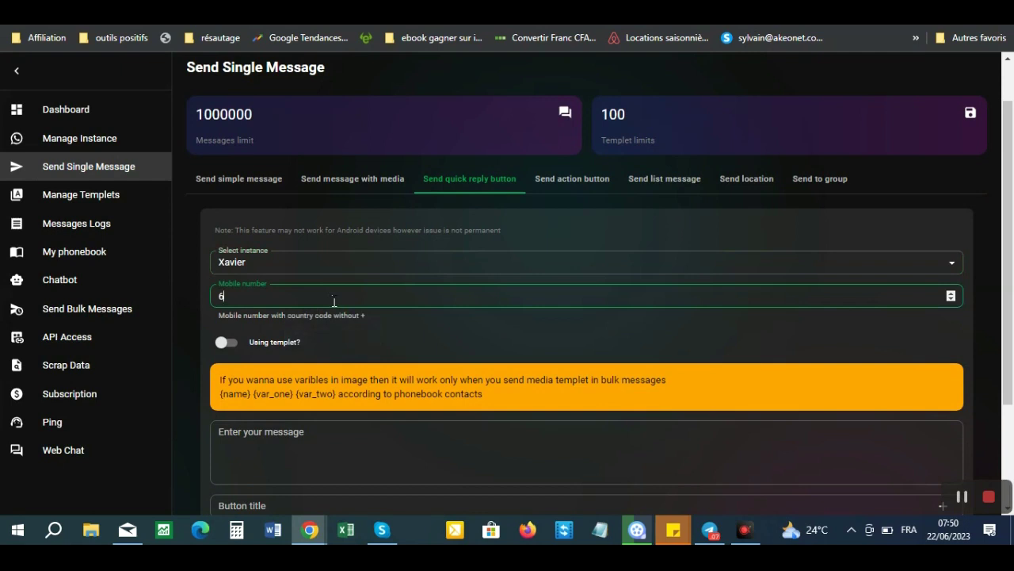
type("75")
type("09071")
left_click_drag(270, 298, 184, 304)
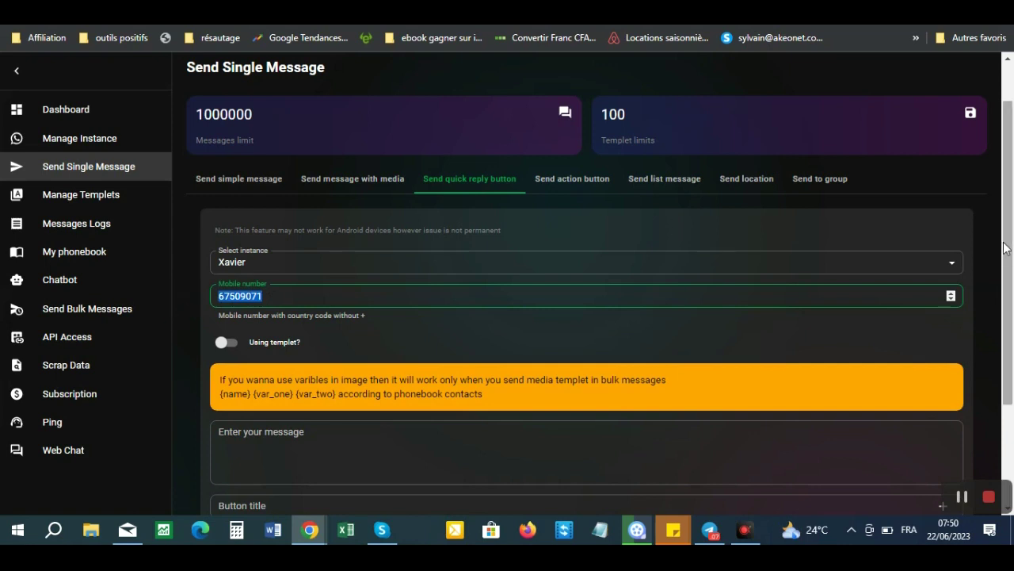
left_click_drag(1009, 248, 1011, 298)
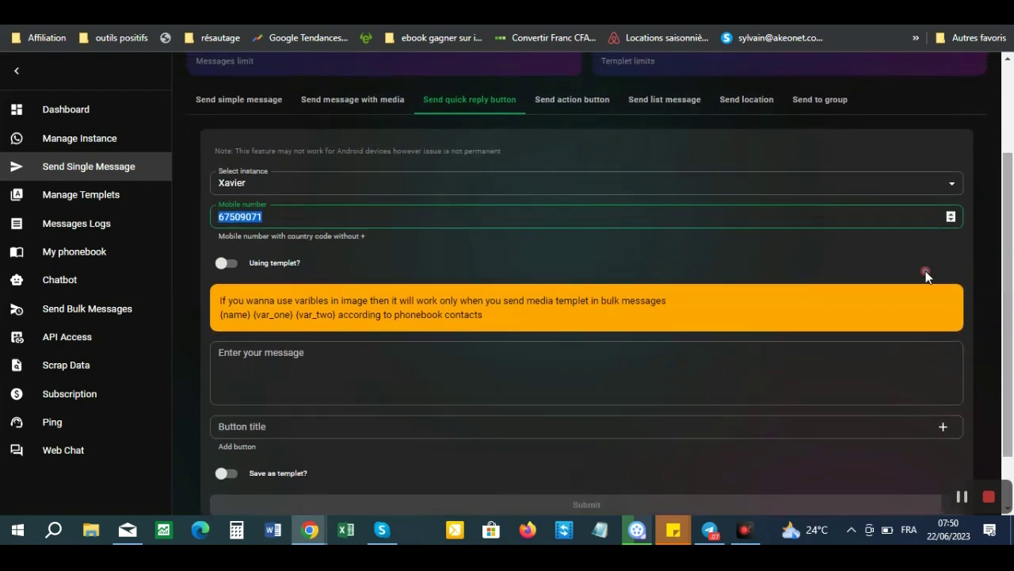
left_click(219, 217)
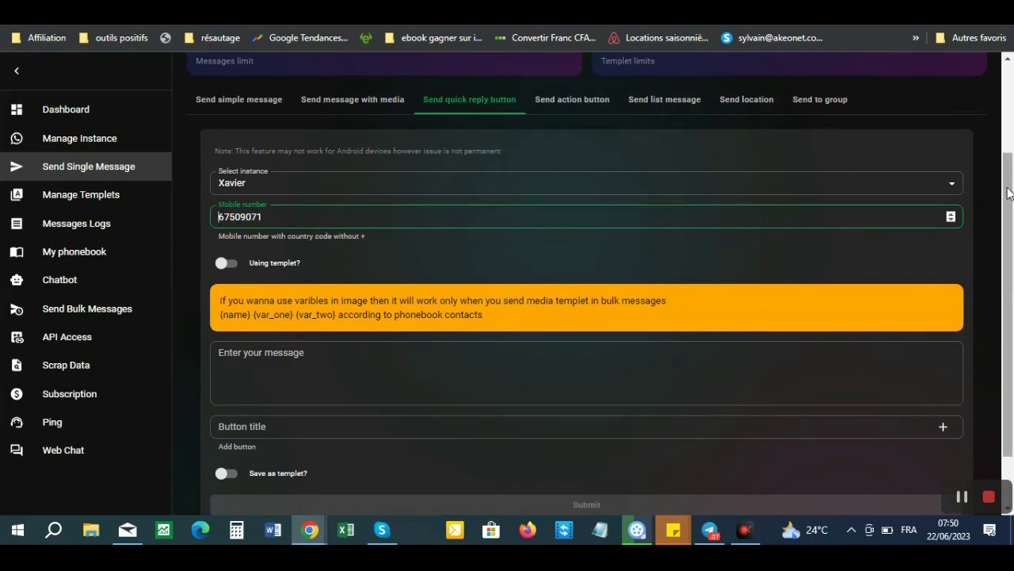
scroll(444, 301, "down", 1)
left_click(322, 365)
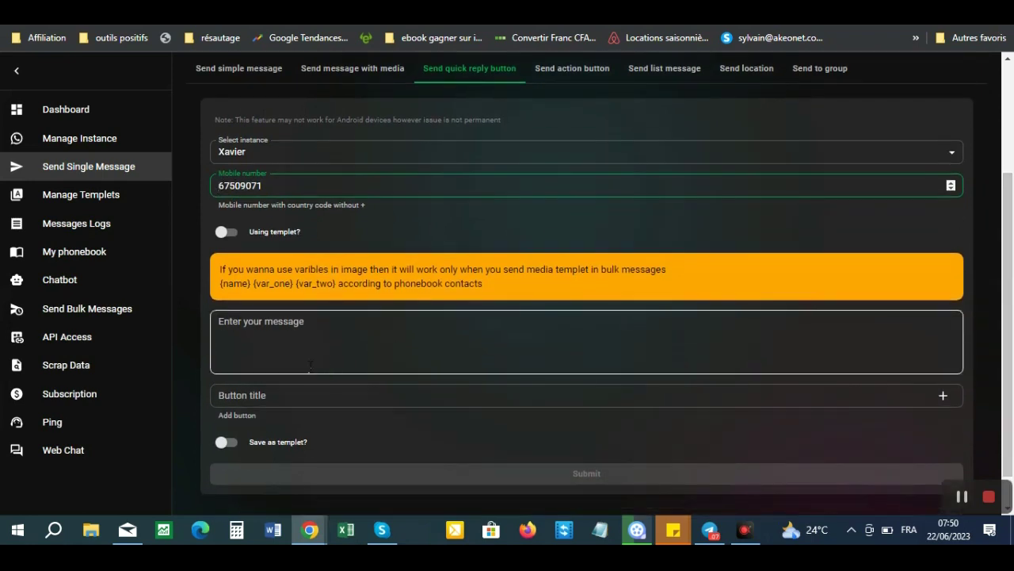
left_click(273, 323)
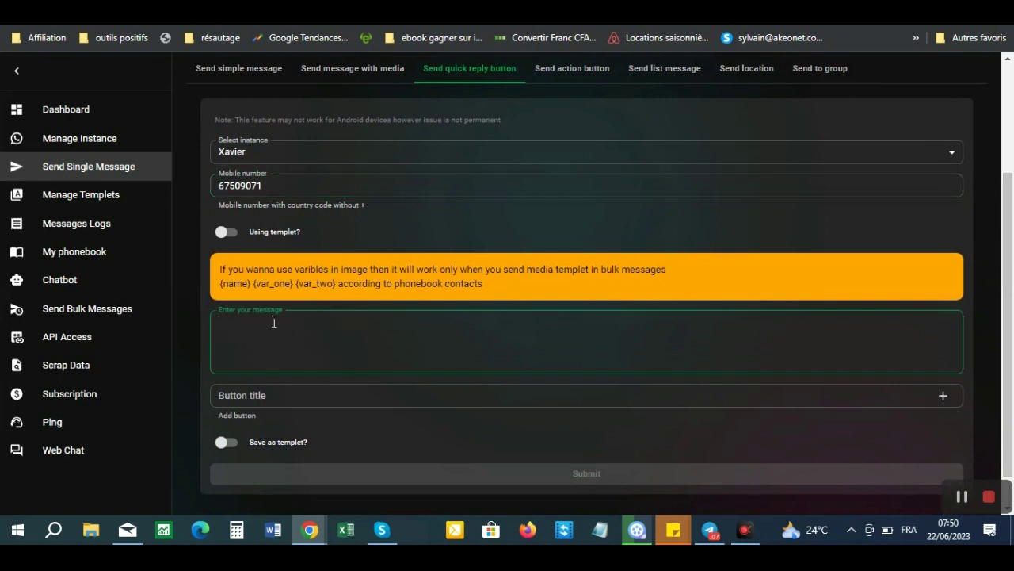
- Write the text 'Merci pour votre message, je vous réponds dès que possible', signed with the sender's name
type("Salut, m")
key("BackSpace")
type("Merci pour votre message, je v")
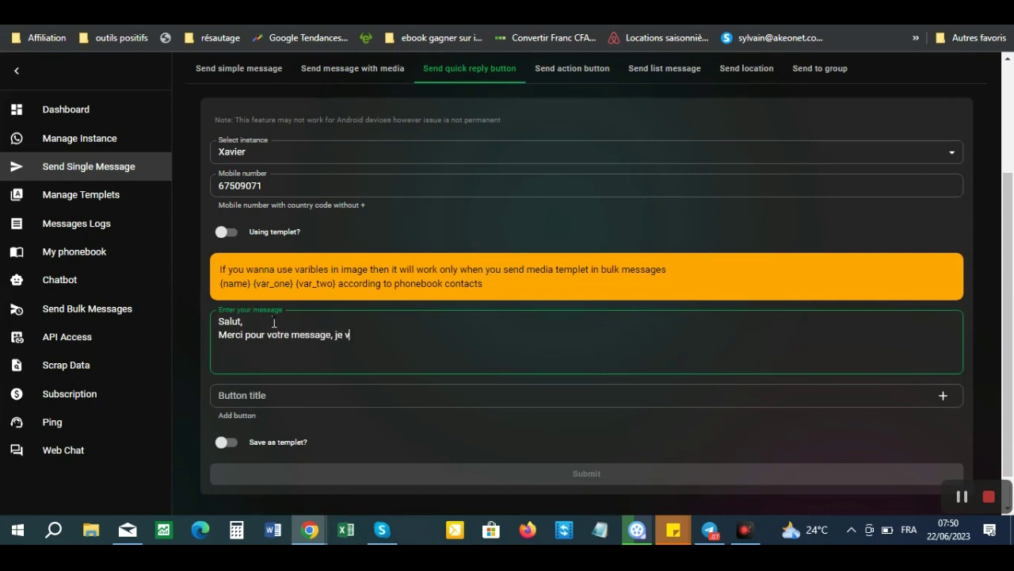
type("ous reponds dès")
key("BackSpace")
key("BackSpace")
key("BackSpace")
key("BackSpace")
key("BackSpace")
key("BackSpace")
key("BackSpace")
key("BackSpace")
key("BackSpace")
key("BackSpace")
type("éponds, dès que possible.")
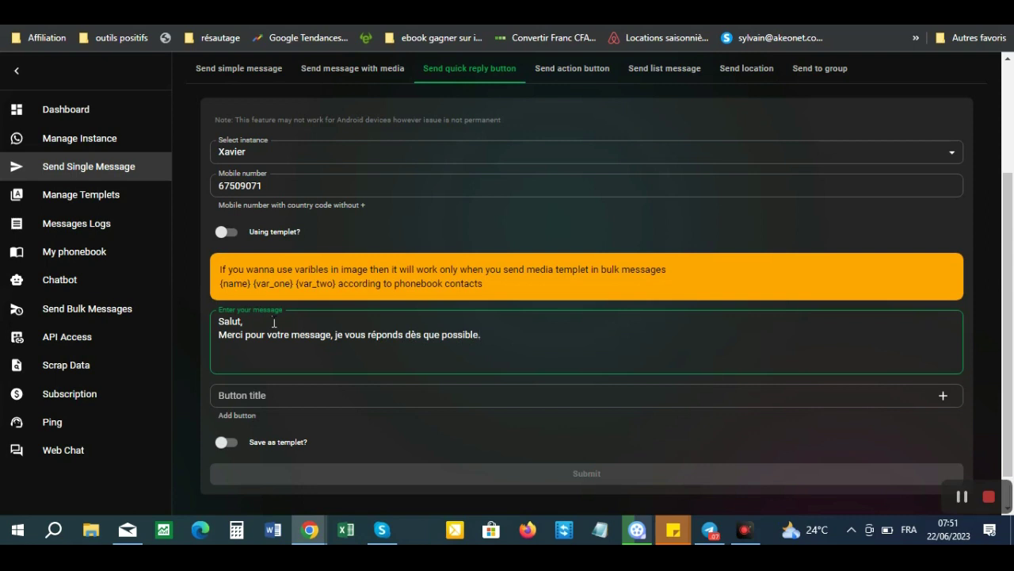
type(" Chalu")
key("BackSpace")
key("BackSpace")
type("leureuse")
type("ment, ")
type("Xavier")
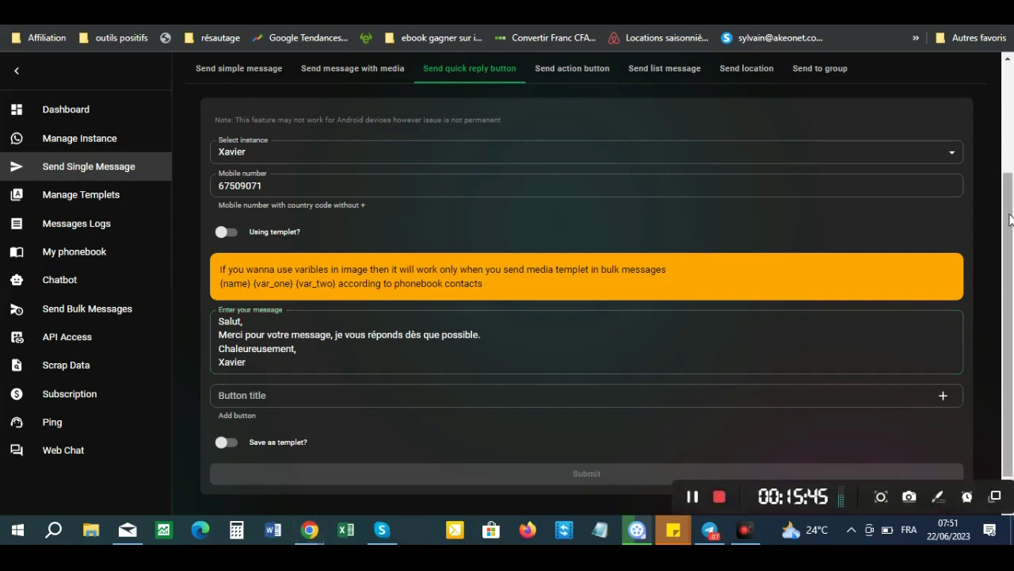
left_click_drag(1009, 230, 1011, 255)
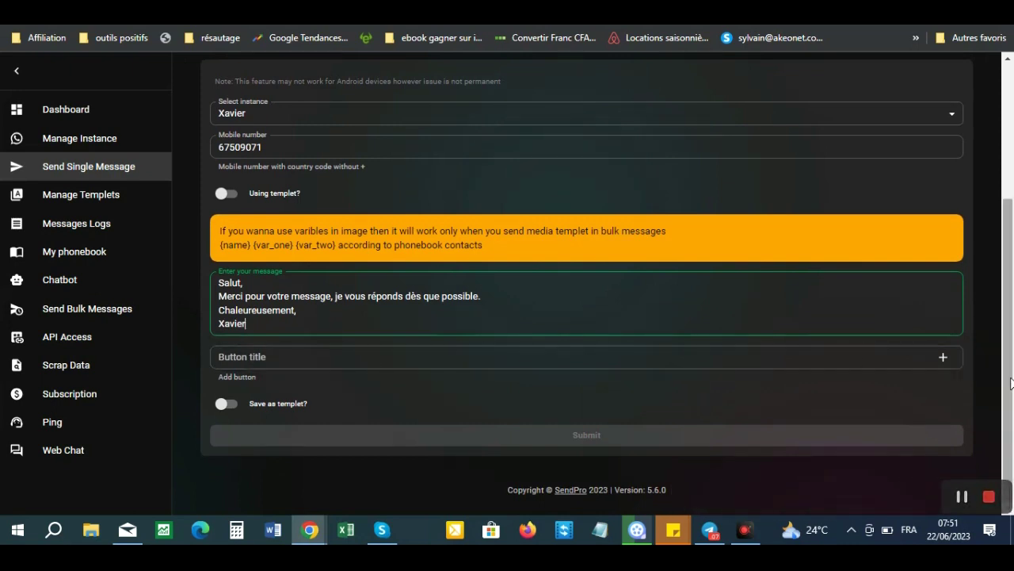
- Add a 'Je t'aime' quick reply button, remove the empty one, and send the message
left_click(943, 359)
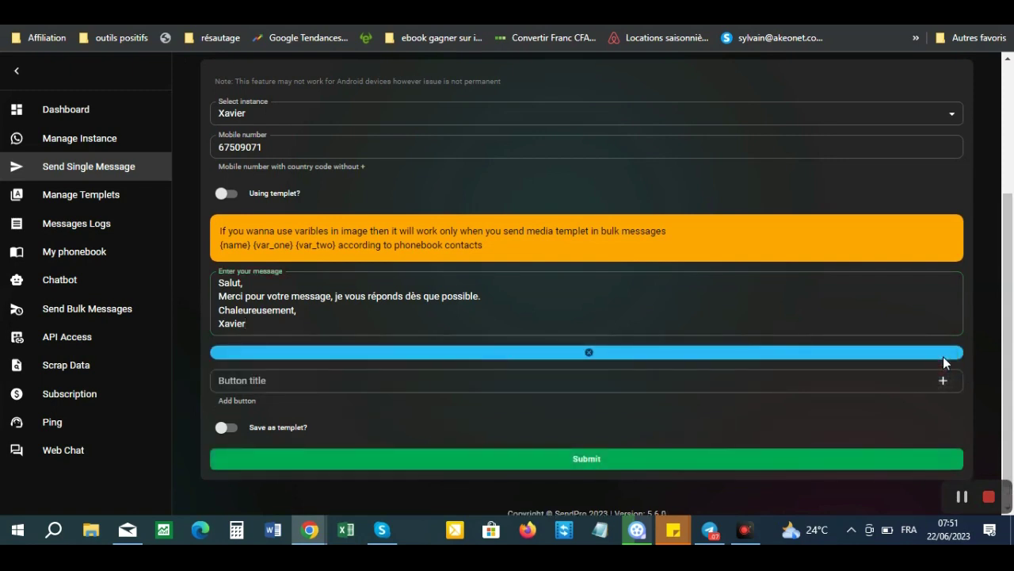
left_click(855, 386)
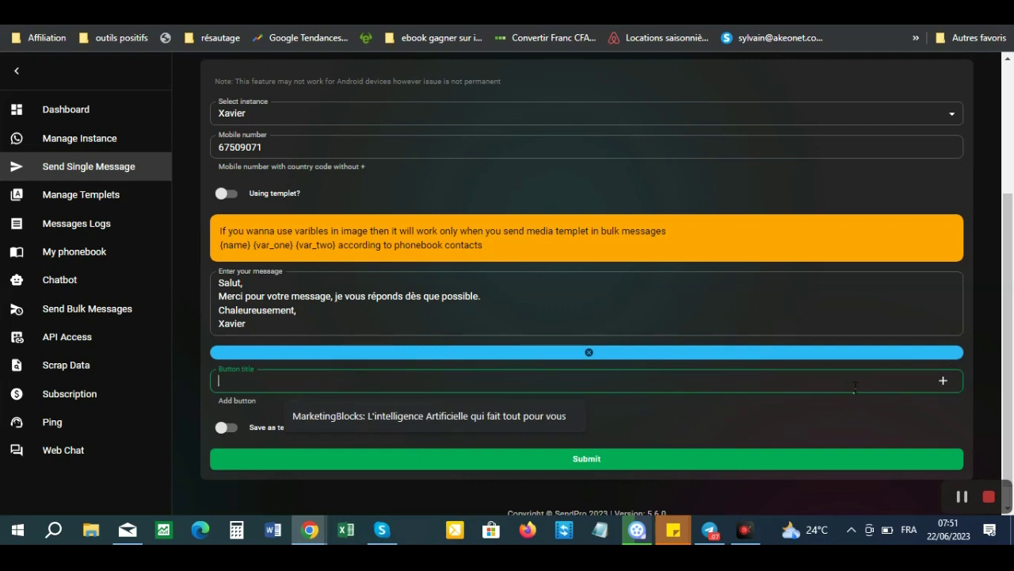
type("Je t'aime")
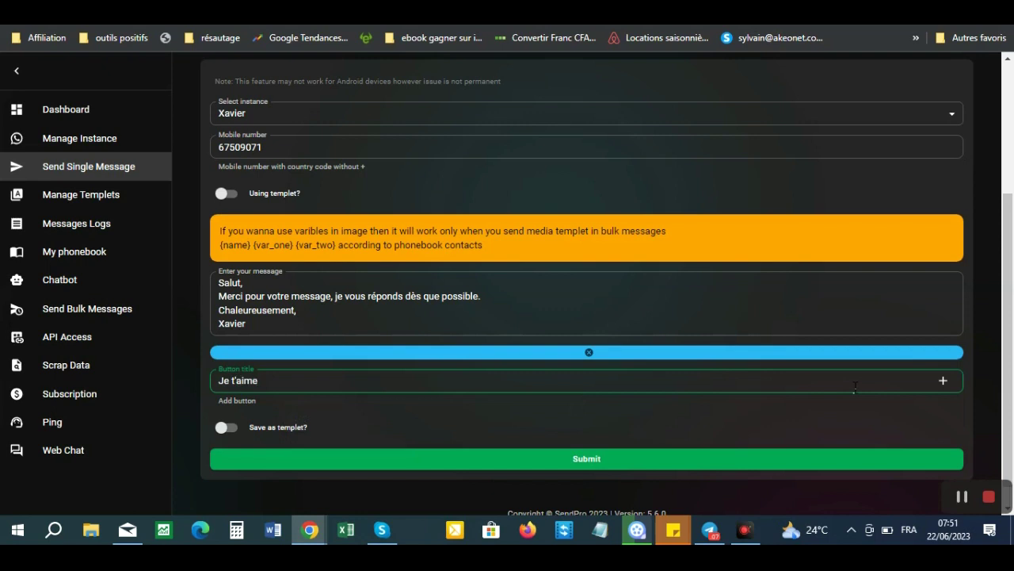
left_click(943, 382)
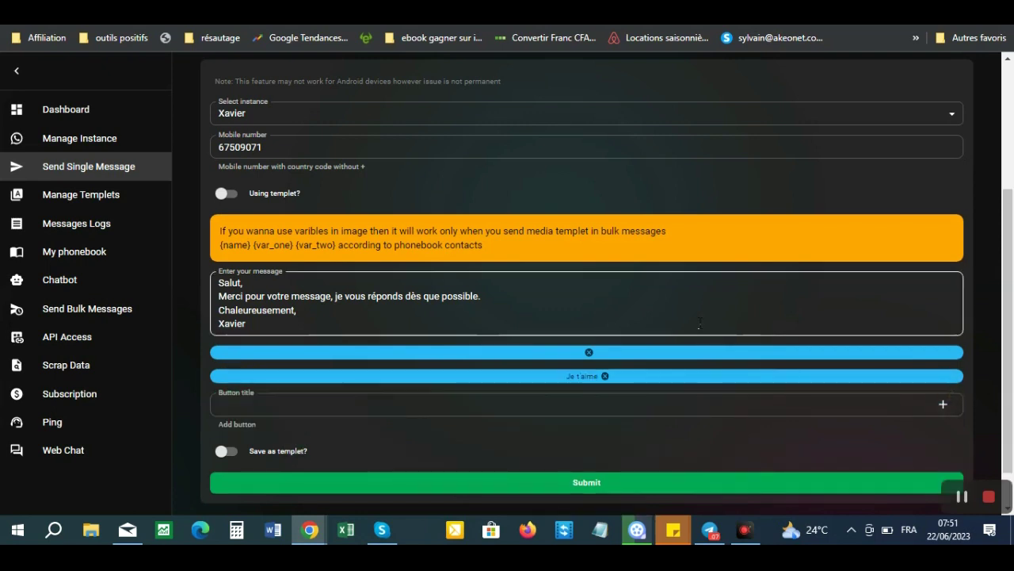
left_click(588, 354)
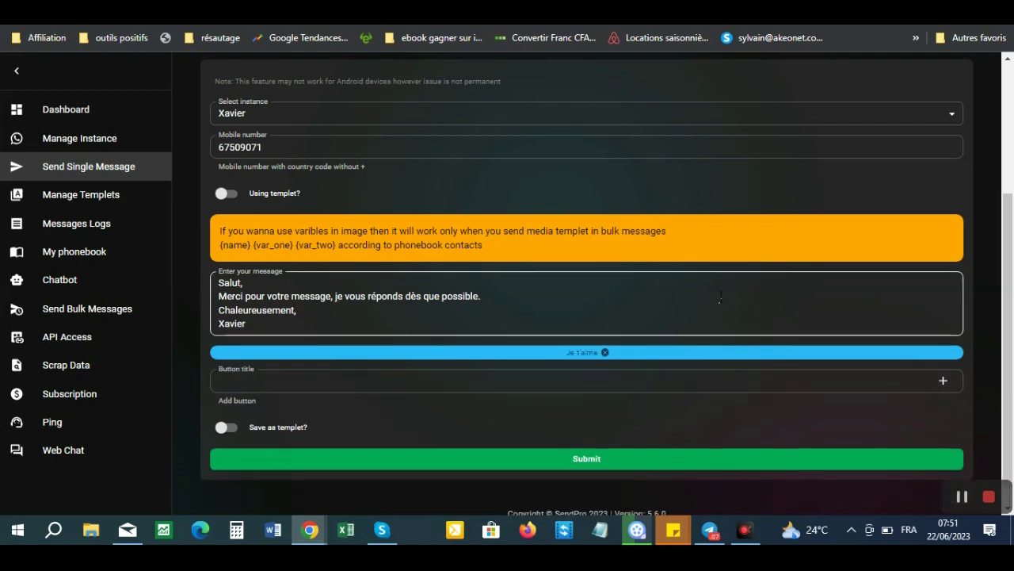
left_click_drag(1009, 252, 1011, 297)
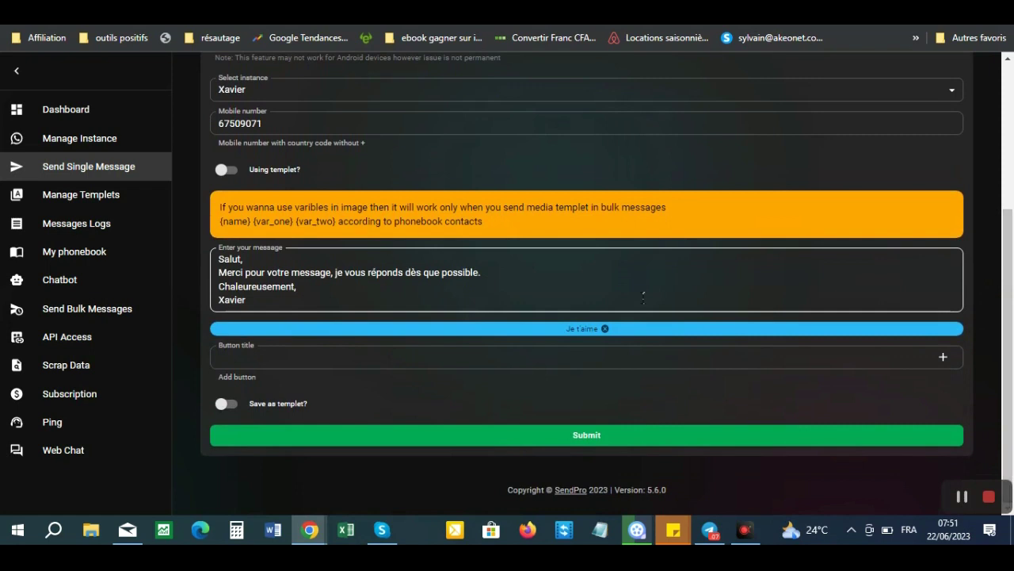
left_click(588, 442)
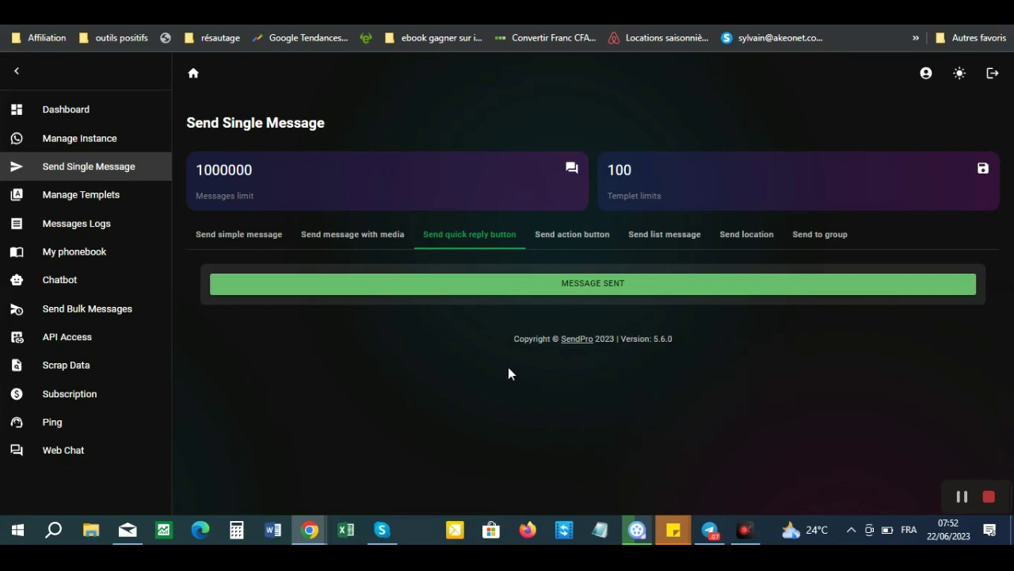
- Open the action button form, choose the sending instance and paste the recipient's mobile number
left_click(572, 244)
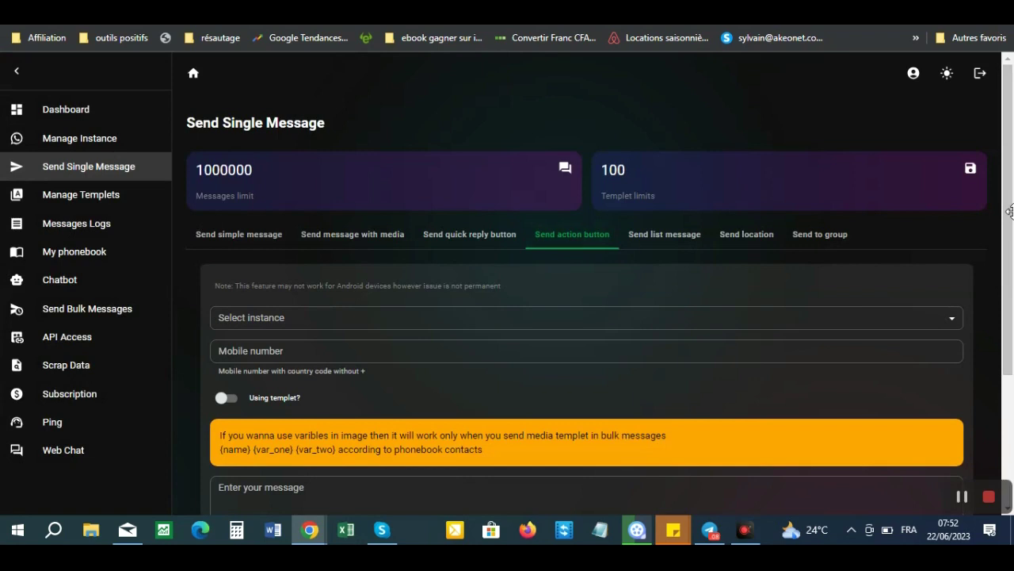
left_click_drag(1011, 195, 1010, 261)
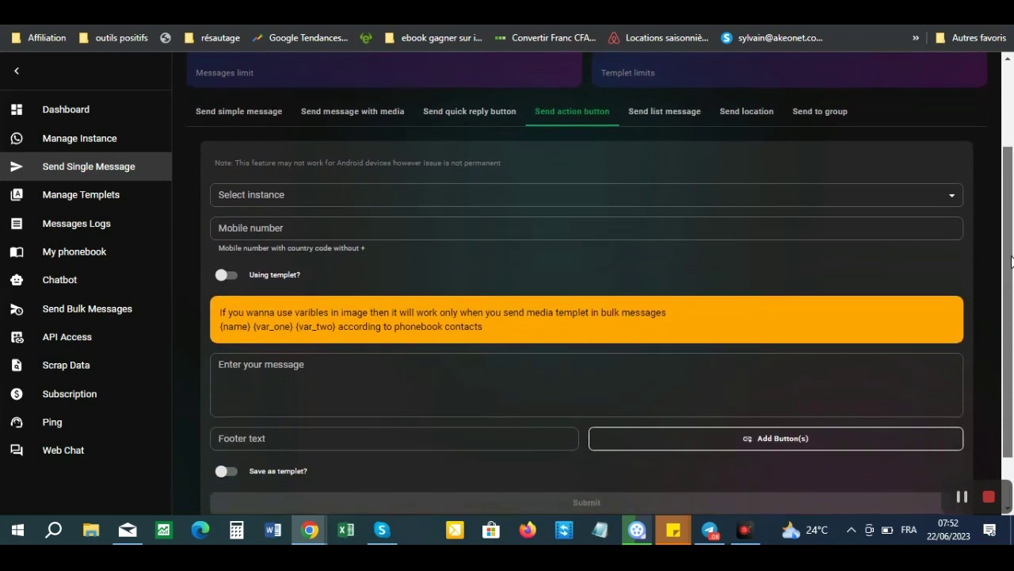
left_click_drag(1012, 261, 1008, 244)
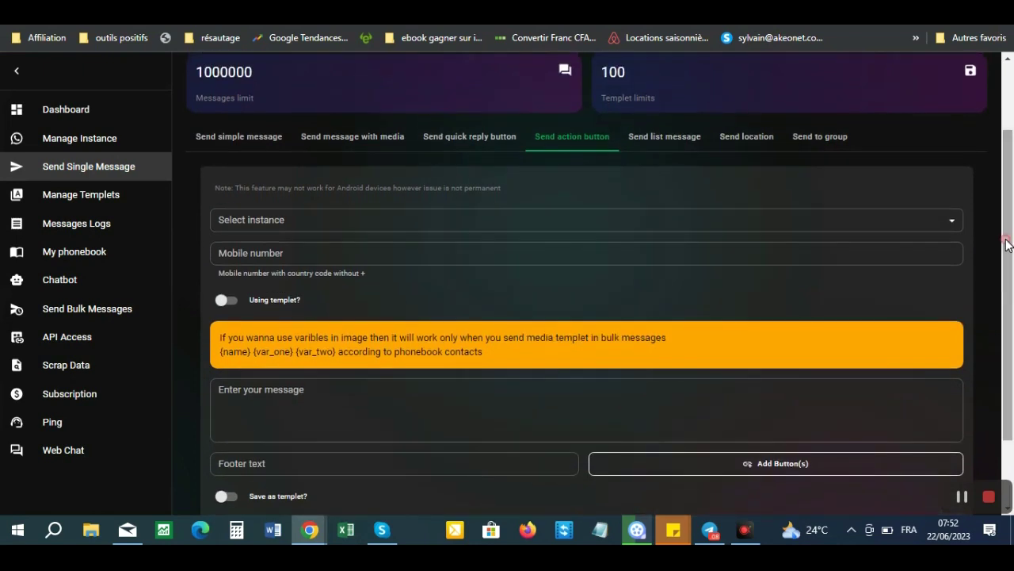
left_click(626, 229)
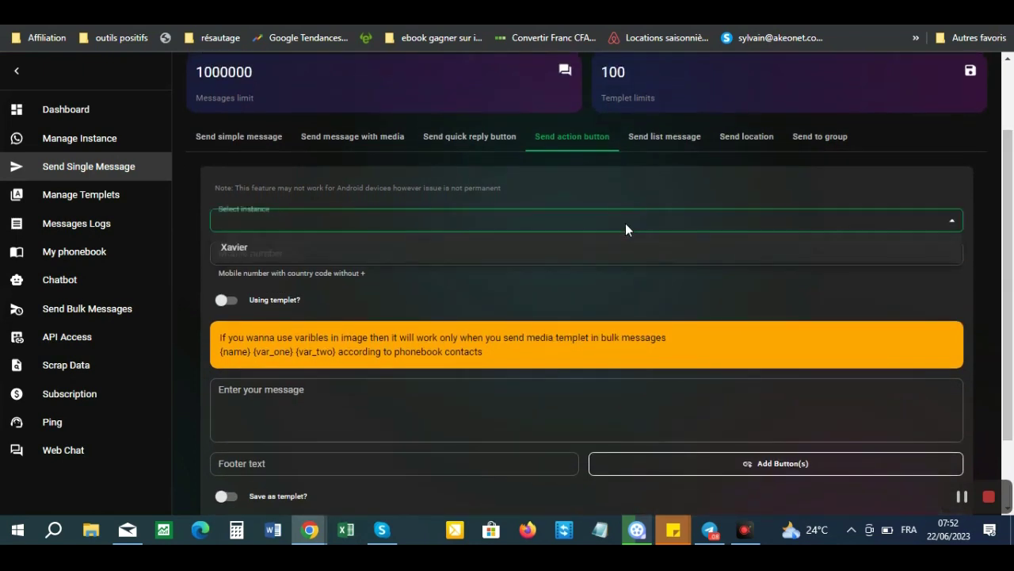
left_click(348, 251)
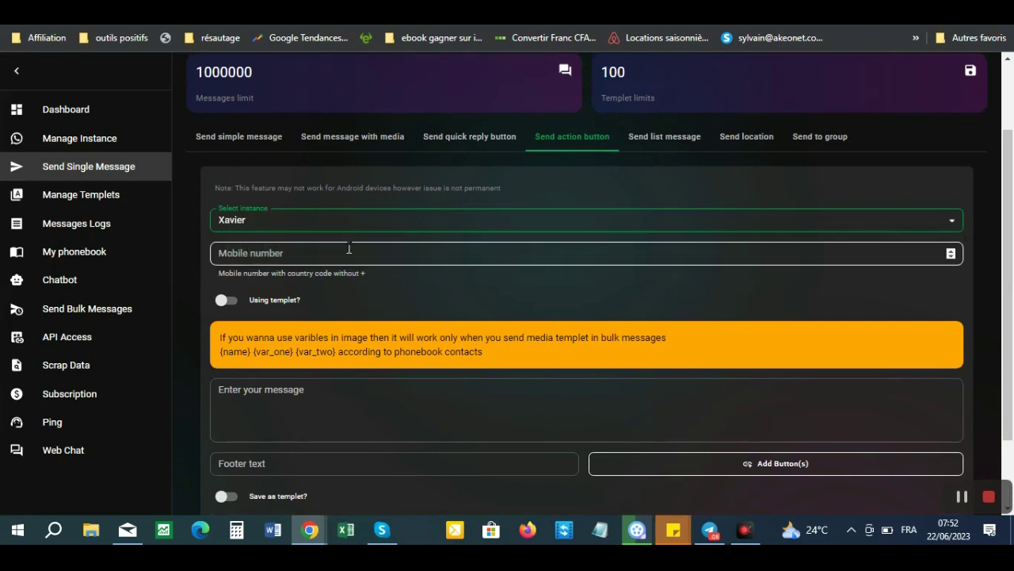
left_click(317, 253)
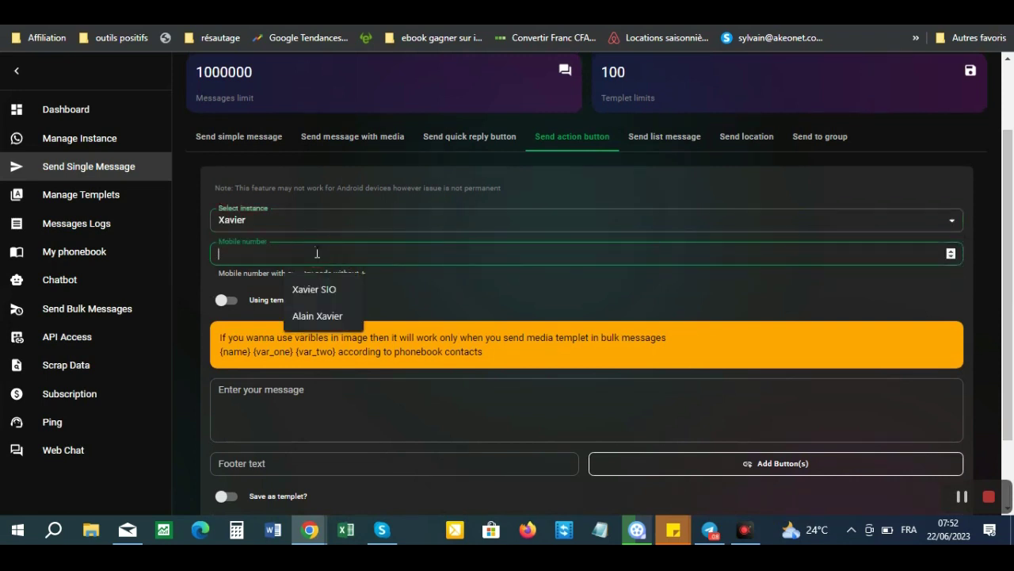
type("67509071")
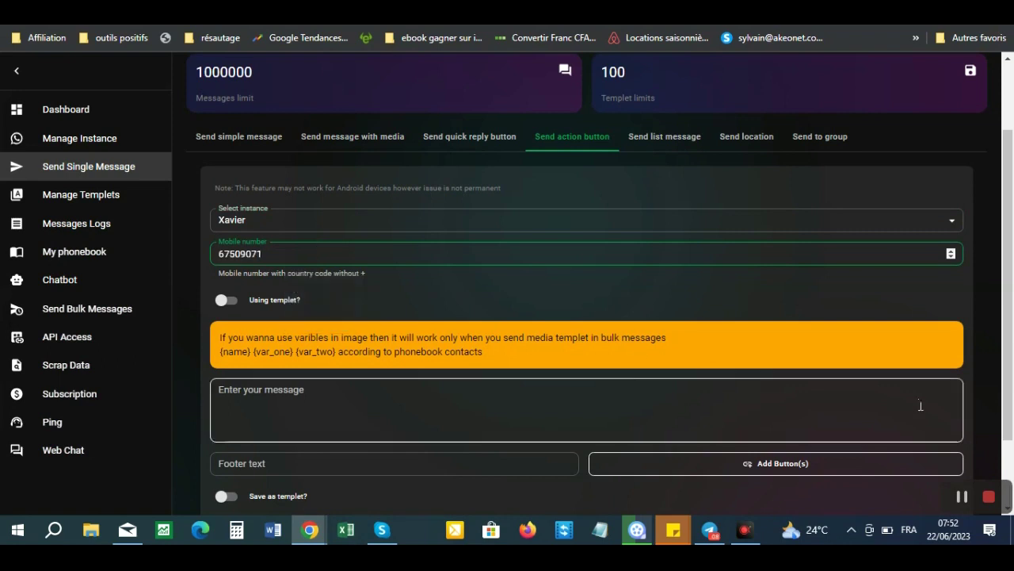
left_click_drag(1008, 271, 1012, 326)
- Type 'Salut, Je t'invite à découvrir SendPal…' ending 'des milliers de personnes en 1 clic.'
left_click(293, 323)
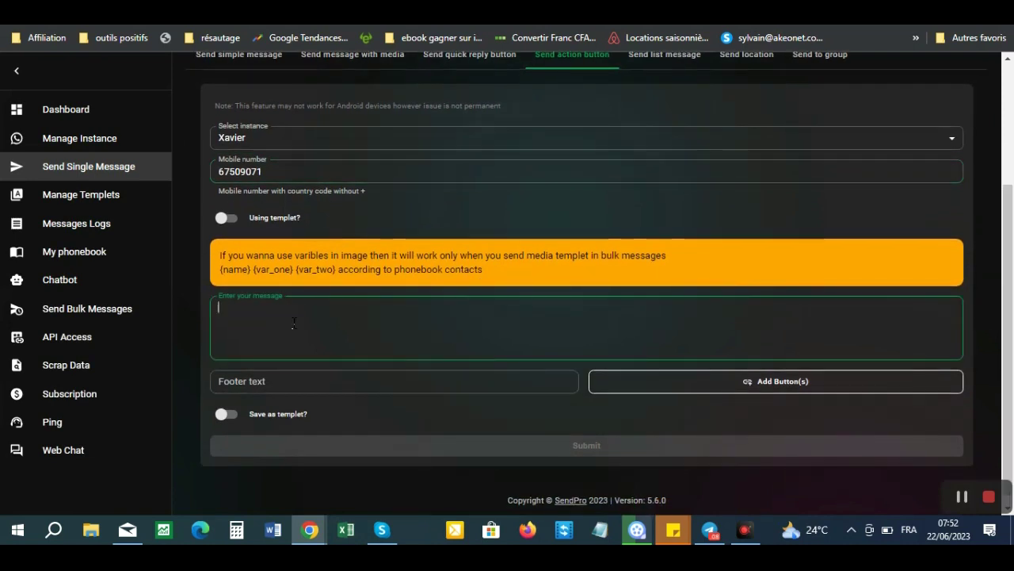
type("J")
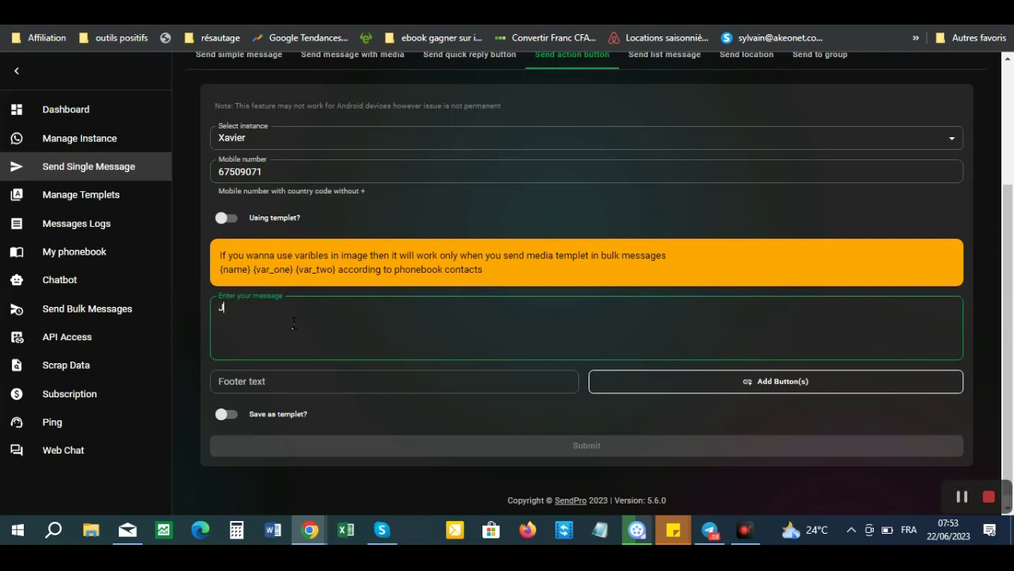
key("BackSpace")
type("Salut,")
key("Return")
type("Je t'invite à d")
type("écouvr")
type("ir Se")
type("dpo")
key("BackSpace")
key("BackSpace")
key("BackSpace")
type("ndPal,")
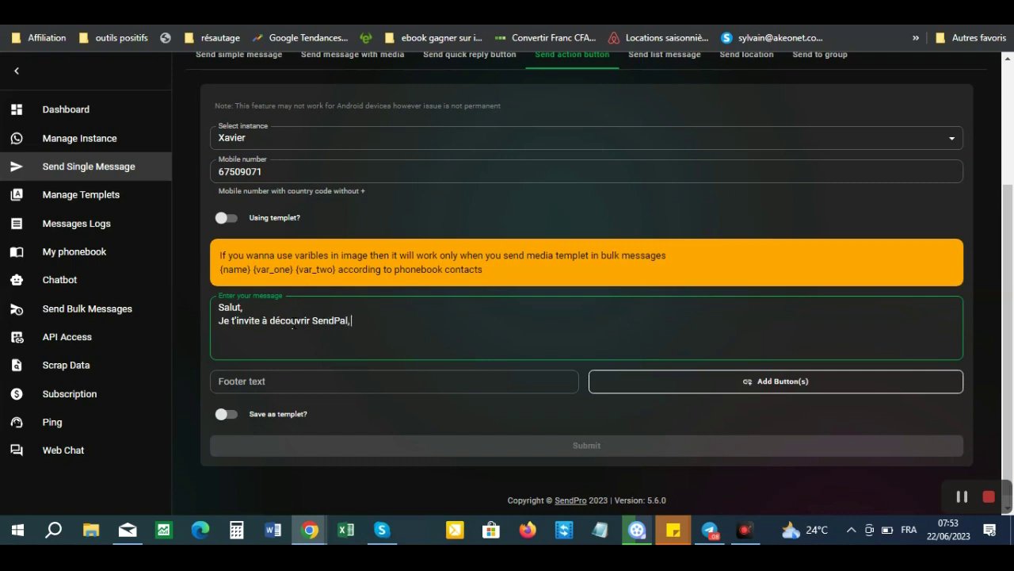
type(" le puissant auto-répondeur What")
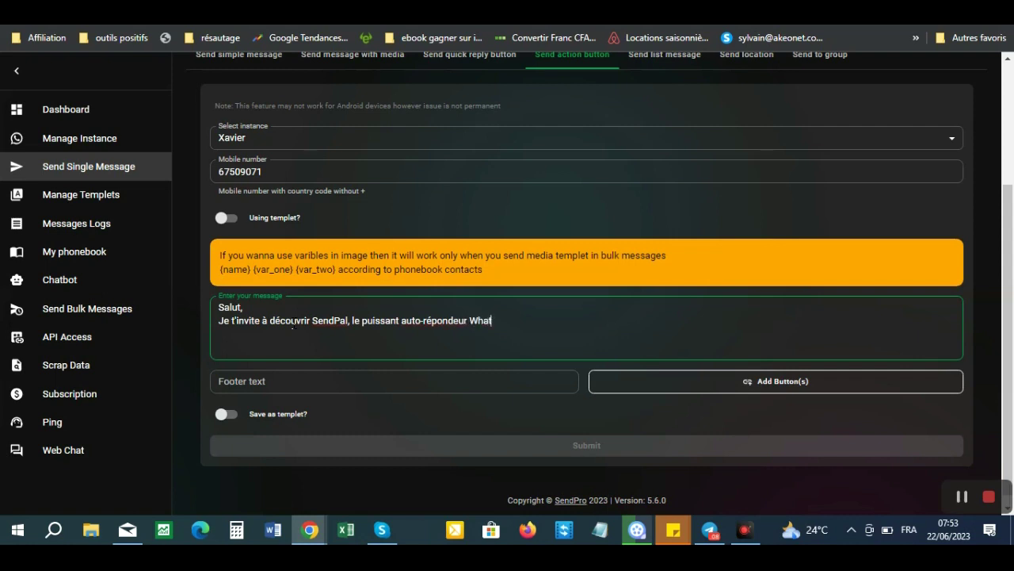
type("sapp qui permet de contact")
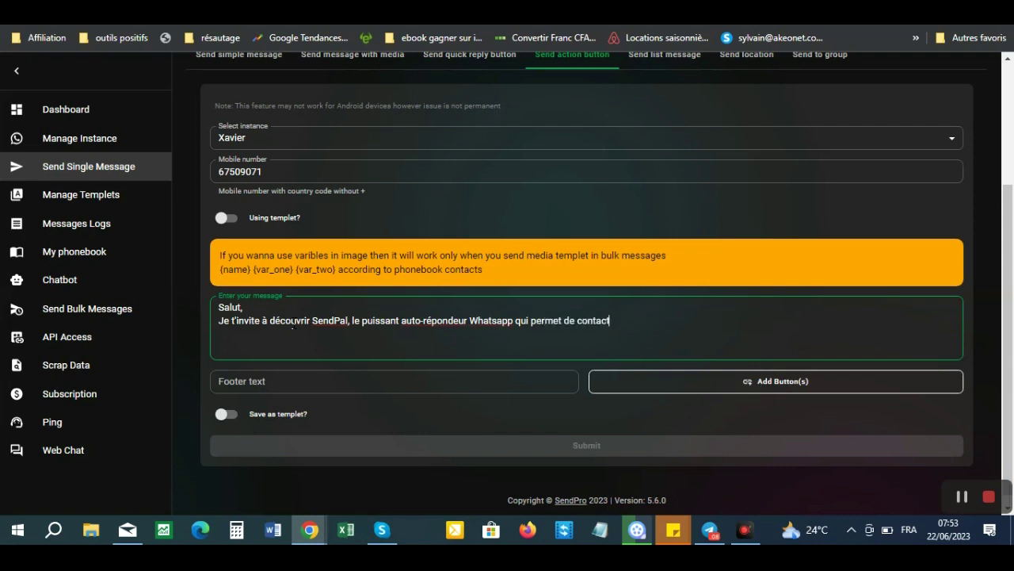
type("er des milliers de perosnnes")
key("BackSpace")
key("BackSpace")
key("BackSpace")
key("BackSpace")
key("BackSpace")
key("BackSpace")
key("BackSpace")
type("sonnes en 1 clic.")
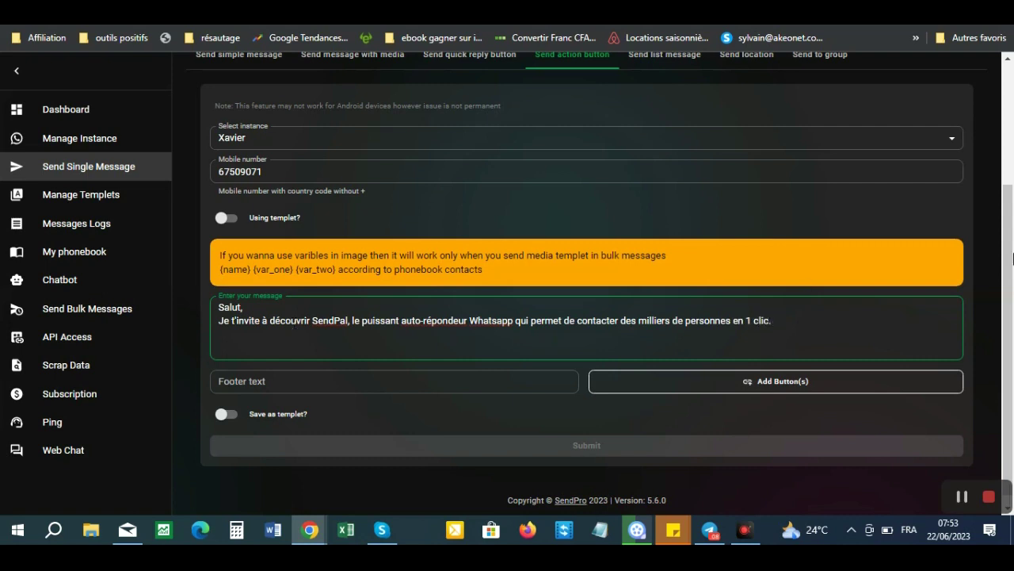
scroll(1011, 257, "down", 1)
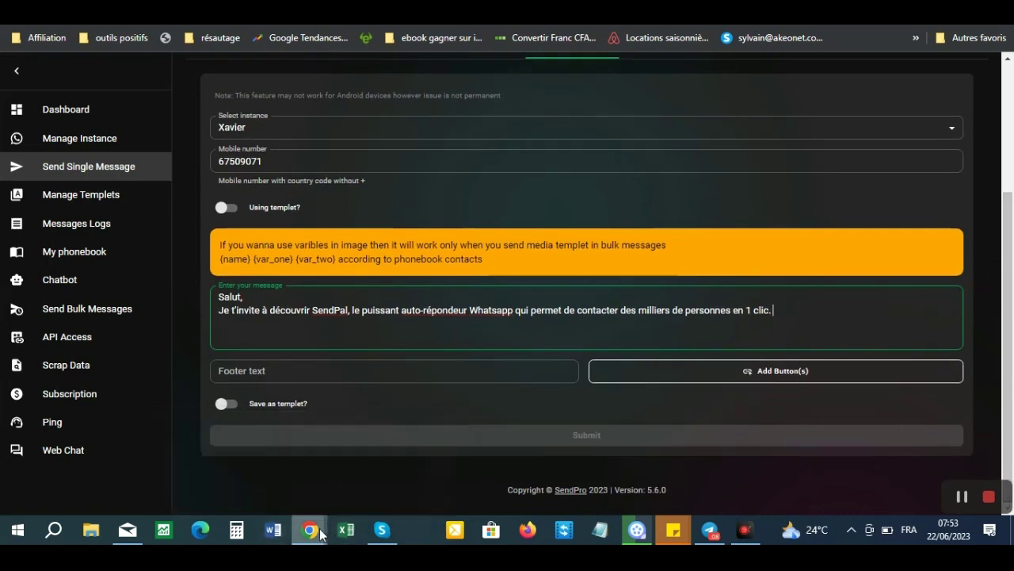
- Open the SendPal presentation page in a new Chrome tab and copy its address
mouse_move(310, 530)
left_click(228, 466)
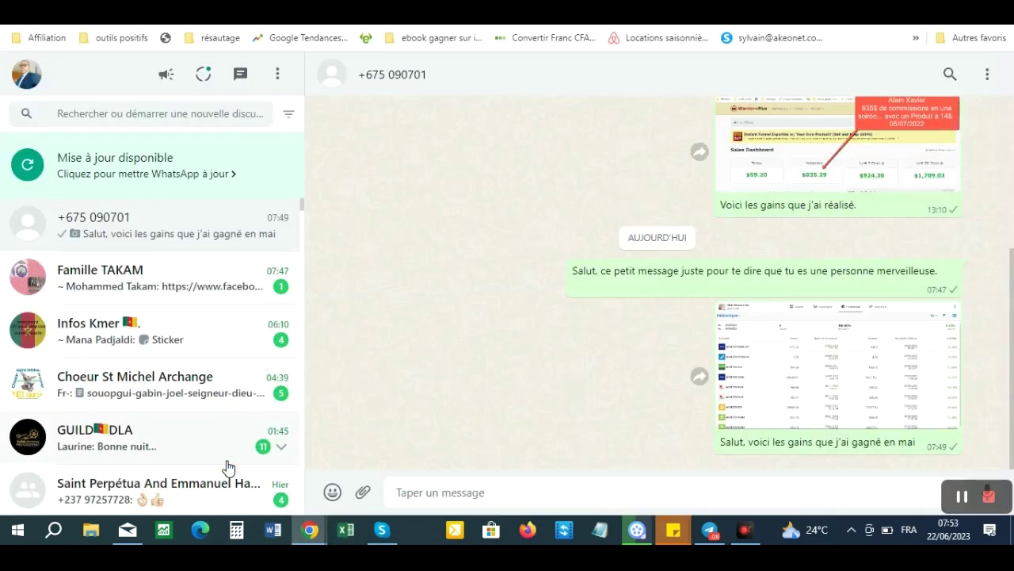
key("ctrl+t")
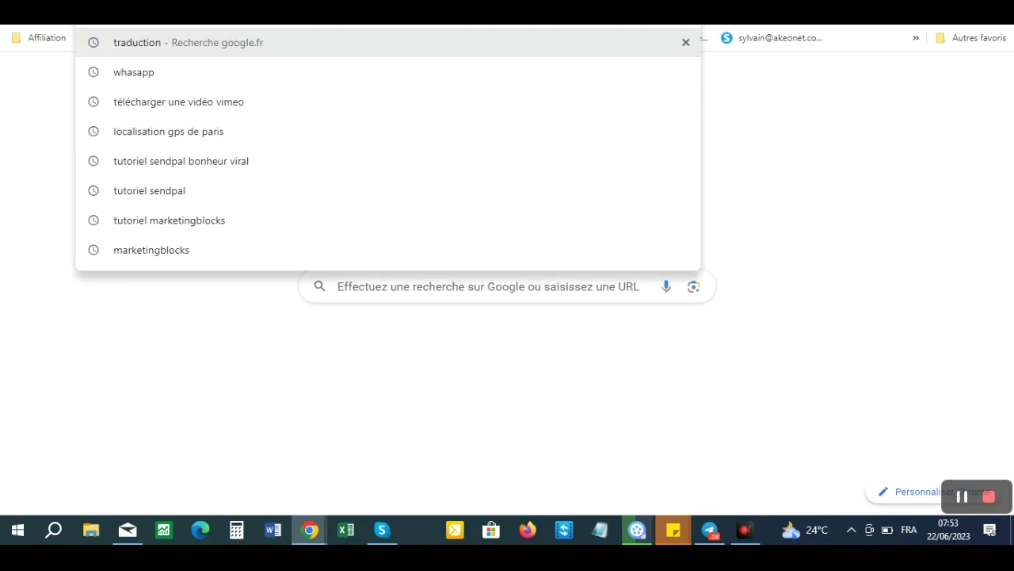
type("sen")
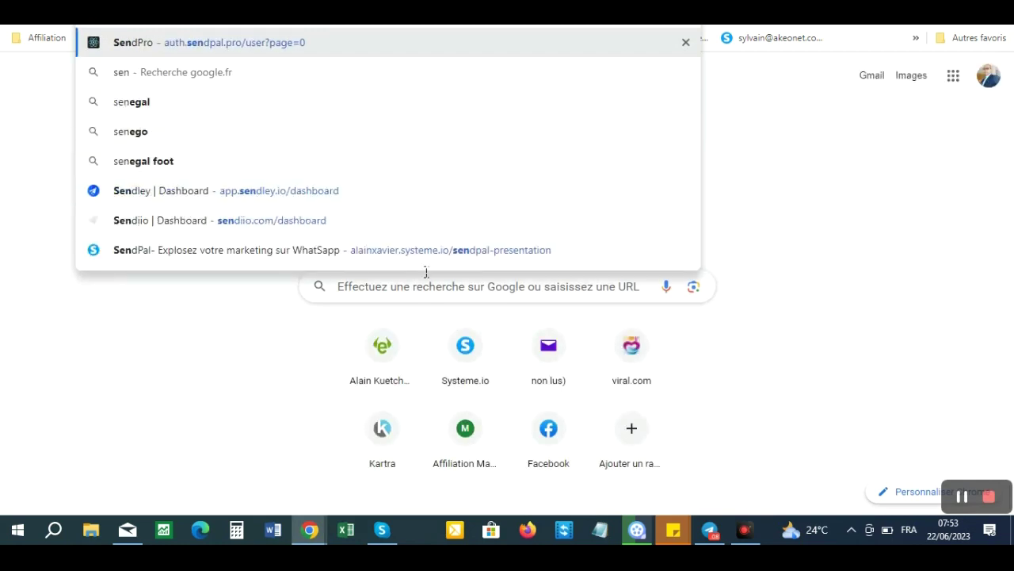
left_click(410, 247)
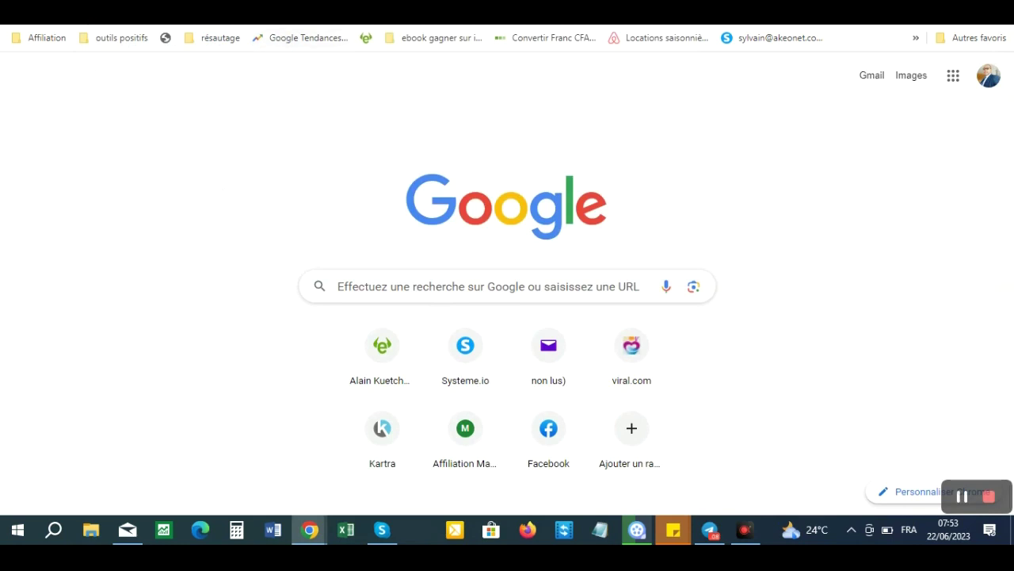
right_click(283, 24)
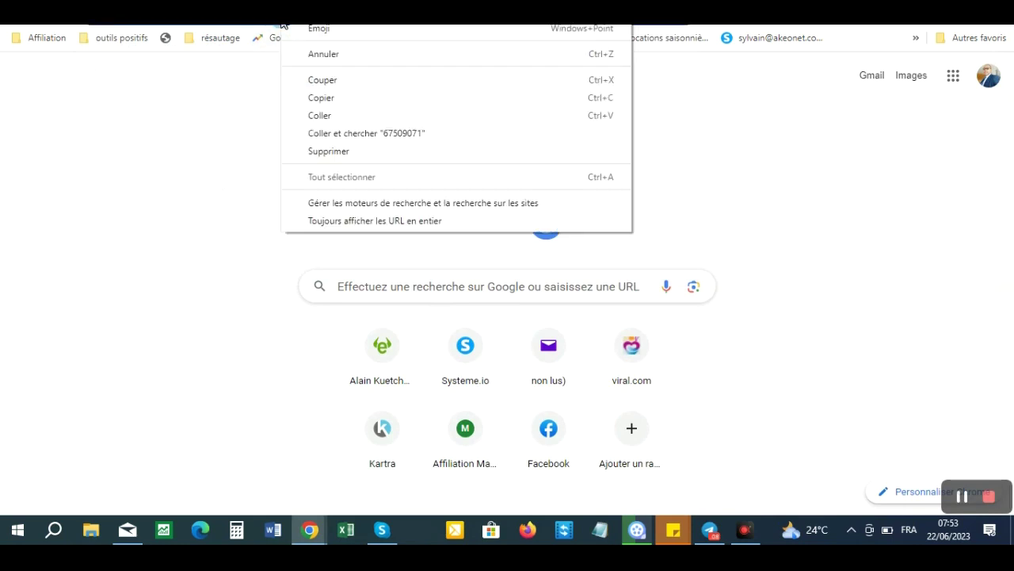
left_click(325, 101)
- Return to the SendPro action-button form and focus the footer text field
left_click(366, 37)
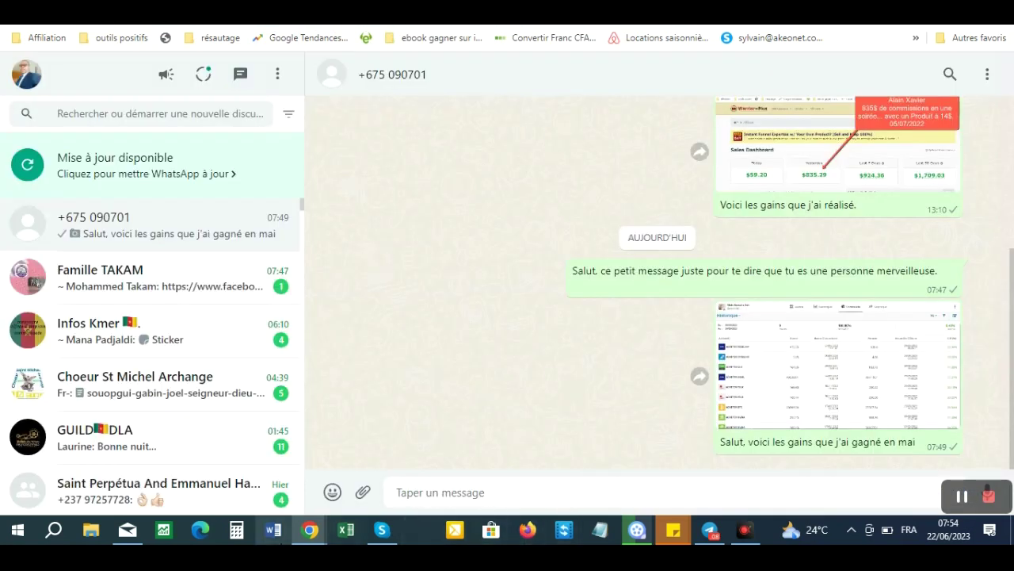
left_click(314, 534)
left_click(353, 470)
left_click(248, 372)
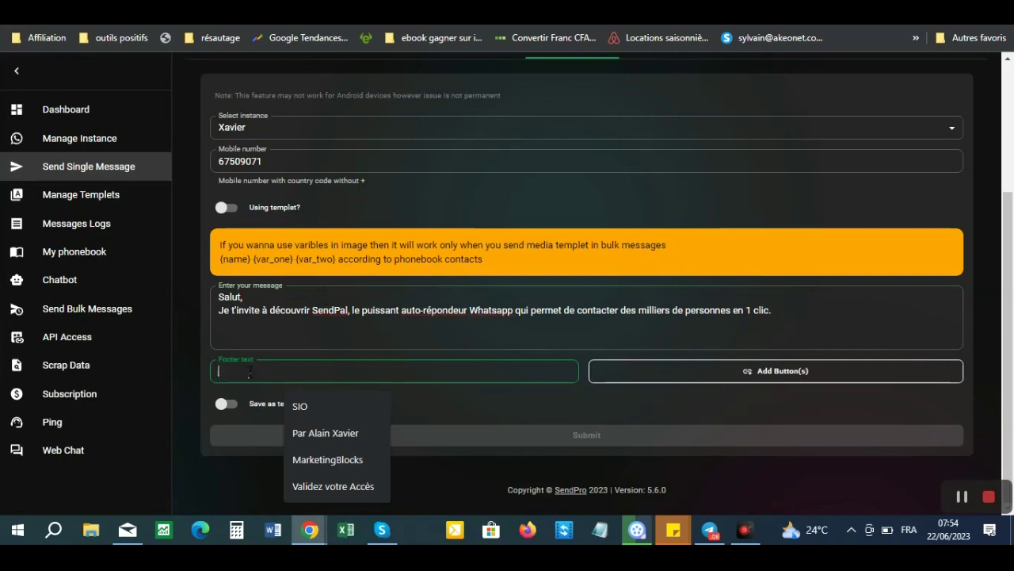
- Paste the SendPal link as footer and prepare button 'Cliquez ici pour découvrir Sendpal' with that URL
type("https://alainxavier.systeme.io/sendpal-presentation")
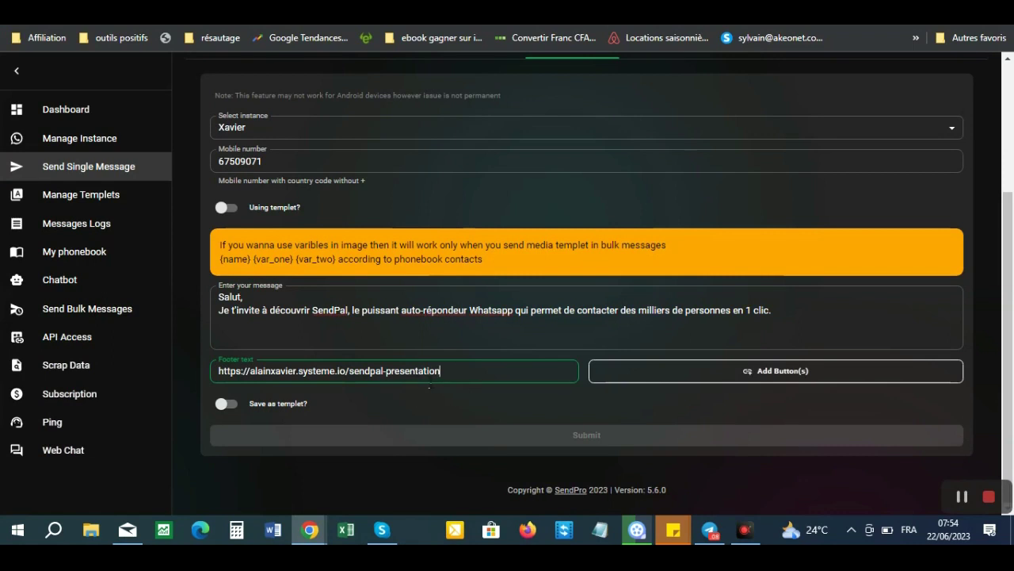
left_click(757, 372)
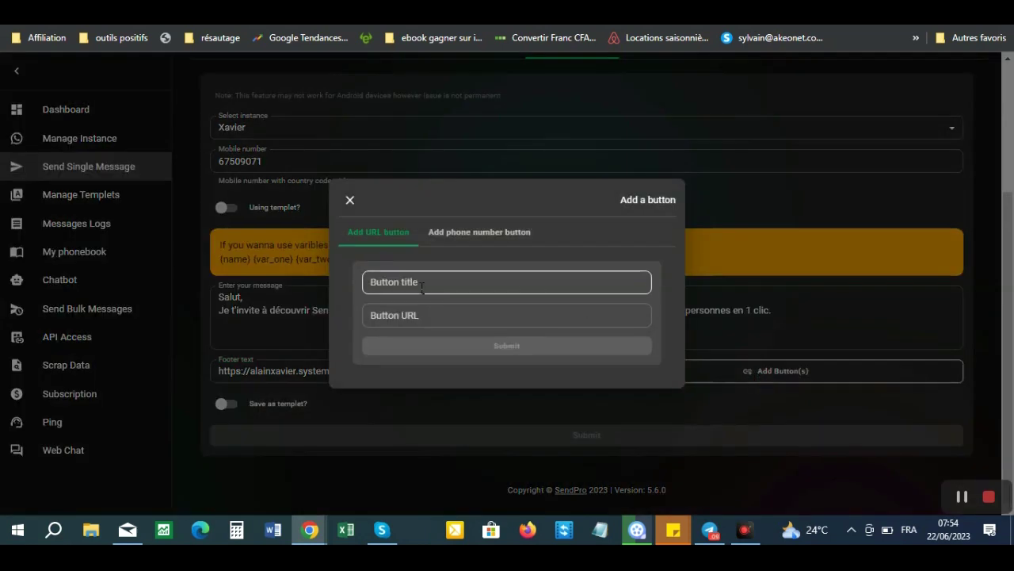
left_click(527, 281)
type("Clique z")
key("BackSpace")
key("BackSpace")
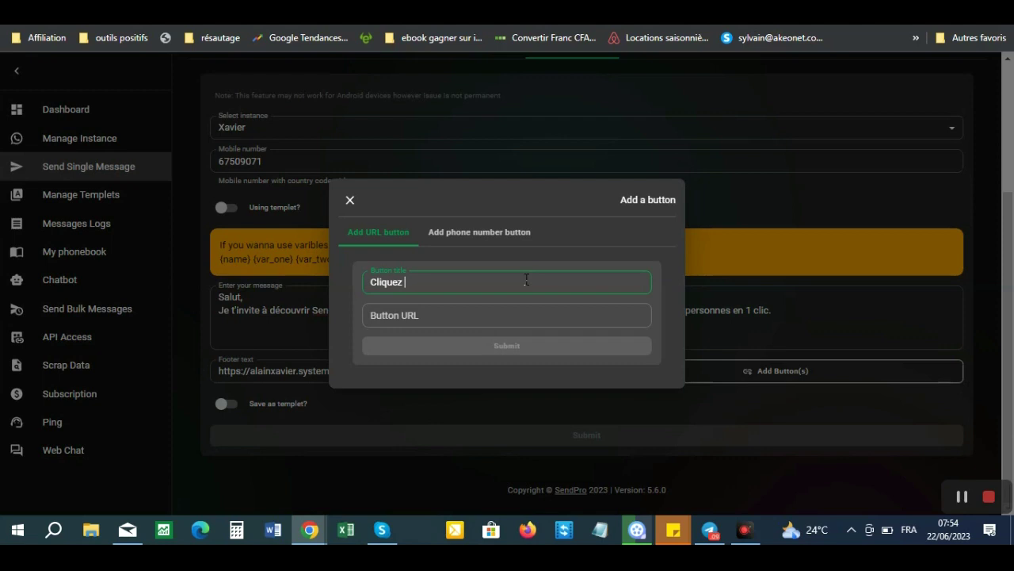
type("z ici pour découvrire")
key("BackSpace")
key("BackSpace")
type("r Sen")
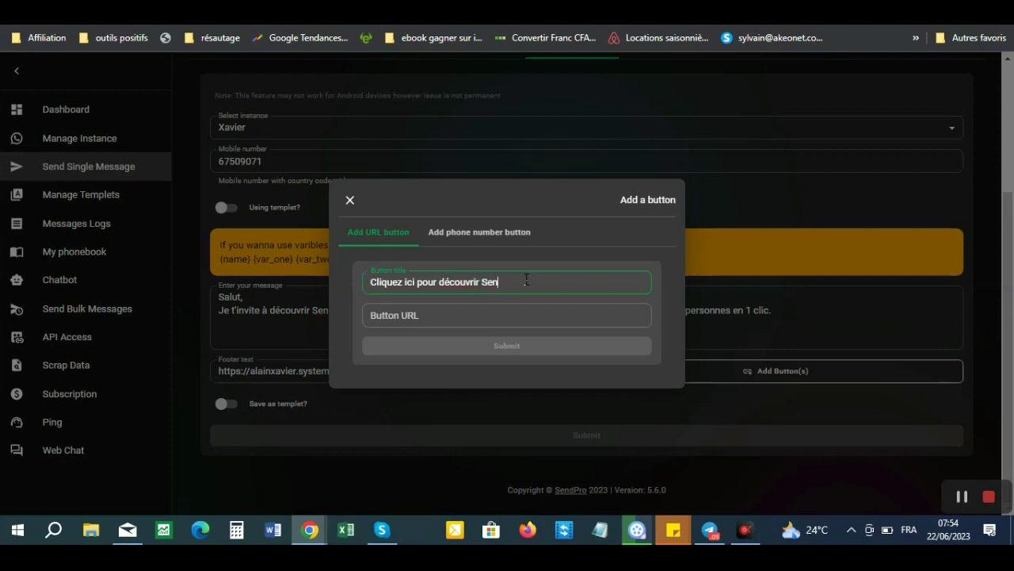
type("dpal")
left_click(402, 317)
type("https://alainxavier.systeme.io/sendpal-presentation")
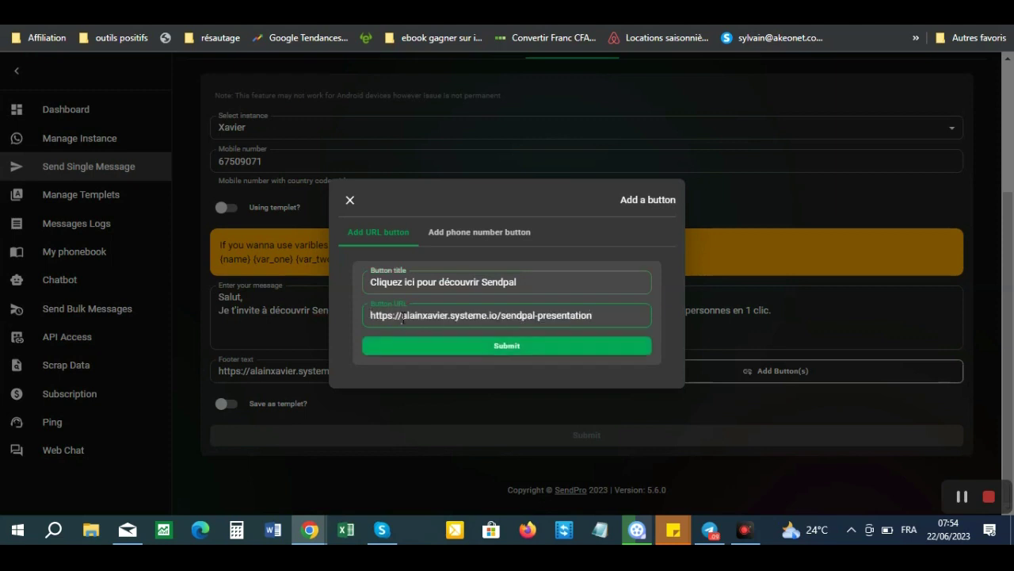
- Attach the 'Cliquez ici pour découvrir Sendpal' link button and send the message
left_click(511, 347)
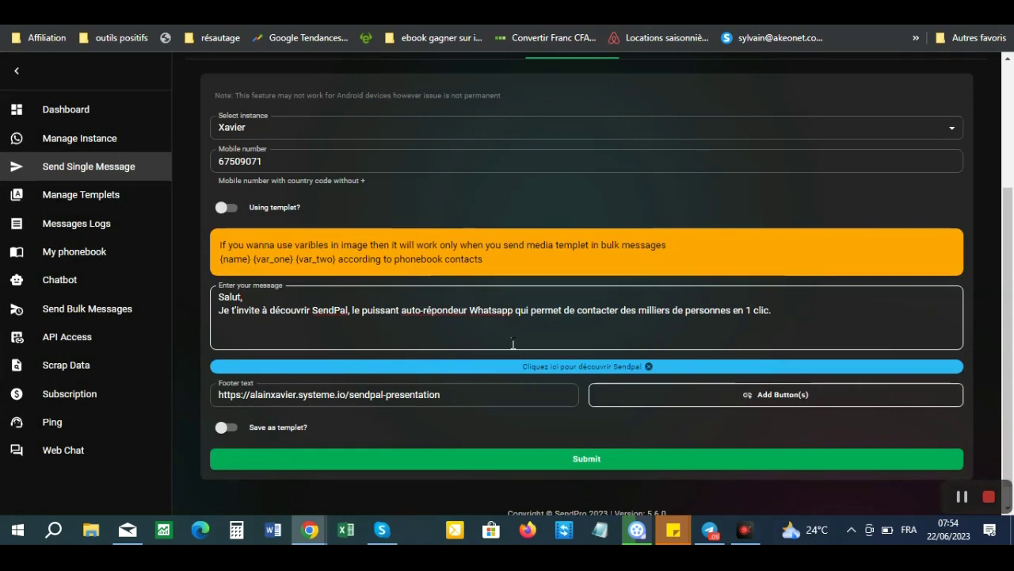
left_click(587, 460)
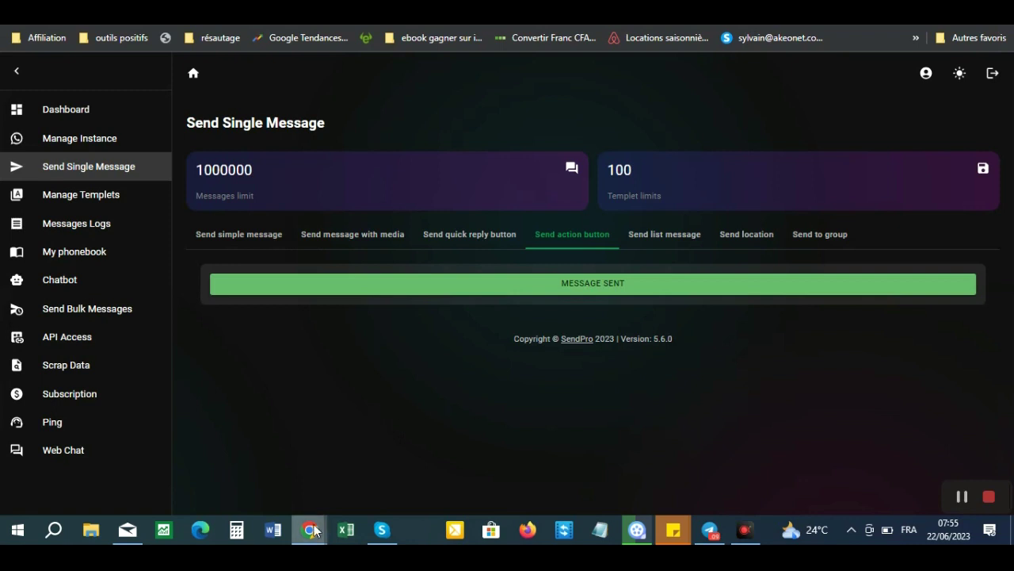
- Check the test-number chat in WhatsApp Web for the gains image, then return to SendPro
mouse_move(314, 531)
left_click(223, 455)
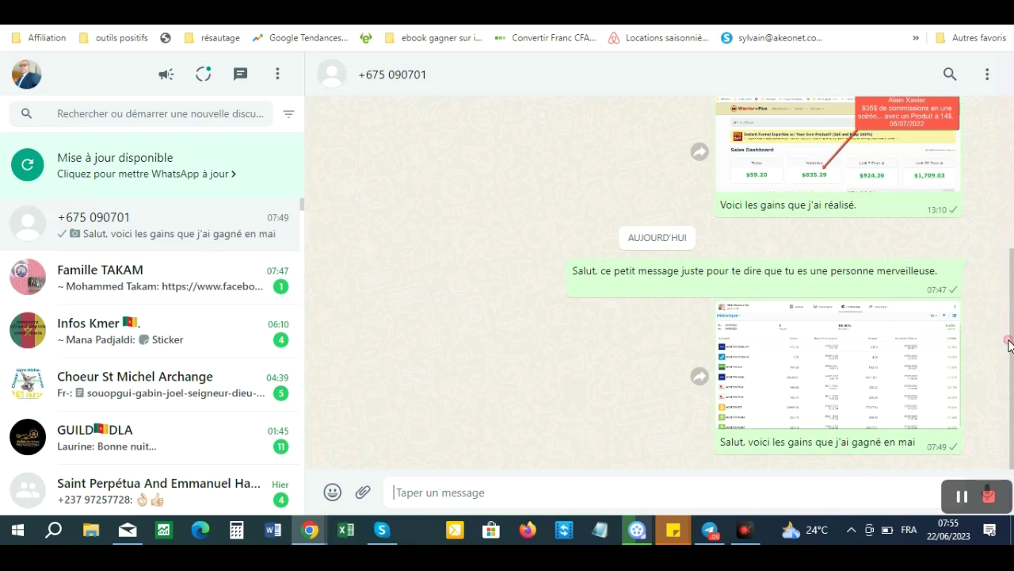
left_click(710, 531)
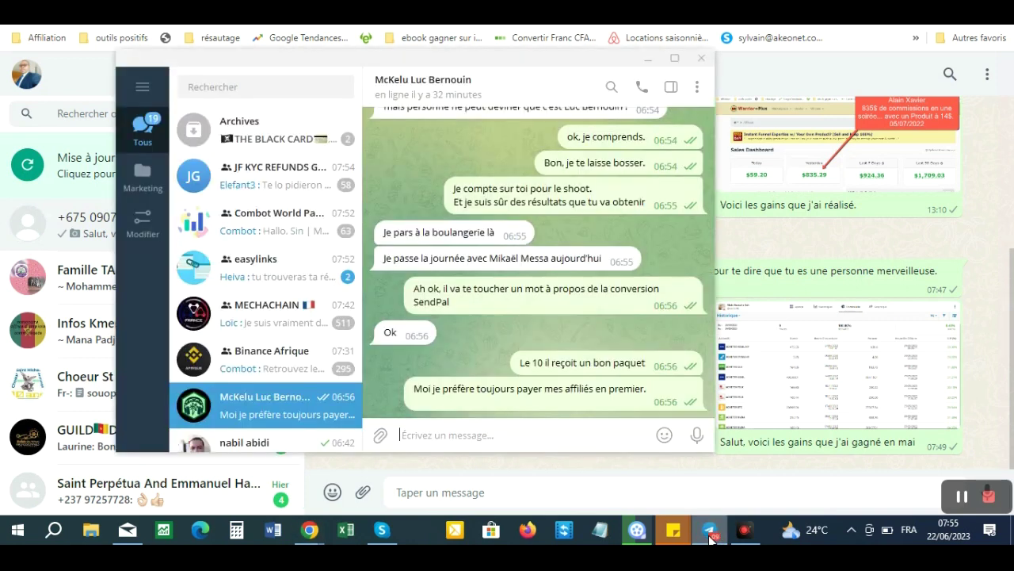
left_click(710, 533)
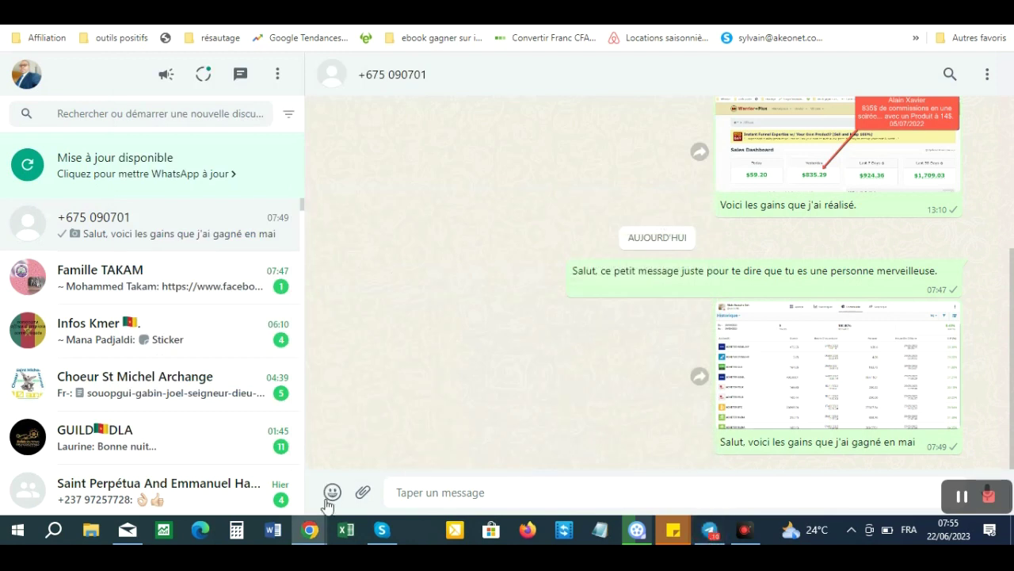
mouse_move(302, 533)
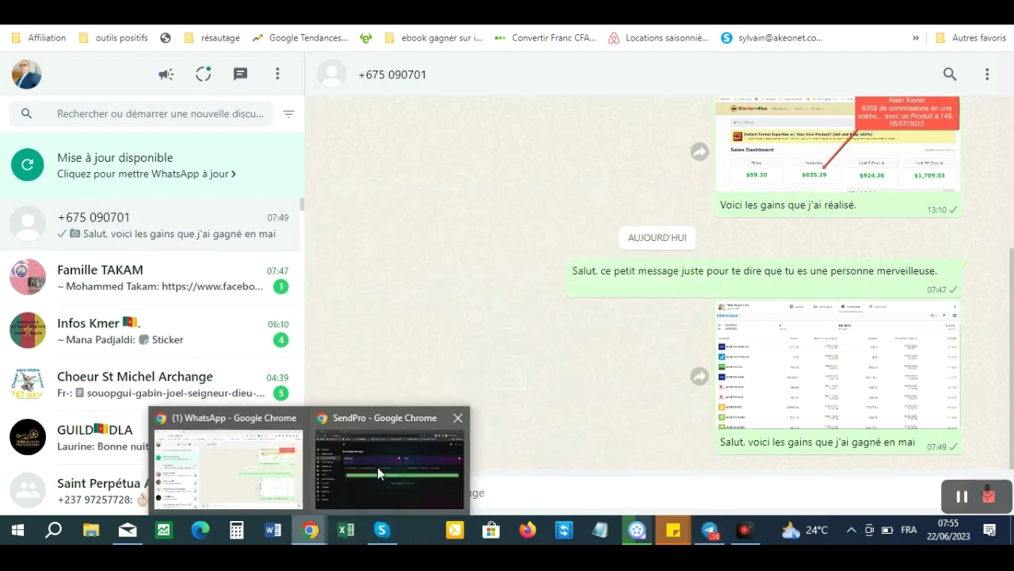
left_click(377, 473)
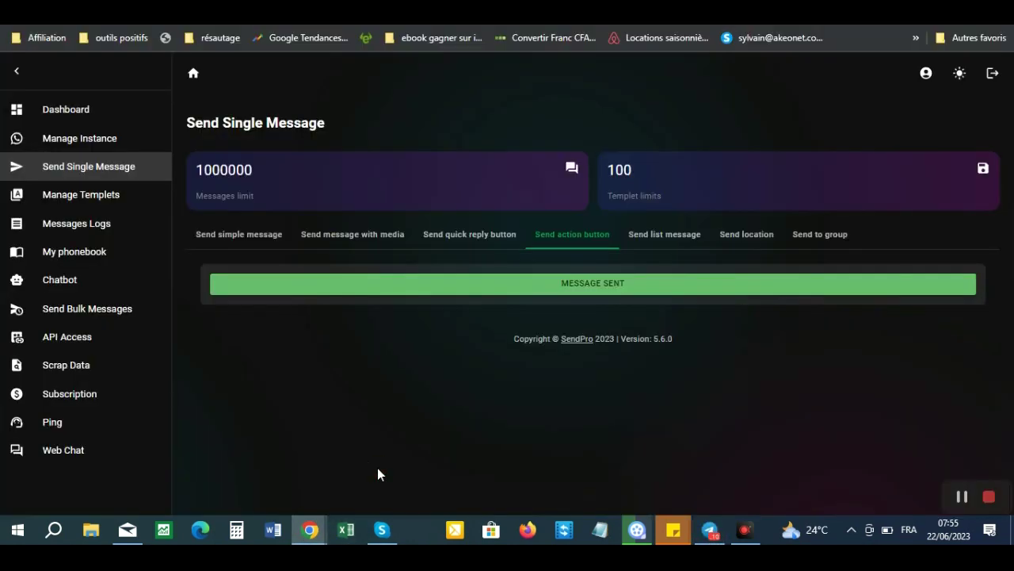
- Reload Send Single Message and switch to the Send list message form
left_click(79, 175)
left_click(58, 176)
left_click(575, 239)
left_click(662, 235)
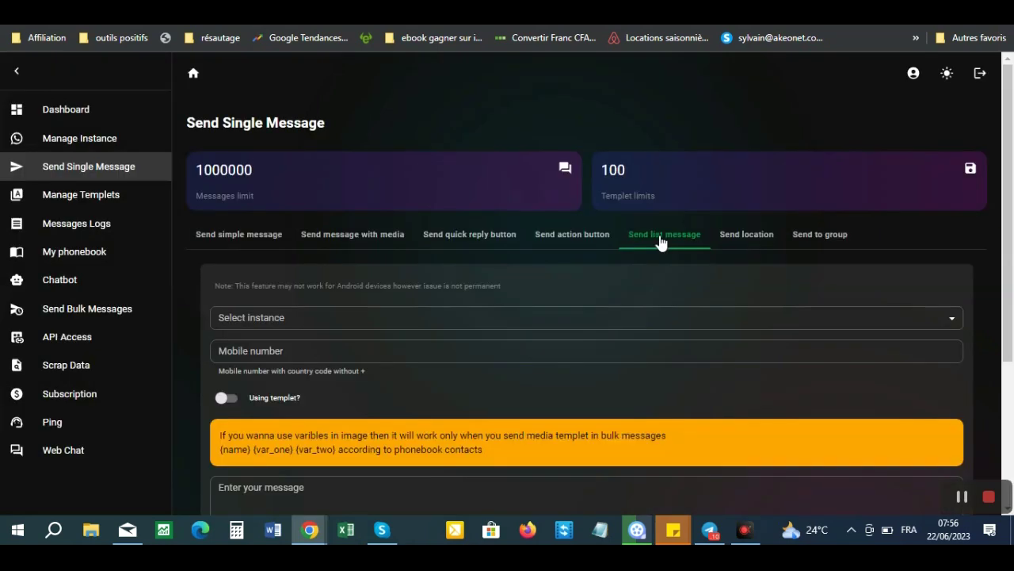
- Pick the sending WhatsApp instance on the list message form, leaving the mobile number blank
left_click_drag(1008, 249, 1013, 279)
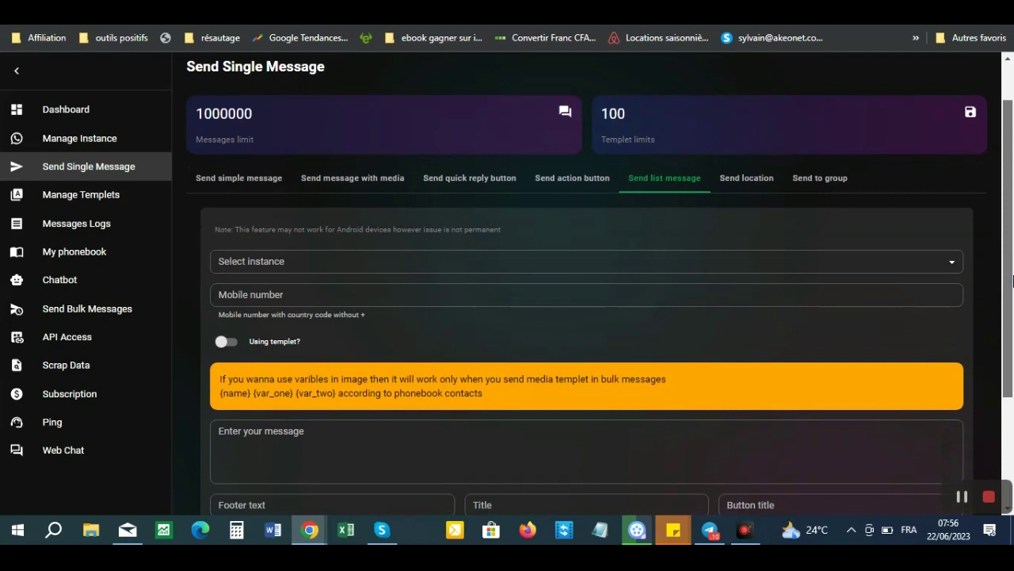
left_click_drag(1012, 279, 1013, 293)
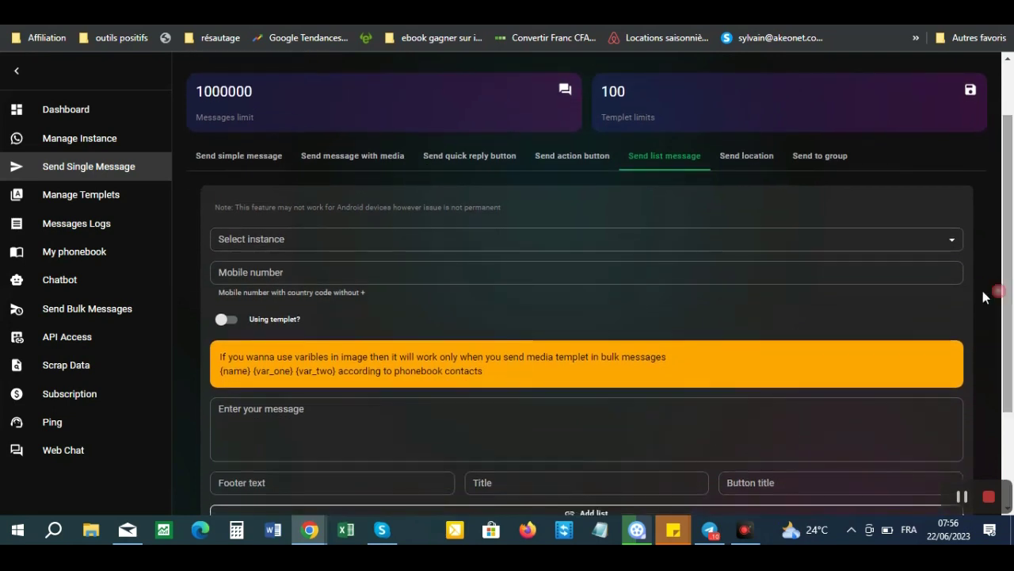
left_click(665, 242)
left_click(260, 267)
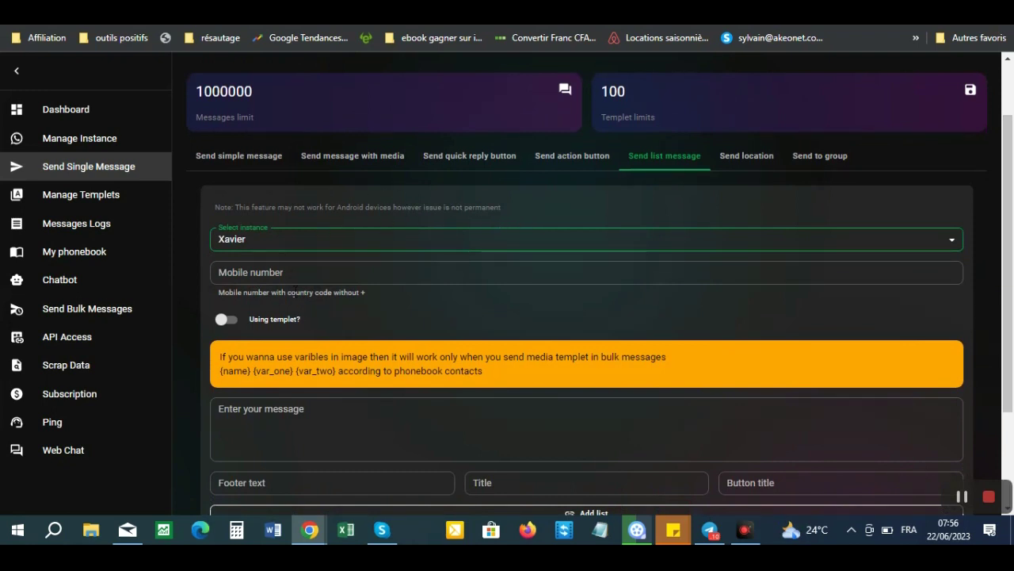
left_click(289, 274)
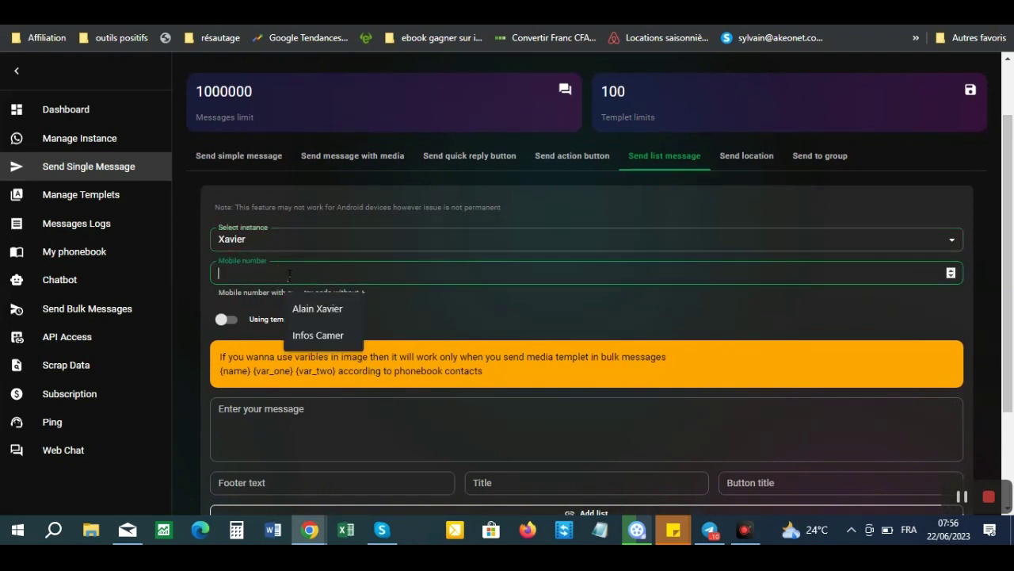
left_click(251, 272)
type("e")
key("BackSpace")
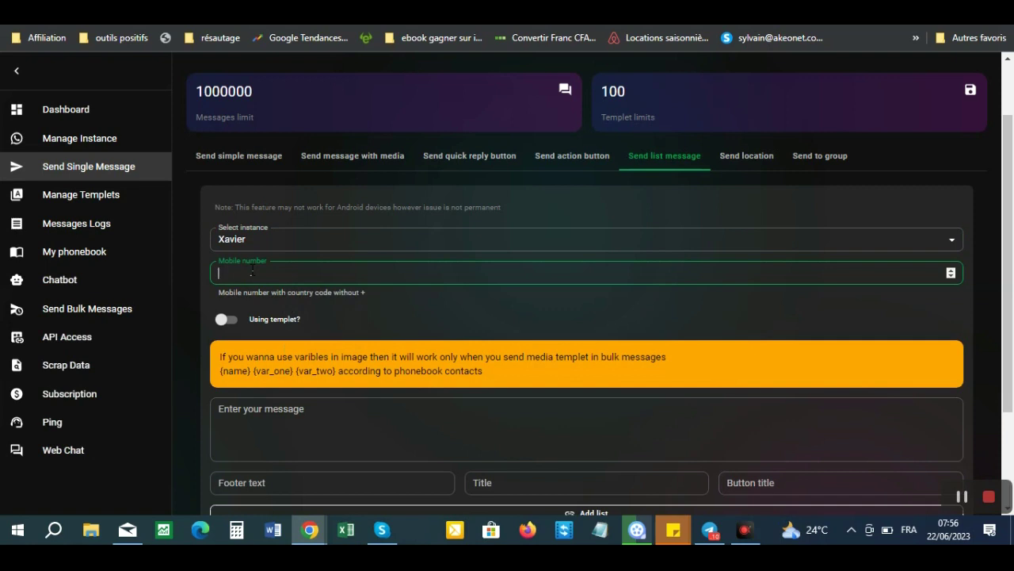
- On the action-button form, select the sending instance and enter the recipient's mobile number
left_click(562, 159)
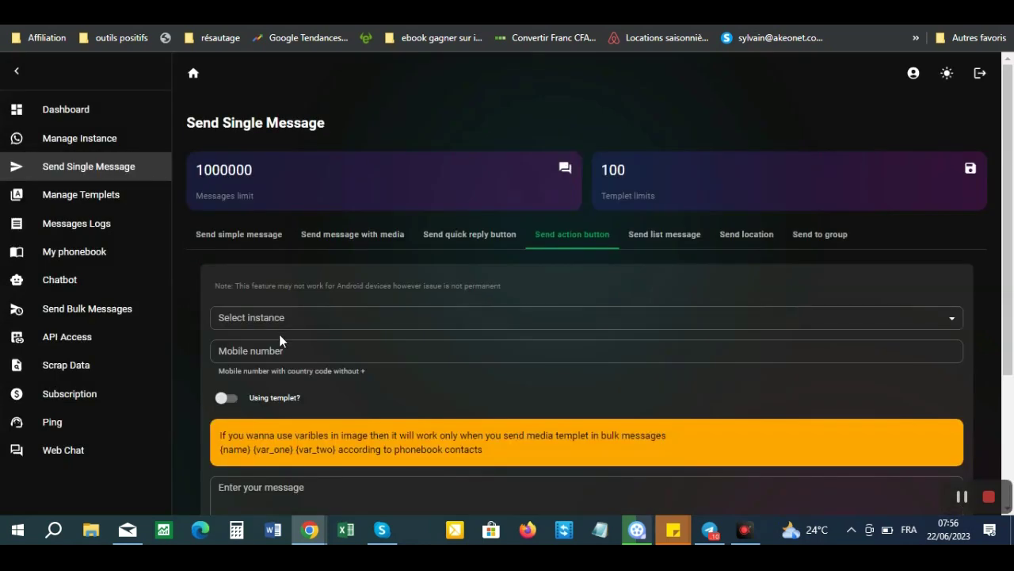
left_click(306, 320)
left_click(280, 347)
left_click(299, 349)
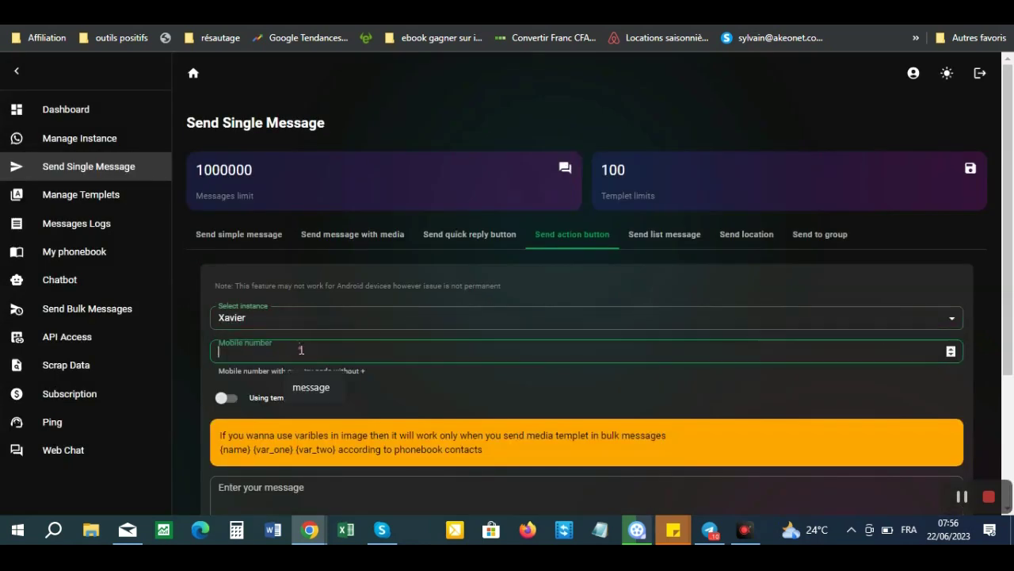
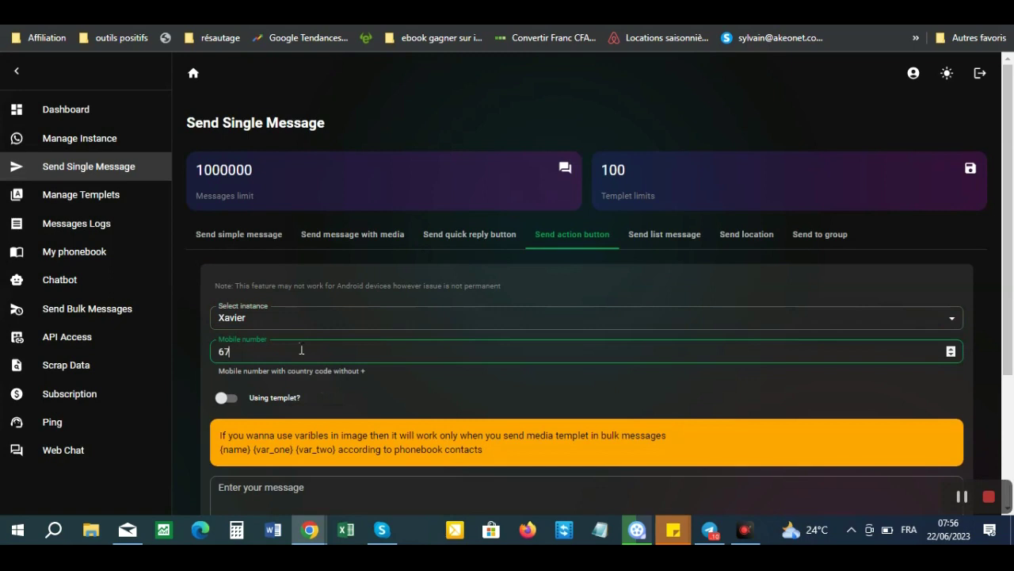
- Write the message body 'Salut, découvrez Sendpal'
left_click_drag(1007, 232, 1011, 342)
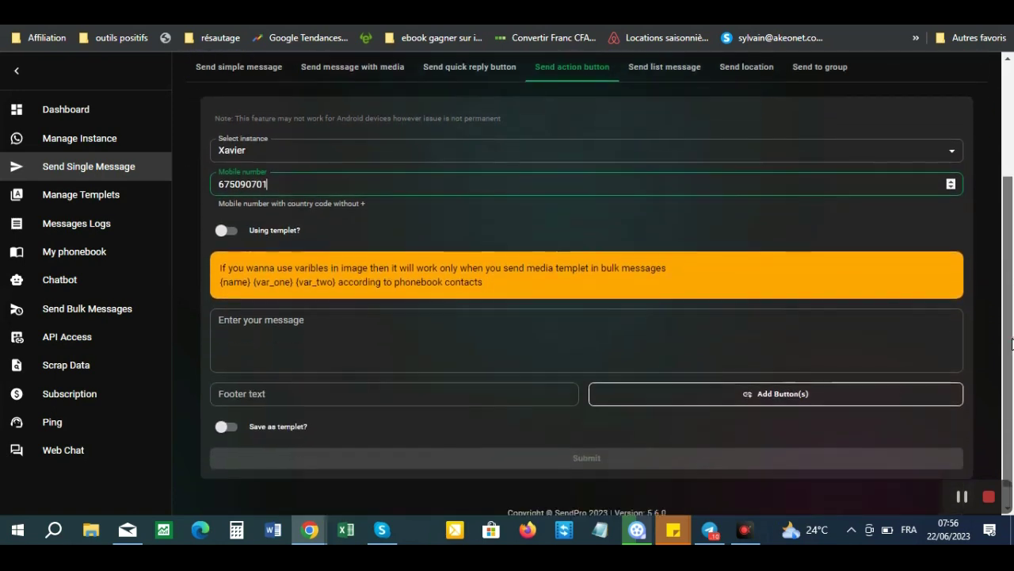
left_click(269, 330)
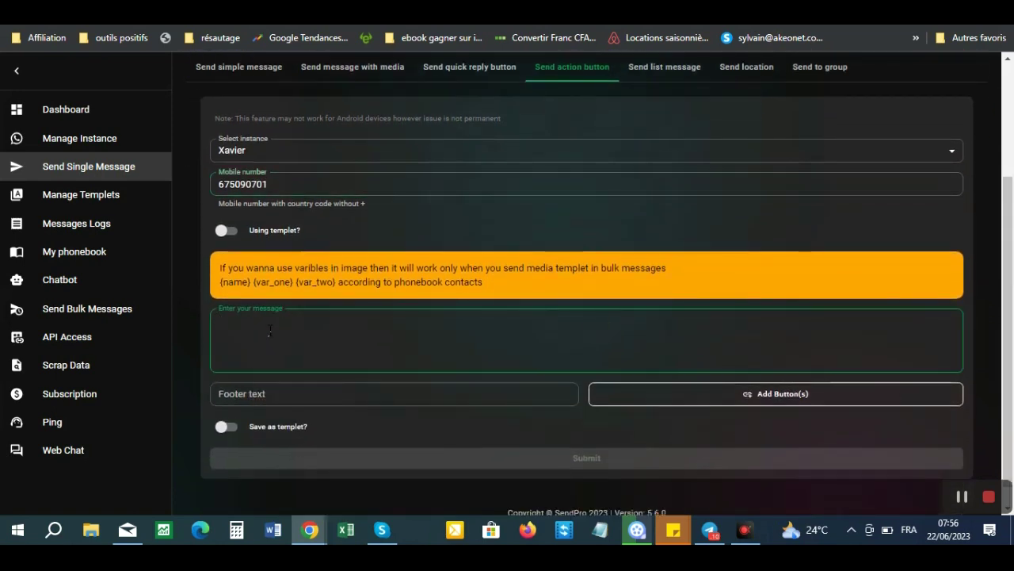
type("Salut, découvrez Send")
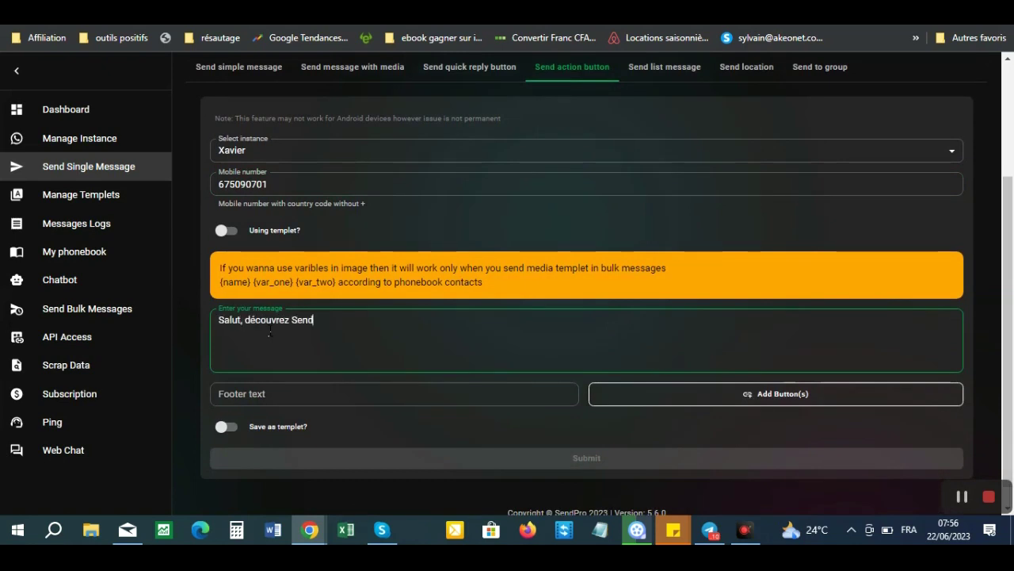
type("pal")
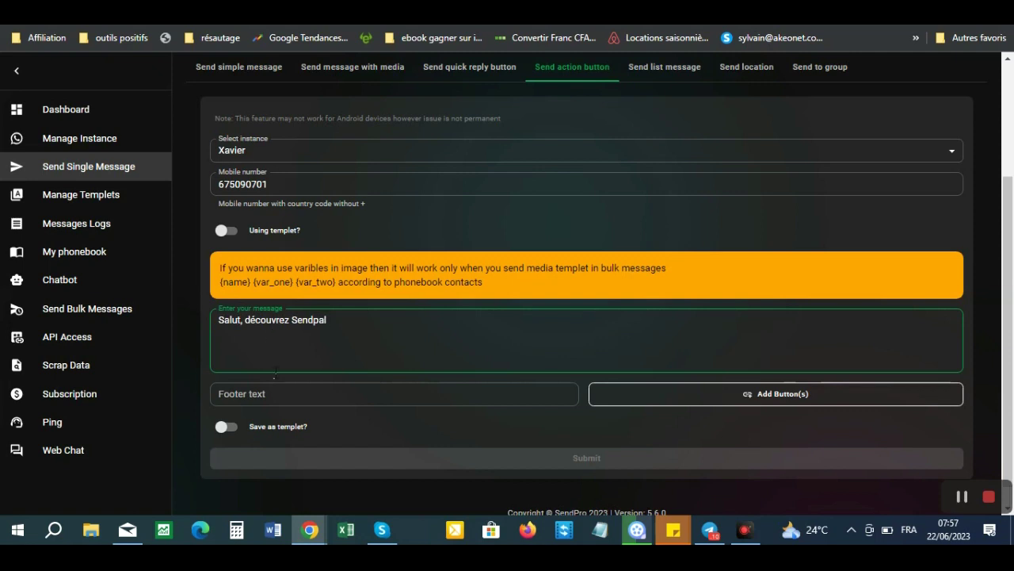
left_click(281, 400)
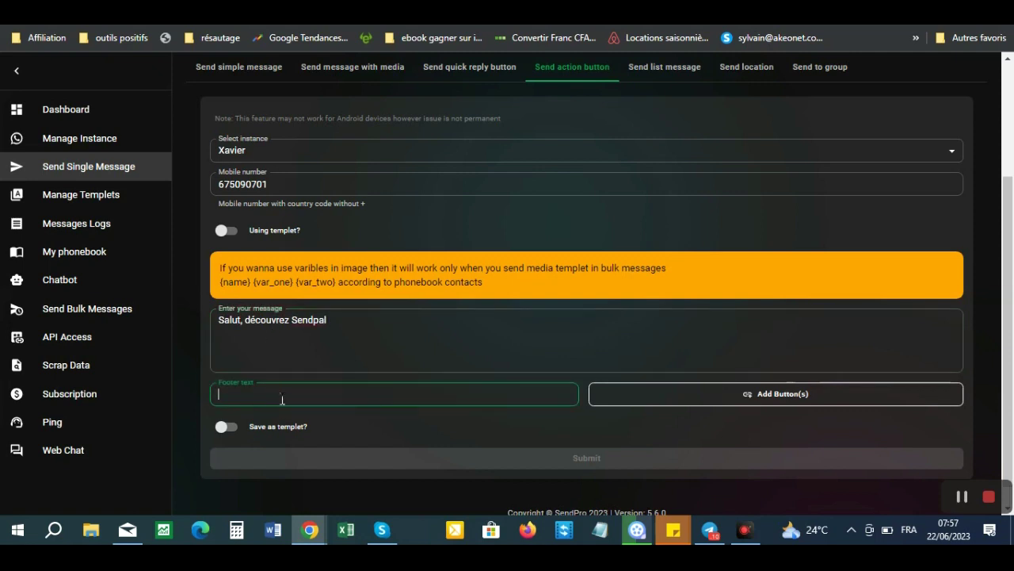
- Copy the SendPal presentation page address from a private Chrome window and return to SendPro
key("ctrl+shift+n")
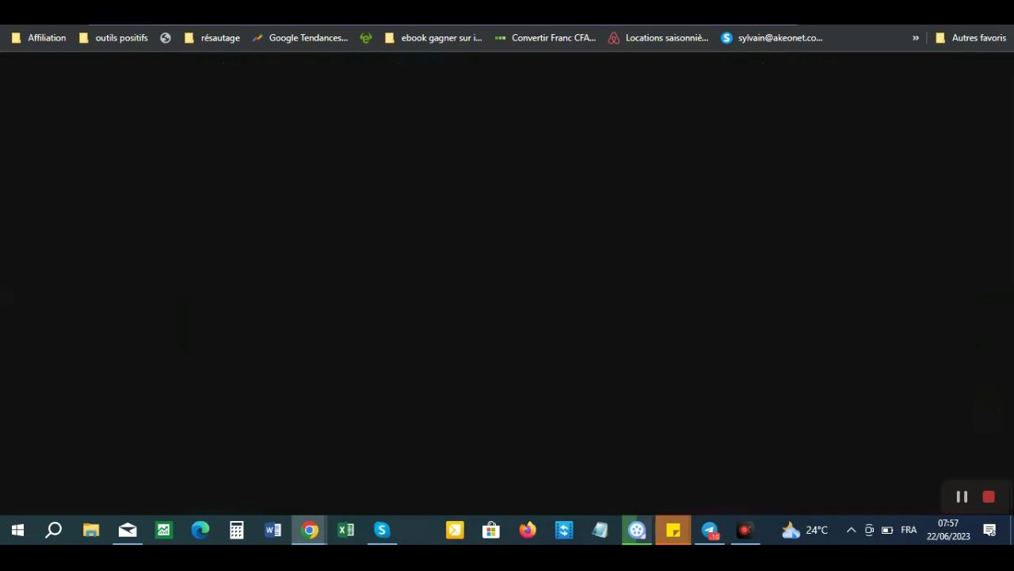
type("s")
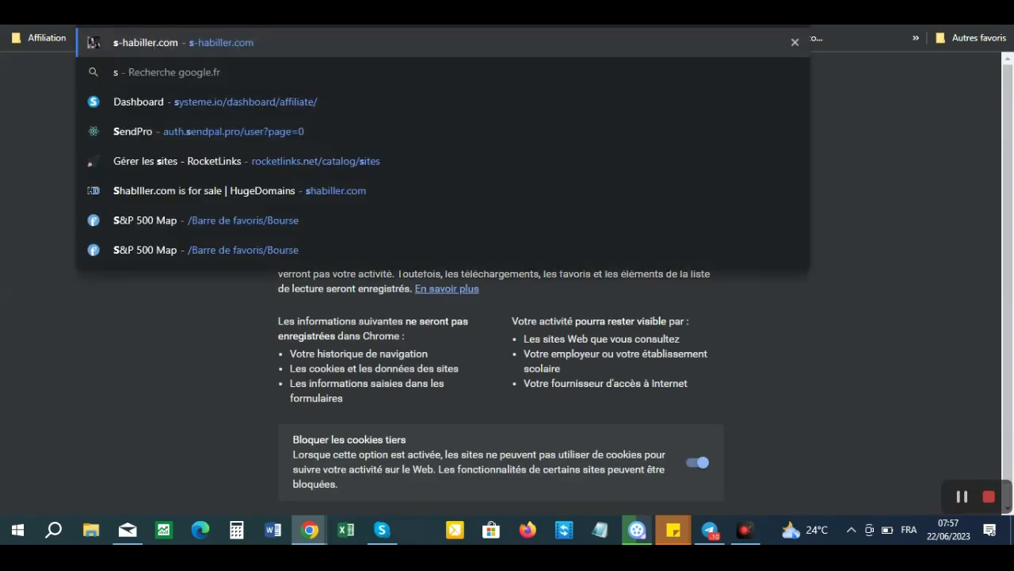
type("end")
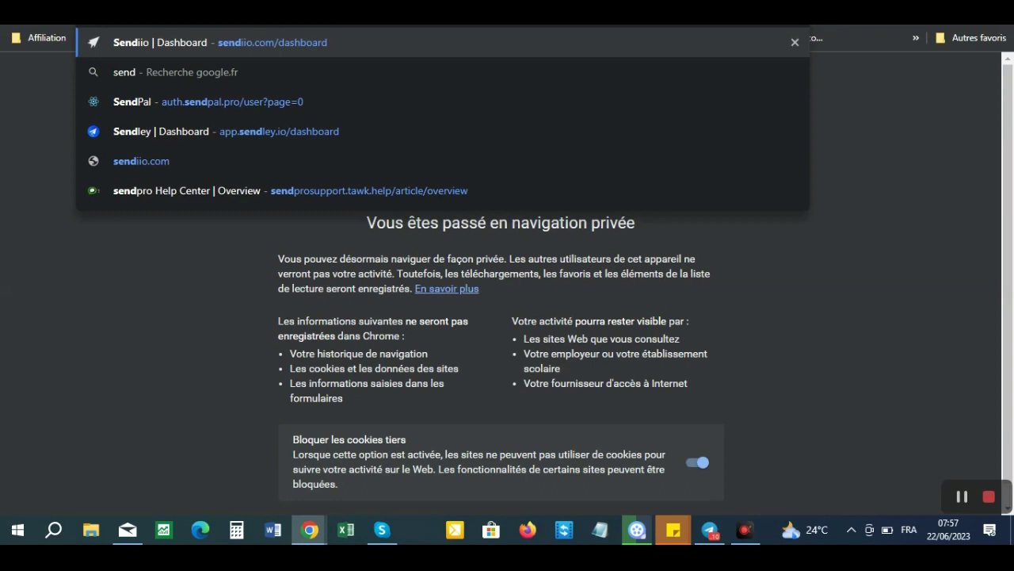
key("BackSpace")
key("BackSpace")
key("BackSpace")
key("BackSpace")
key("BackSpace")
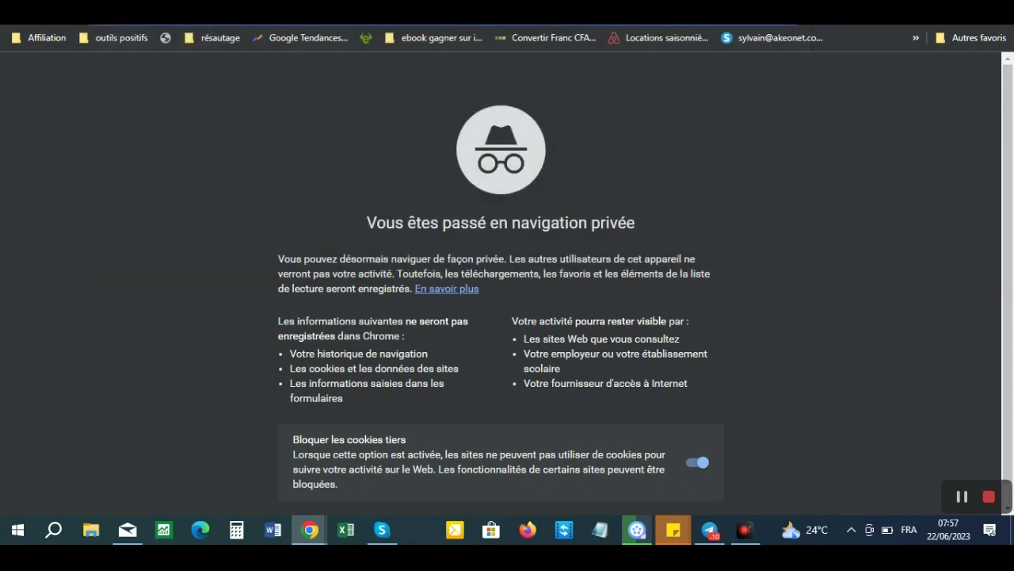
type("sendpal")
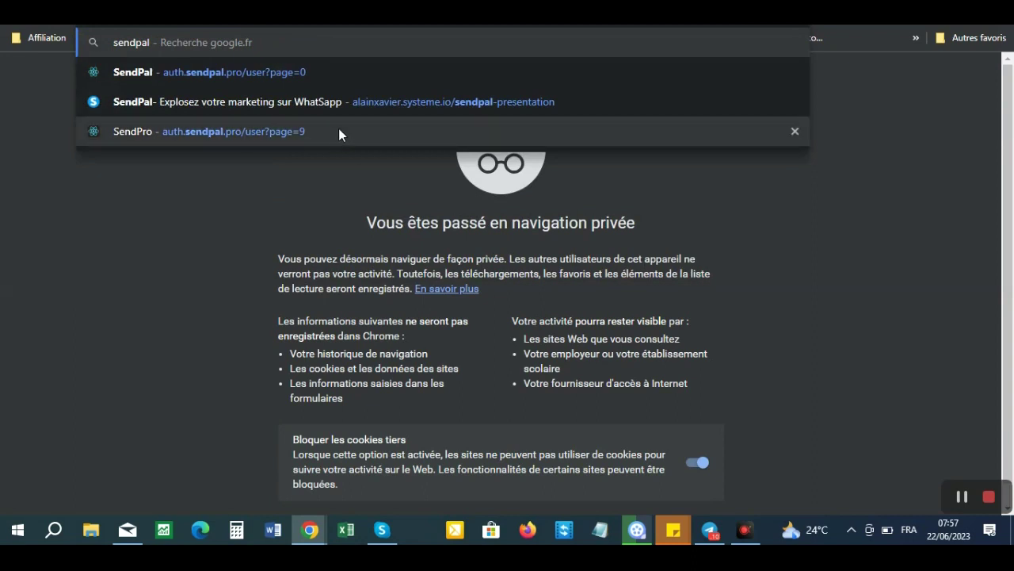
left_click(381, 101)
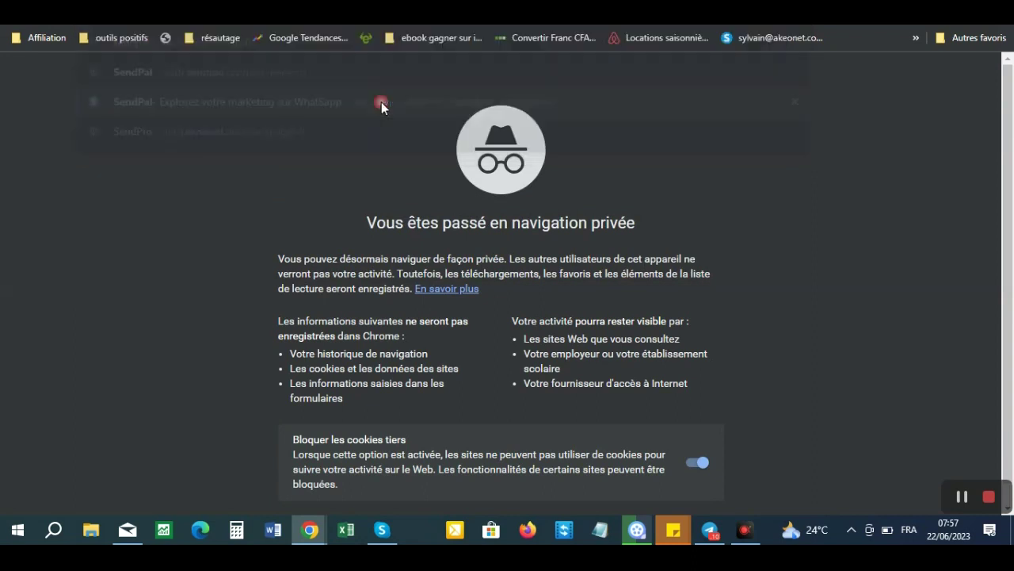
right_click(235, 23)
left_click(286, 98)
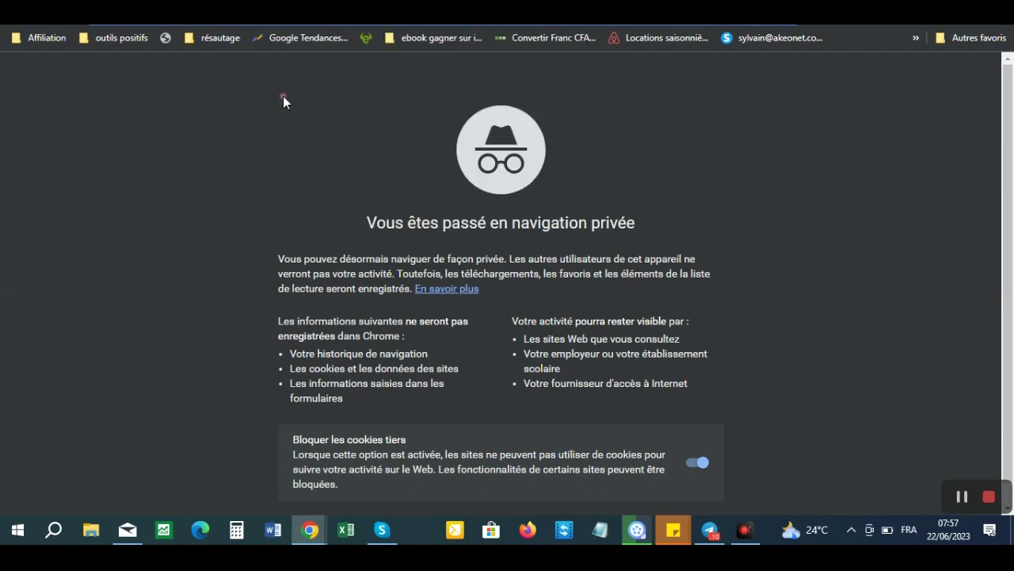
left_click(444, 4)
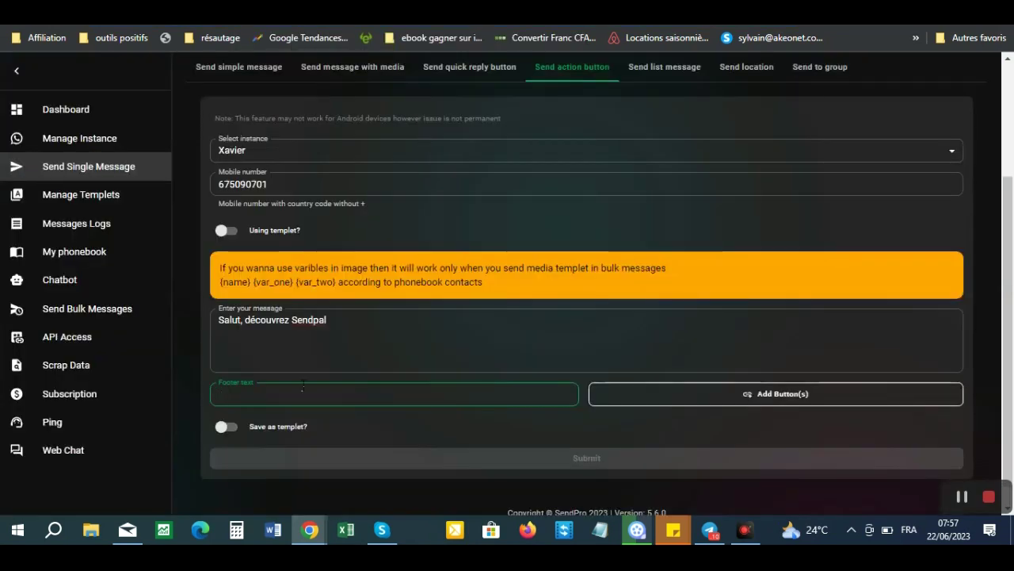
- Paste the SendPal link as footer and add button 'cliquez ici pour découvrir SendPal' with that URL
left_click(238, 398)
type("https://alainxavier.systeme.io/sendpal-presentation")
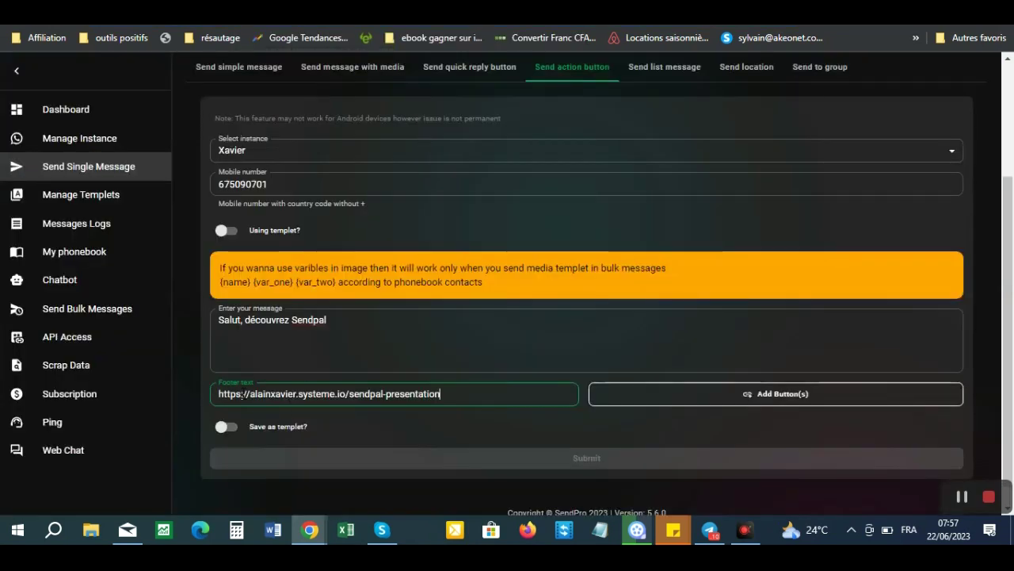
left_click(748, 396)
left_click(393, 279)
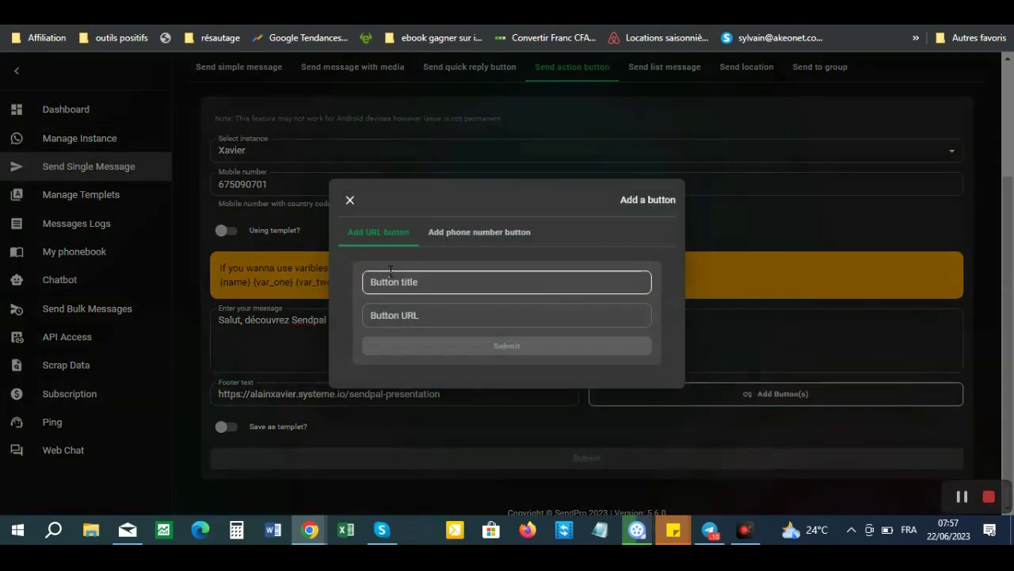
left_click(393, 279)
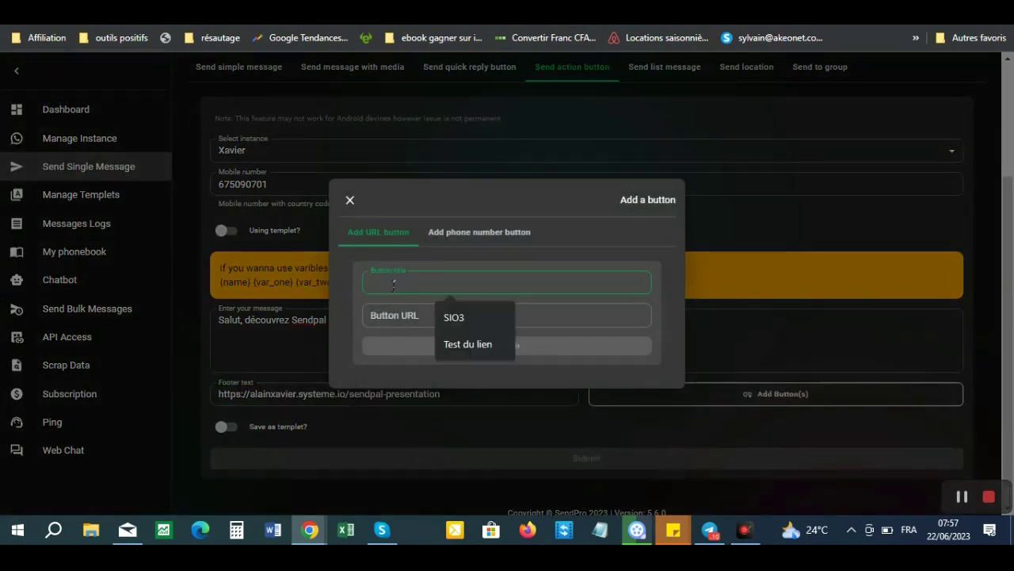
type("cliquez ici")
key("BackSpace")
key("BackSpace")
key("BackSpace")
type("ic")
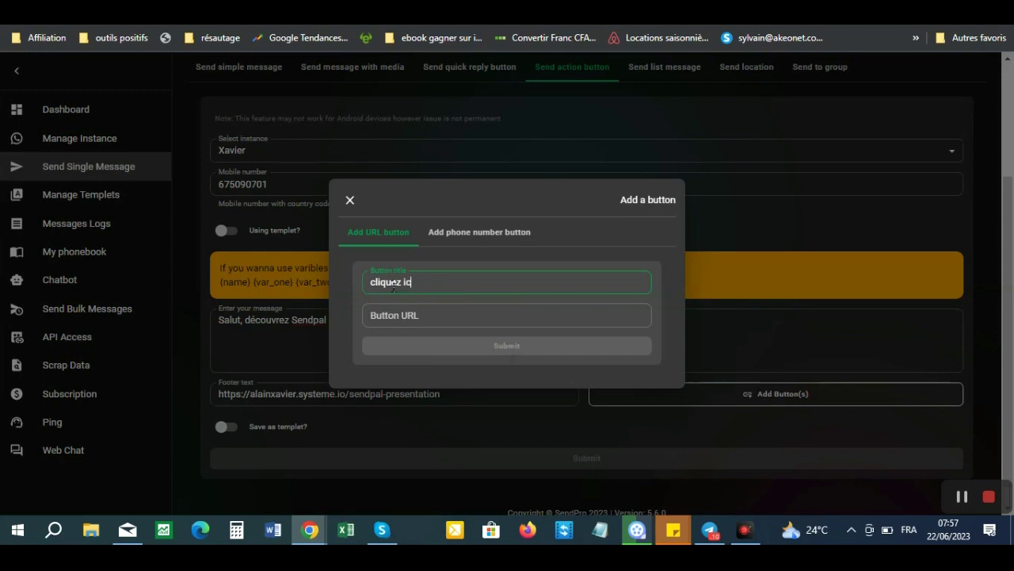
type("i pour découvrir SendPal")
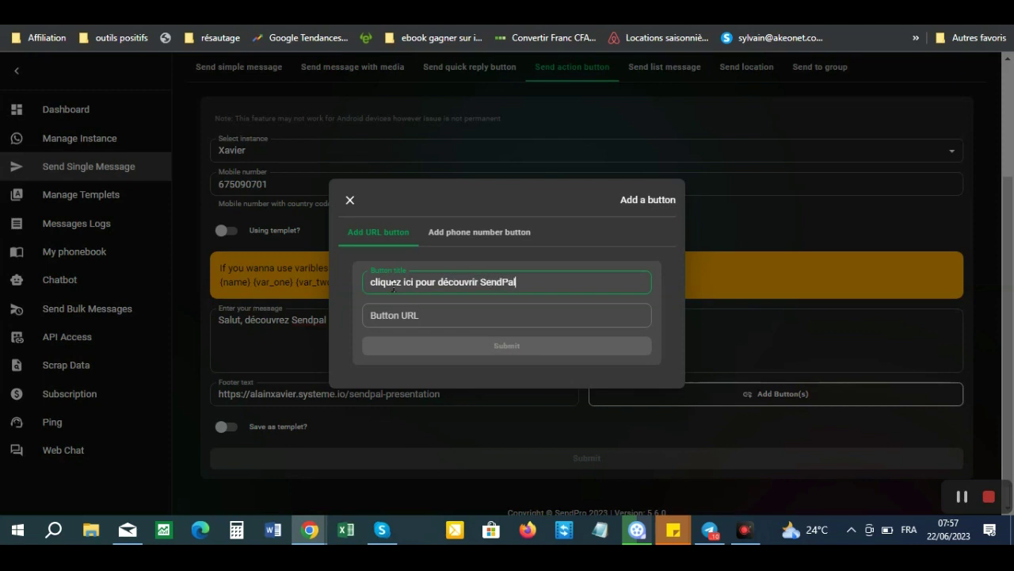
left_click(381, 325)
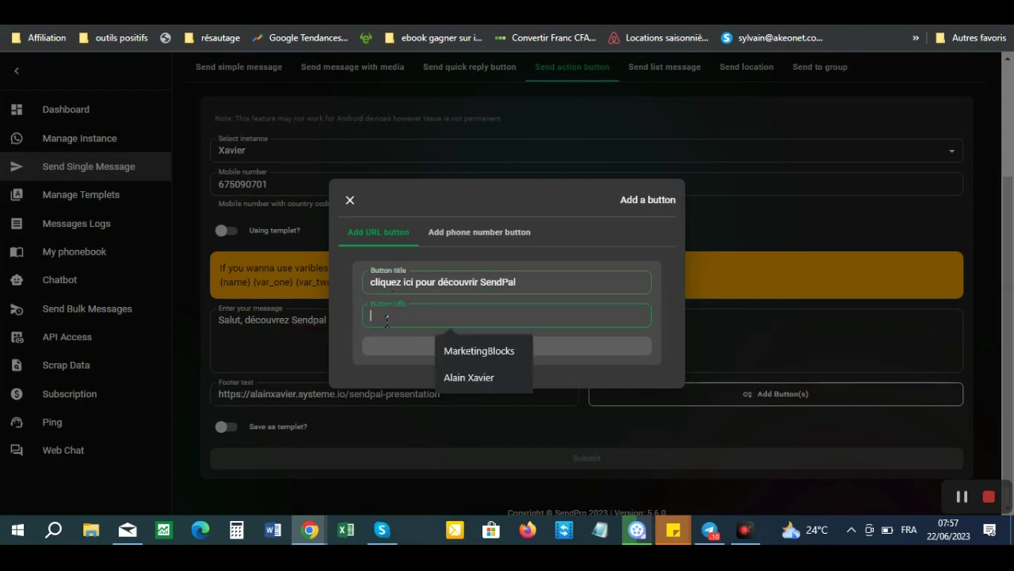
type("https://alainxavier.systeme.io/sendpal-presentation")
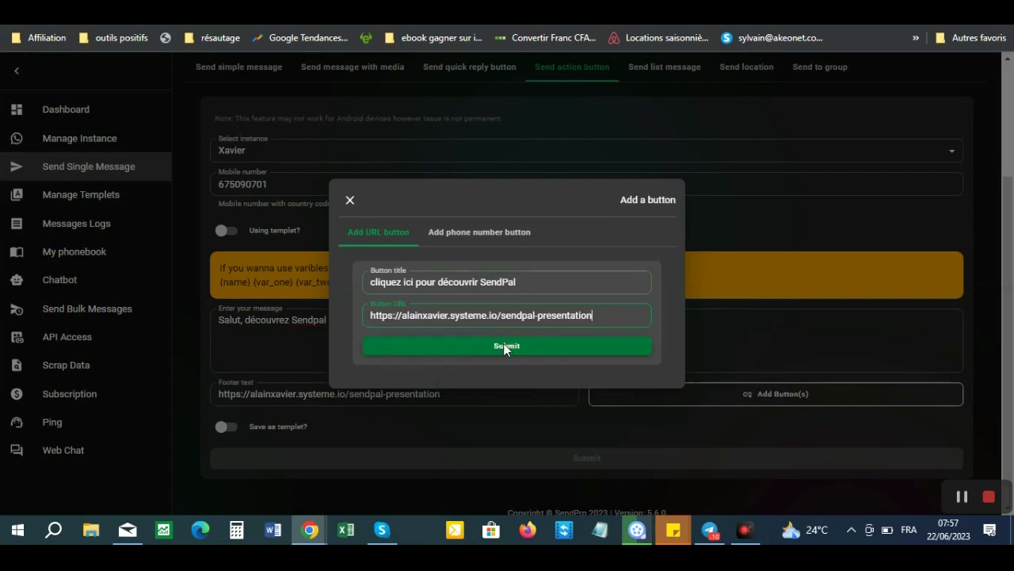
left_click(505, 347)
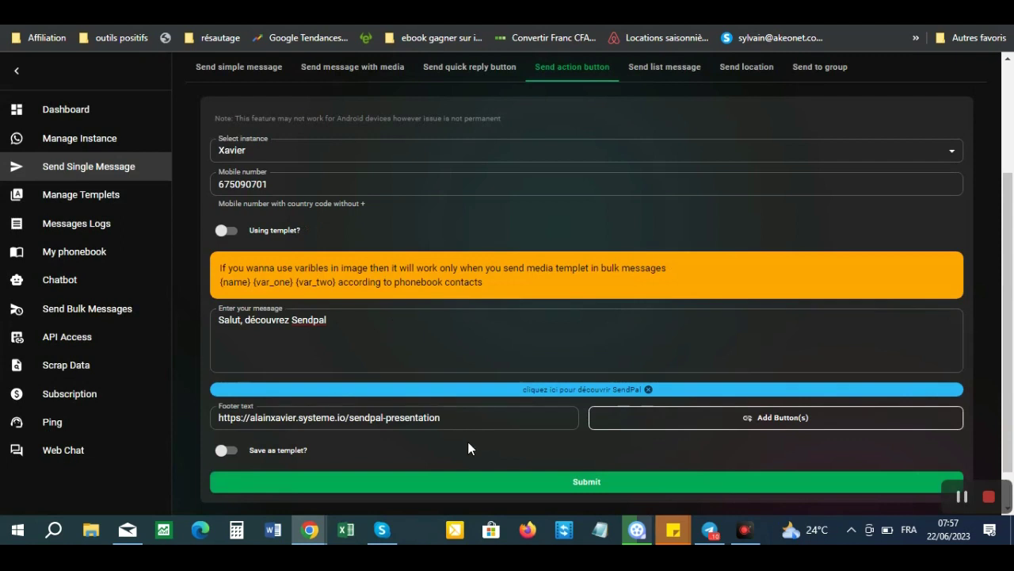
- Send the 'Salut, découvrez Sendpal' button message, then reload the single message page
left_click(584, 486)
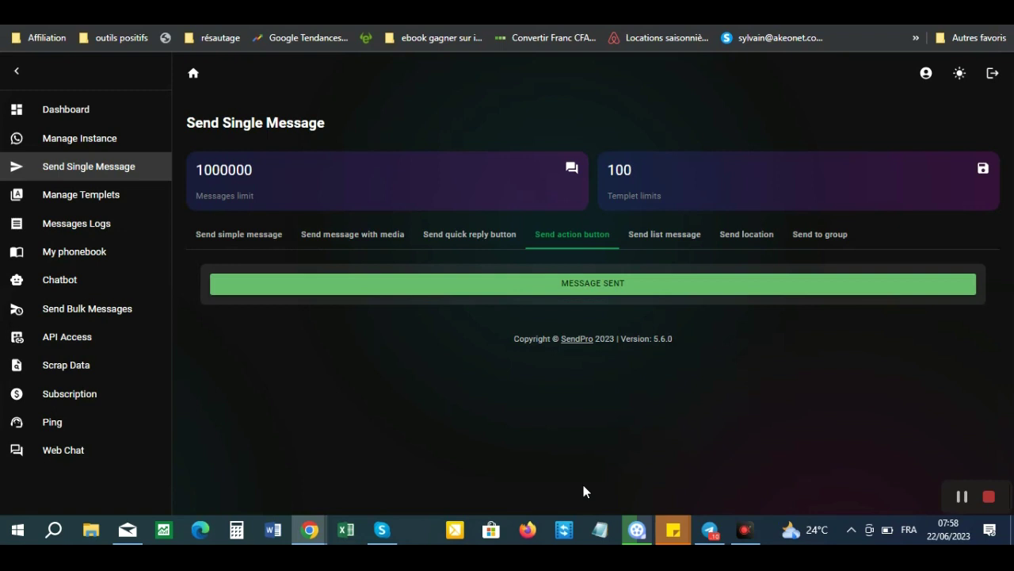
left_click(63, 166)
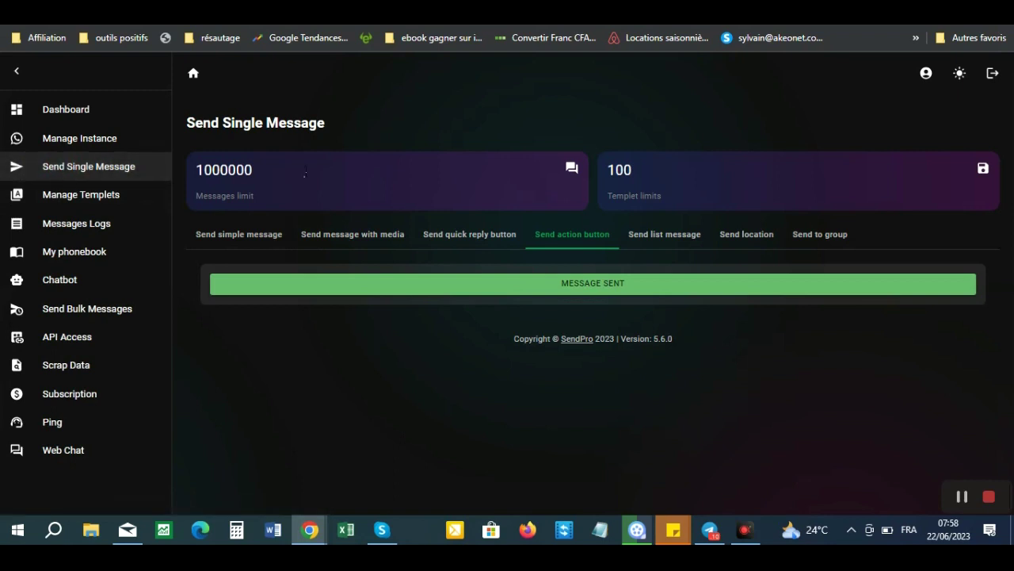
- On the list-message form, choose the sending instance and enter the recipient's mobile number
left_click(655, 241)
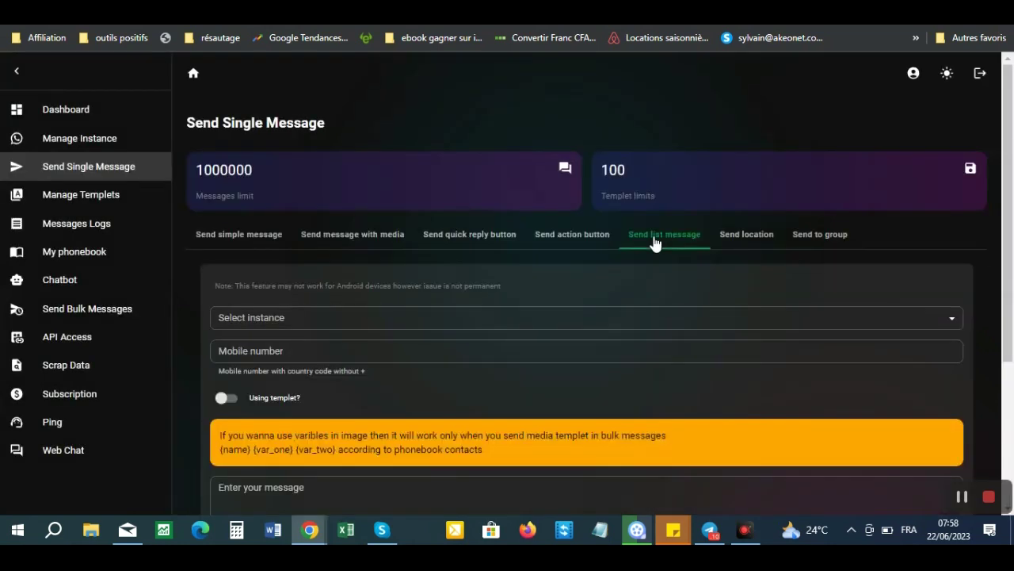
left_click_drag(1009, 252, 1011, 341)
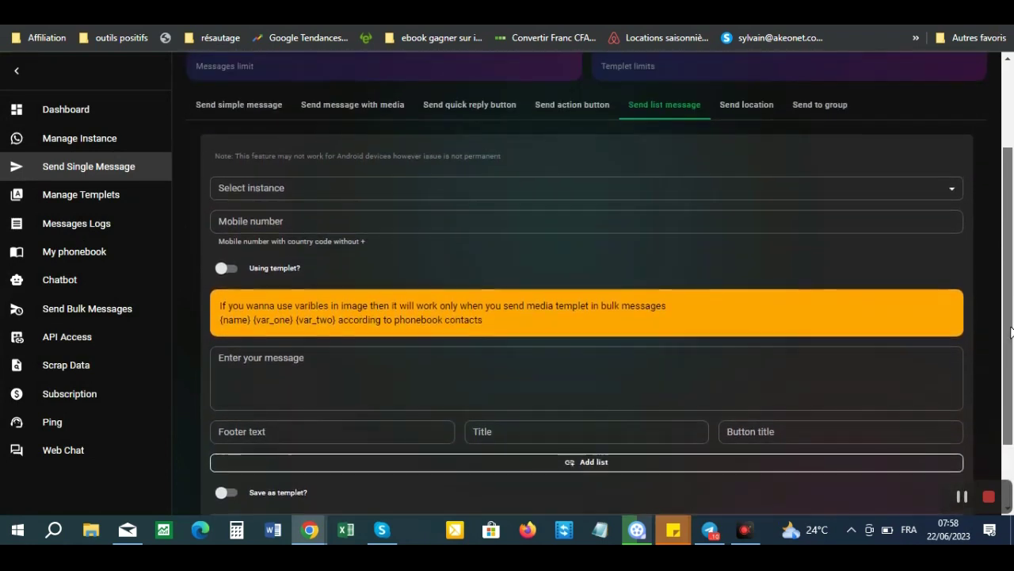
left_click(607, 166)
left_click(286, 200)
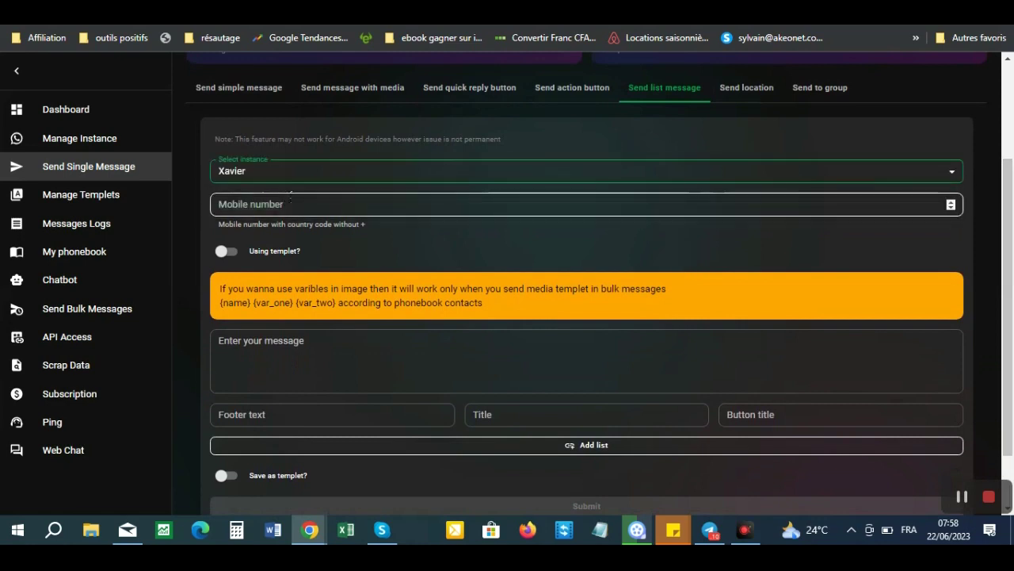
left_click(361, 208)
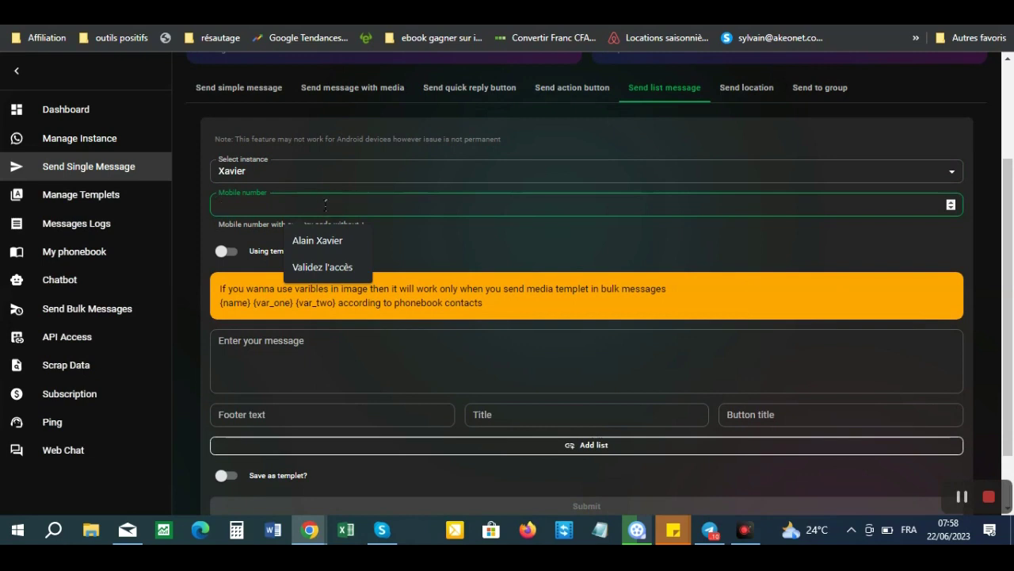
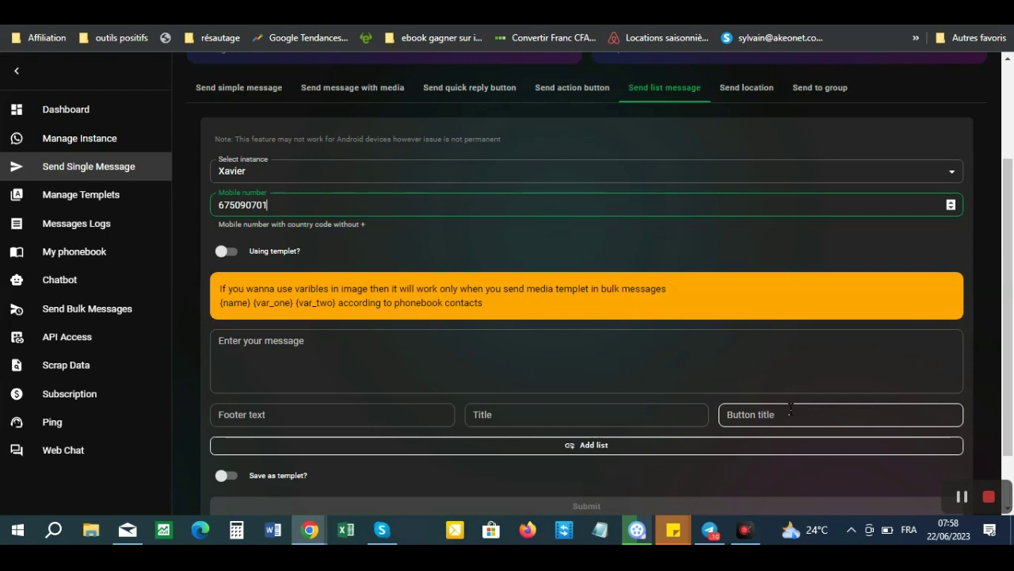
- Type the greeting 'Salut, je suis heureux de vous voir aujourd'hui.' as the message
left_click(270, 342)
type("Sal")
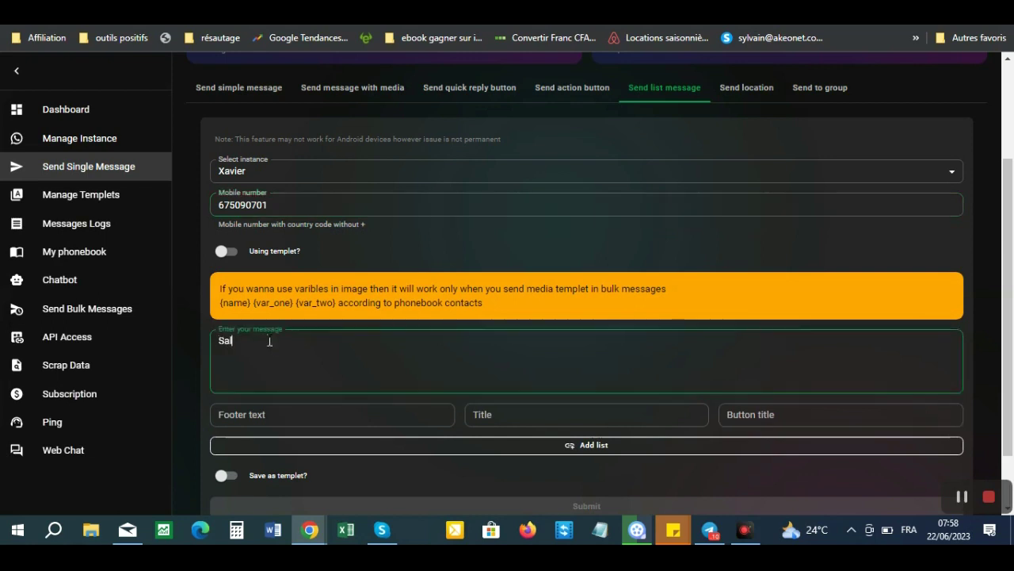
type("ut, je suis heureux de vous voir aujourd'hui.")
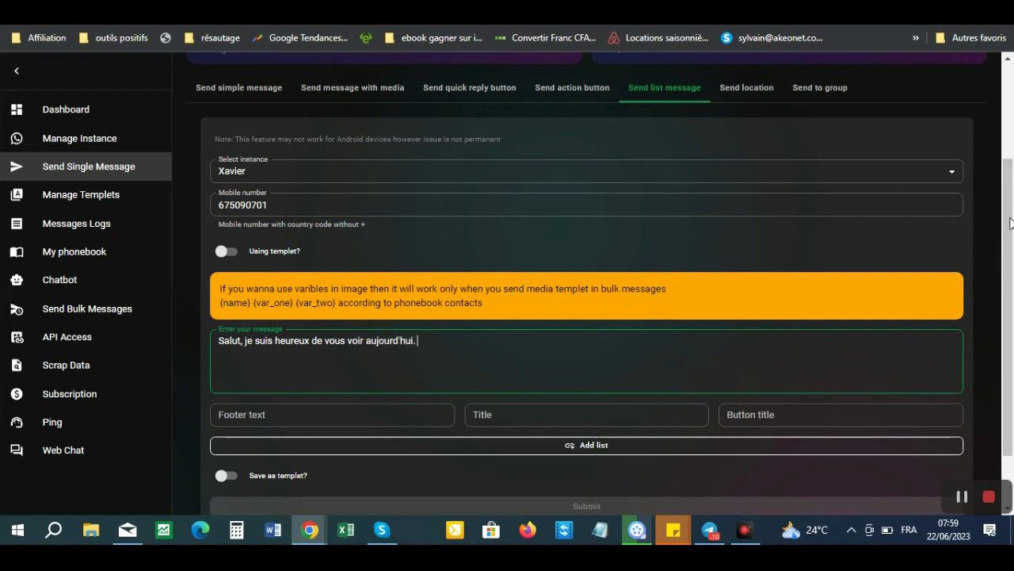
left_click_drag(1009, 220, 1011, 266)
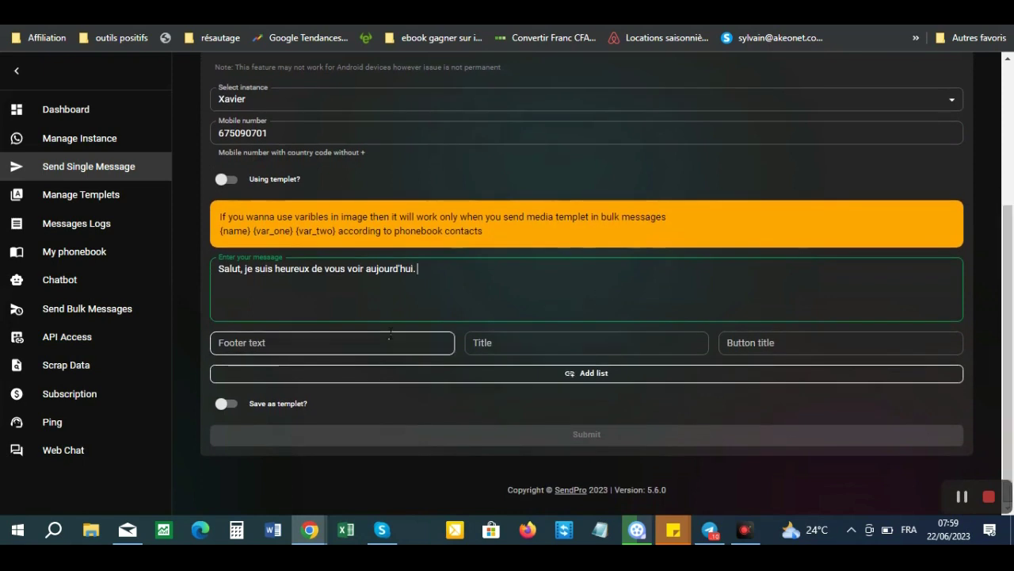
left_click(321, 349)
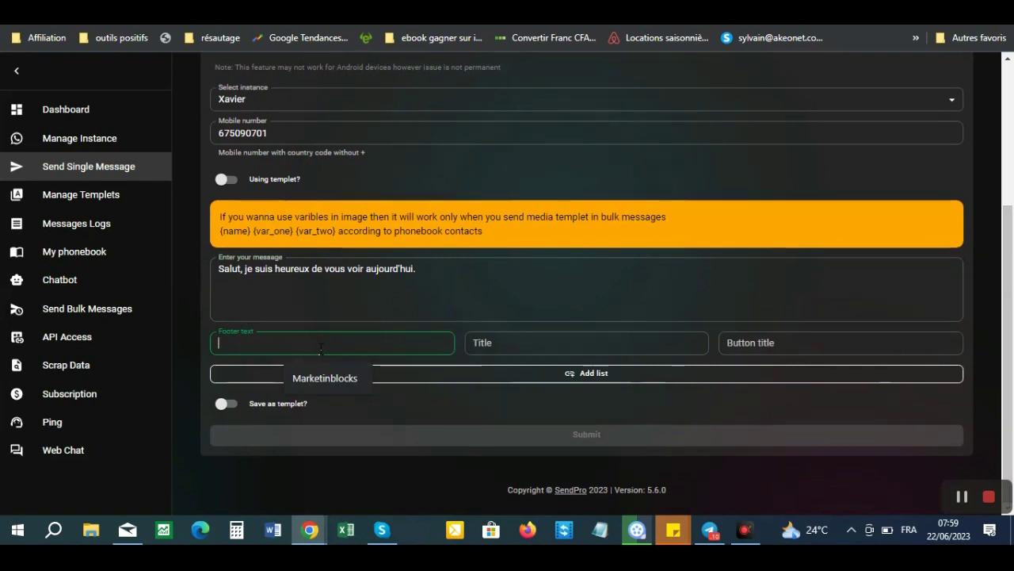
type("bon")
key("BackSpace")
key("BackSpace")
key("BackSpace")
type("h")
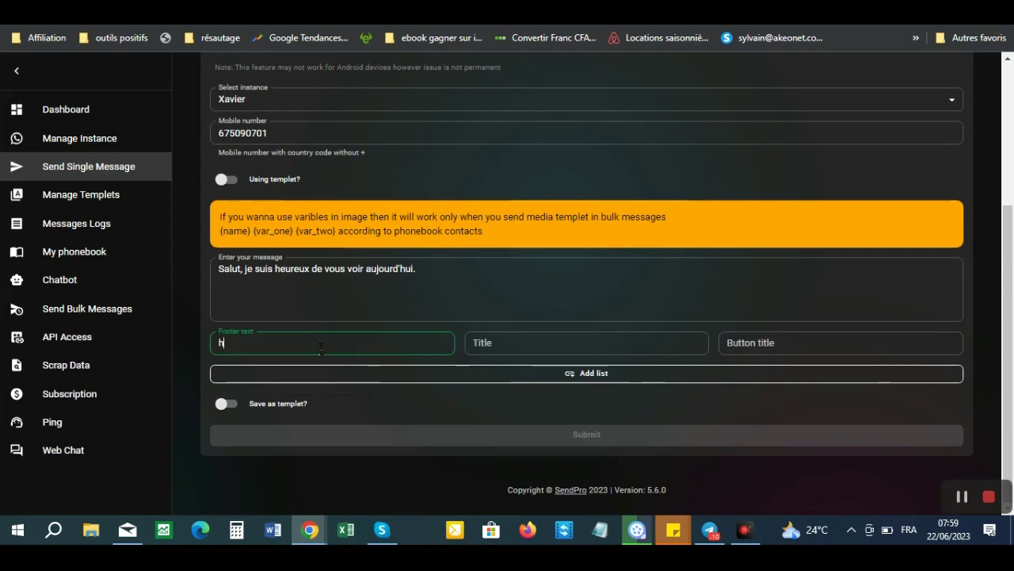
type("ttps://")
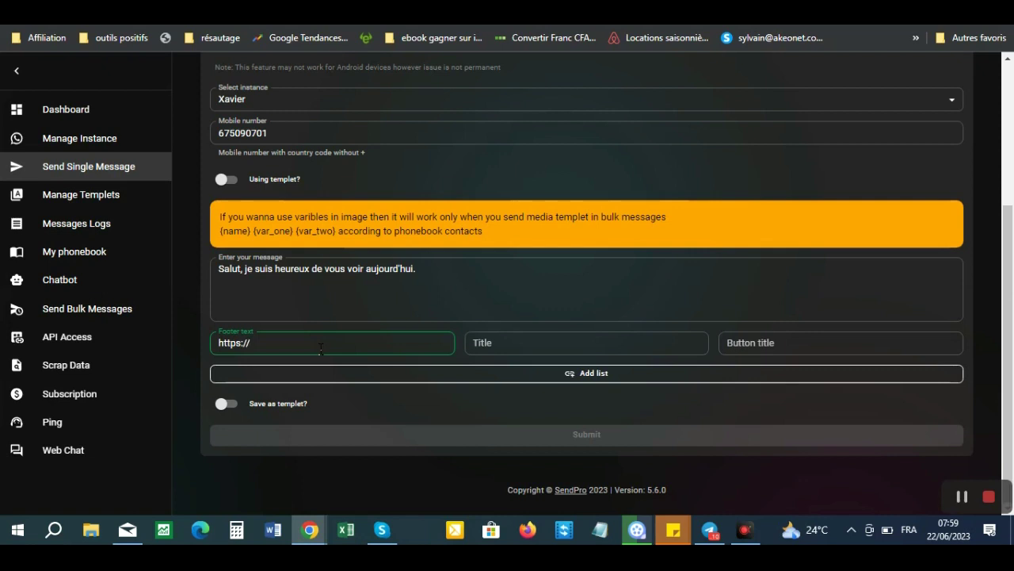
type("bonheur-viral.com")
- Set the title 'Ajoutez plus de bonheur dans votre vie' and button title 'Valider'
left_click(524, 346)
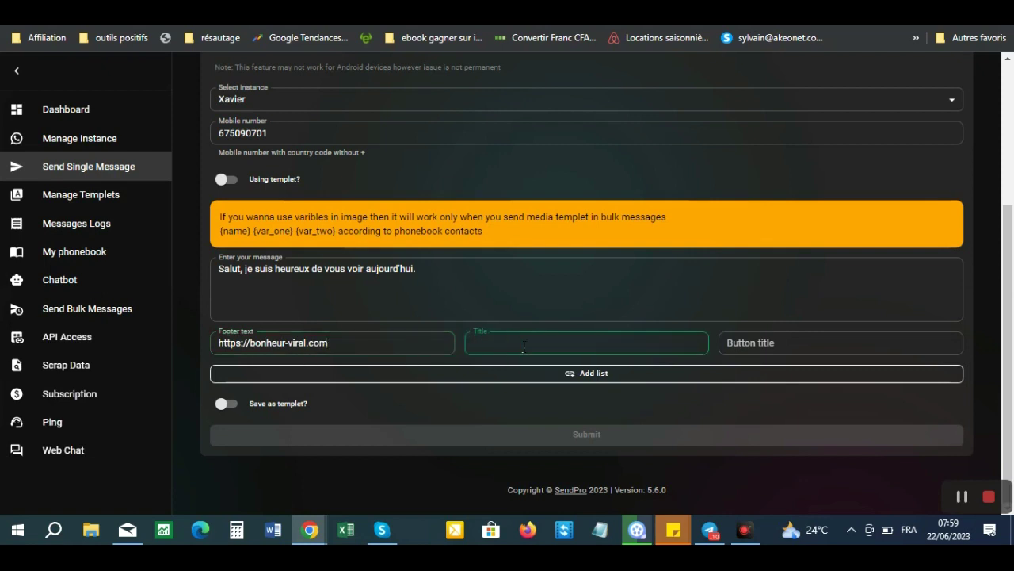
type("Ajoutez plus de bonheur dan")
key("BackSpace")
type("s votre vie")
left_click(736, 346)
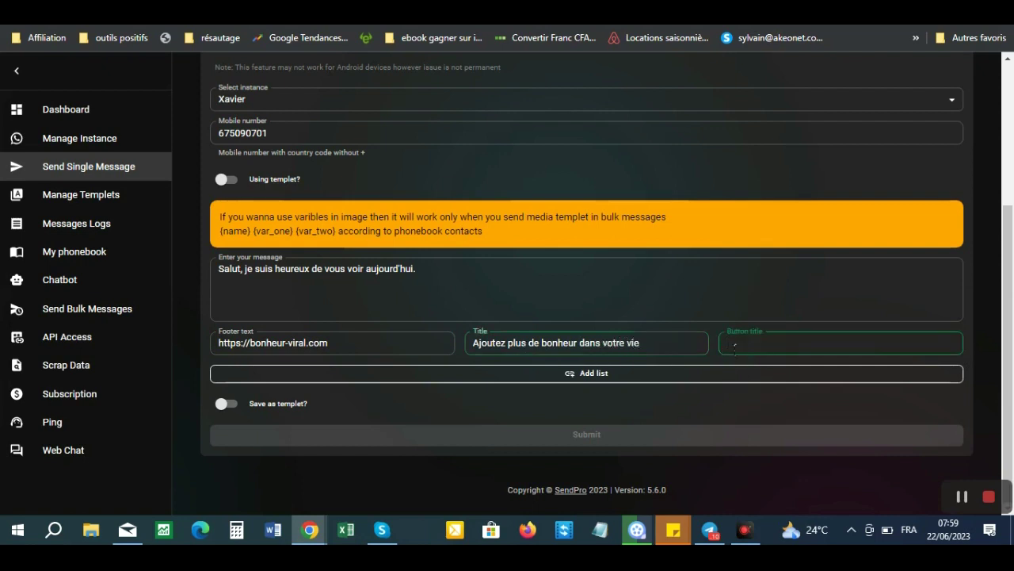
type("Valider")
left_click(588, 374)
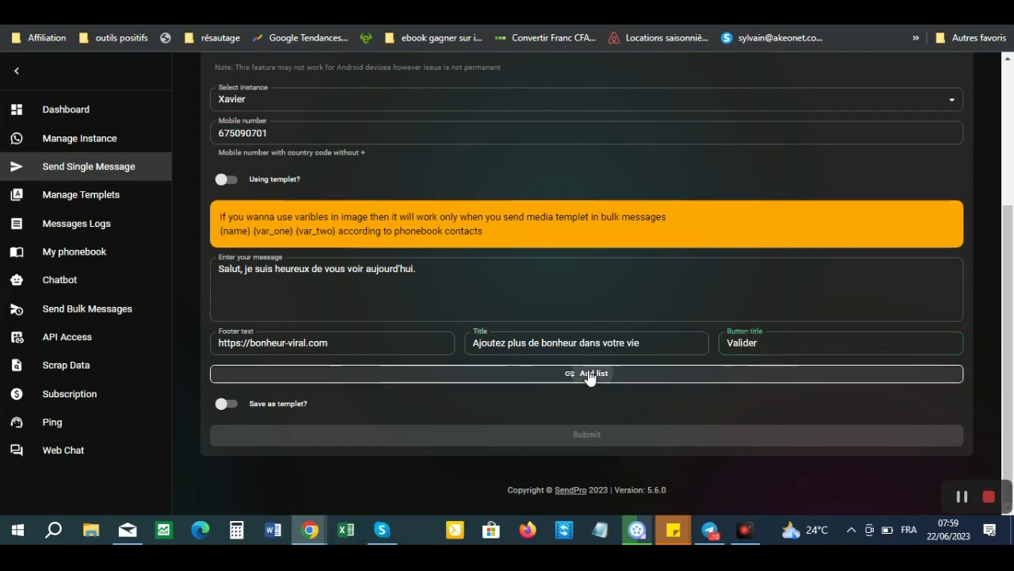
- Add list section 'Bonheur Viral' with option 'Bonheur_viral', then close the list editor
left_click(362, 269)
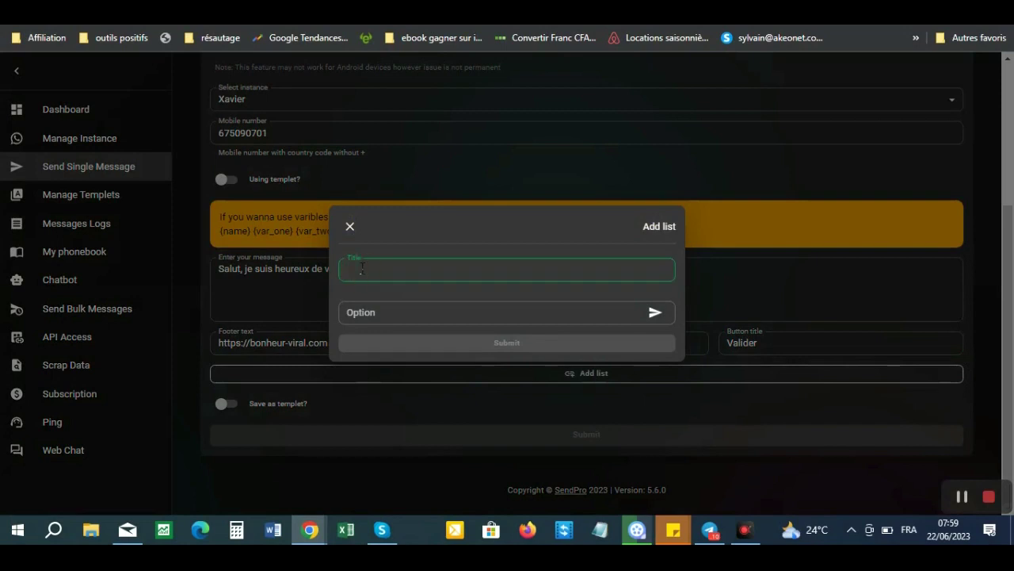
type("Bonhe")
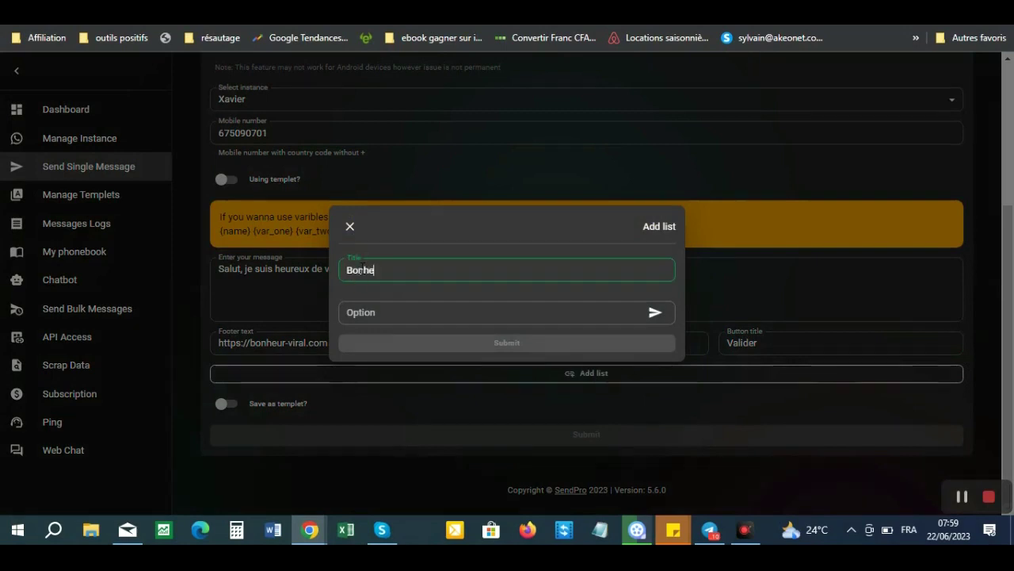
type("ur Viral")
left_click(375, 313)
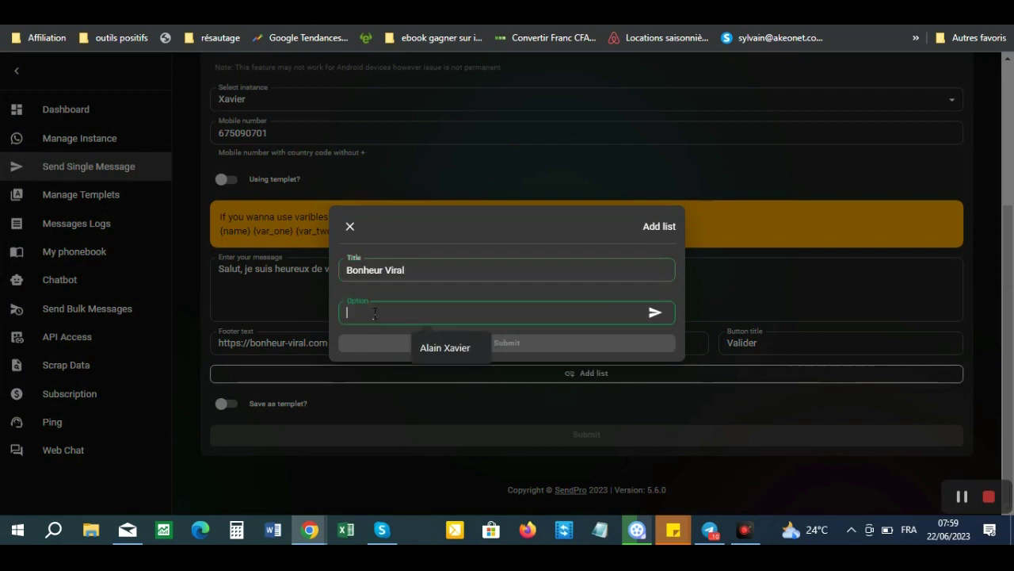
type("T")
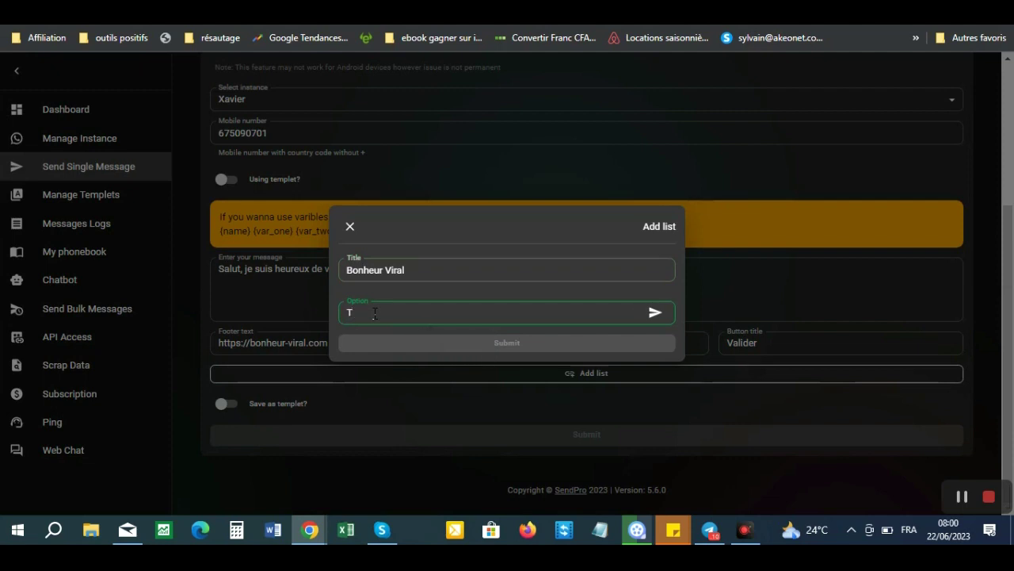
key("BackSpace")
type("Bonheur_viral")
left_click(656, 316)
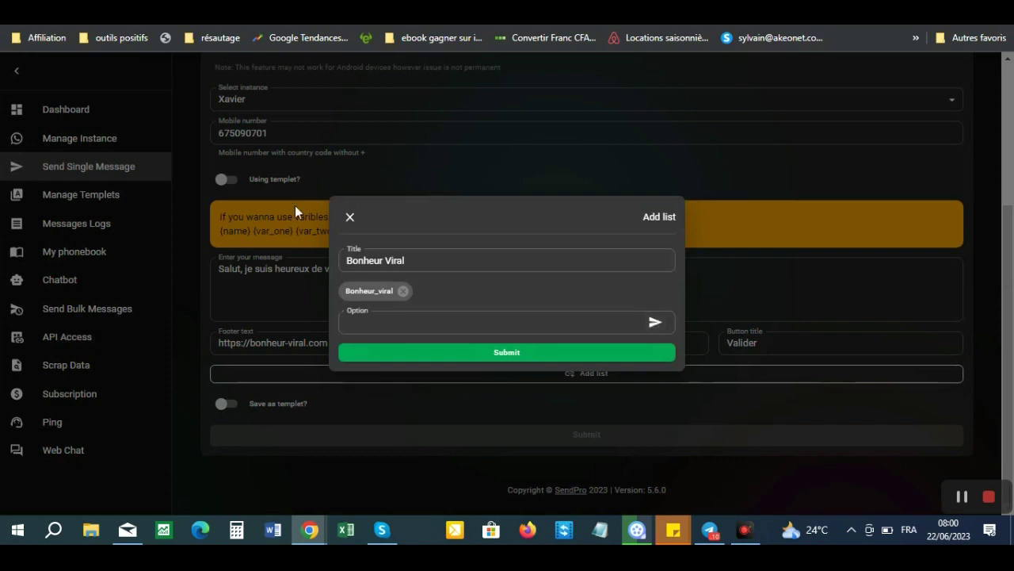
left_click(350, 217)
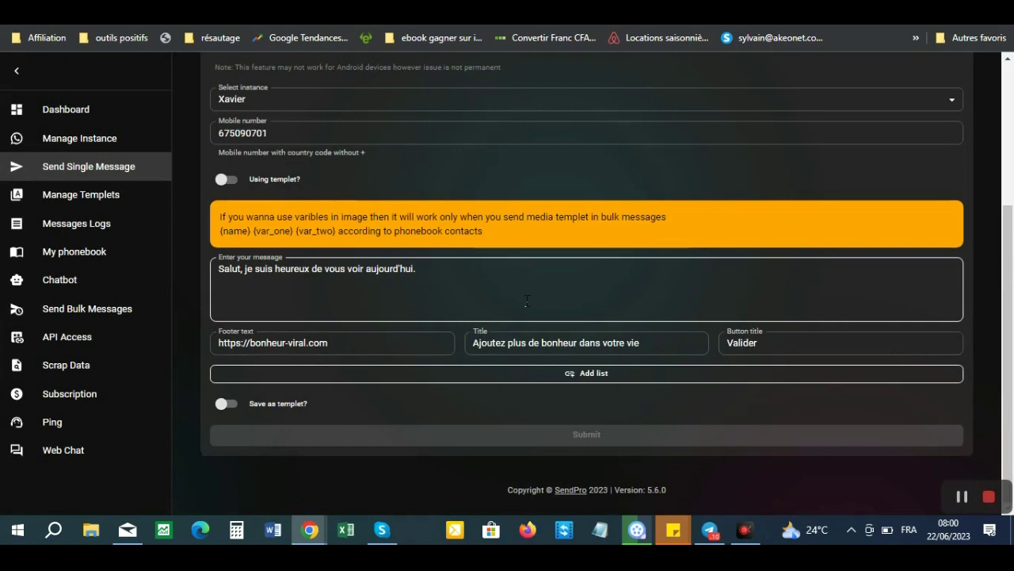
- Toggle template use on and off without picking a template, leaving the fields empty
left_click(512, 273)
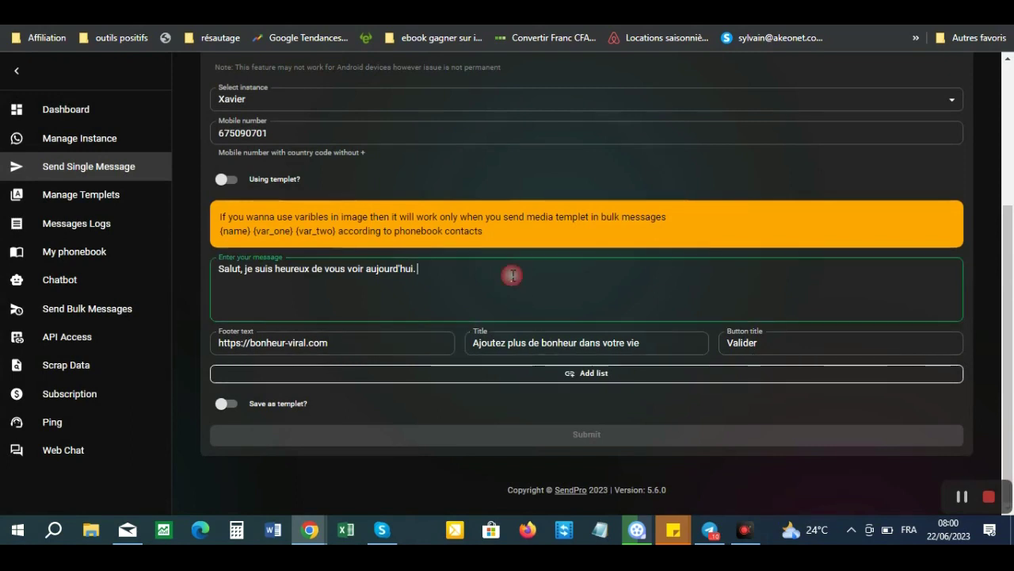
left_click(228, 180)
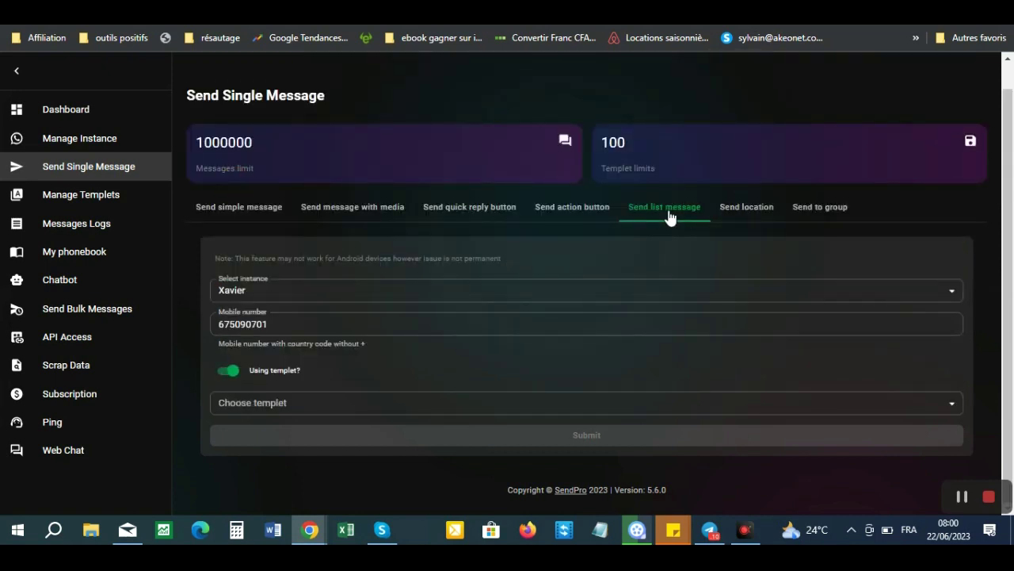
left_click(294, 409)
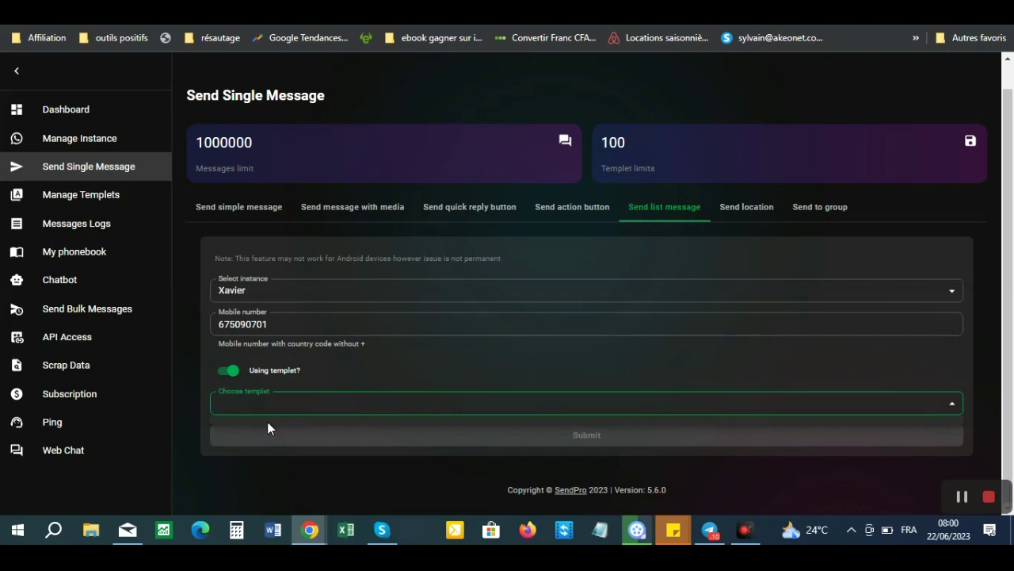
left_click(224, 372)
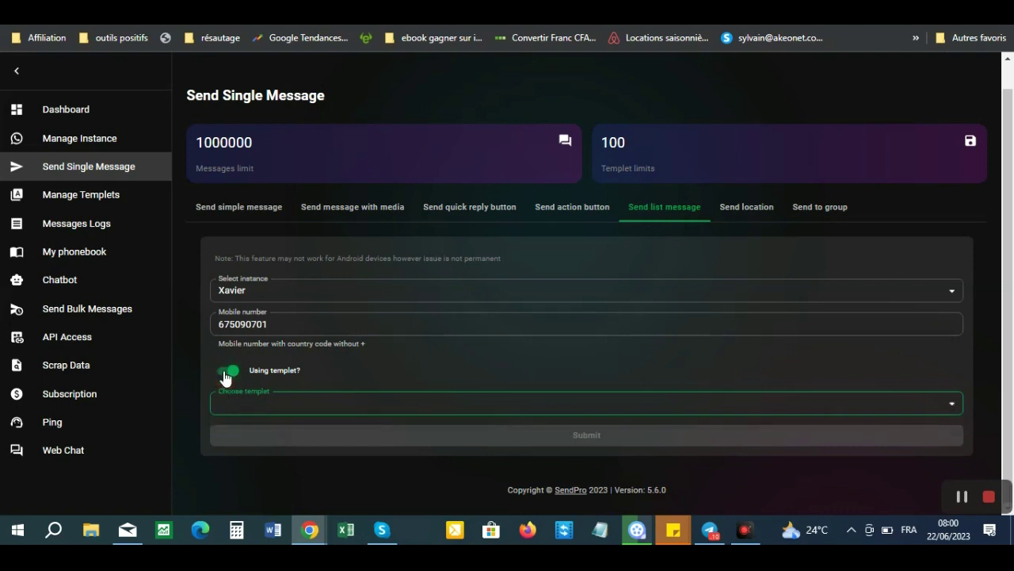
left_click(227, 372)
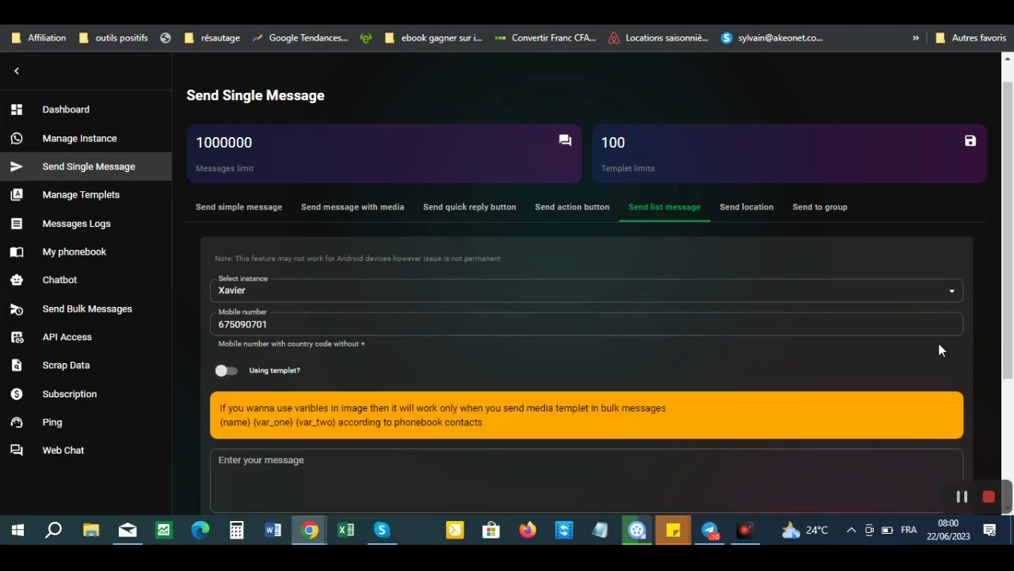
scroll(971, 341, "down", 3)
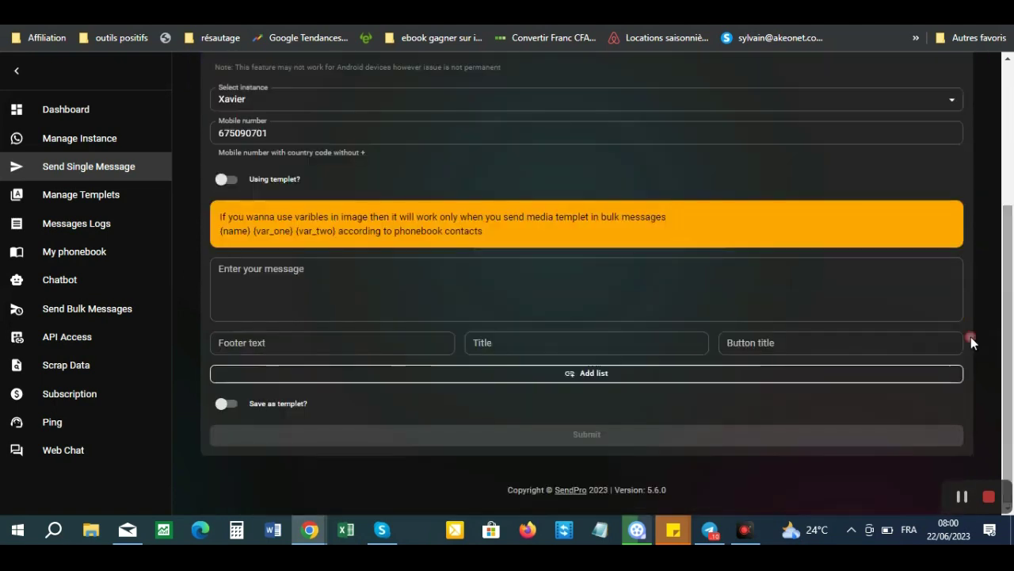
- Type a self-introduction greeting with the sender's name and set the footer to 'bonheur-viral'
left_click(304, 276)
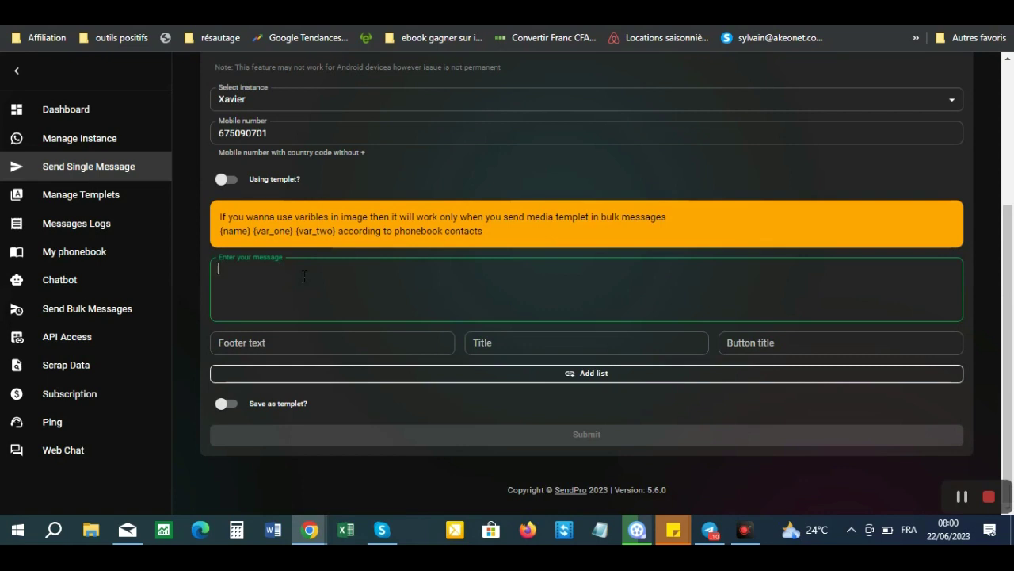
type("Salut, je suis Alain Xavier")
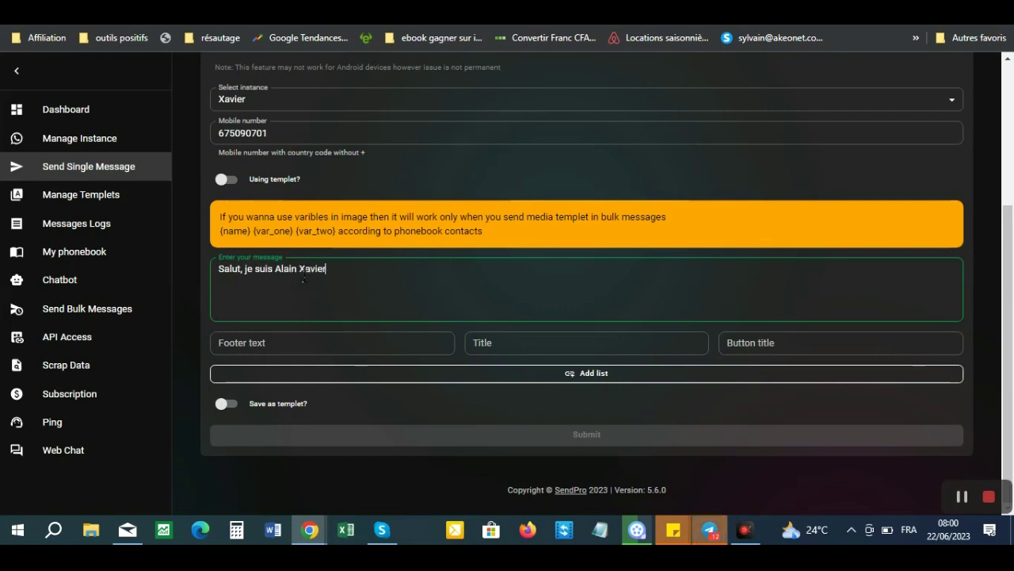
left_click(319, 344)
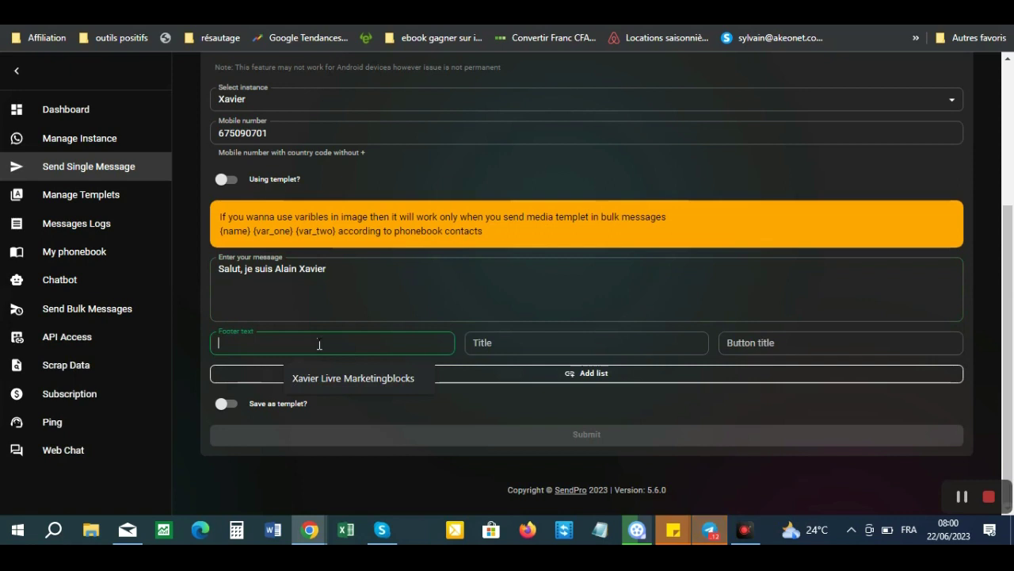
type("bonheur-viral")
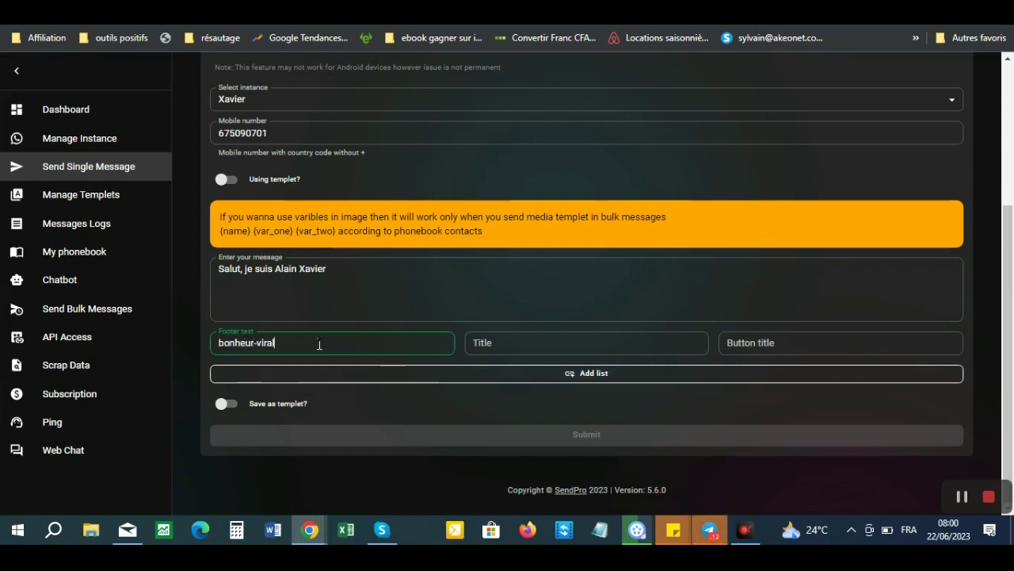
- Set the title to 'Bonheur Viral' and the button title to 'Validez votre accès'
left_click(511, 351)
type("Titore")
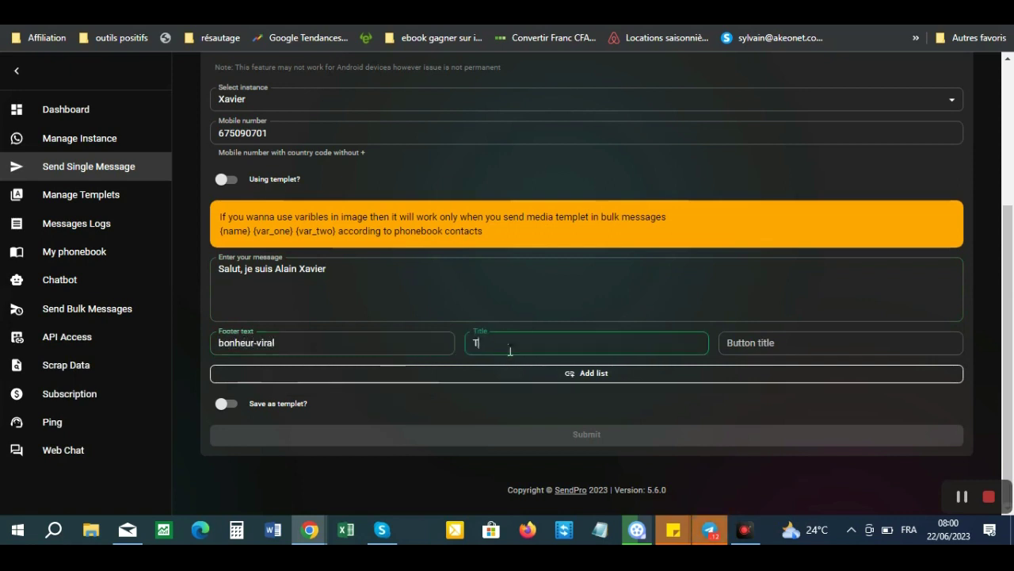
key("BackSpace")
key("BackSpace")
key("BackSpace")
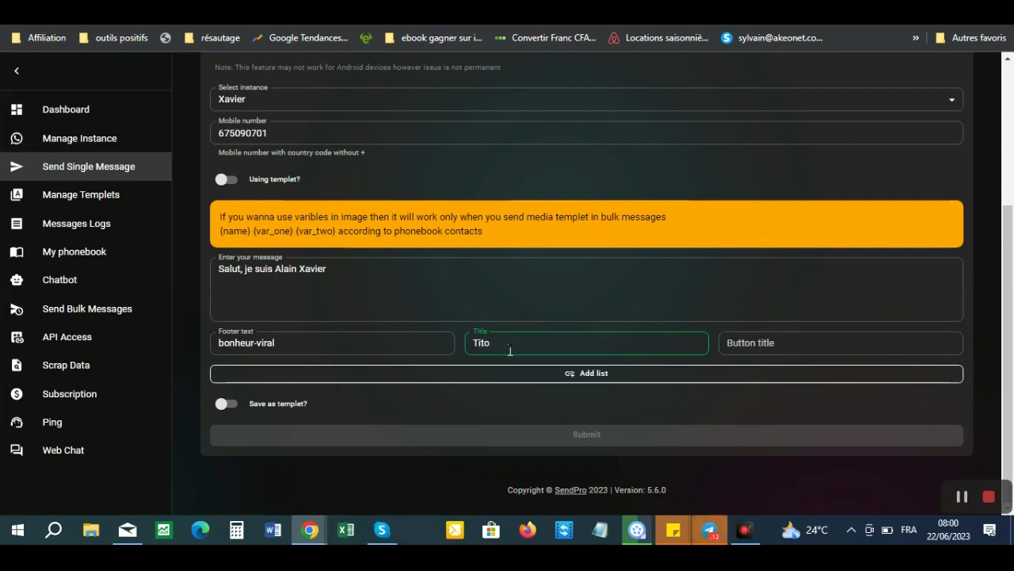
type("re")
left_click_drag(510, 351, 470, 350)
type("Bonheur Viral")
left_click(750, 347)
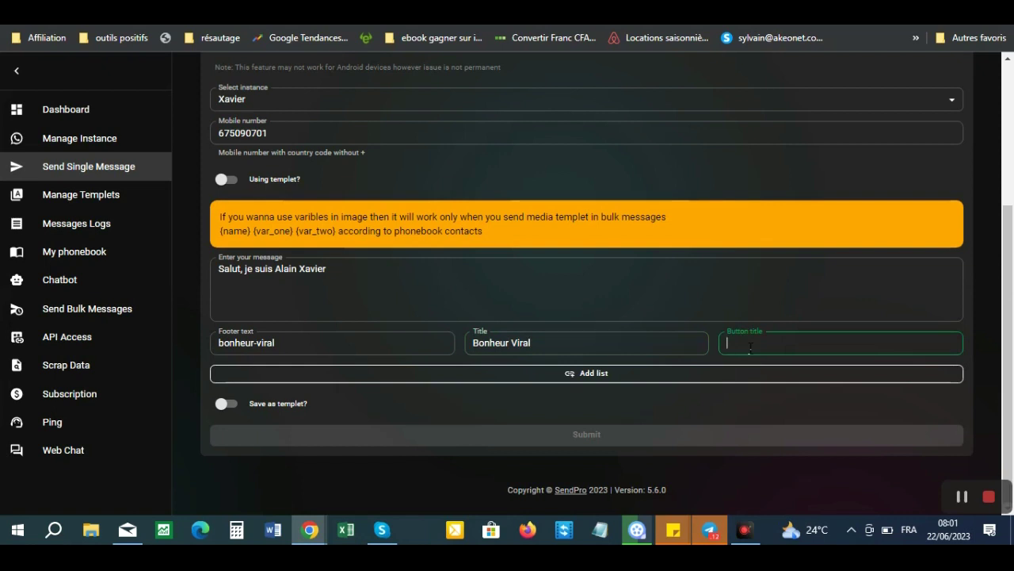
type("Validez votre accès")
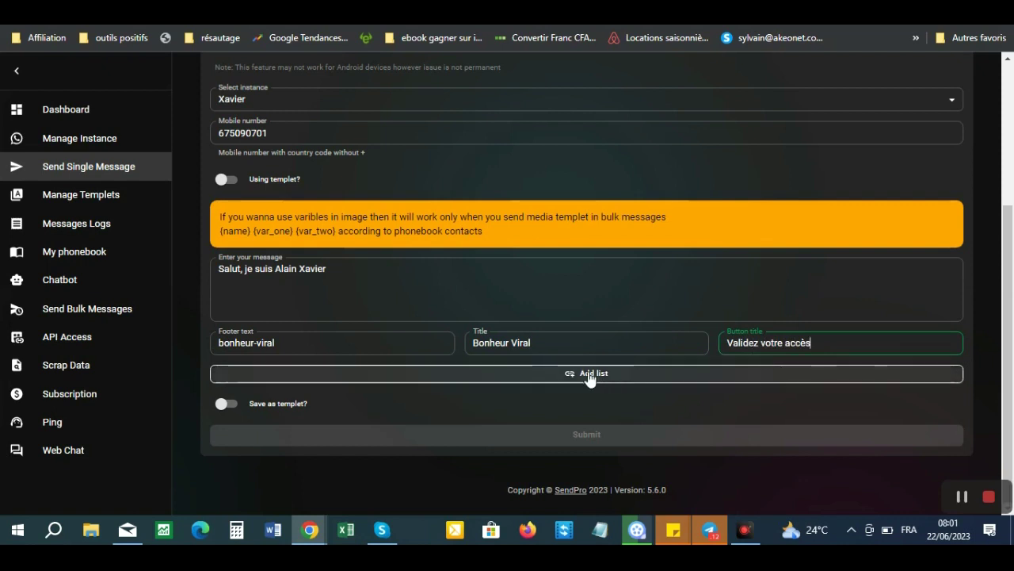
- Attach the Bonheur Viral list section with its Bonheur_viral option to the message
left_click(588, 373)
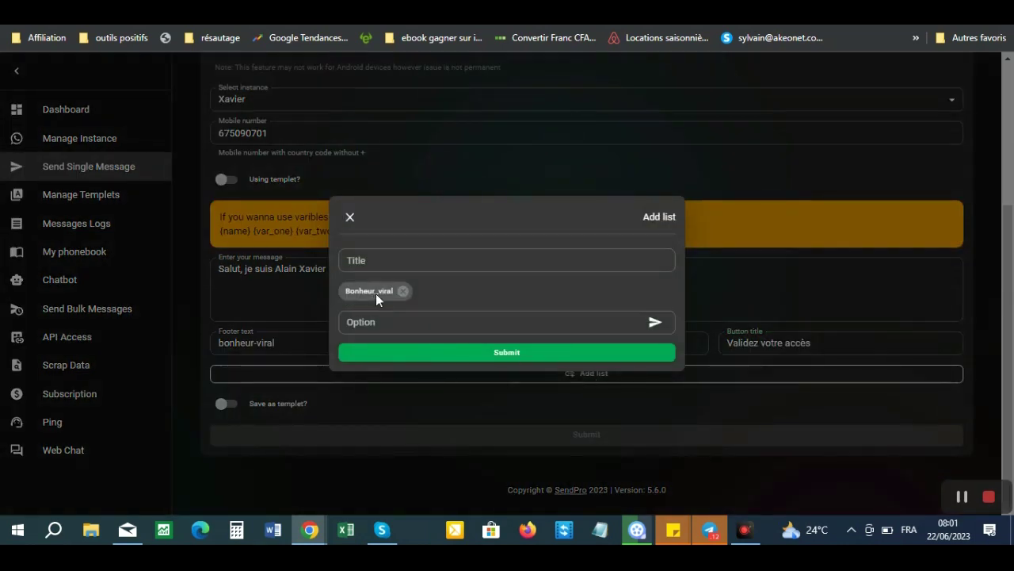
left_click(514, 353)
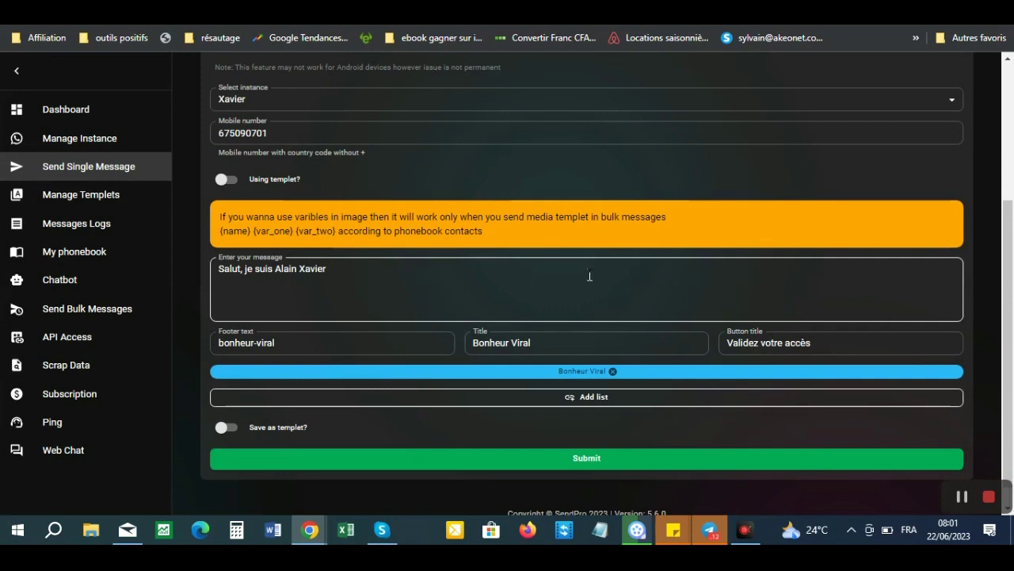
- Send the list message and move on to the location message form
left_click(587, 459)
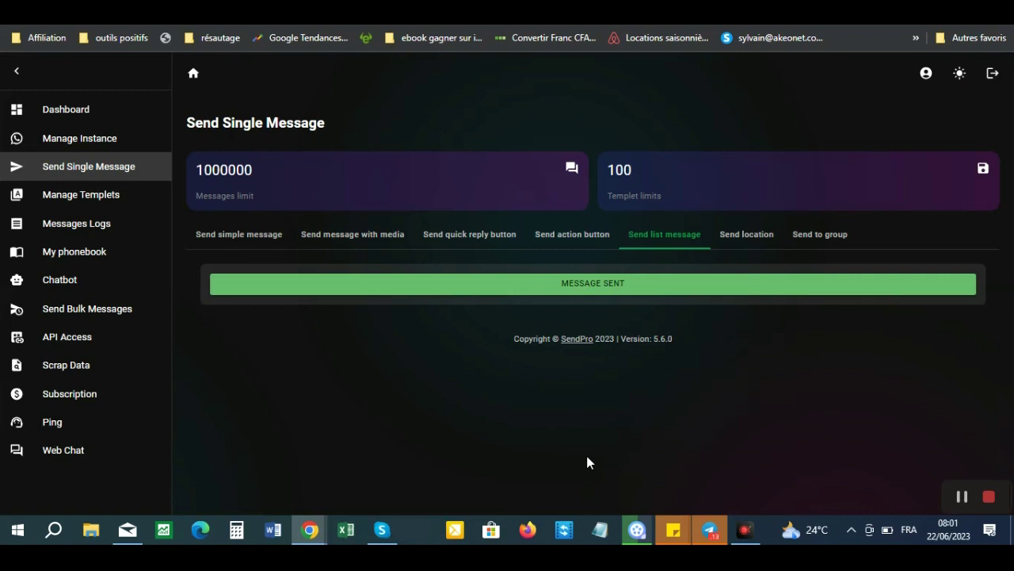
left_click(766, 235)
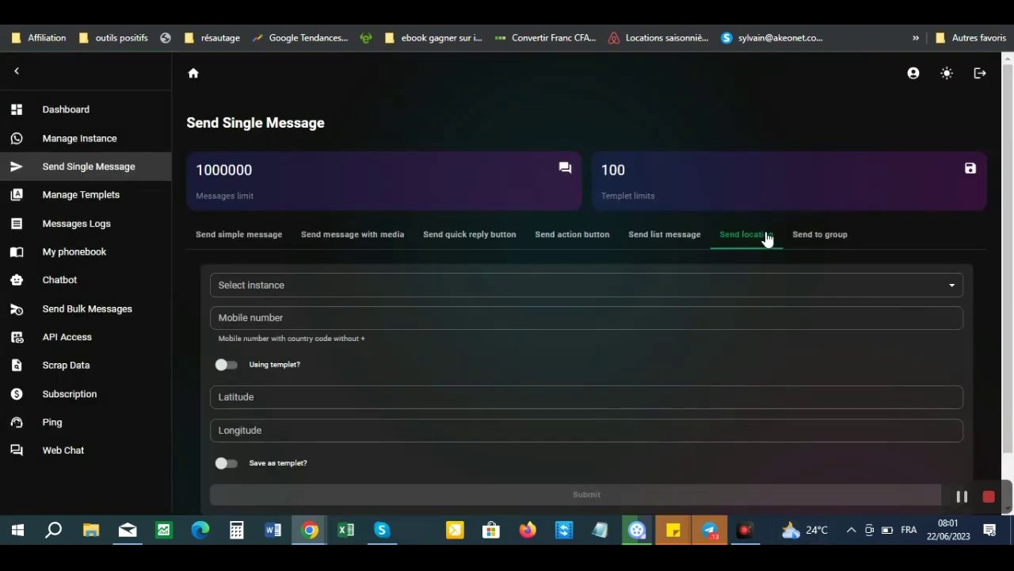
- Pick the only sending instance, enter the recipient's mobile number, then open a private browsing window
scroll(1013, 207, "down", 1)
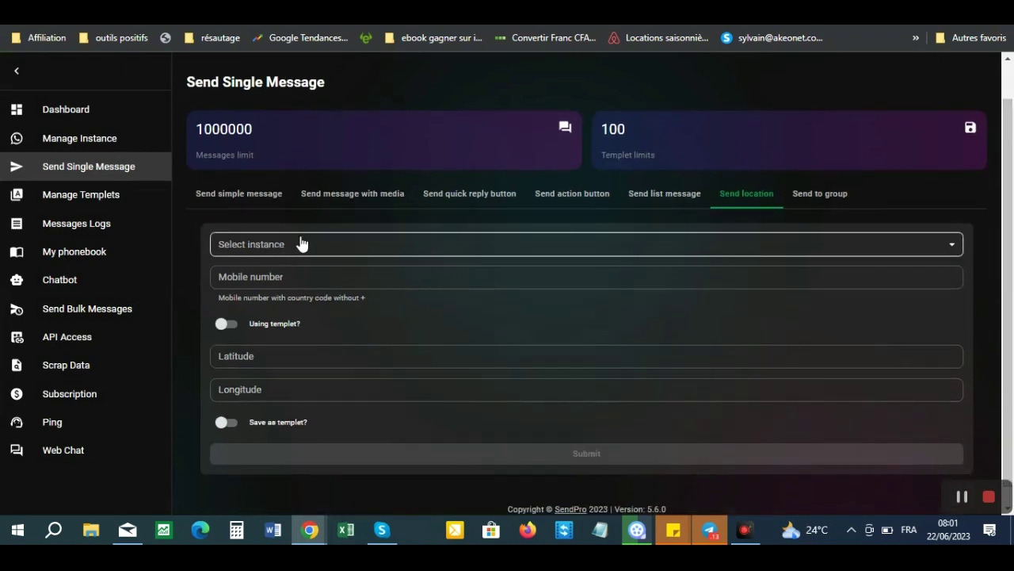
left_click(329, 246)
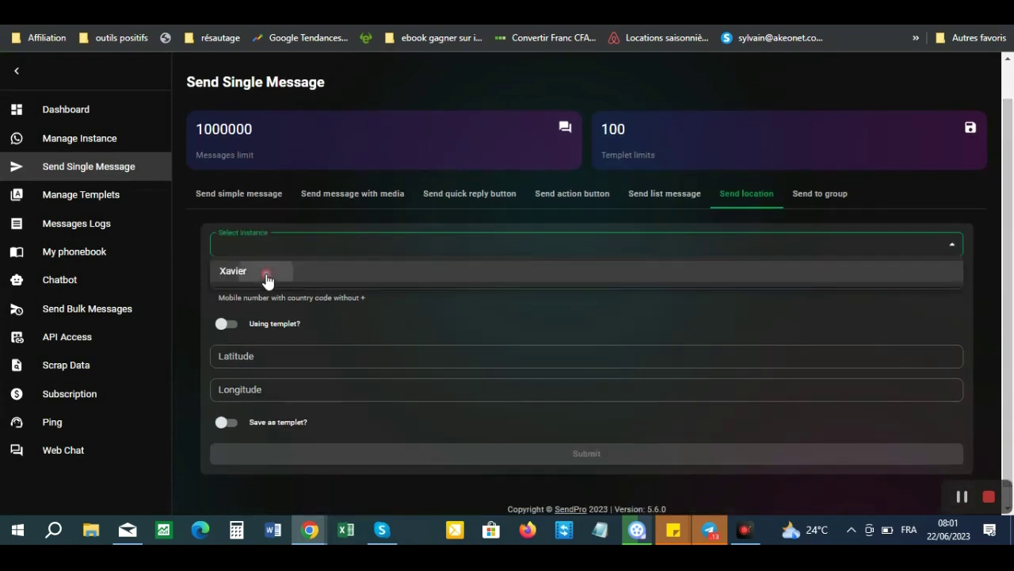
left_click(237, 270)
left_click(287, 279)
type("e")
key("BackSpace")
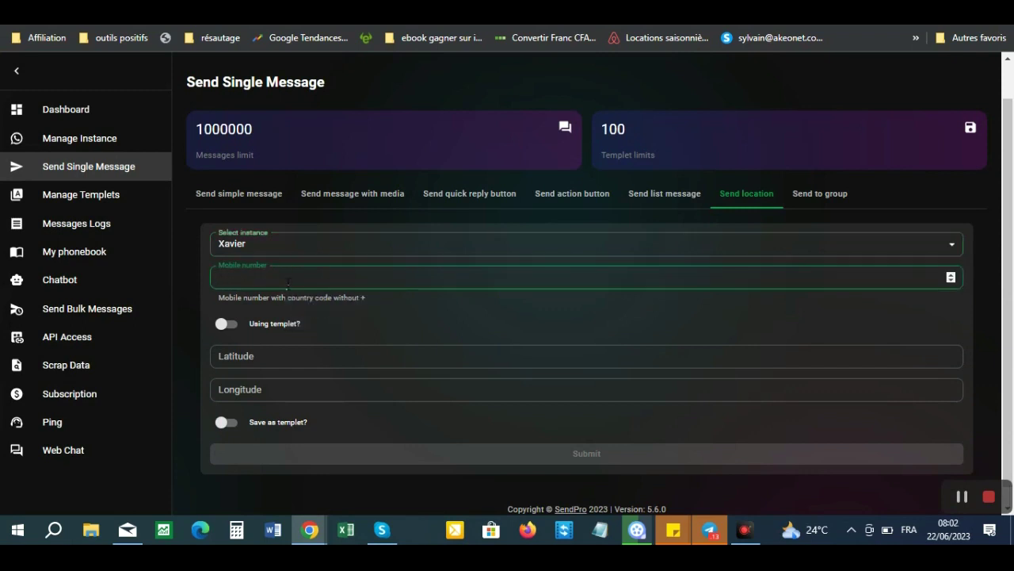
left_click_drag(278, 277, 209, 282)
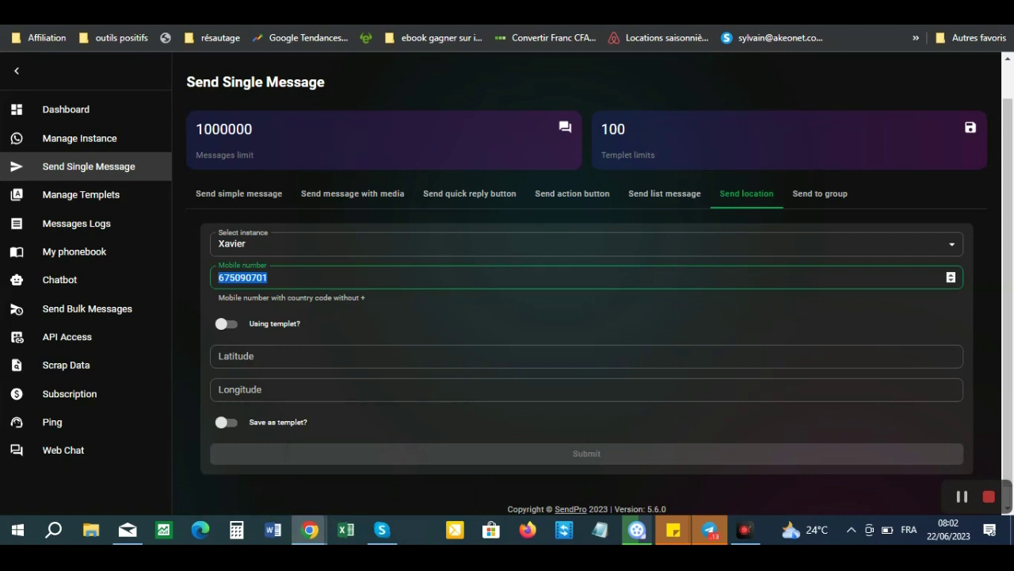
key("F5")
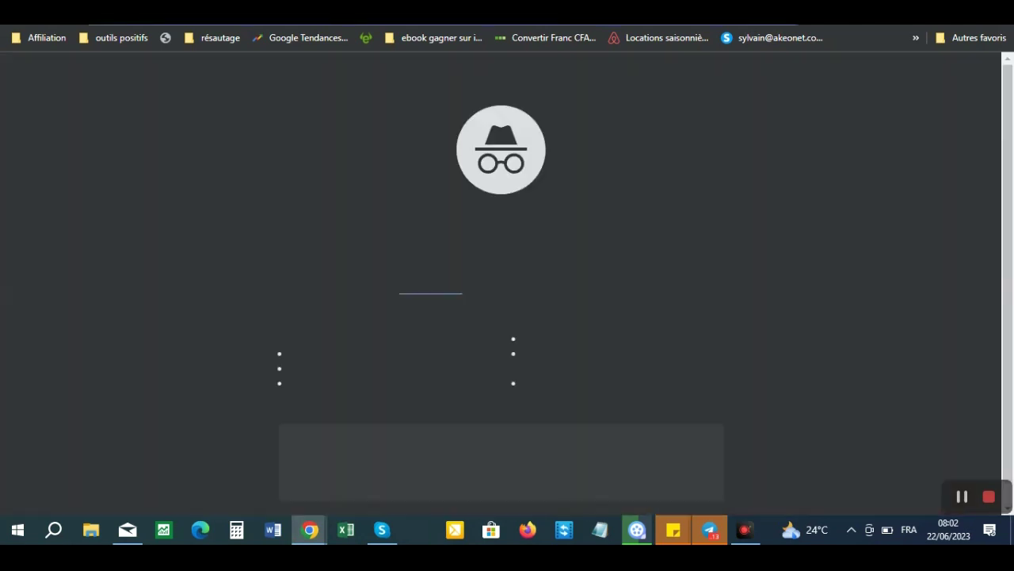
- Search Google for 'localisation gps de paris longitude'
type("lo")
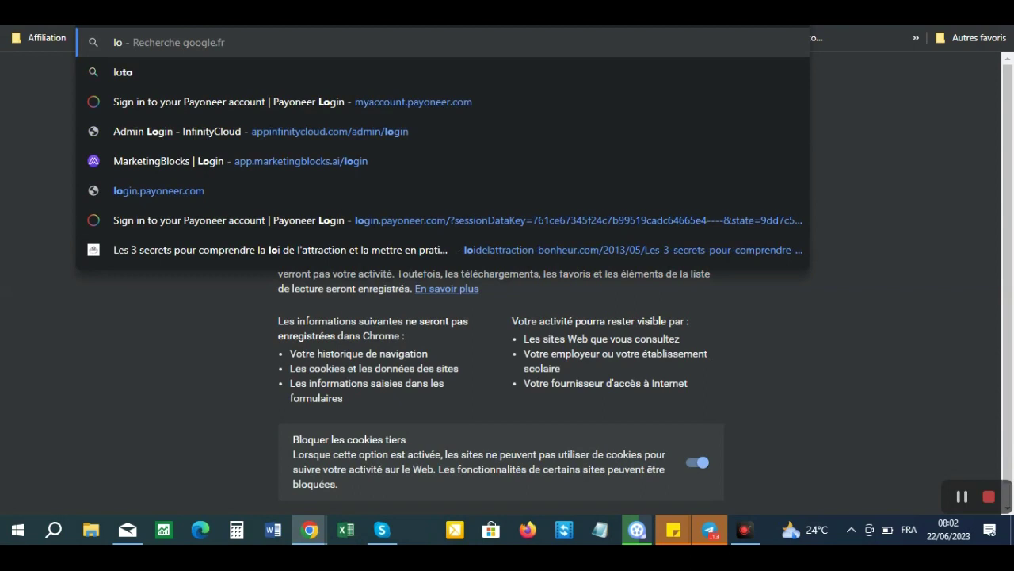
type("calisatio")
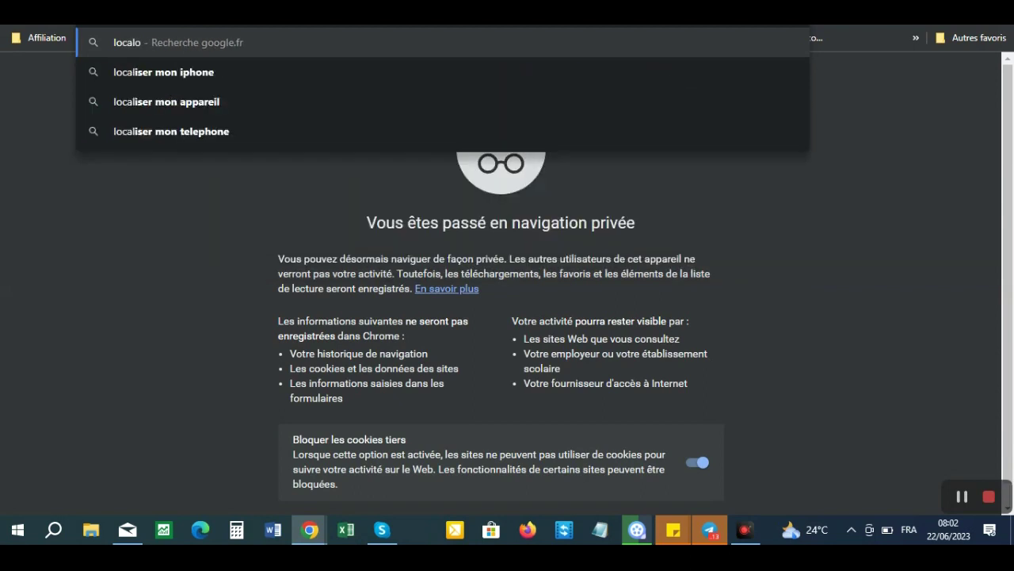
type("n g")
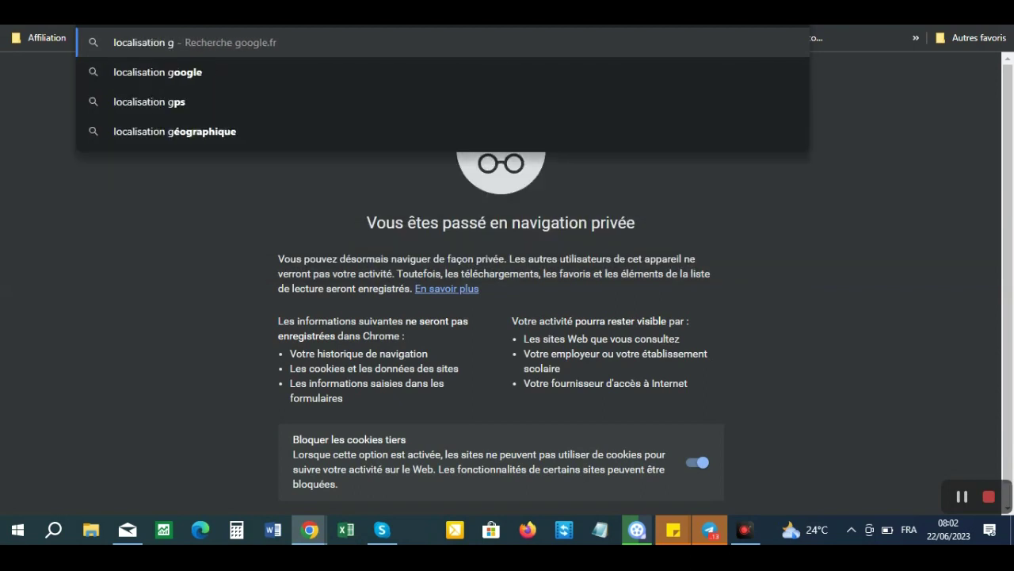
type("ps de pari")
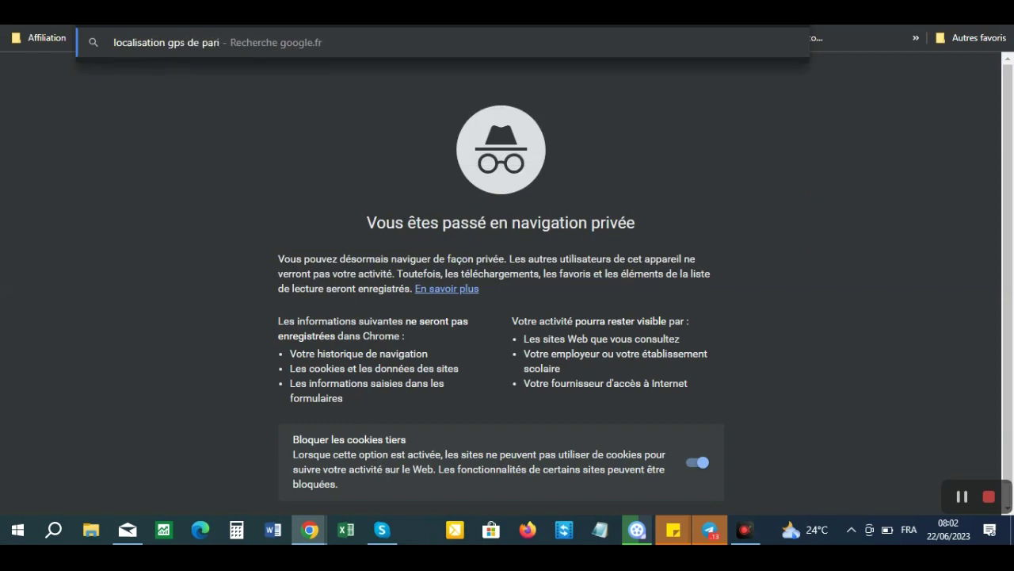
type("s longi")
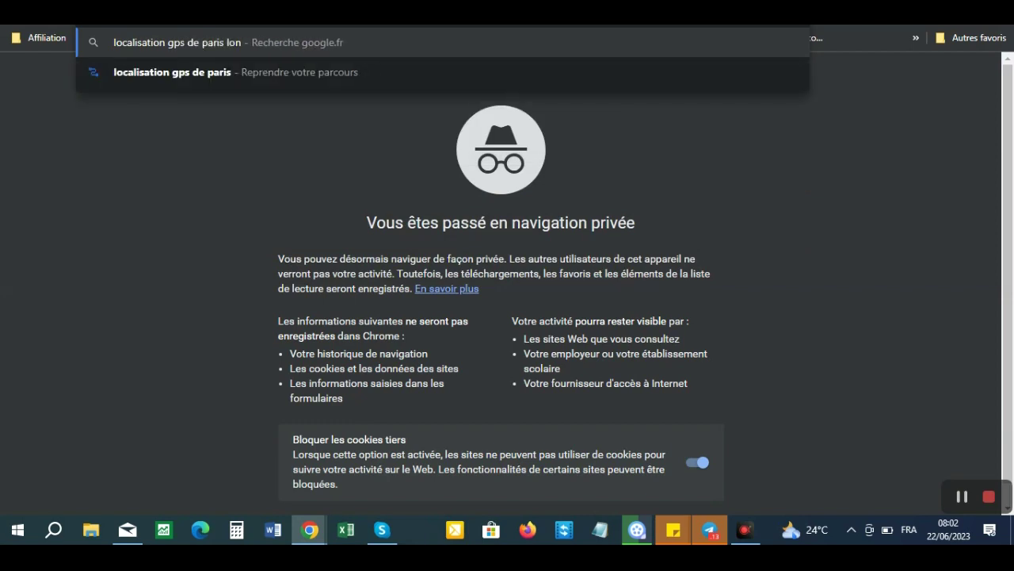
type("tude")
key("Return")
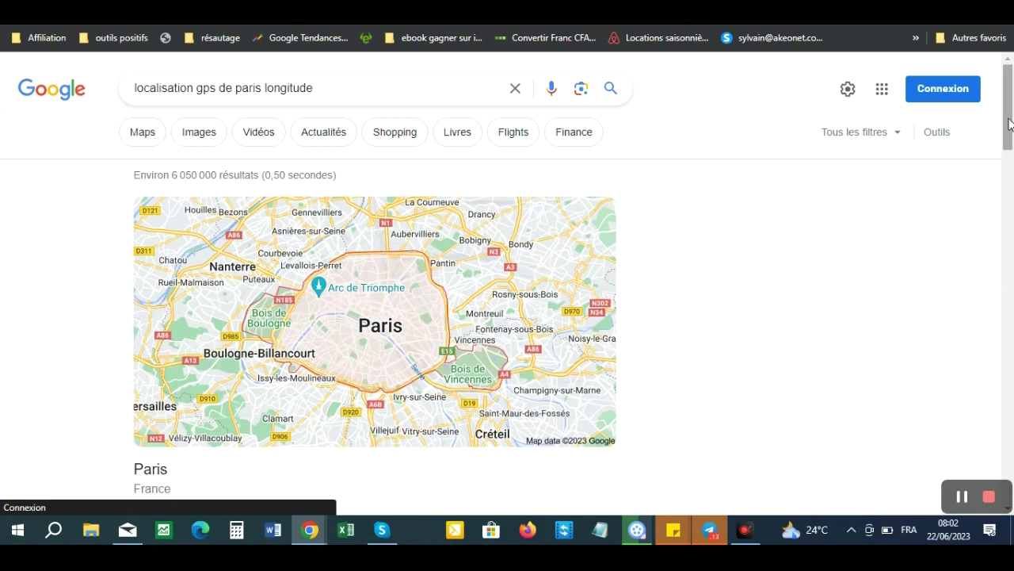
left_click_drag(1009, 123, 1012, 200)
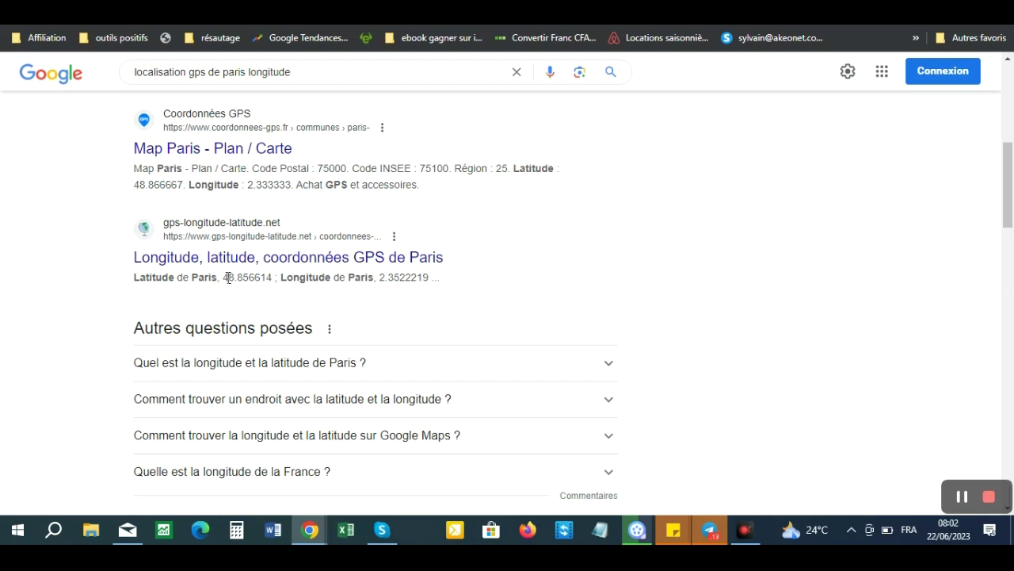
- Copy the Paris latitude 48.856614 from the search results
left_click_drag(222, 277, 273, 277)
right_click(255, 274)
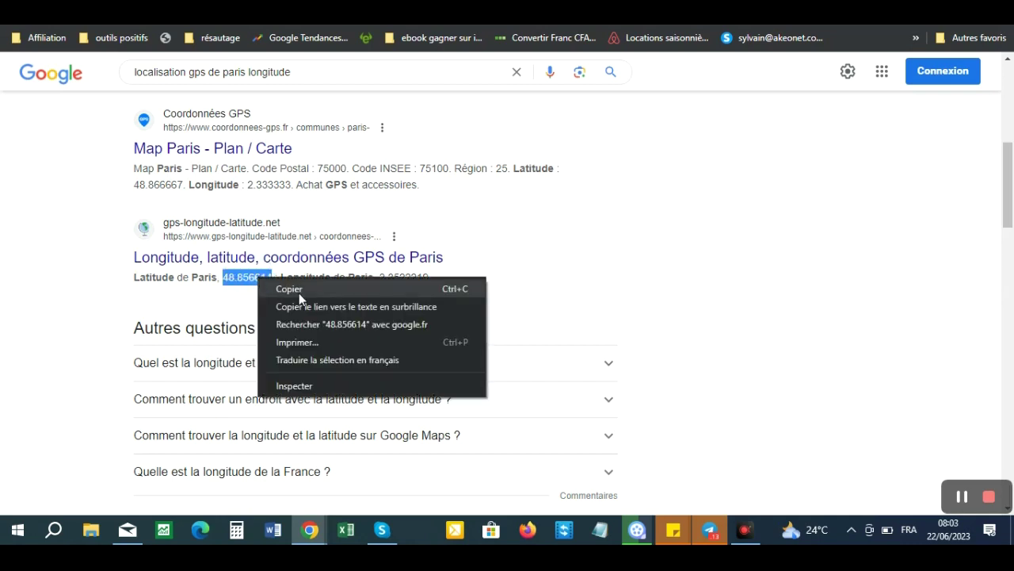
left_click(293, 290)
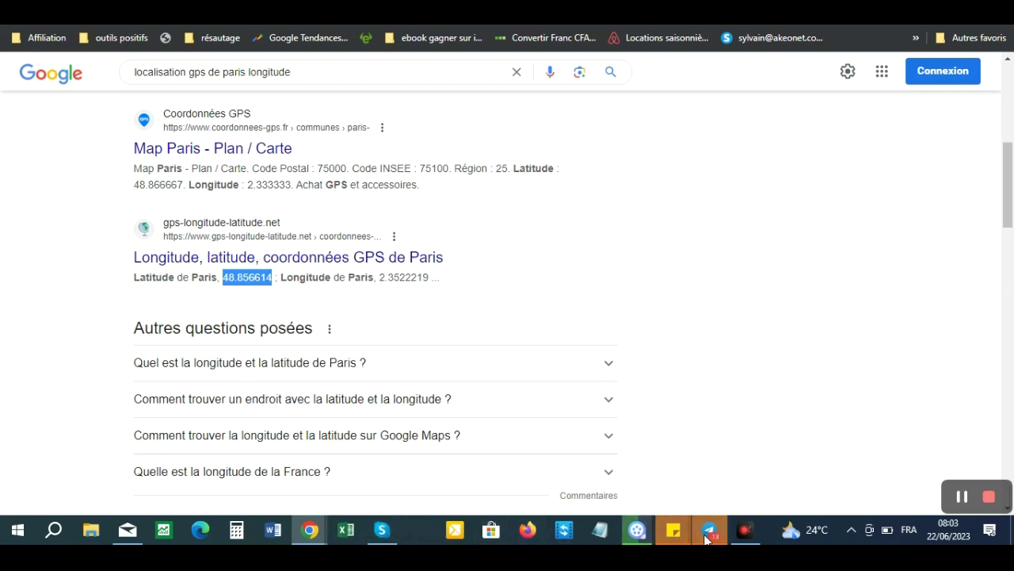
mouse_move(311, 533)
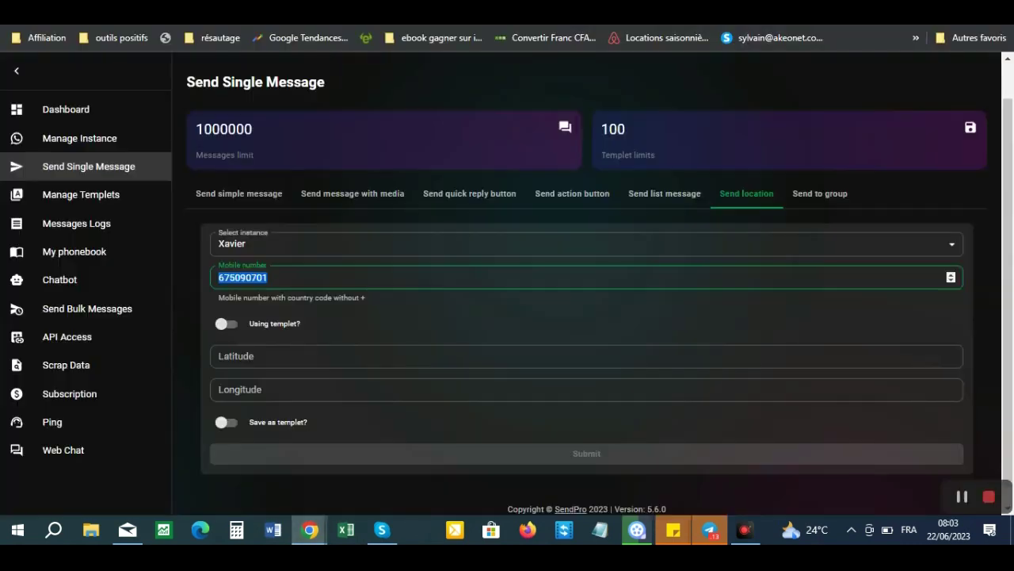
- Paste latitude 48.856614 into Latitude and copy longitude 2.3522219 from Google
left_click(248, 357)
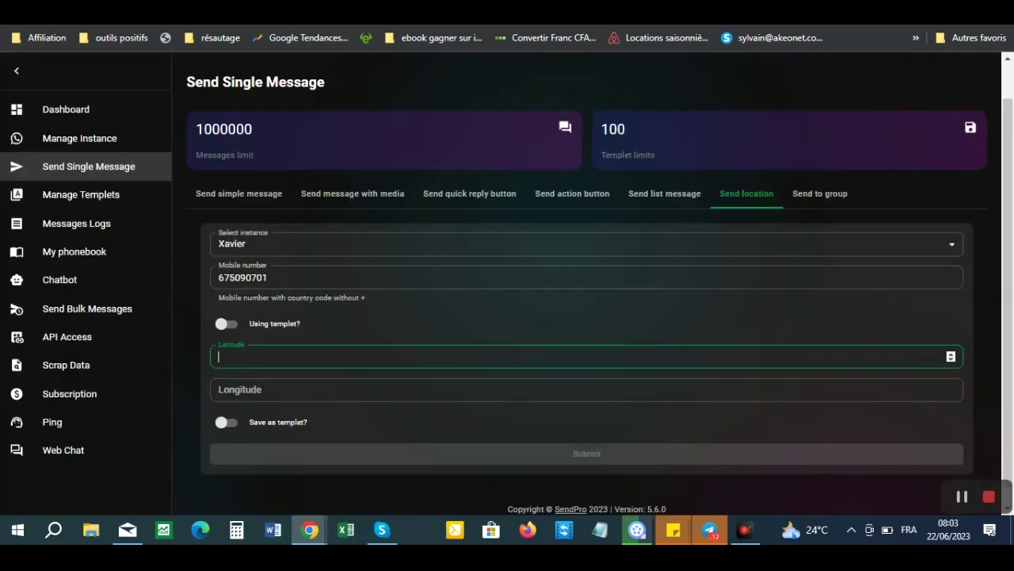
key("ctrl+v")
left_click(320, 8)
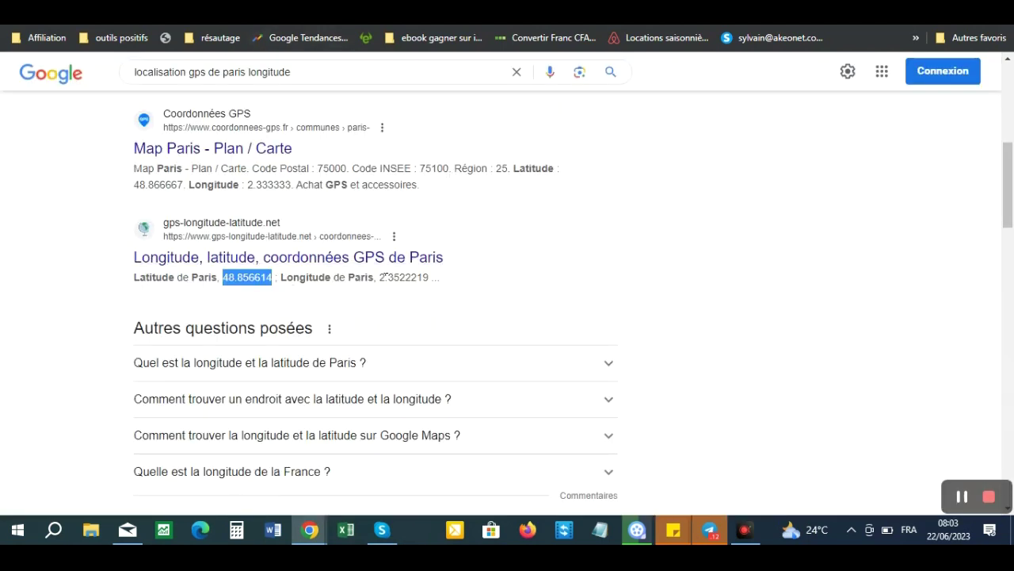
left_click_drag(380, 276, 434, 279)
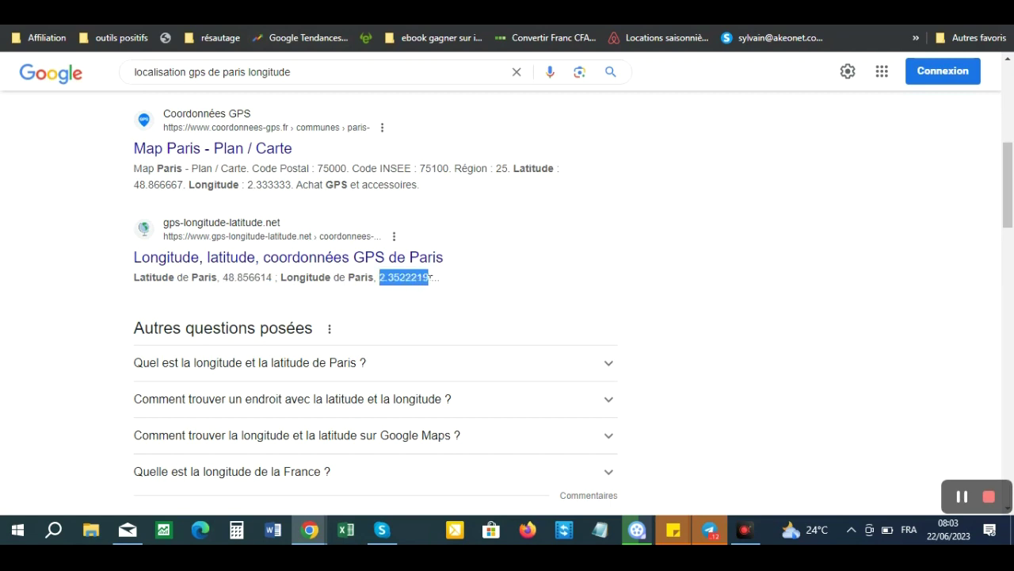
right_click(407, 278)
left_click(451, 291)
- Paste longitude 2.3522219 into Longitude and send the location message
left_click(199, 8)
left_click(240, 388)
key("ctrl+v")
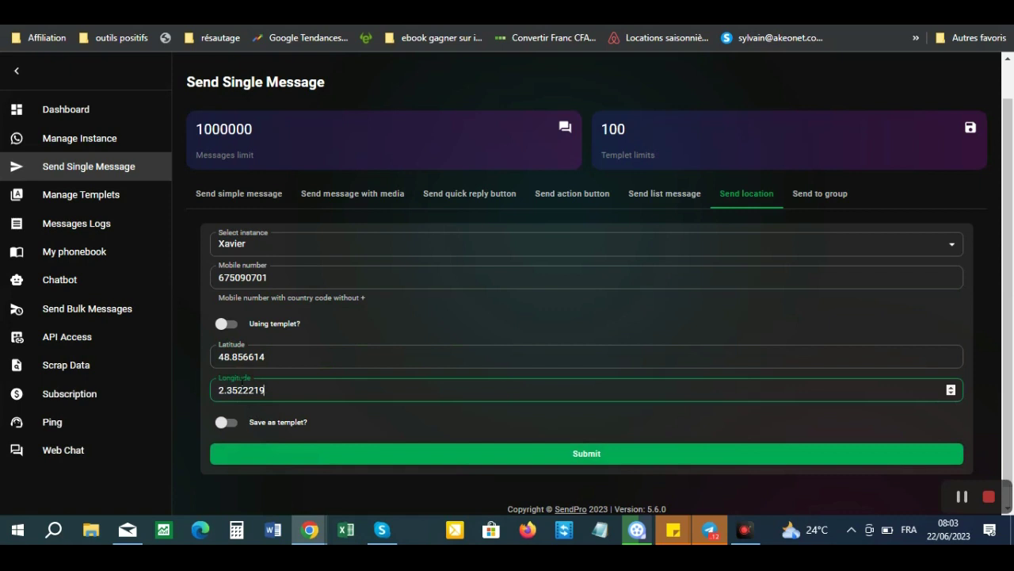
left_click(598, 455)
left_click(596, 456)
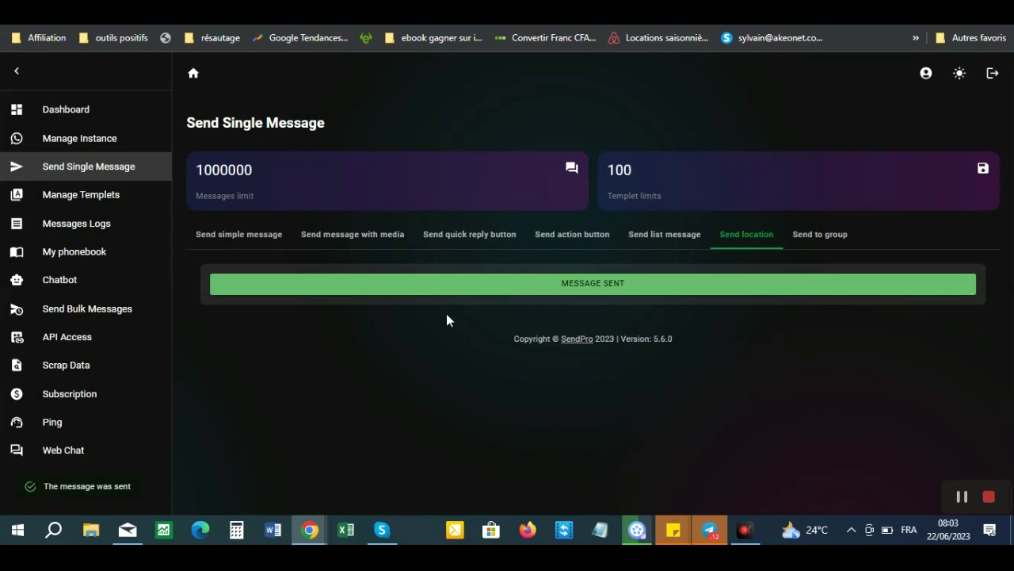
- In the WhatsApp test-number chat, open the SendPal link from the delivered message
mouse_move(635, 529)
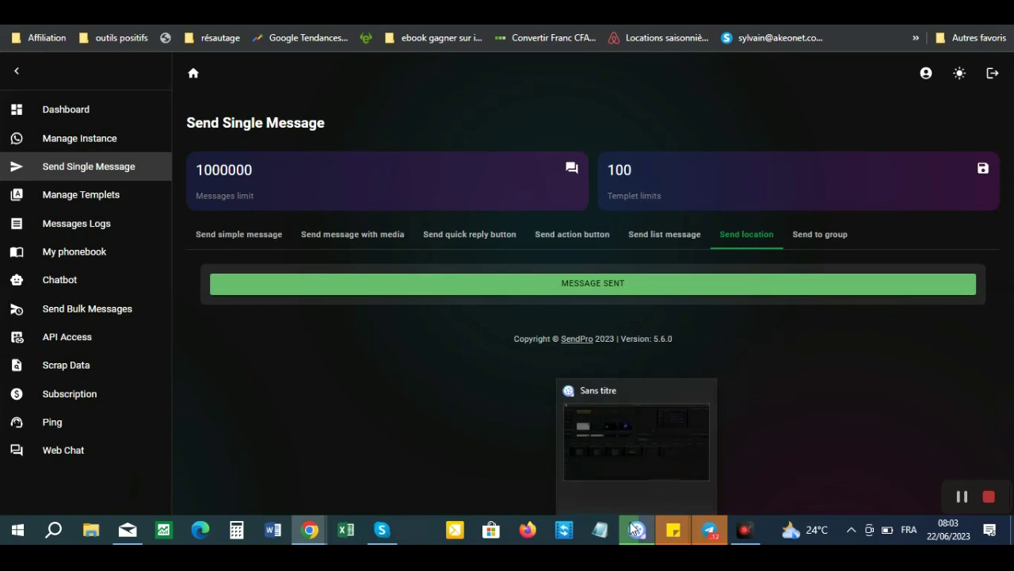
mouse_move(309, 532)
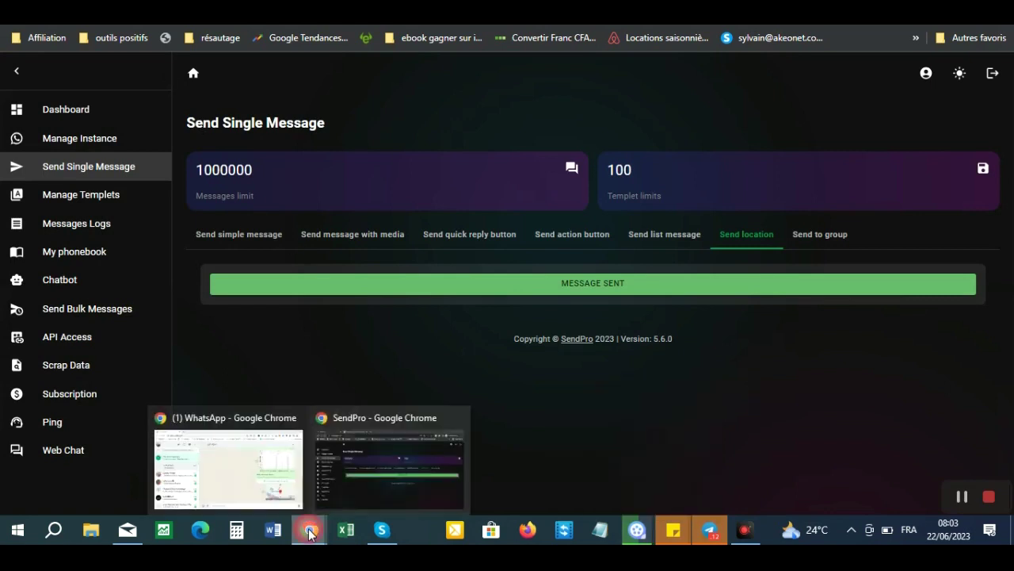
left_click(219, 476)
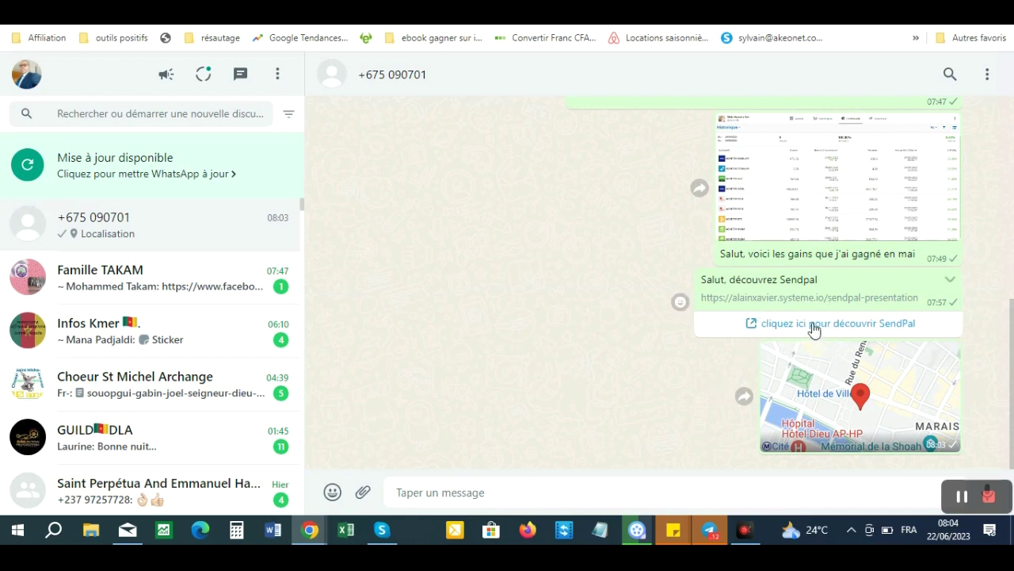
left_click(816, 329)
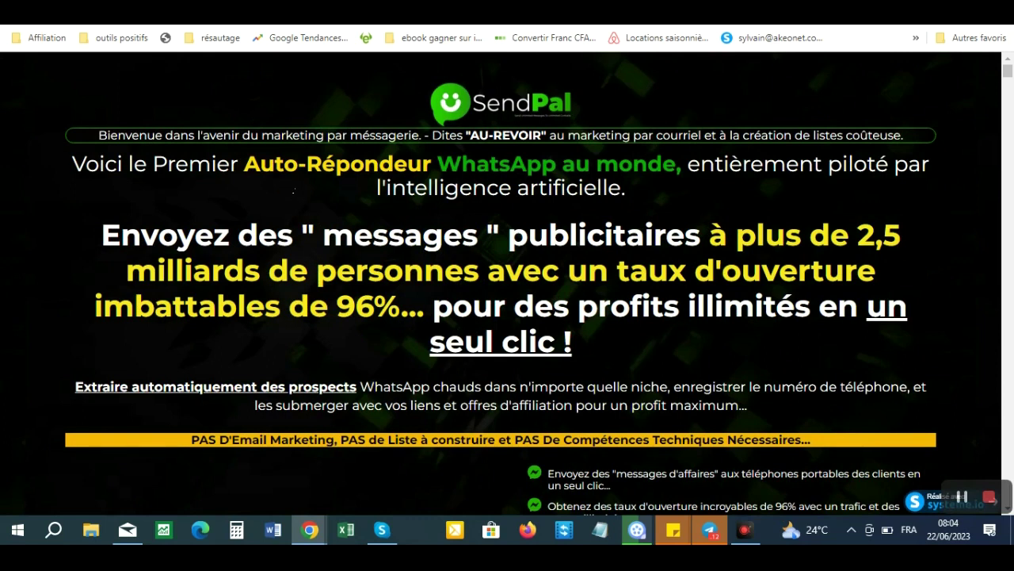
key("ctrl+Tab")
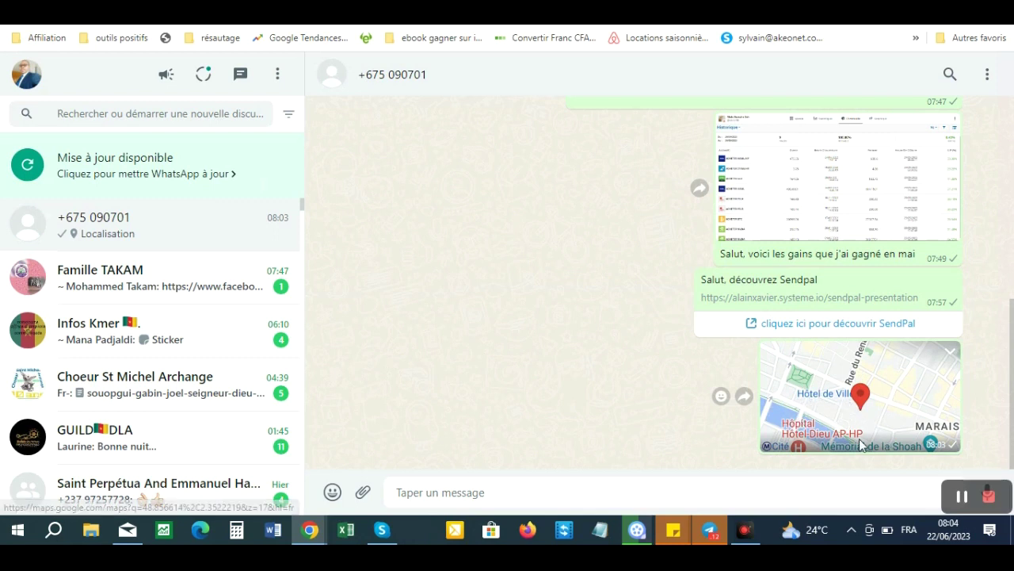
- Open the Paris location pin in Google Maps to confirm it points to Hôtel de Ville
left_click(832, 413)
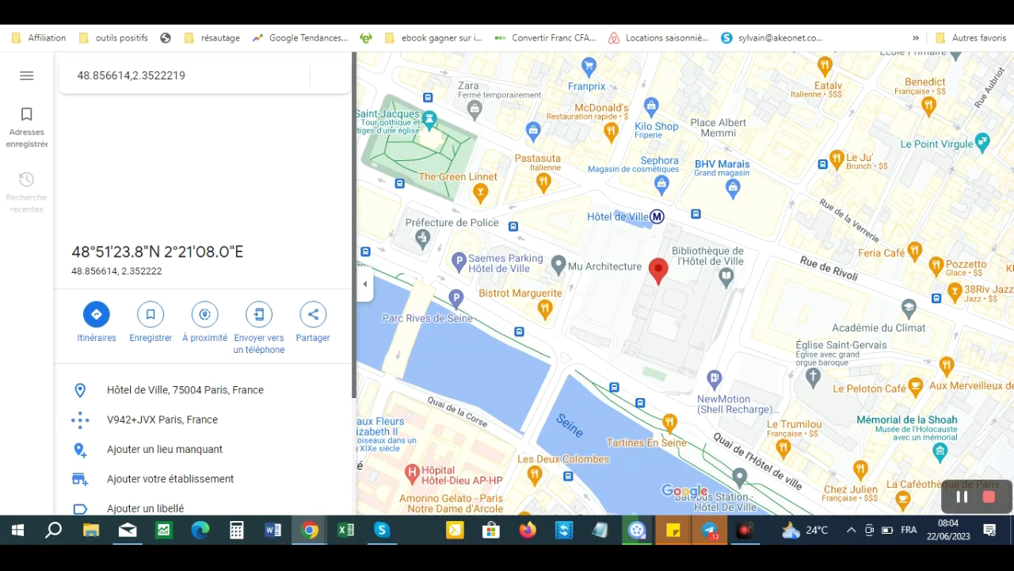
key("ctrl+w")
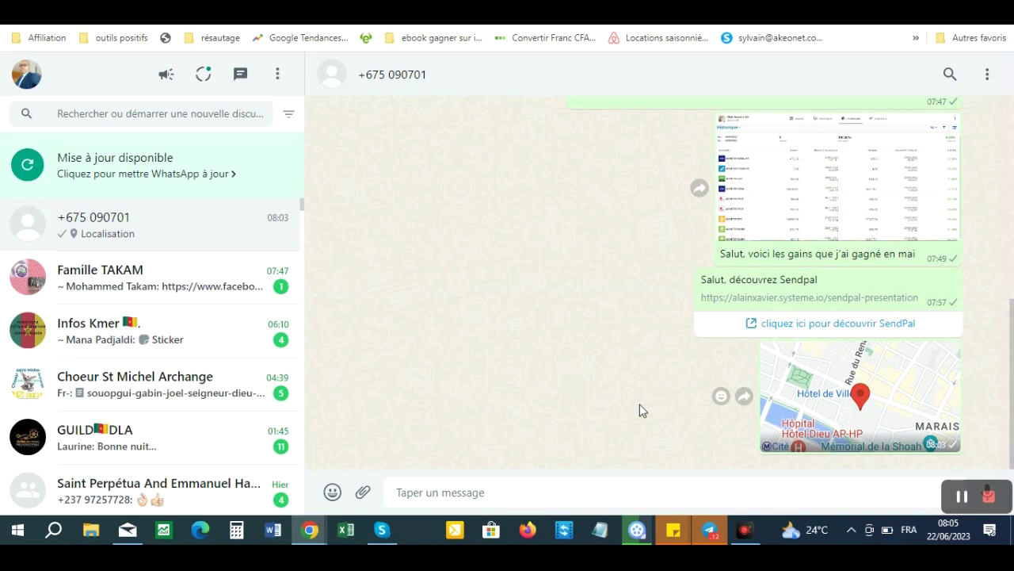
mouse_move(310, 539)
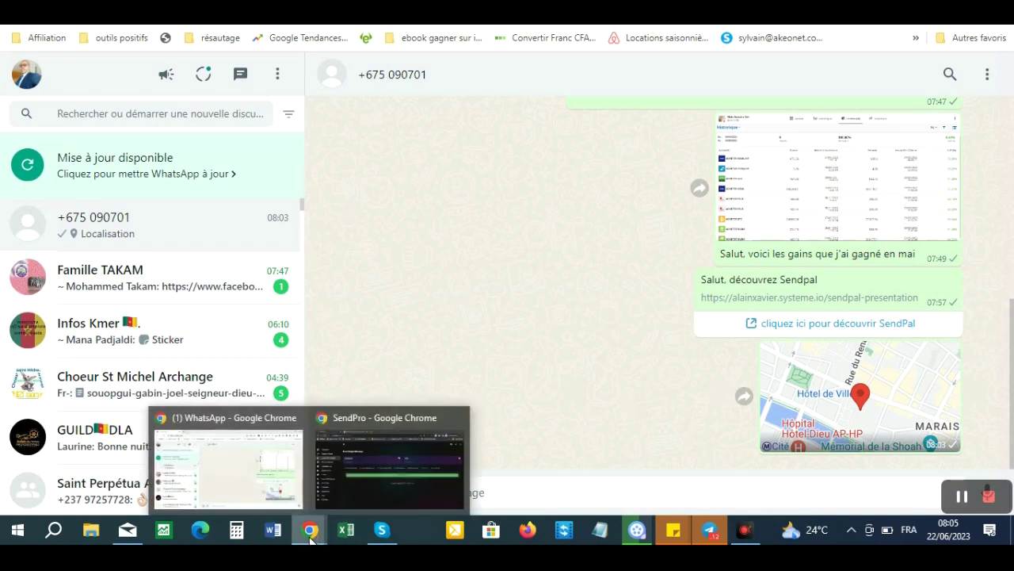
left_click(366, 462)
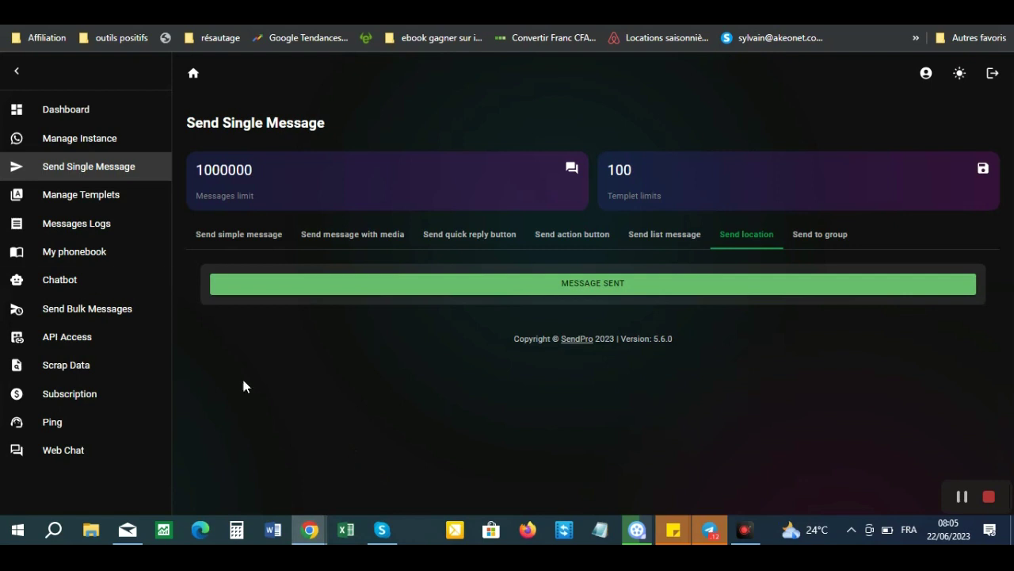
- Under Send to group, select the sending instance and submit to list its WhatsApp groups
left_click(811, 242)
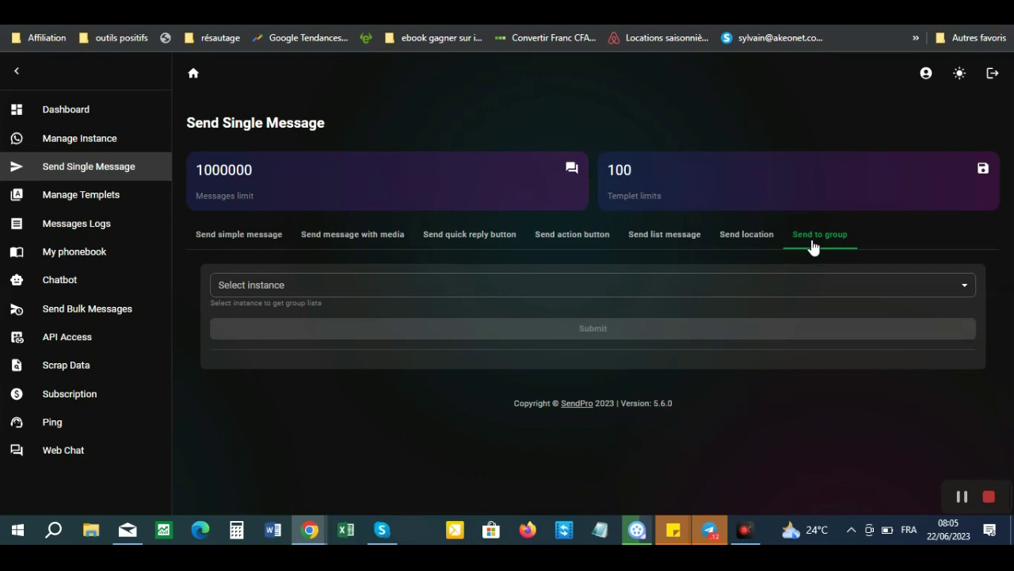
left_click(753, 284)
left_click(306, 324)
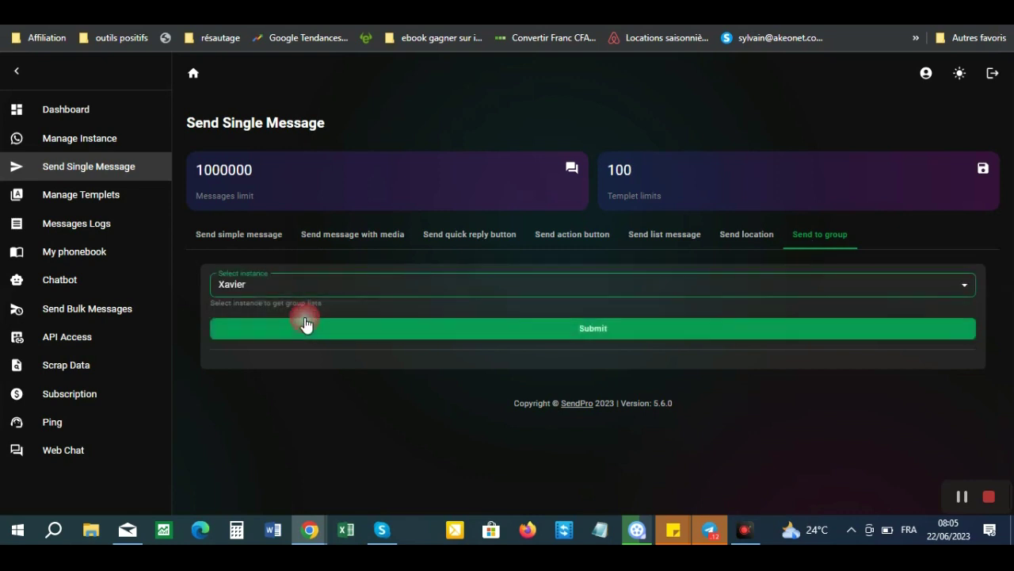
left_click(595, 340)
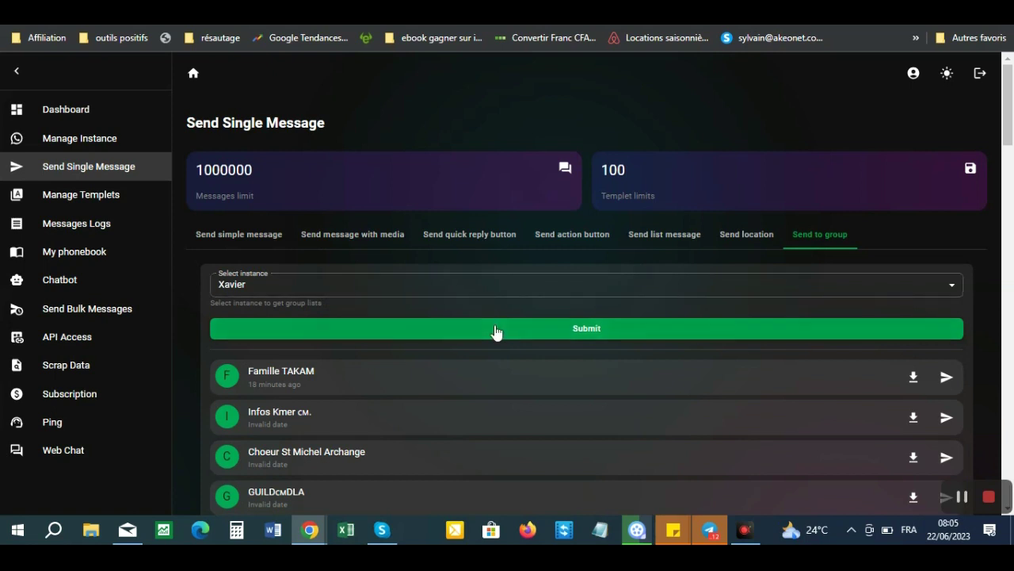
mouse_move(1009, 138)
left_mouse_down()
mouse_move(1011, 298)
mouse_move(1011, 138)
left_mouse_up()
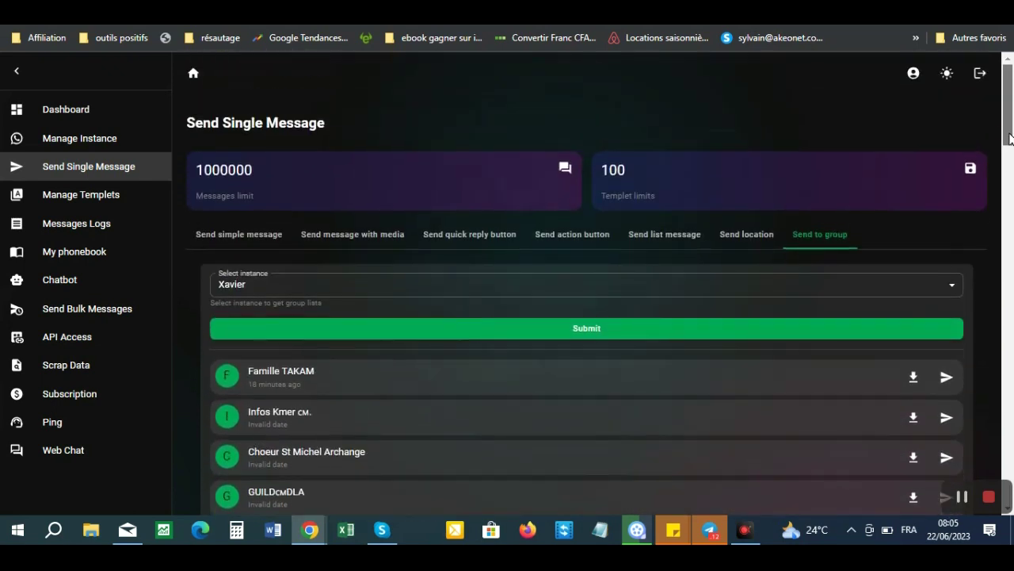
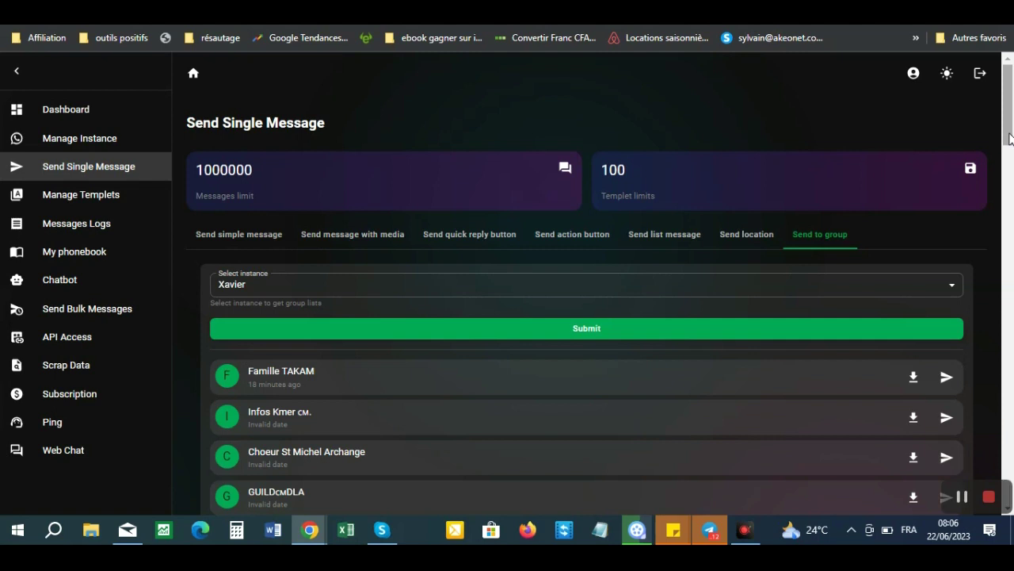
- Scroll to the GUILDcmDLA group and download its member list as 1687413930004.xls
left_click_drag(1010, 139, 1011, 163)
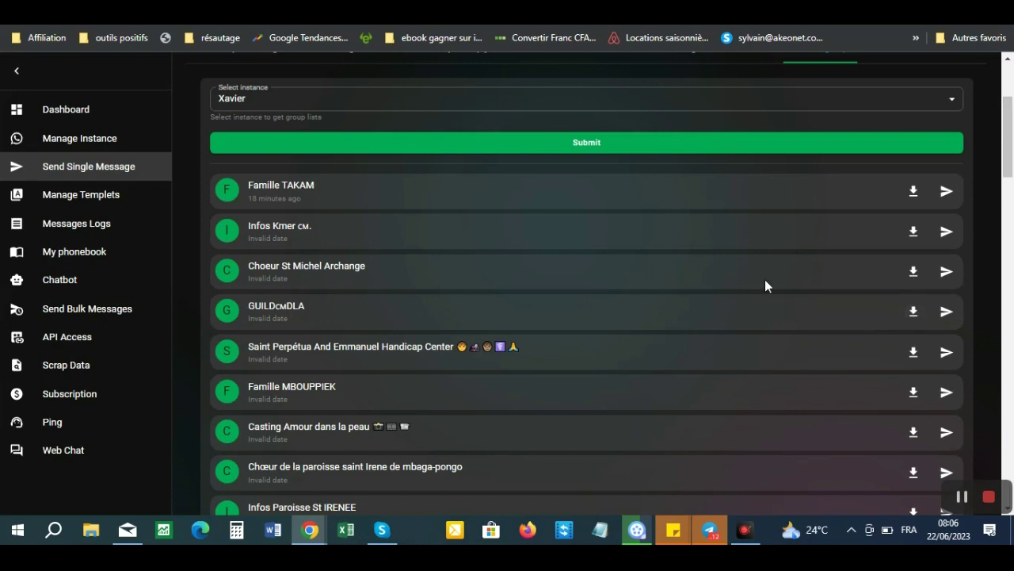
left_click(913, 311)
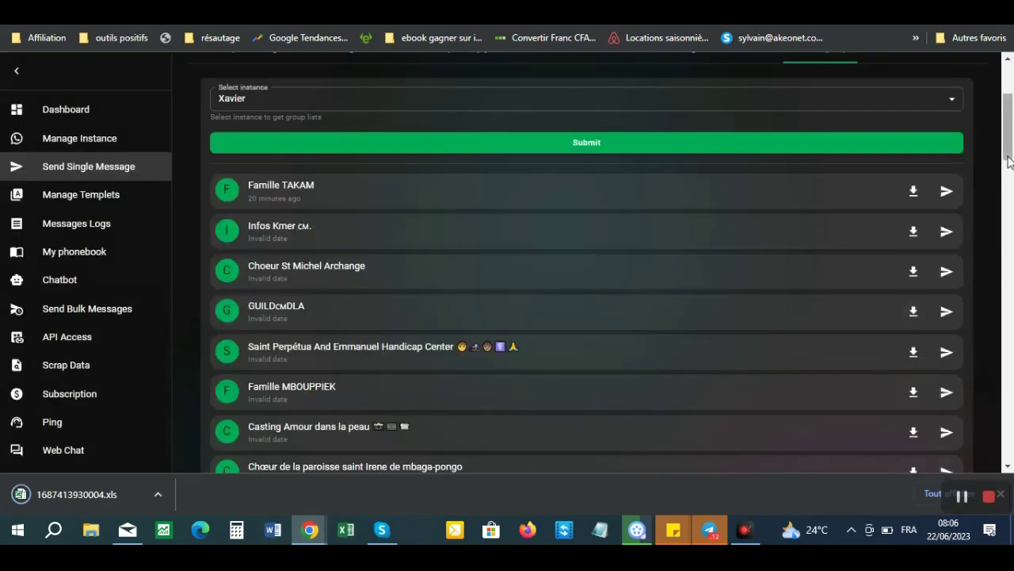
left_click_drag(1009, 163, 1009, 136)
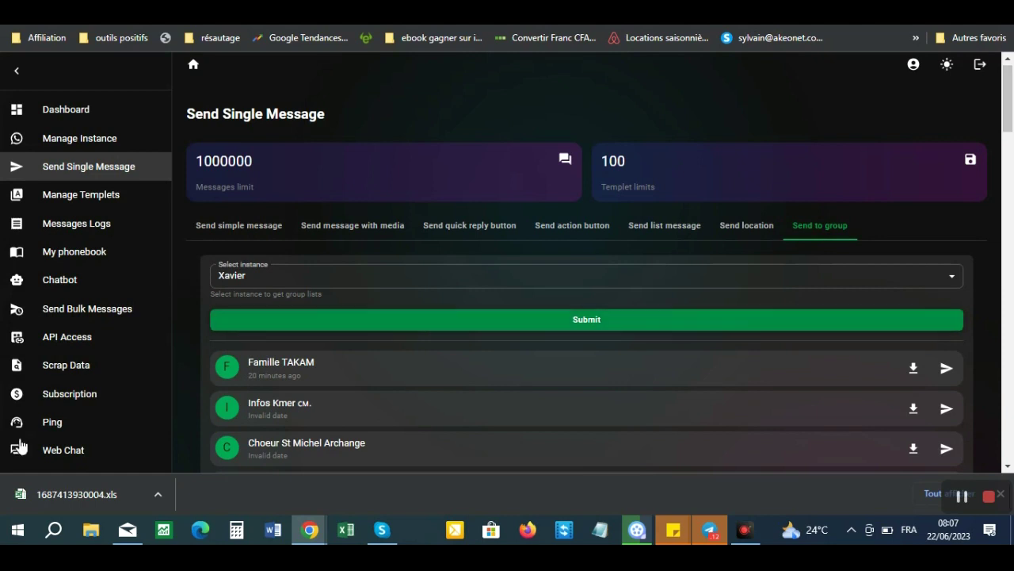
- Open 1687413930004.xls in Excel and scroll through its MOBILE and ADMIN numbers
left_click(79, 494)
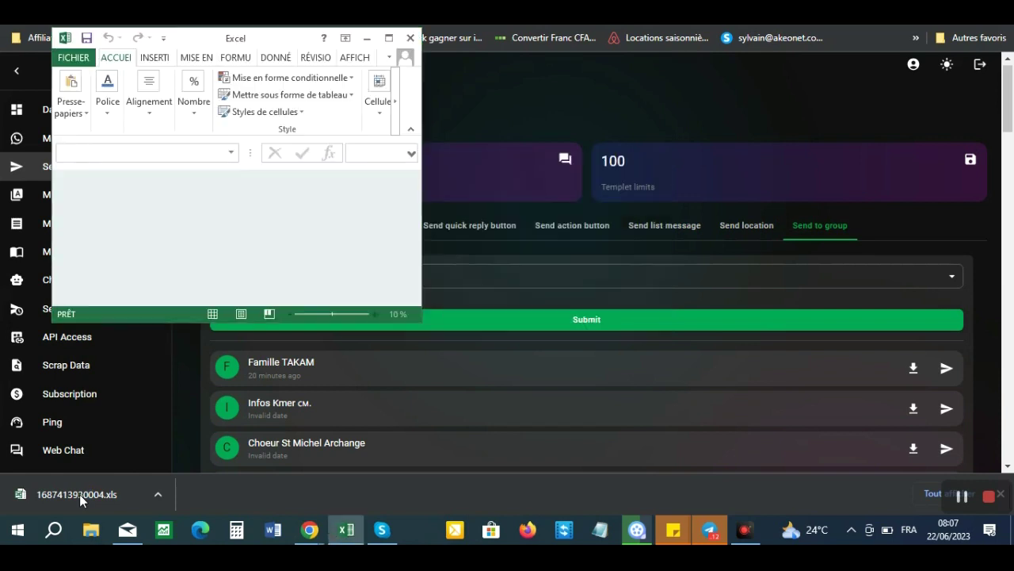
left_click(424, 290)
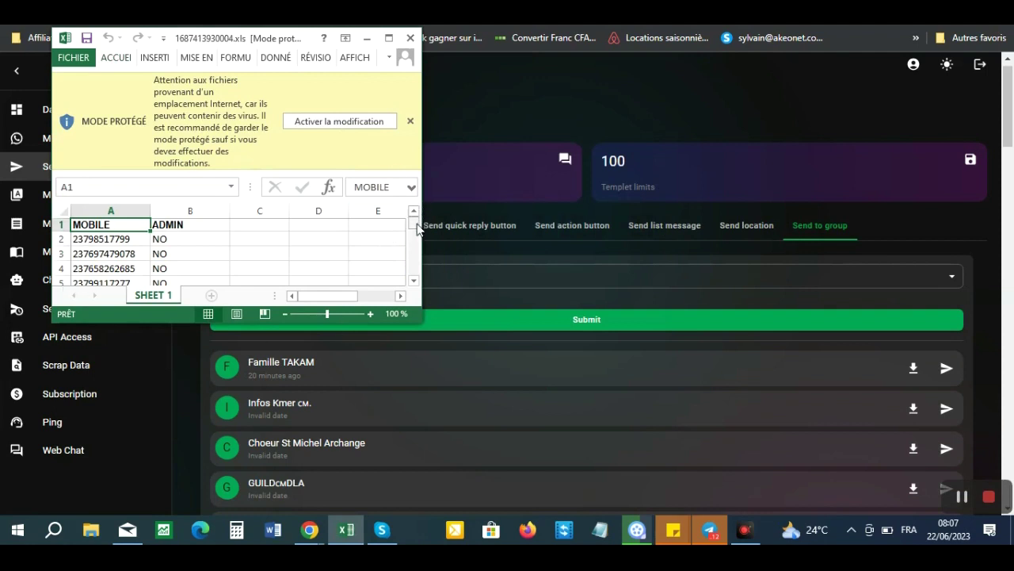
left_click_drag(415, 228, 416, 290)
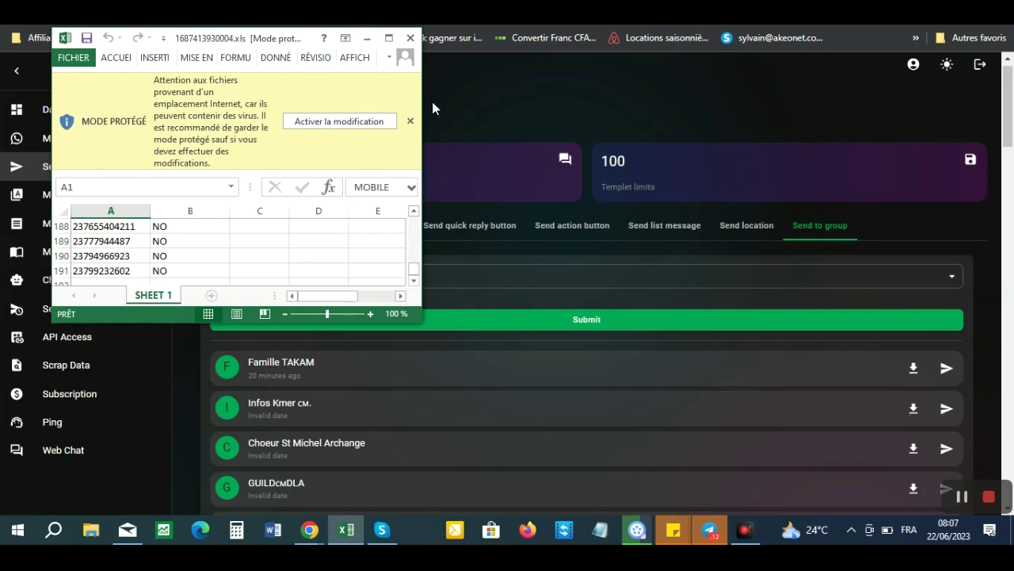
- Minimize Excel and bring up the message form for the Famille TAKAM group
left_click(367, 38)
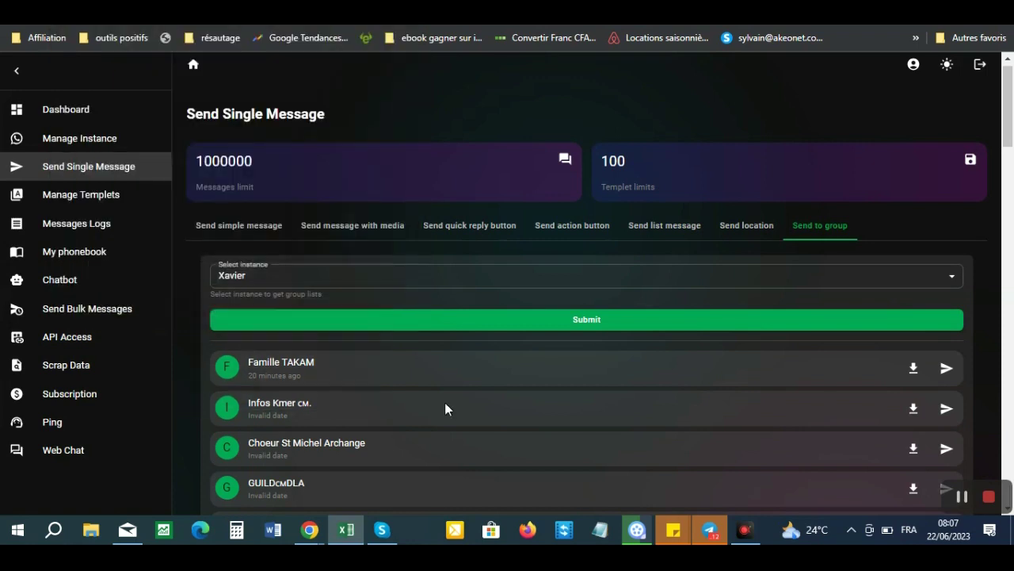
left_click_drag(1010, 139, 1009, 157)
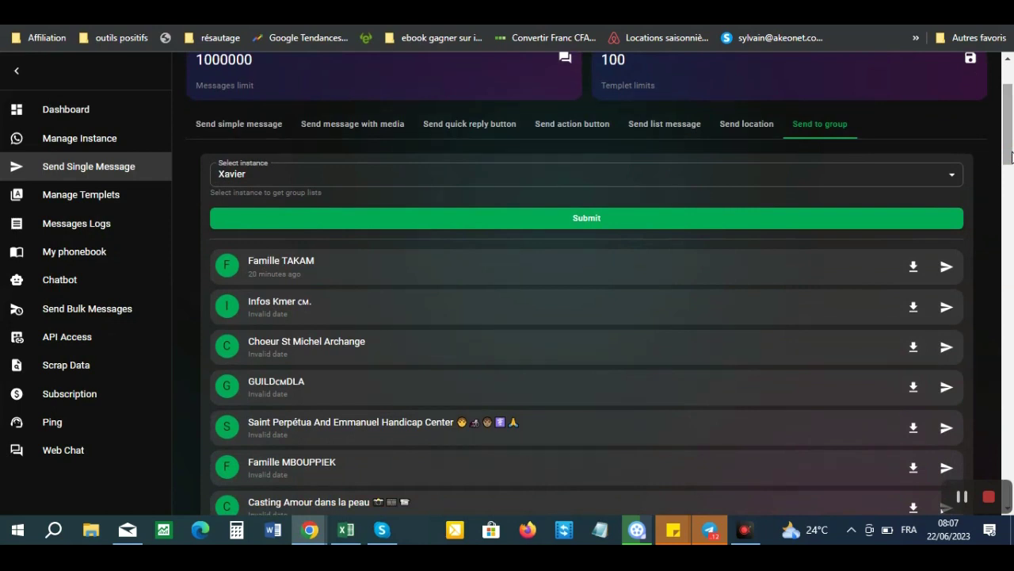
left_click(948, 272)
- Send 'Bonjour la famille, Je souhaite une merveilleuse nouvelle à tous dans la paix du Christ.'
left_click(420, 287)
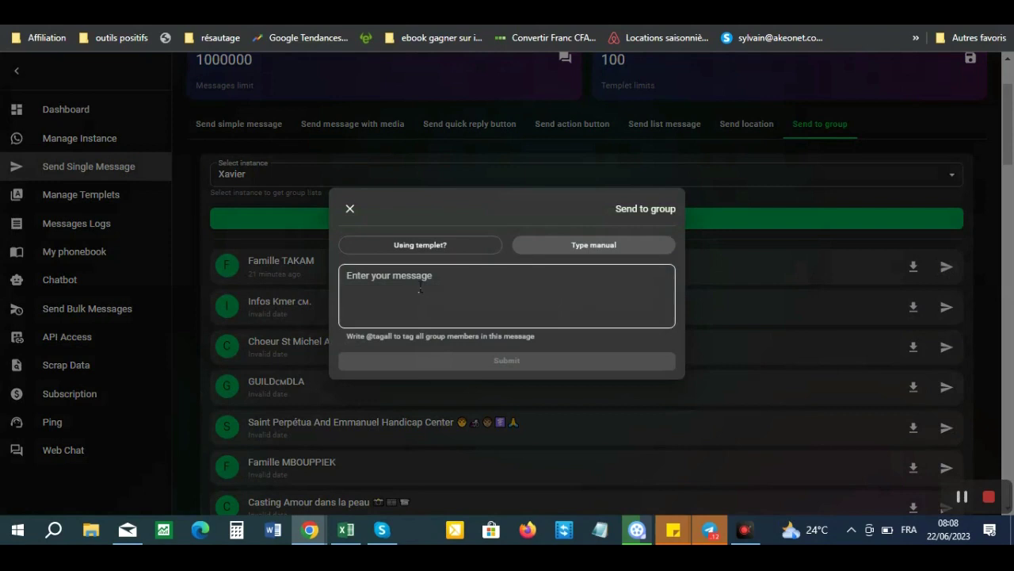
type("Bon")
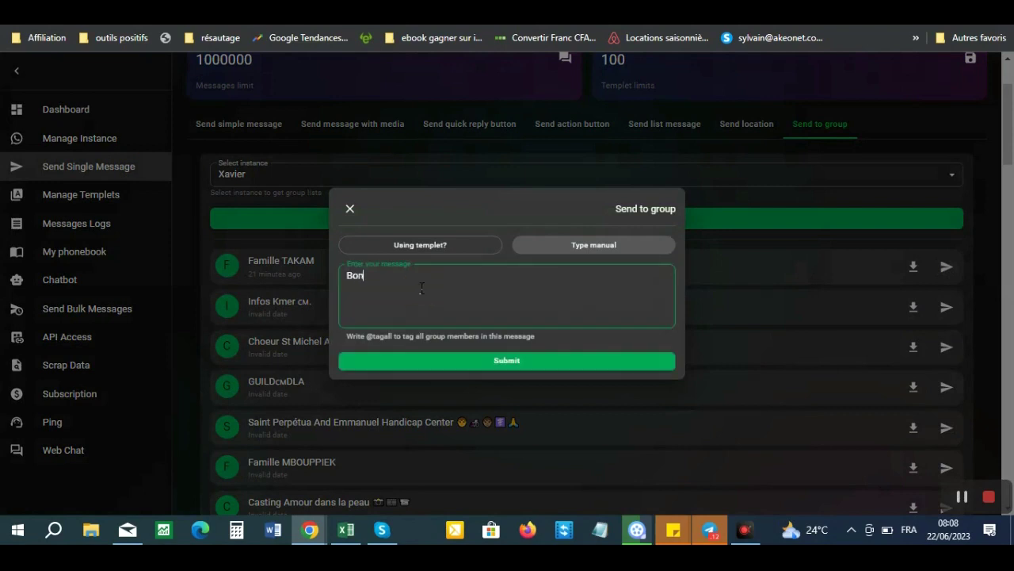
type("jour la vai")
type("le")
key("BackSpace")
key("BackSpace")
key("BackSpace")
key("BackSpace")
key("BackSpace")
type("famille,")
key("Return")
type("Je souhaite u")
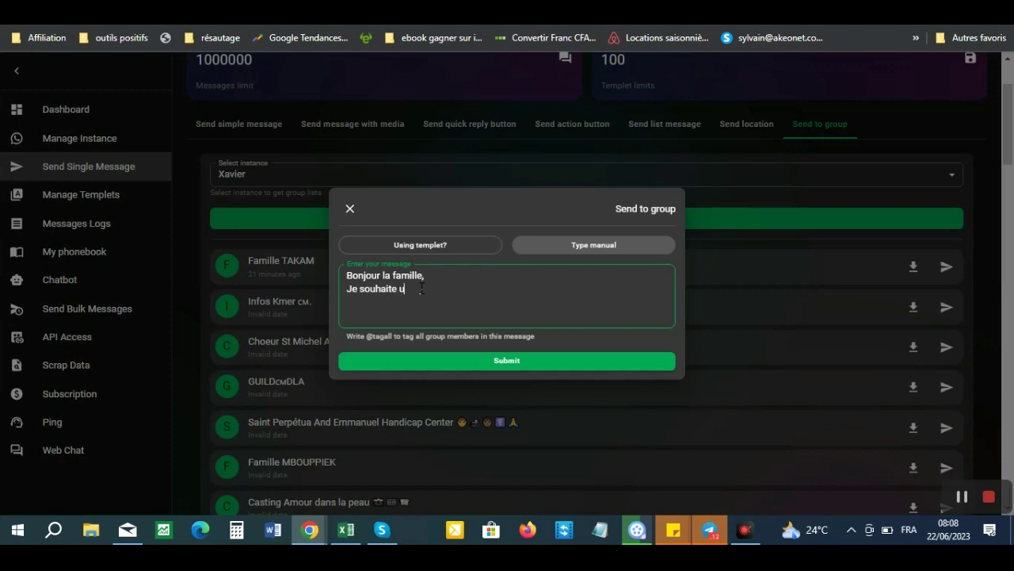
type("ne merveilleuse nouvelle")
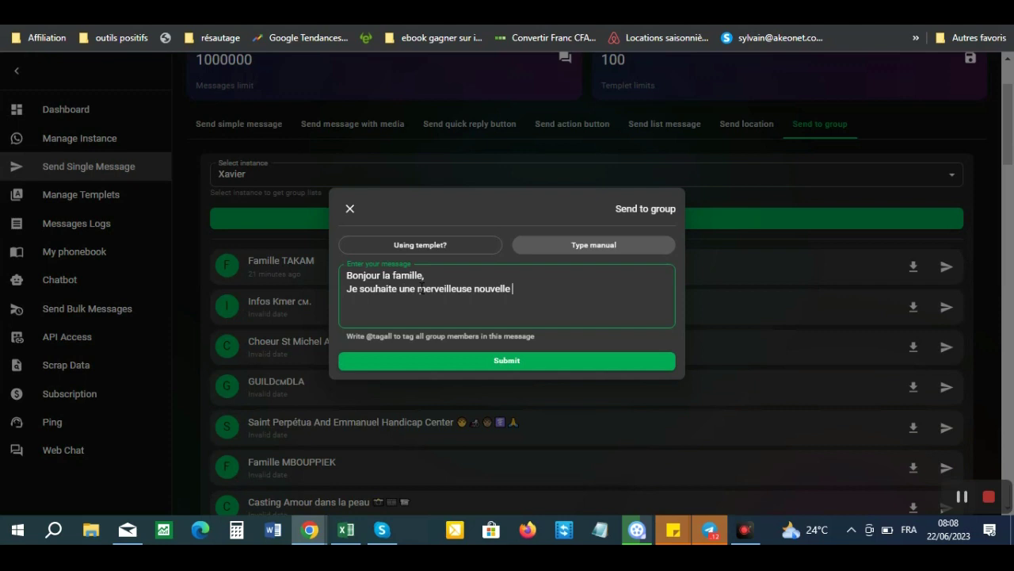
type("à tous dans la paix du christ.")
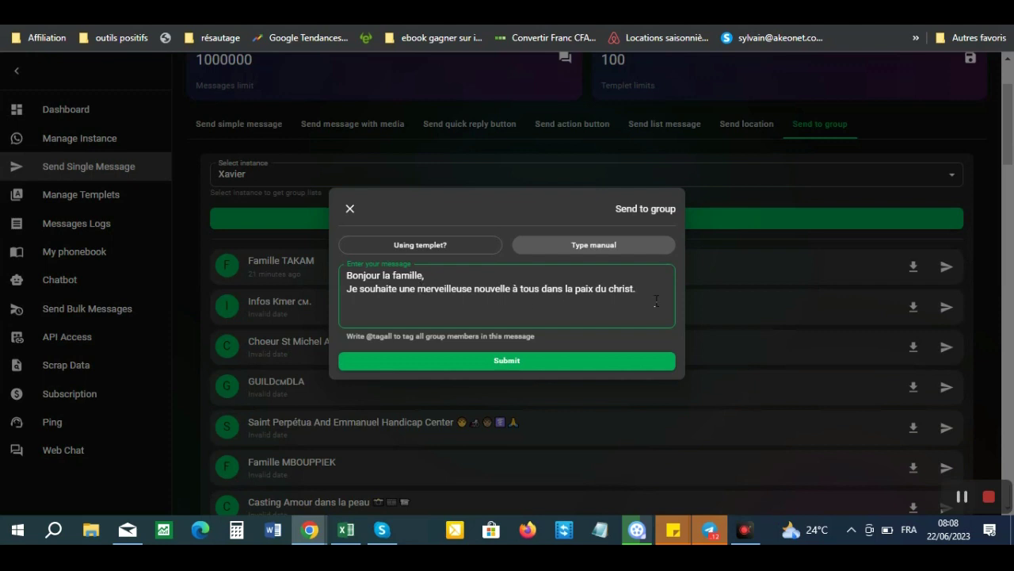
left_click(612, 287)
key("BackSpace")
type("C")
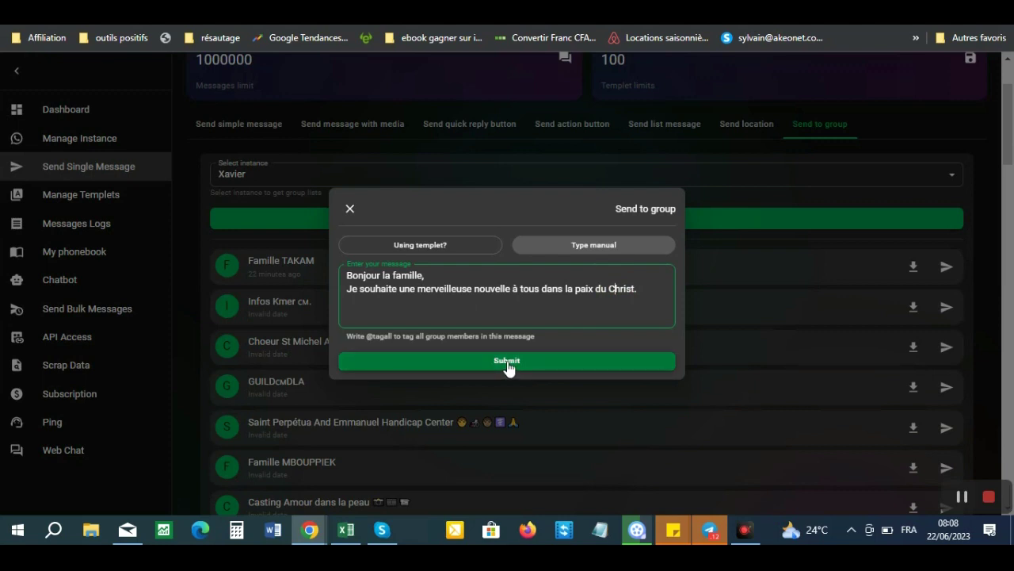
left_click(508, 363)
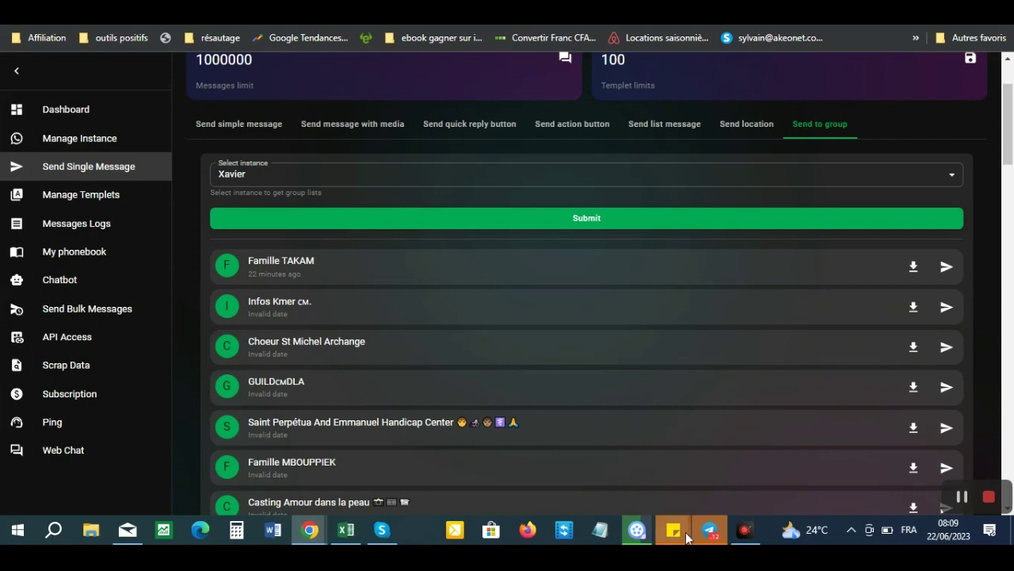
- Check the greeting in WhatsApp Web's Famille TAKAM chat, then switch back to SendPro
mouse_move(323, 539)
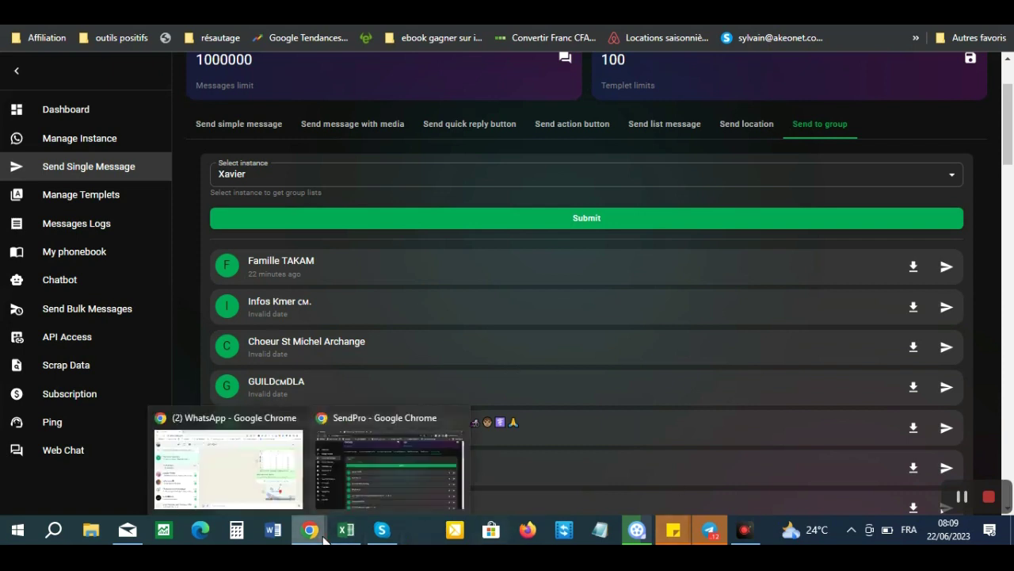
left_click(230, 481)
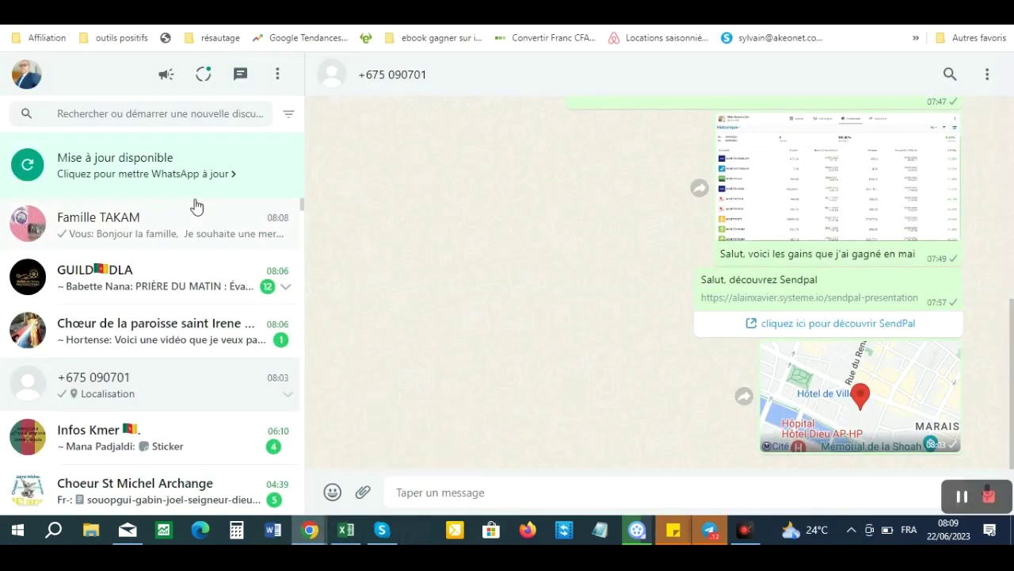
left_click(131, 236)
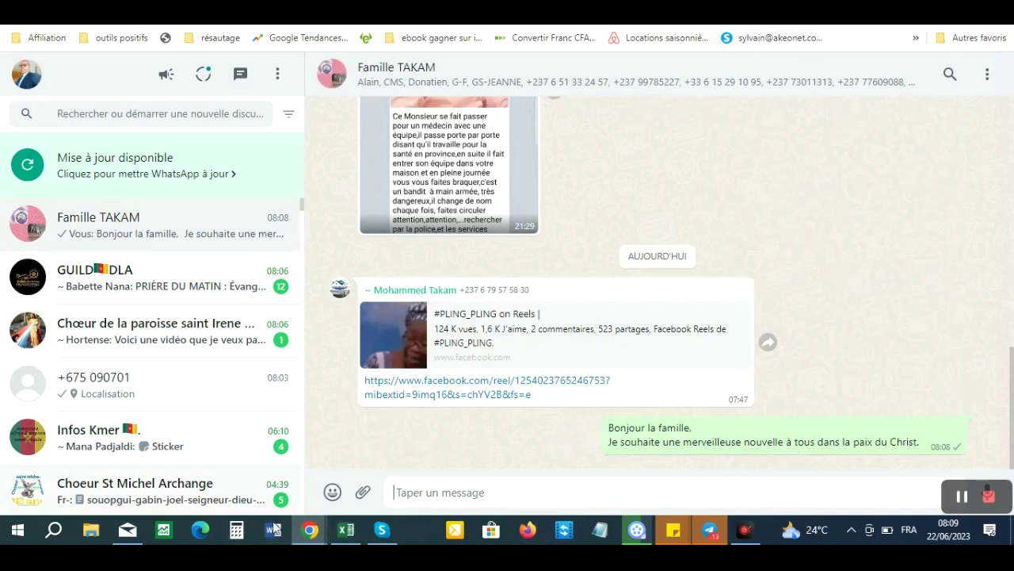
mouse_move(313, 537)
left_click(368, 467)
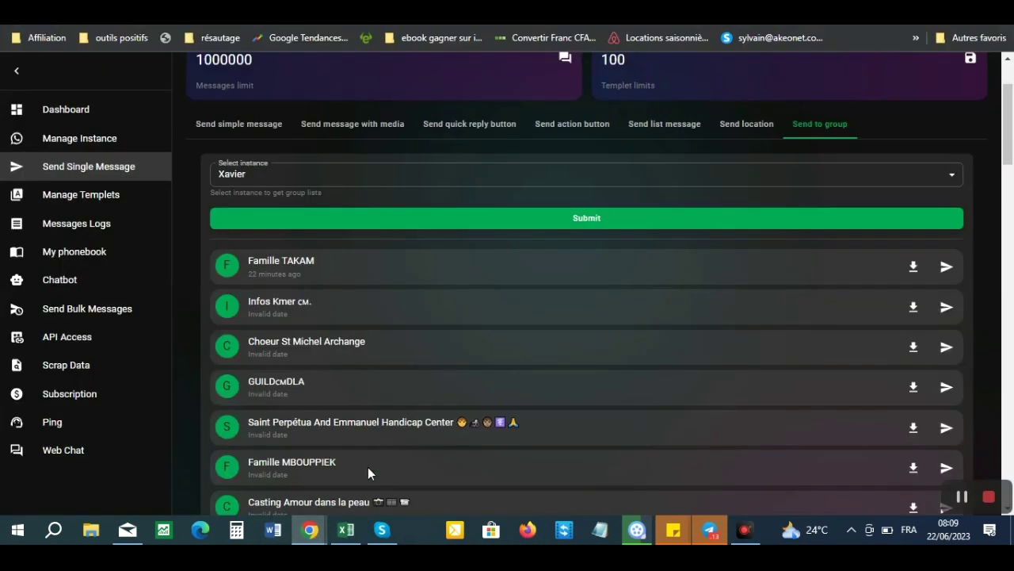
left_click_drag(1011, 151, 1012, 117)
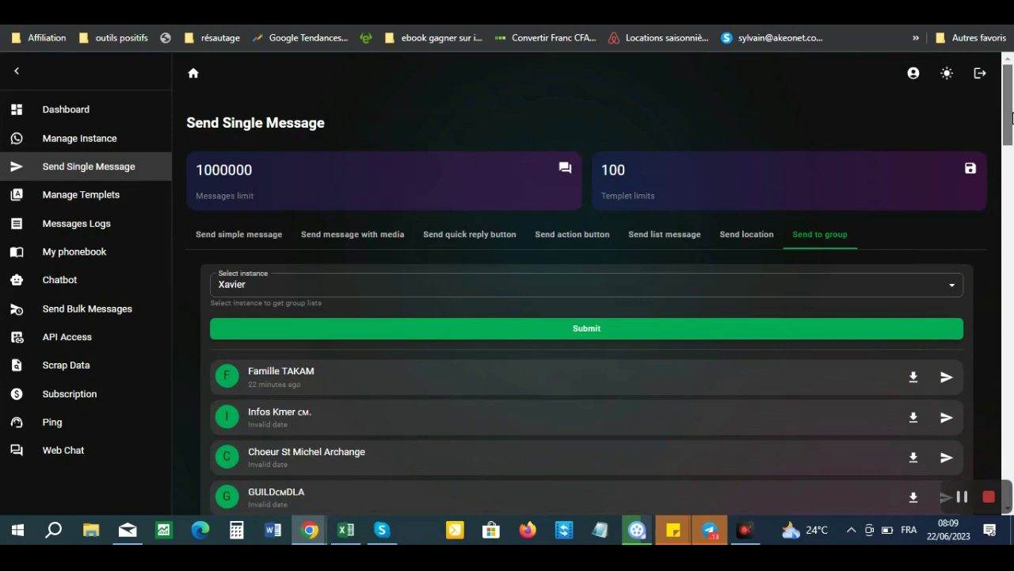
left_click_drag(1013, 118, 779, 216)
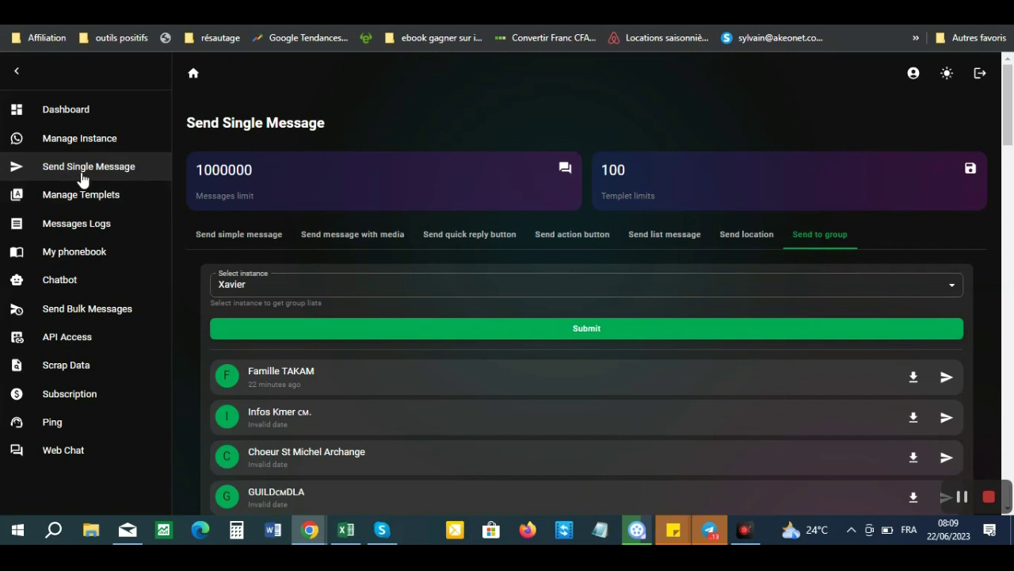
- Under Manage Templets, re-submit the 'Templet salutation' text template unchanged and close the editor
left_click(87, 203)
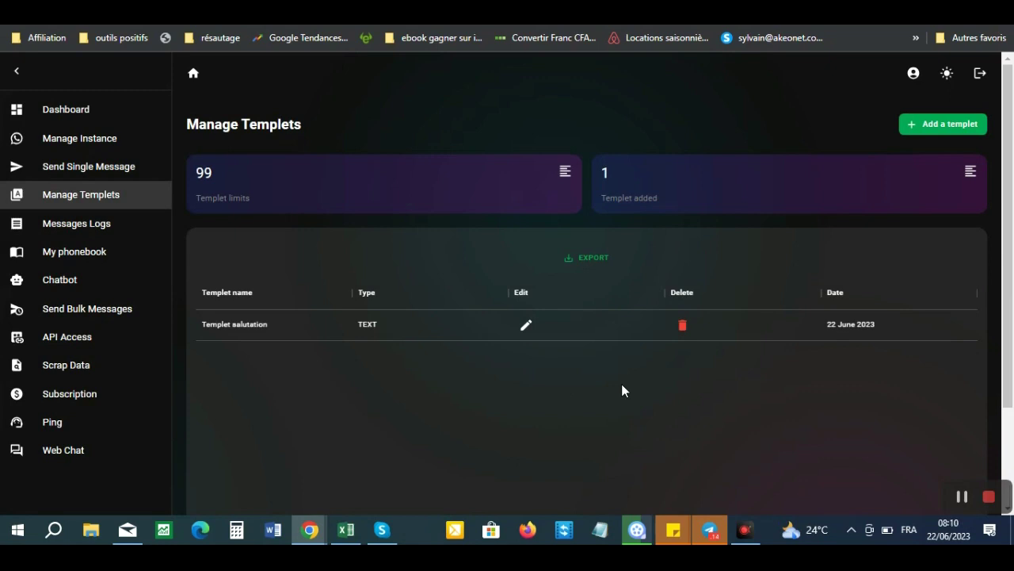
left_click(525, 326)
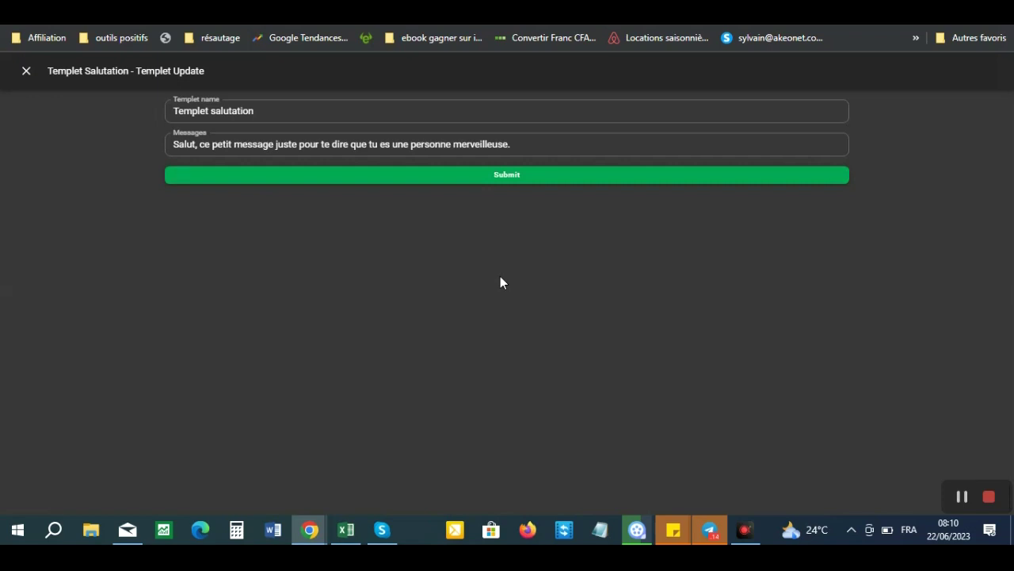
left_click(507, 178)
left_click(26, 71)
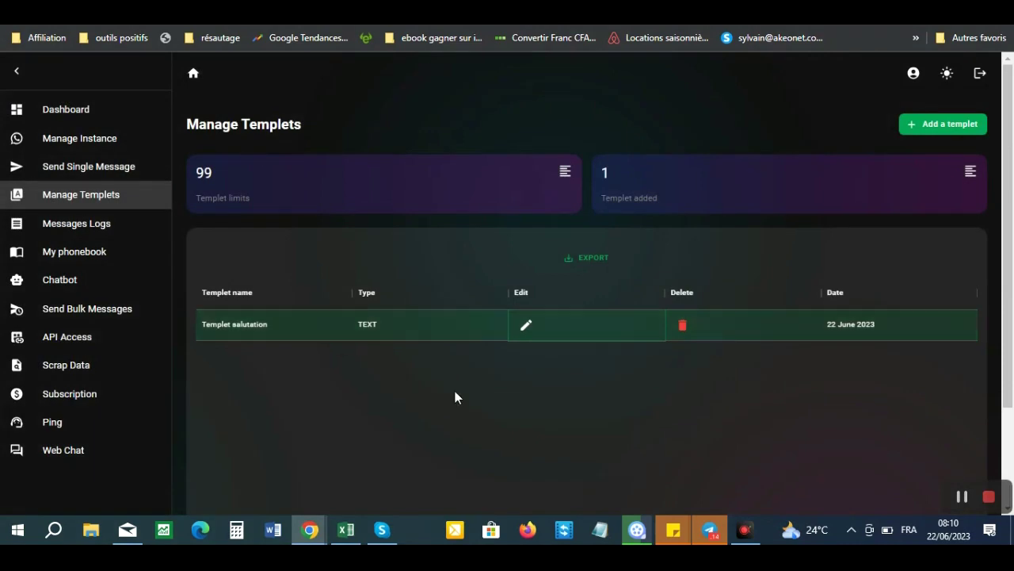
- Scroll through the Messages Logs table, then go to My phonebook, which shows 0 contacts
left_click(69, 226)
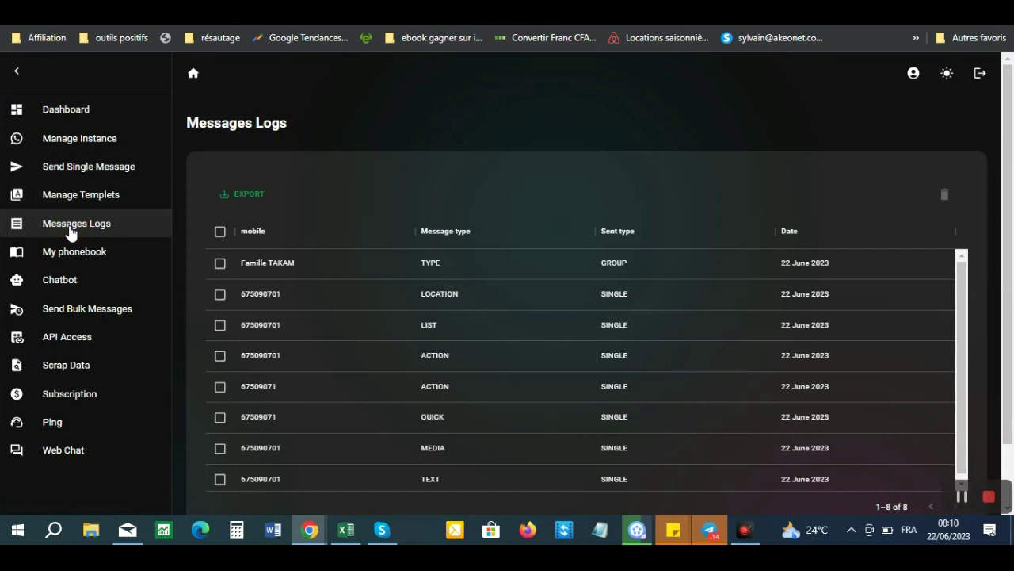
scroll(964, 377, "down", 1)
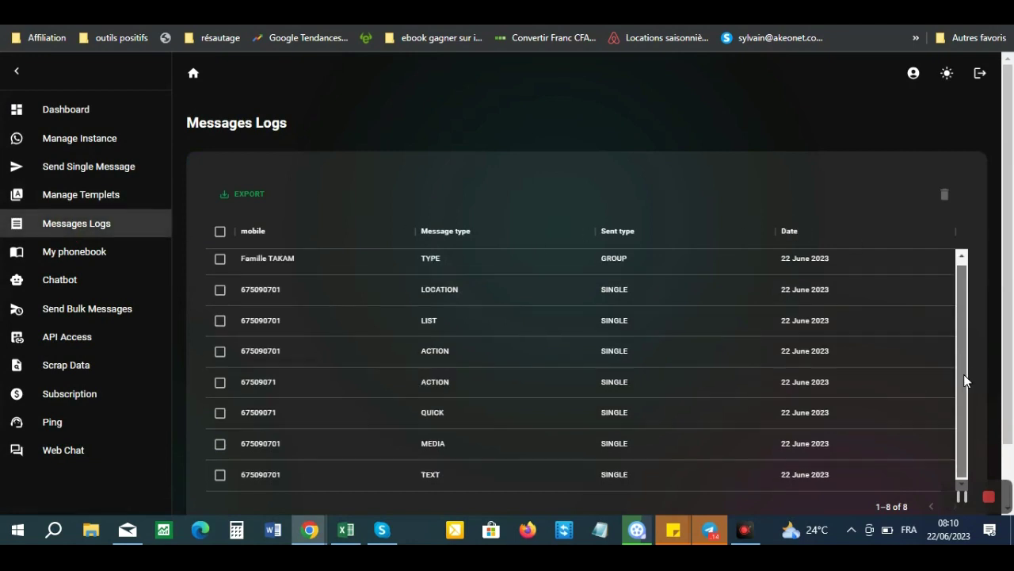
scroll(966, 374, "up", 1)
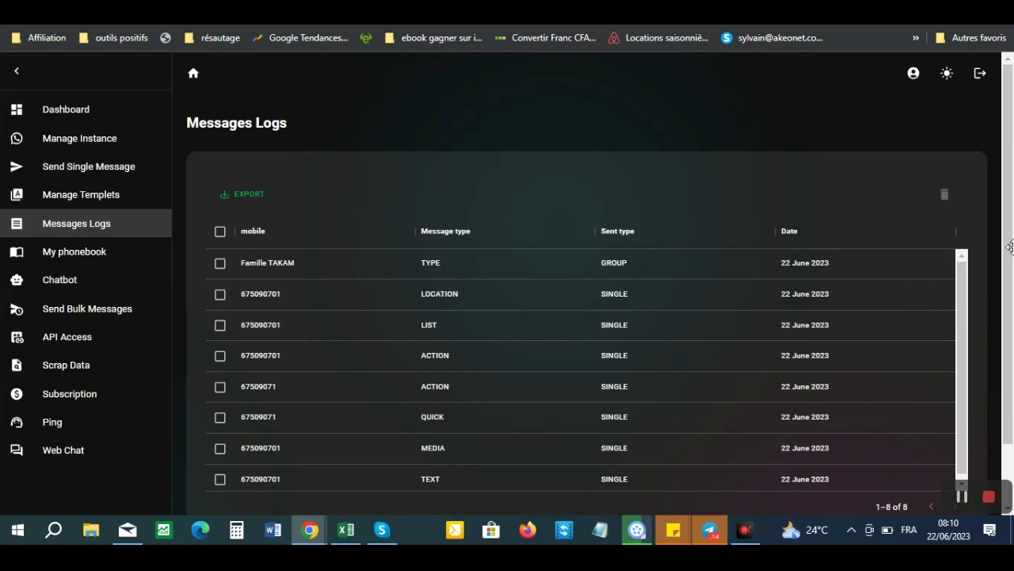
left_click_drag(964, 355, 964, 371)
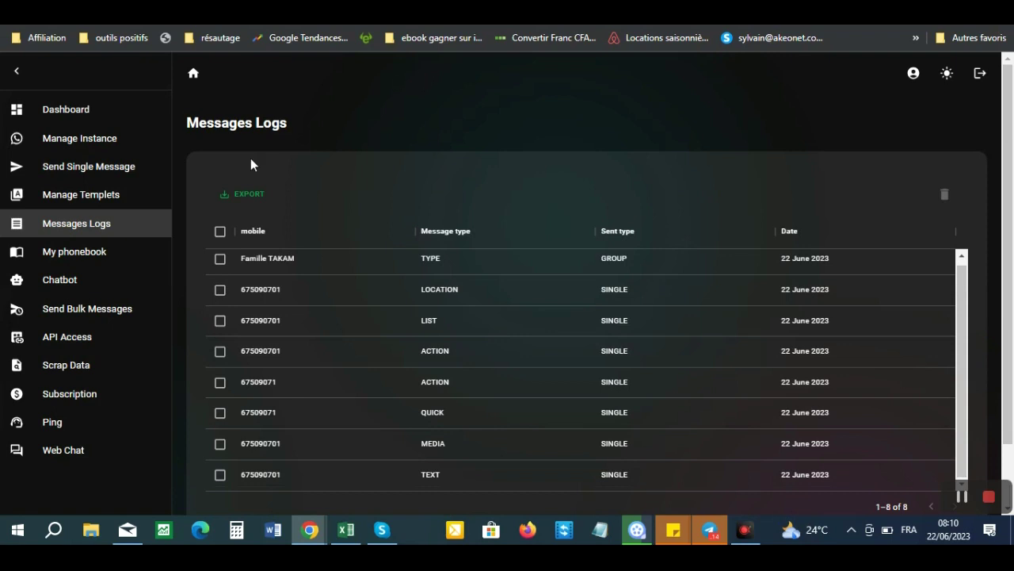
left_click(78, 254)
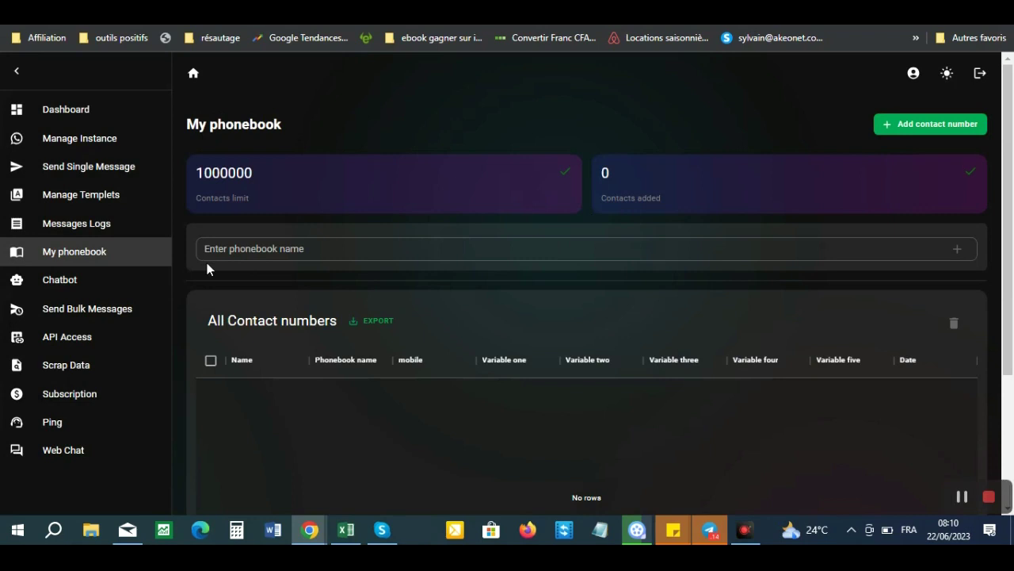
- Create a phonebook named 'Contat xavier' and bring up the Add contact number form
left_click(250, 250)
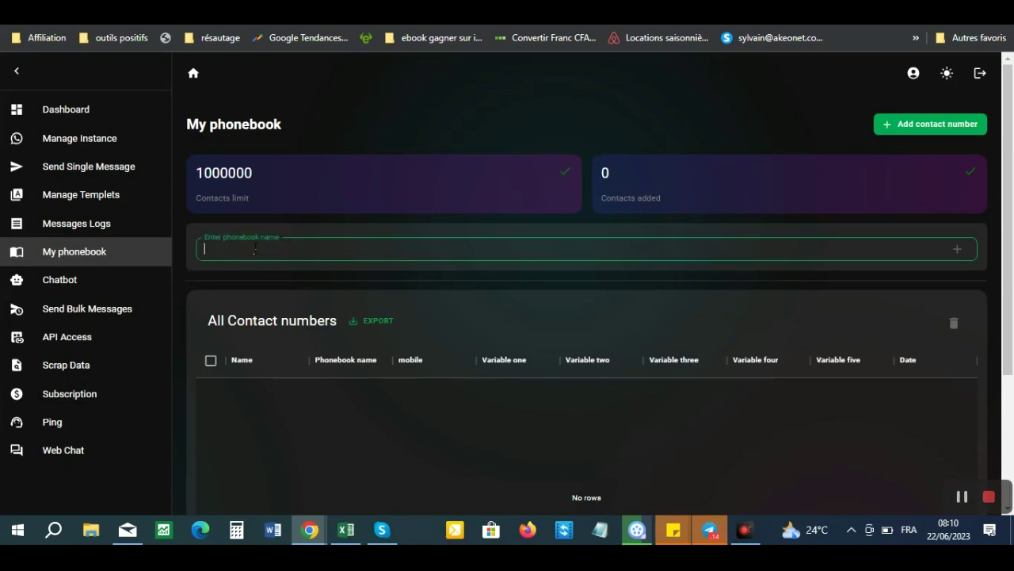
type("Contat xavier")
left_click(958, 251)
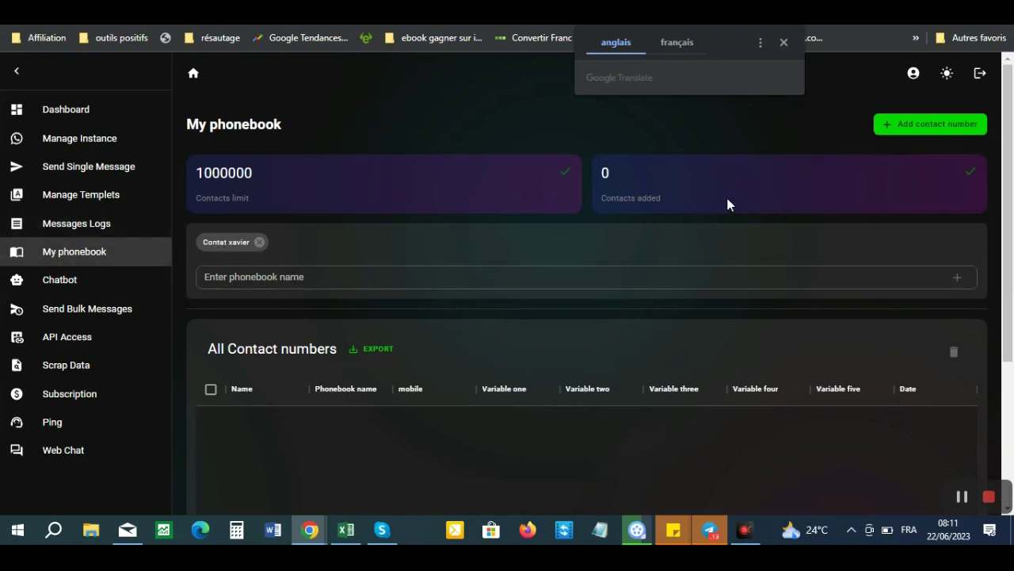
left_click(902, 124)
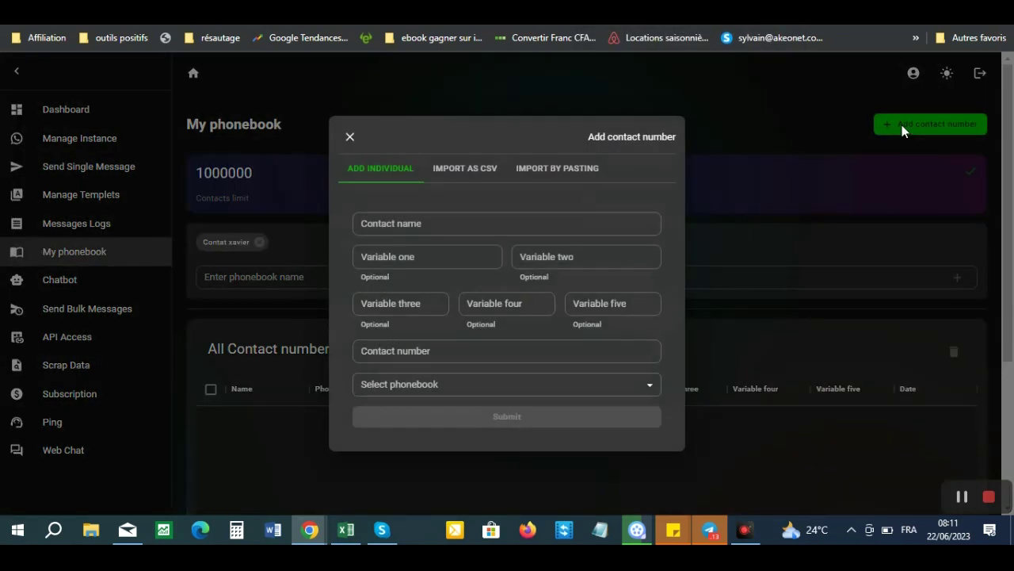
- Switch the Add contact number dialog from individual entry to the IMPORT AS CSV form
left_click(465, 226)
left_click(469, 176)
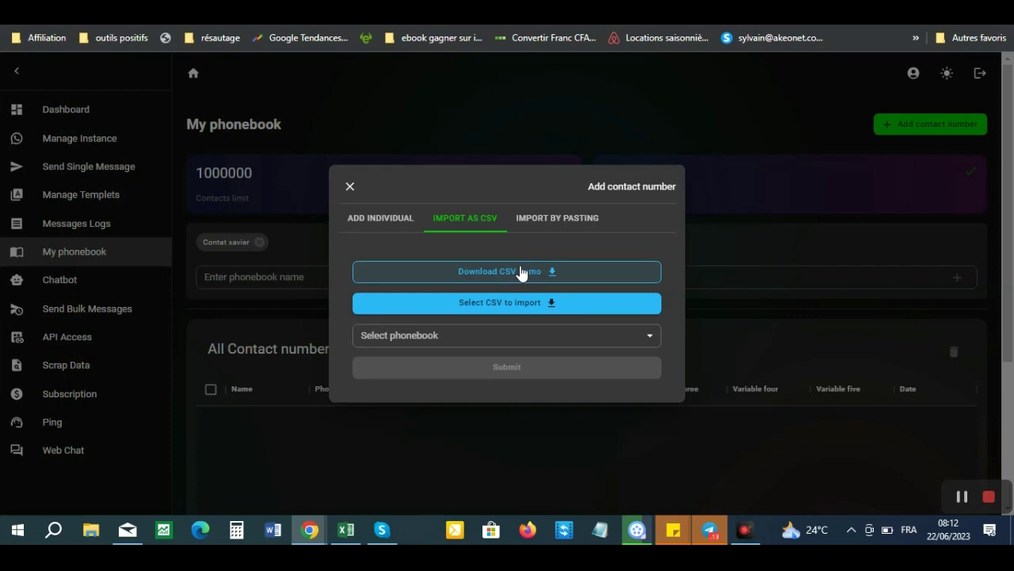
- Choose Contat xavier from the Select phonebook dropdown as the import destination
left_click(451, 338)
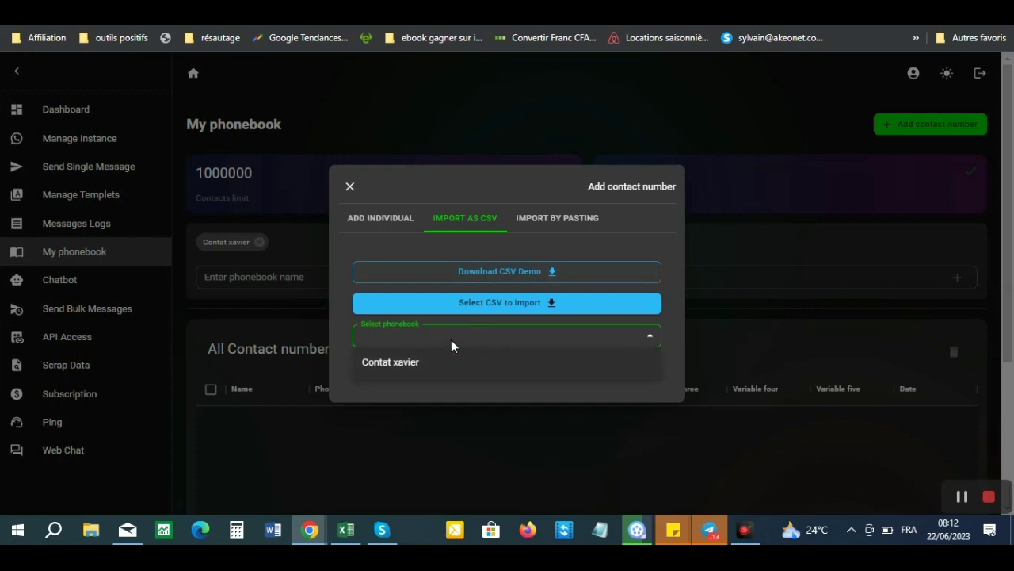
left_click(408, 367)
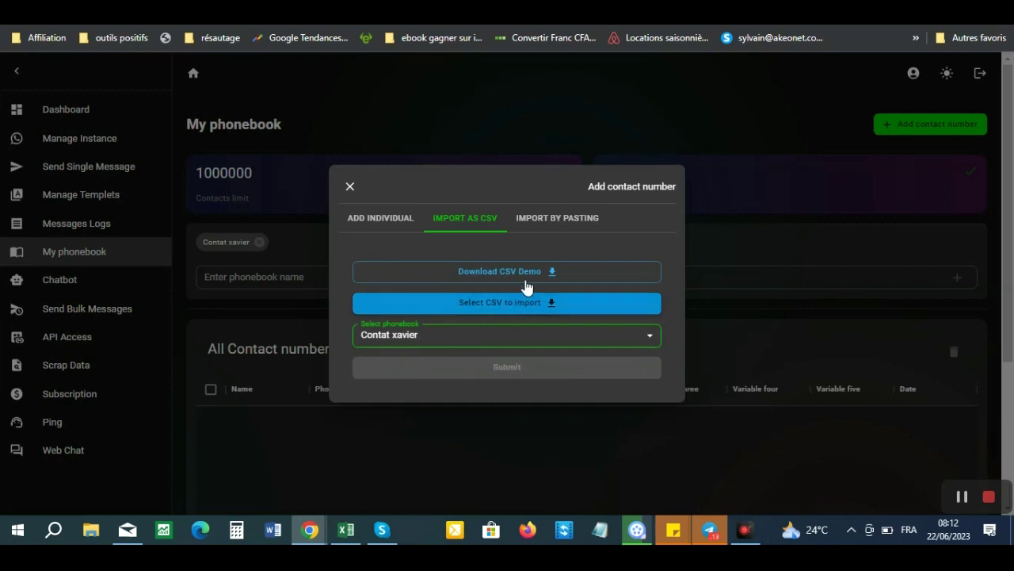
- Download whatsham_contact_importer.csv and view its name, mobile and var_one–var_five columns in Excel
left_click(524, 270)
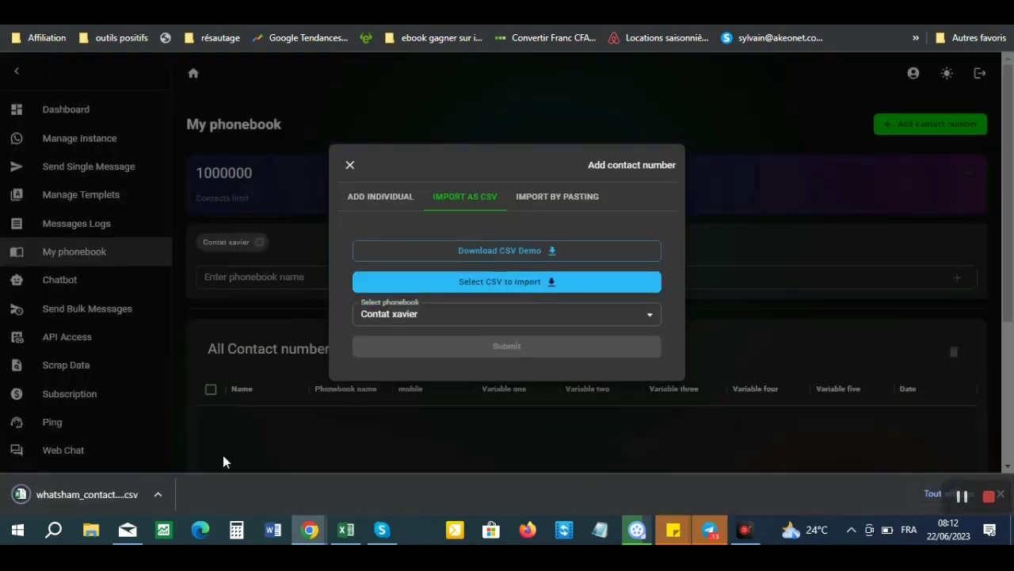
left_click(98, 496)
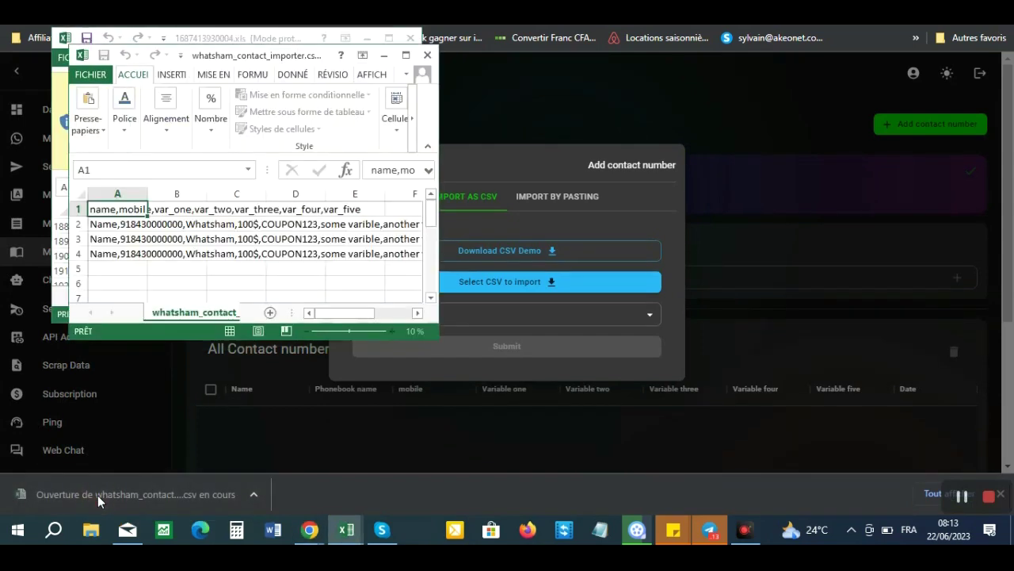
- Close the demo CSV spreadsheet in Excel and open SendPro's CSV file picker
left_click(406, 55)
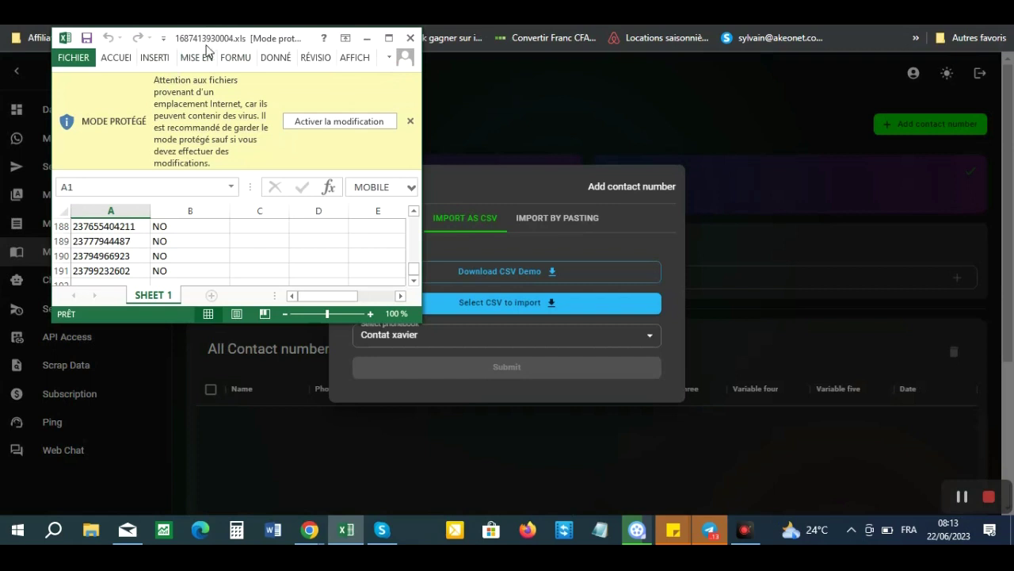
left_click(410, 37)
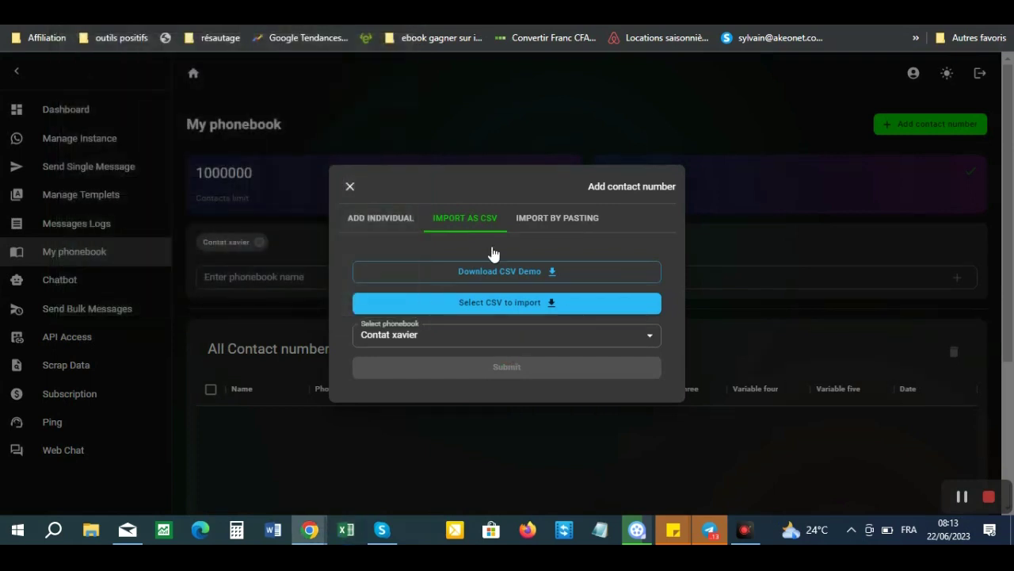
left_click(514, 308)
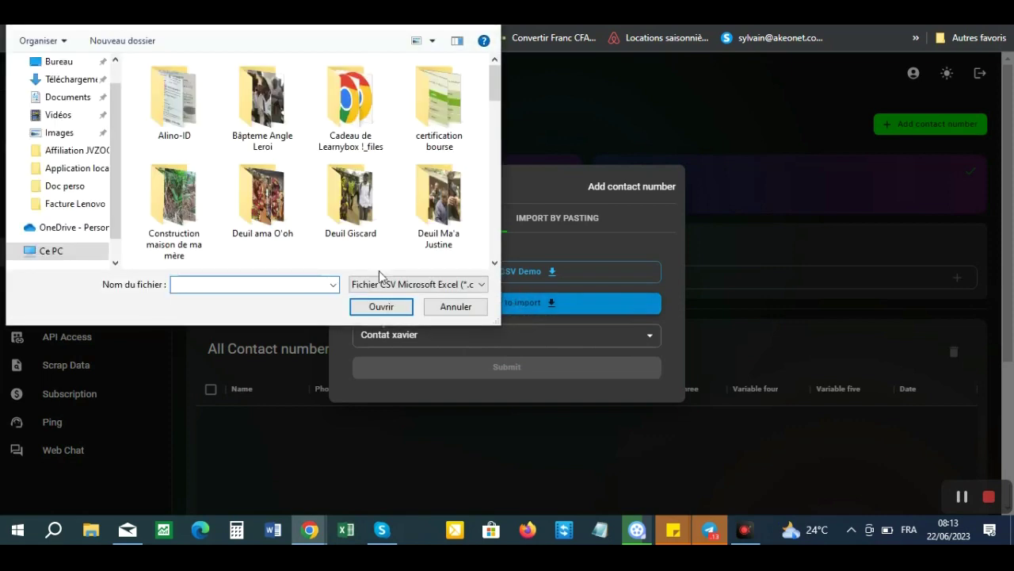
- Show the Téléchargements folder and scroll through its file list
left_click(70, 79)
scroll(212, 244, "up", 8)
left_click(203, 285)
type("18")
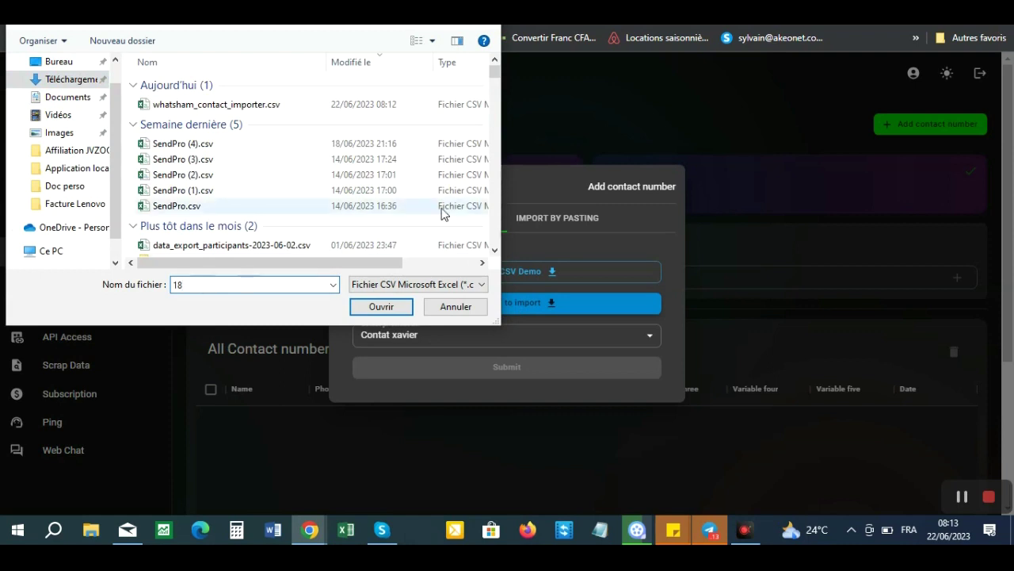
left_click_drag(496, 74, 492, 57)
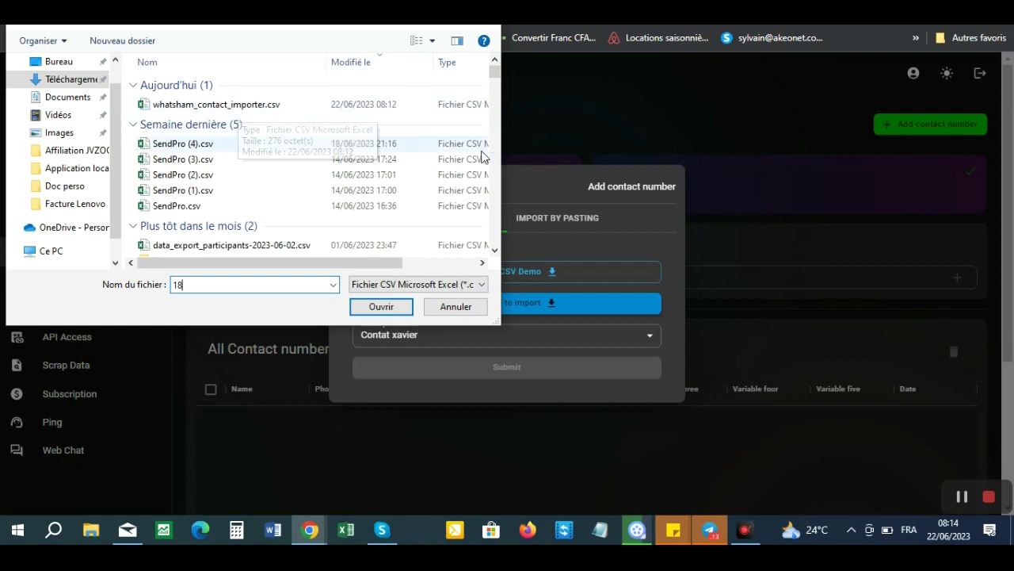
left_click(495, 251)
left_click(496, 251)
left_click(495, 252)
left_click(495, 251)
left_click(496, 251)
left_click(495, 251)
left_click(495, 252)
left_click(496, 251)
left_click(495, 252)
- Select whatsham_contact_importer.csv and load it into the import form
left_click(193, 283)
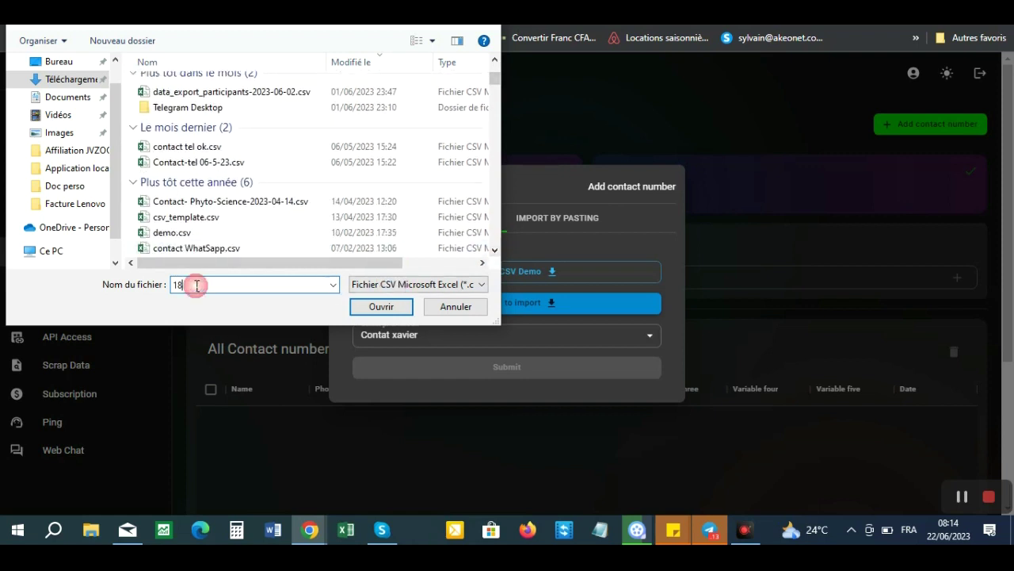
left_click_drag(494, 79, 493, 265)
left_click_drag(486, 211, 497, 80)
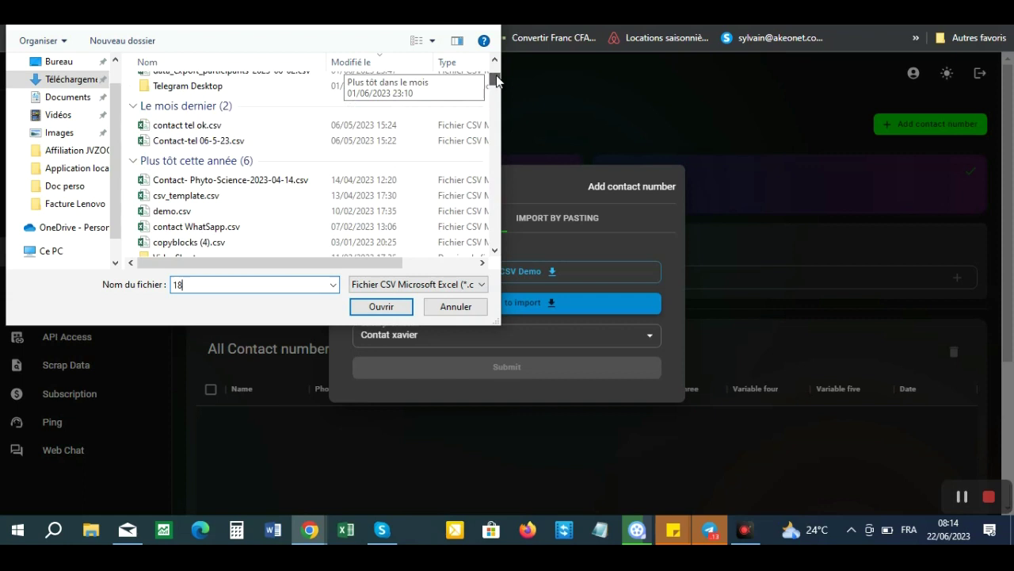
mouse_move(497, 80)
left_mouse_down()
mouse_move(497, 103)
mouse_move(497, 69)
left_mouse_up()
left_click(183, 106)
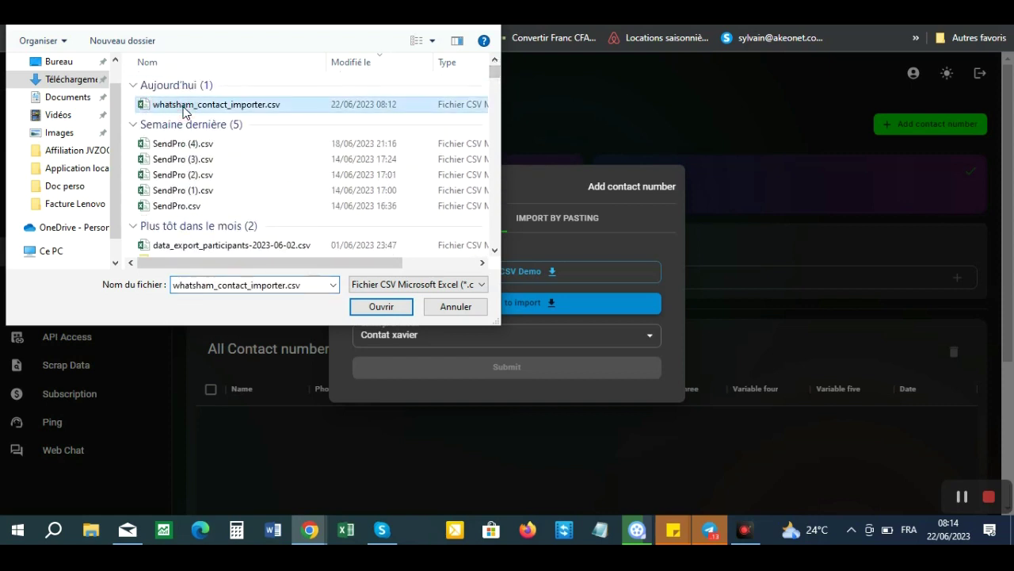
left_click(386, 308)
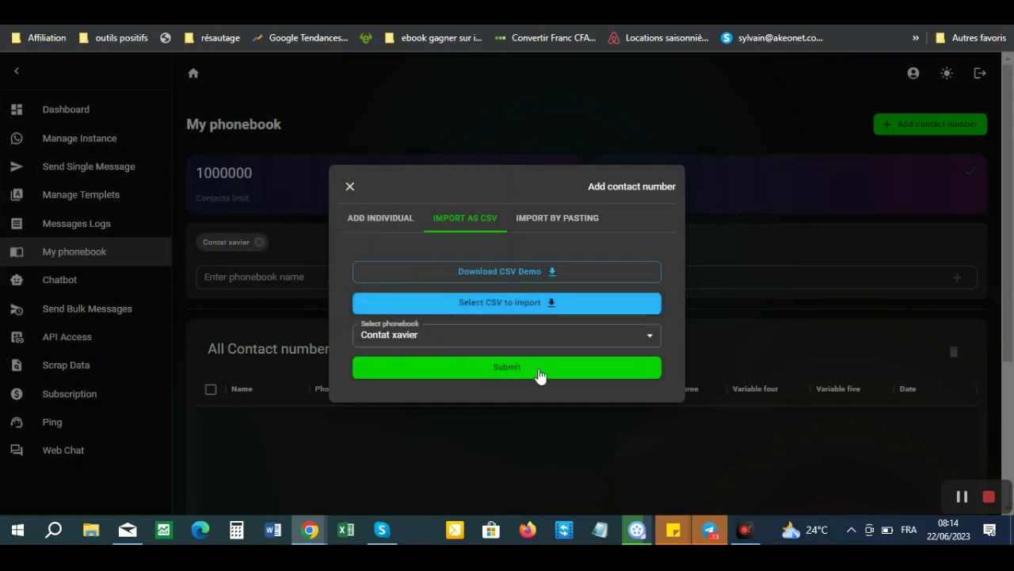
- Submit the import into Contat xavier and review the four resulting contact rows
left_click(511, 369)
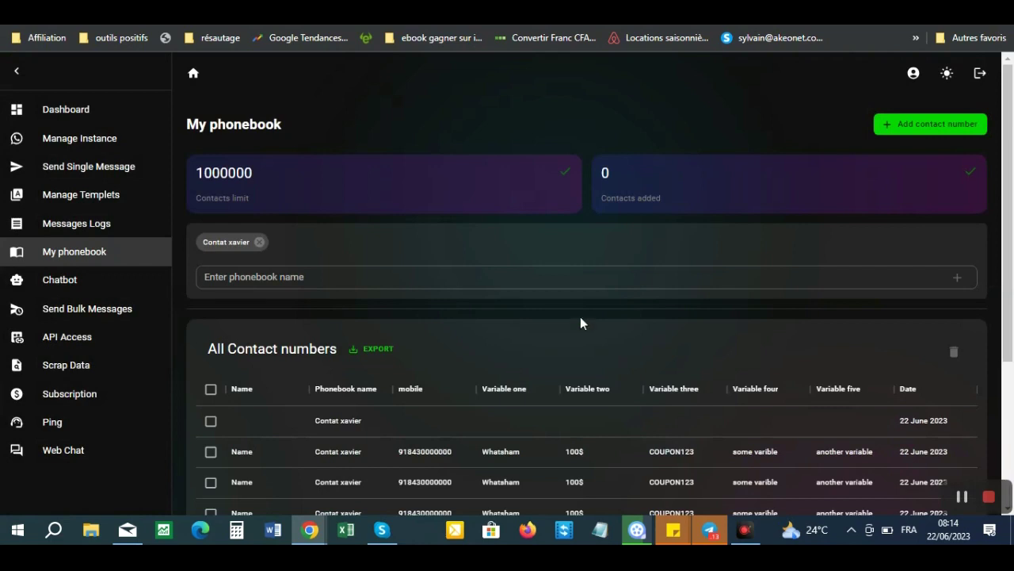
left_click_drag(1011, 151, 1013, 257)
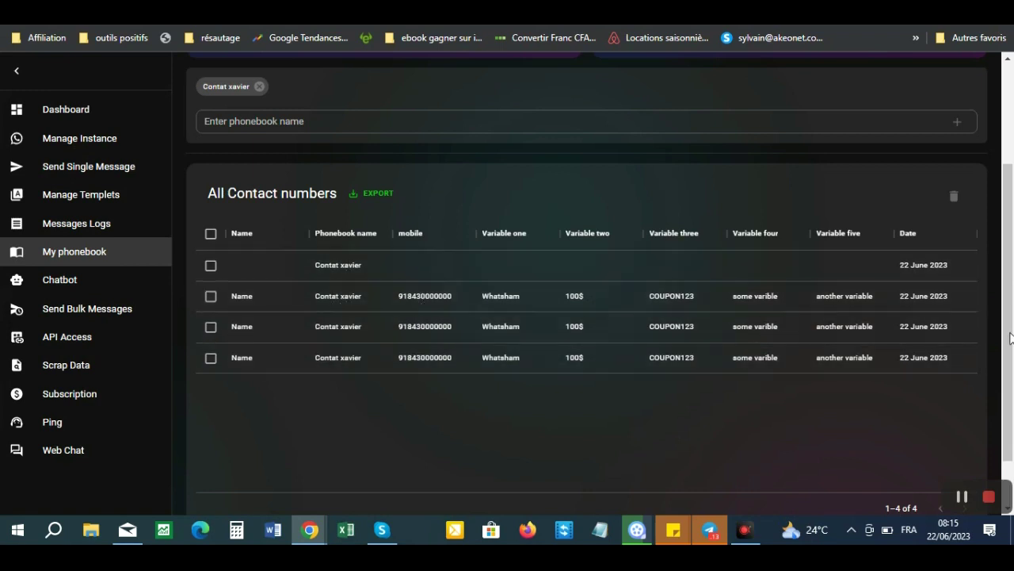
left_click_drag(1010, 328, 1000, 214)
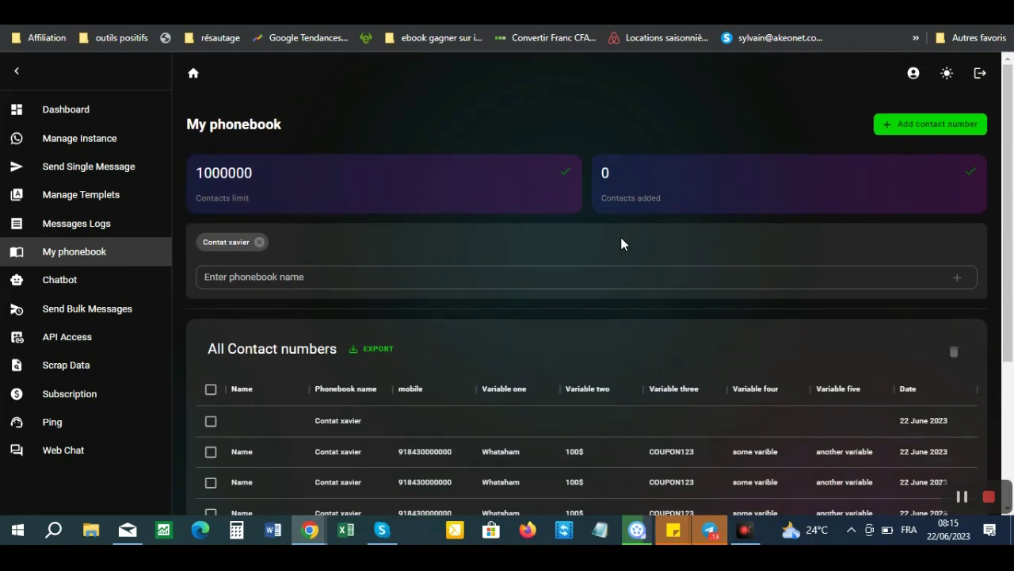
left_click(894, 129)
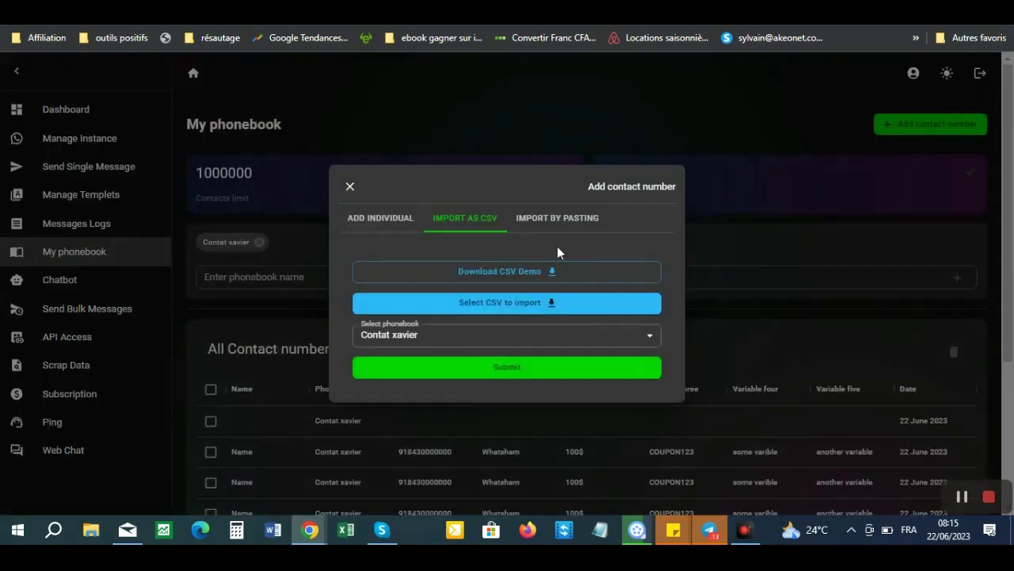
left_click(502, 302)
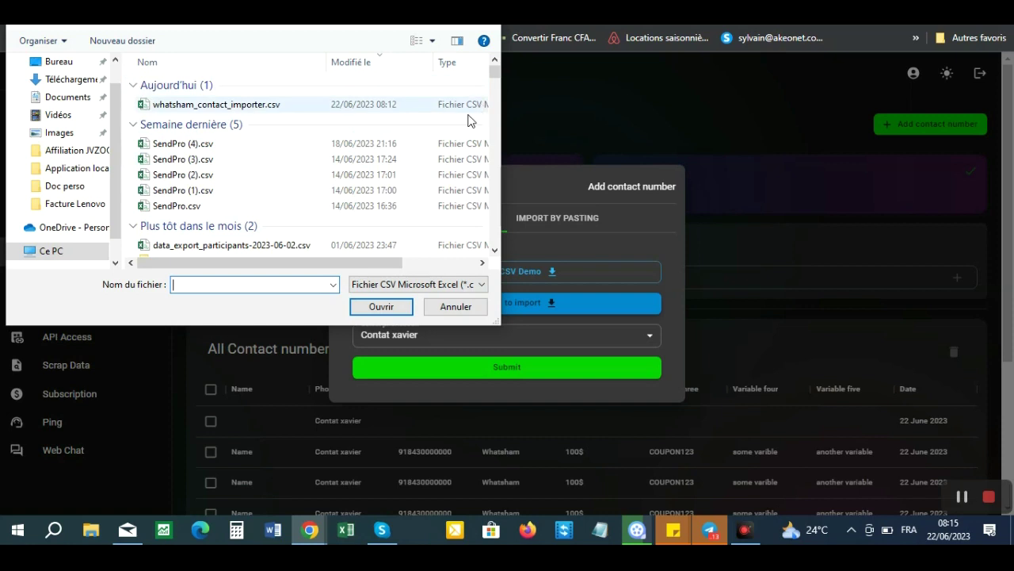
left_click(496, 250)
left_click_drag(495, 250, 495, 250)
left_click(495, 251)
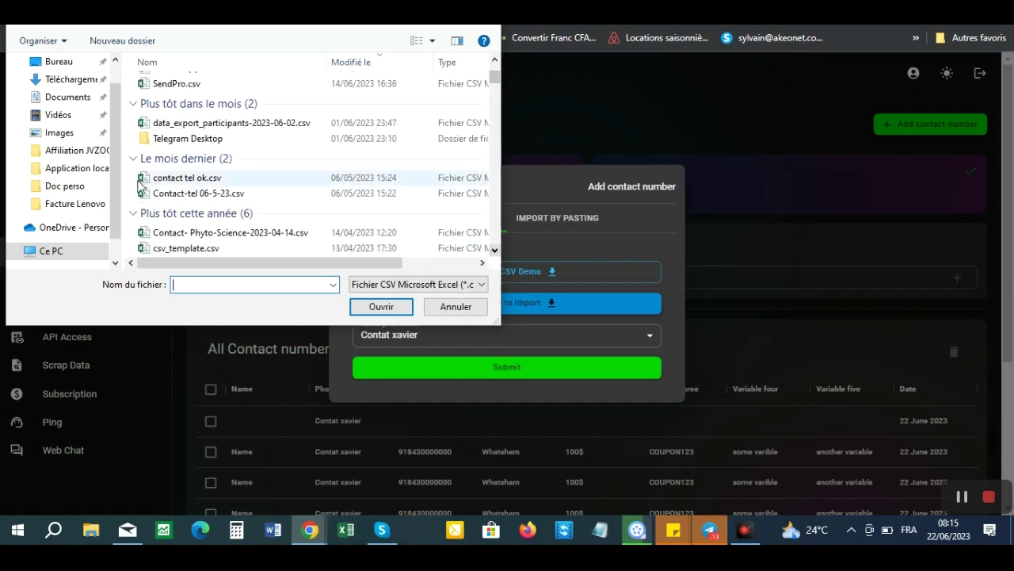
left_click(195, 193)
left_click(380, 307)
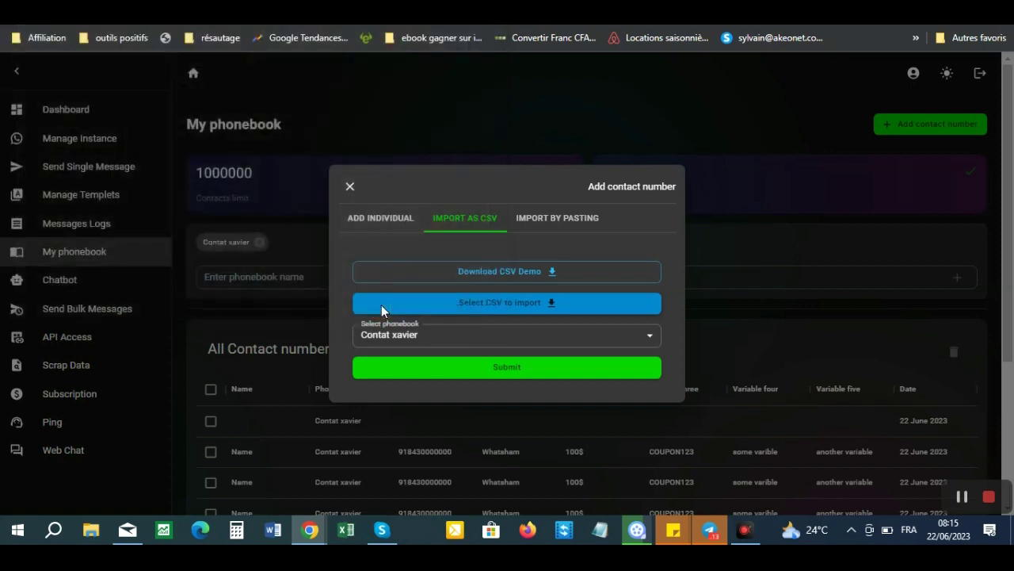
left_click(511, 370)
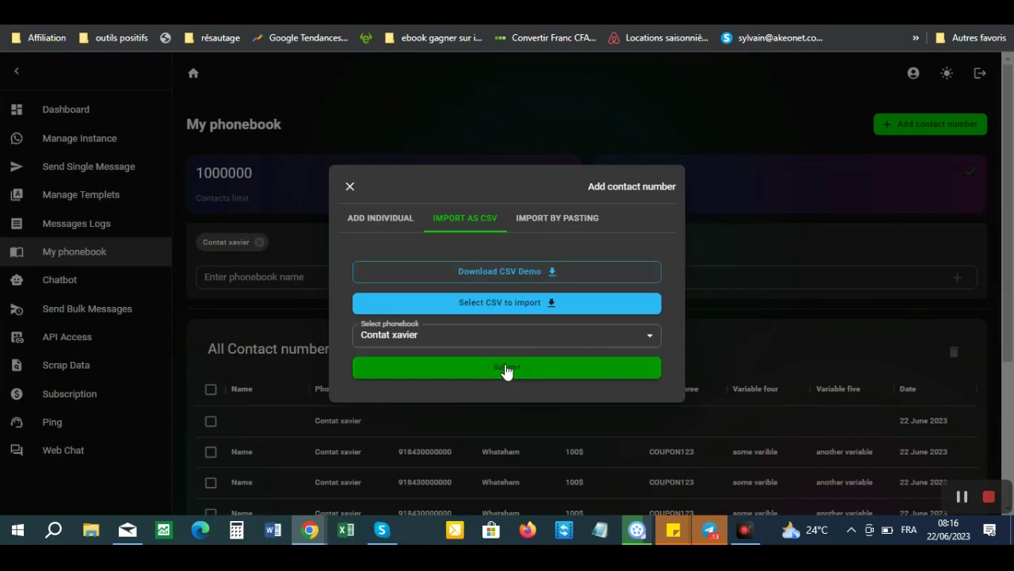
left_click(505, 312)
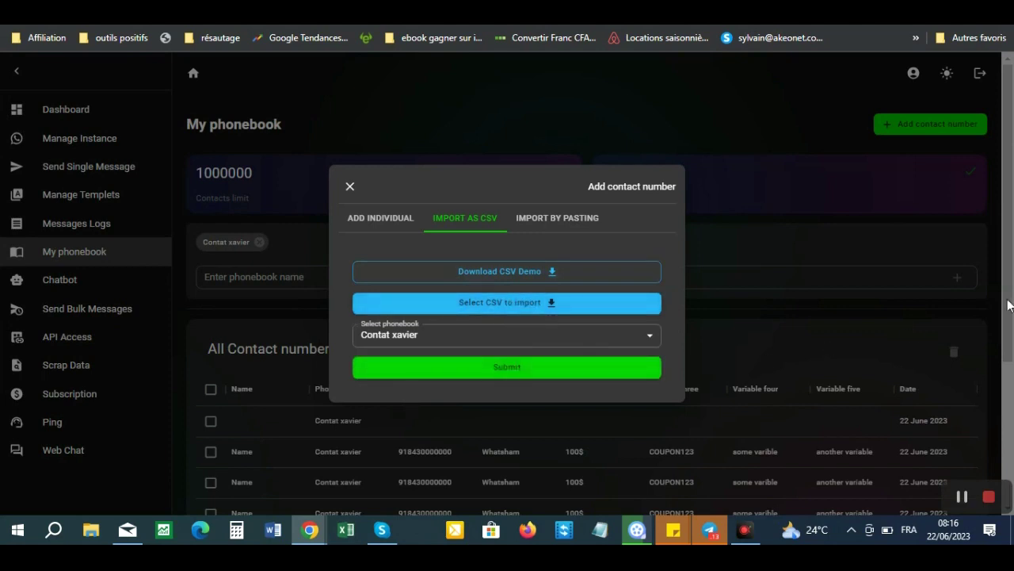
left_click(647, 163)
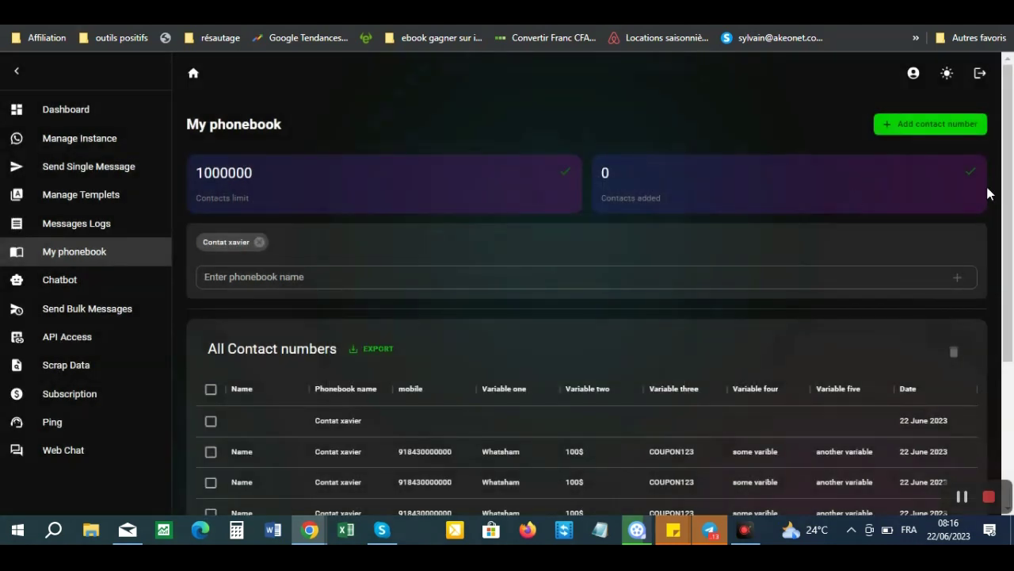
- Reopen the CSV import form and launch its file picker
left_click_drag(1009, 215, 1010, 308)
scroll(1010, 307, "down", 2)
scroll(1010, 278, "up", 2)
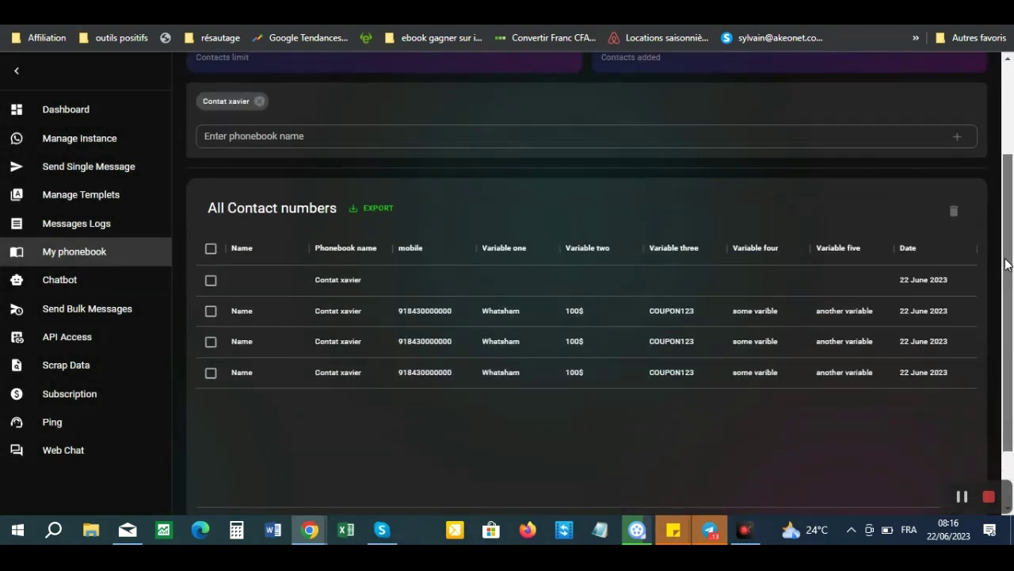
left_click_drag(1007, 242, 950, 155)
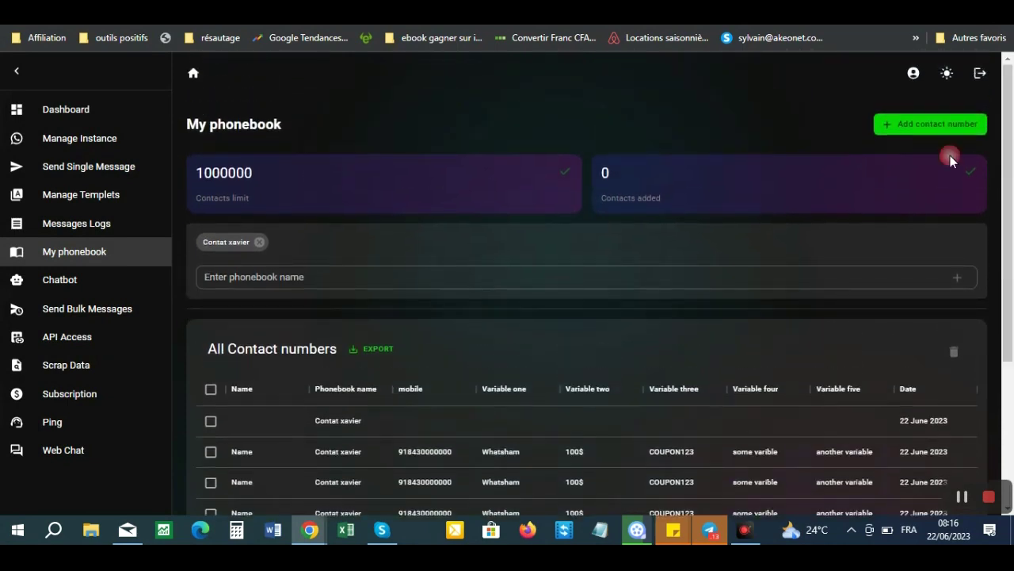
left_click(905, 123)
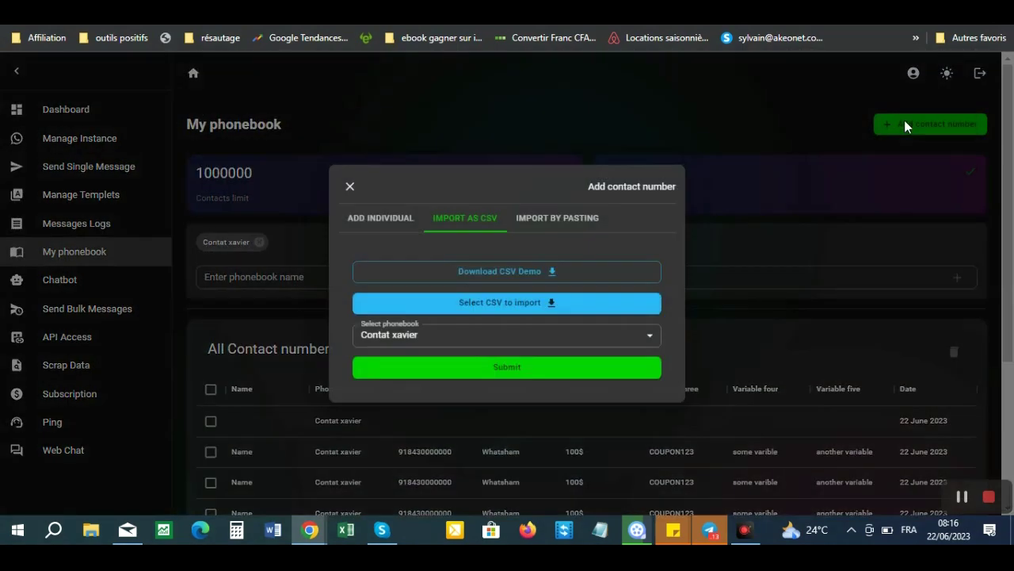
left_click(512, 298)
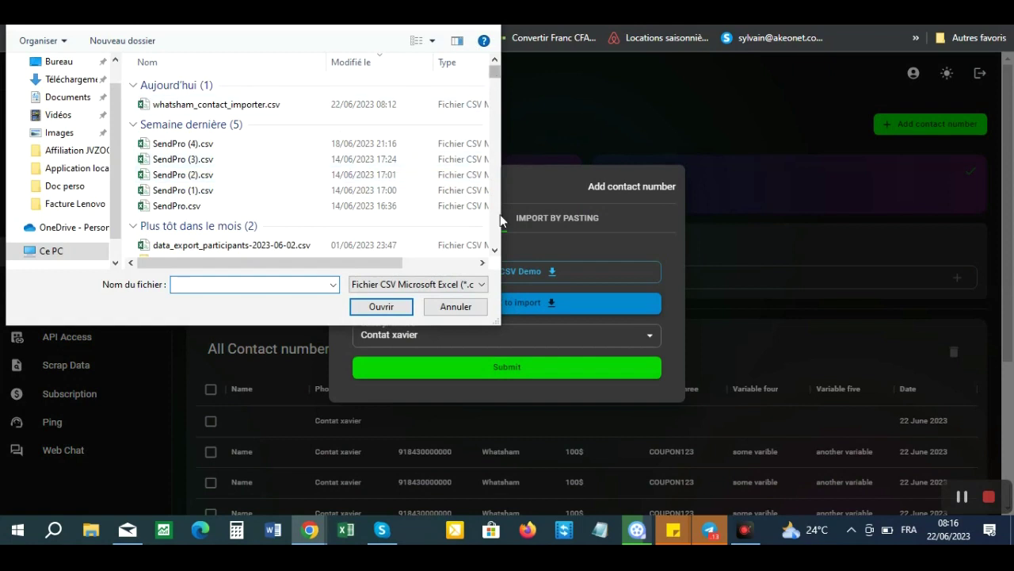
- Scroll the file list and open SendPro (4).csv for import
left_click(494, 252)
left_click(495, 252)
left_click(494, 252)
left_click(494, 252)
left_click(495, 252)
left_click(494, 252)
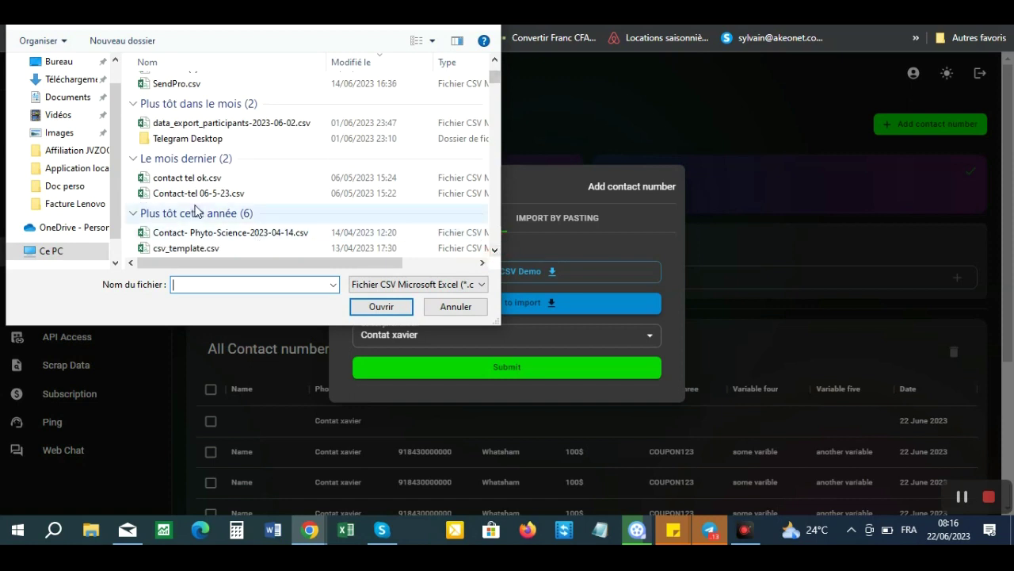
left_click(495, 252)
left_click(495, 251)
left_click(496, 251)
left_click(495, 251)
left_click(495, 252)
left_click(494, 252)
left_click(495, 252)
left_click(495, 252)
left_click(495, 252)
left_click(495, 252)
left_click(495, 252)
left_click(495, 252)
left_click(495, 252)
left_click(495, 251)
left_click(494, 251)
left_click(495, 251)
left_click(495, 251)
left_click(495, 251)
left_click(494, 251)
left_click(494, 251)
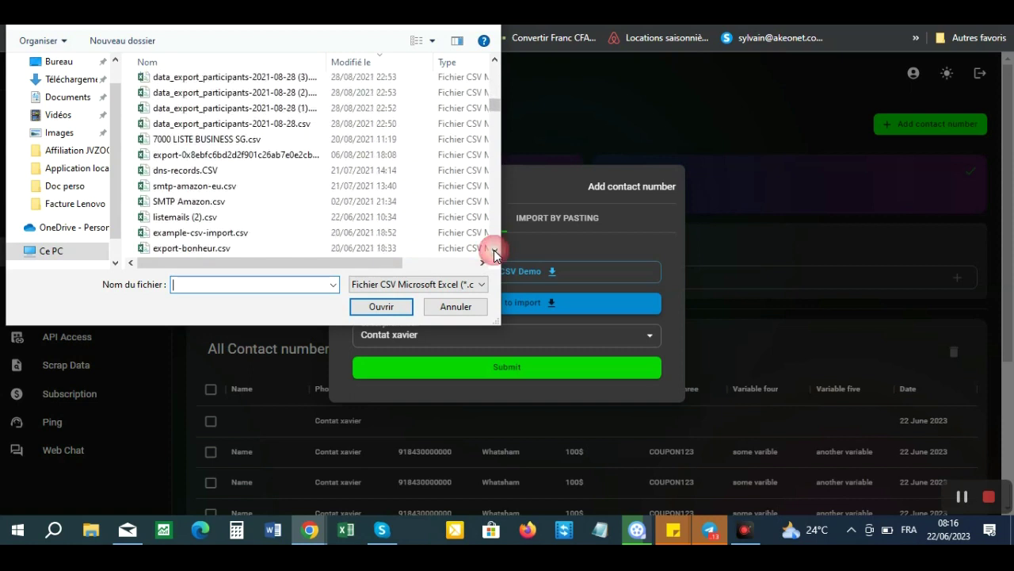
left_click(494, 252)
left_click(494, 252)
left_click(495, 252)
left_click(495, 252)
left_click(495, 252)
left_click(495, 252)
left_click(495, 252)
left_click(495, 252)
left_click(495, 252)
left_click(494, 252)
left_click(494, 252)
left_click(495, 252)
left_click(494, 252)
left_click(495, 252)
left_click(495, 252)
left_click(495, 252)
left_click(495, 252)
left_click(494, 252)
left_click(494, 252)
left_click(494, 252)
left_click(495, 252)
left_click(494, 252)
left_click(494, 252)
left_click(494, 252)
left_click(495, 252)
left_click(495, 252)
left_click(495, 252)
left_click(494, 252)
left_click(494, 252)
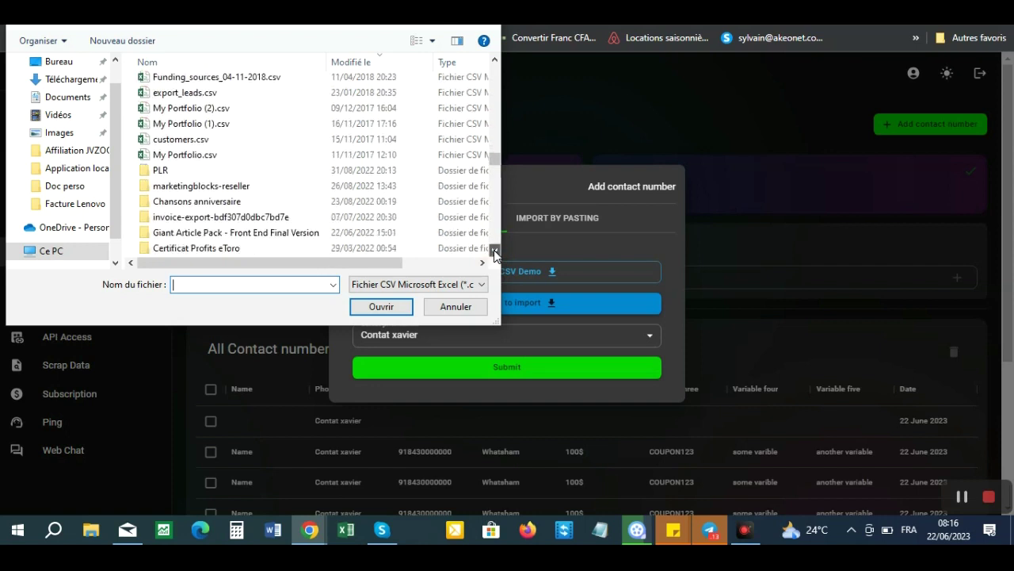
left_click(495, 252)
left_click(494, 252)
left_click(494, 252)
left_click(495, 252)
left_click(495, 252)
left_click(495, 252)
left_click(494, 252)
left_click(495, 252)
left_click(495, 252)
left_click(494, 252)
left_click(494, 252)
left_click(494, 252)
left_click(495, 252)
left_click(494, 252)
left_click(494, 252)
left_click(495, 252)
left_click(494, 252)
left_click(495, 252)
left_click(495, 252)
left_click(494, 252)
left_click(495, 252)
left_click(494, 252)
left_click(495, 252)
left_click(494, 252)
left_click(494, 252)
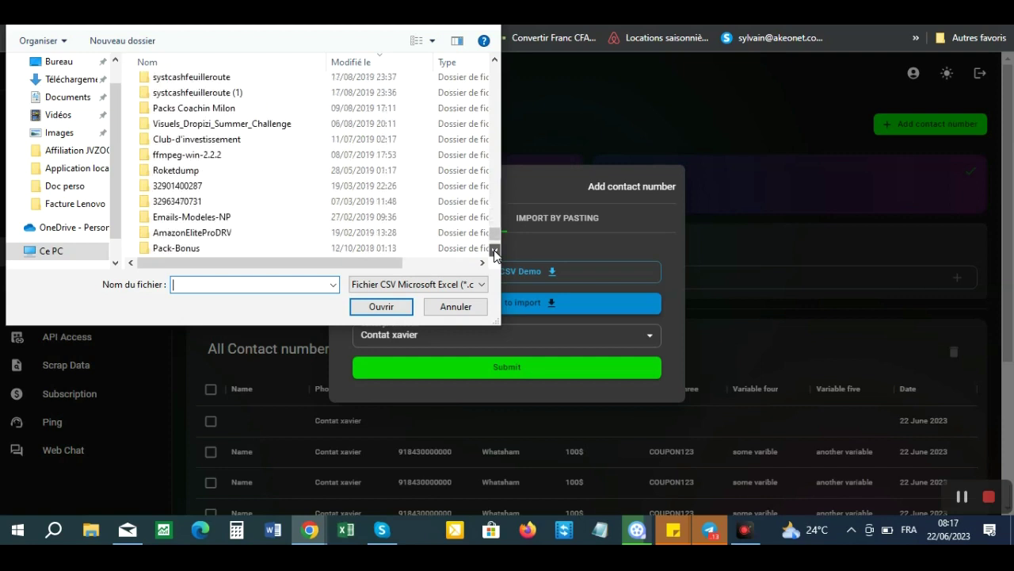
left_click(495, 252)
left_click(494, 252)
left_click(494, 243)
left_click_drag(495, 242, 486, 60)
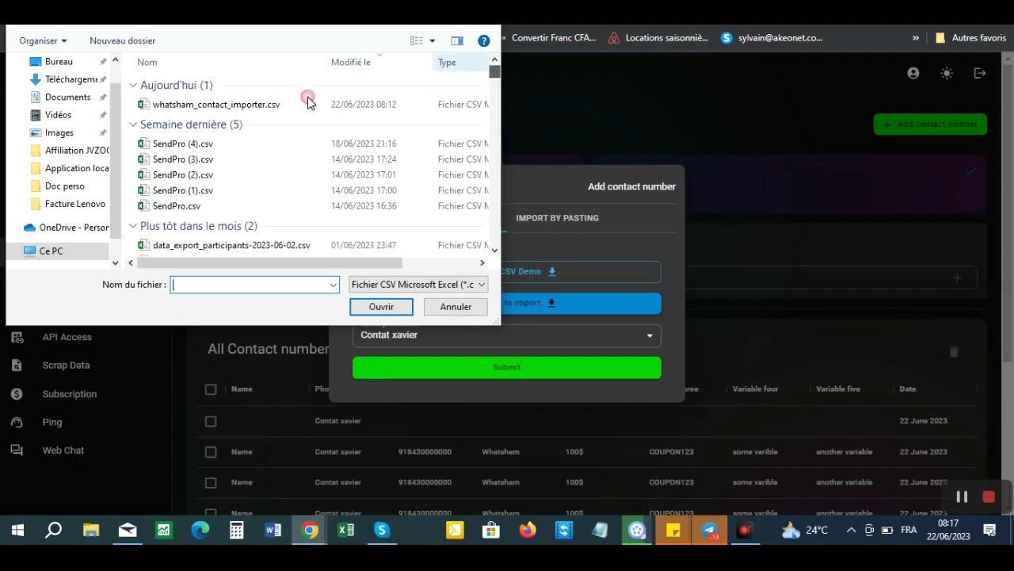
left_click(172, 146)
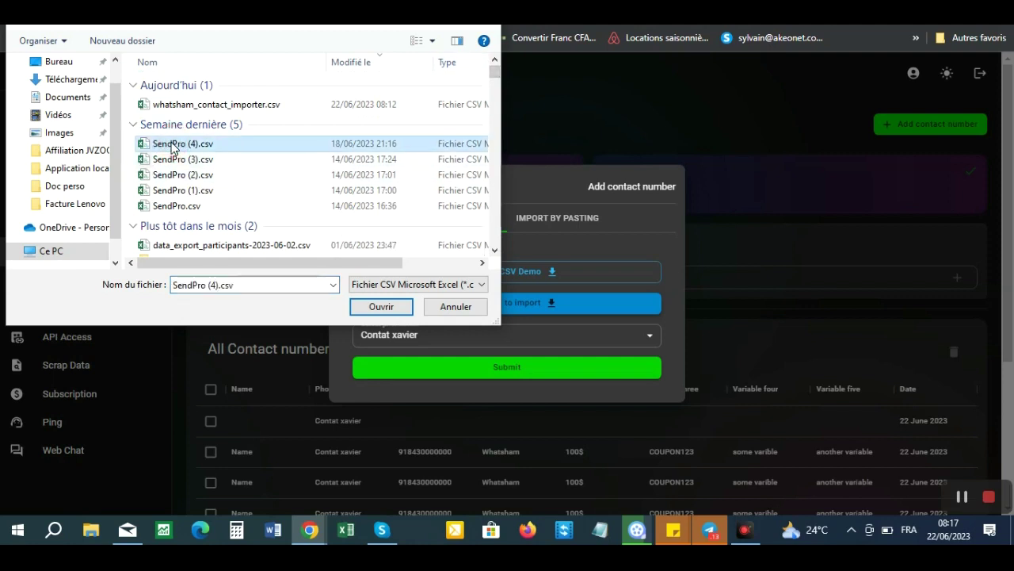
left_click(379, 306)
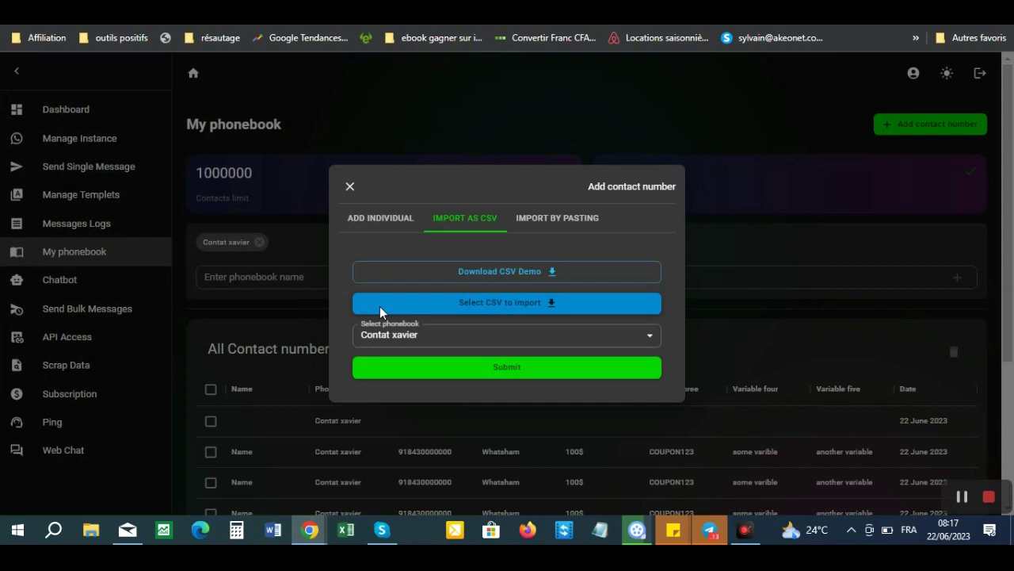
- Import the contacts into the existing phonebook and close the Add contact number form
left_click(464, 334)
left_click(420, 365)
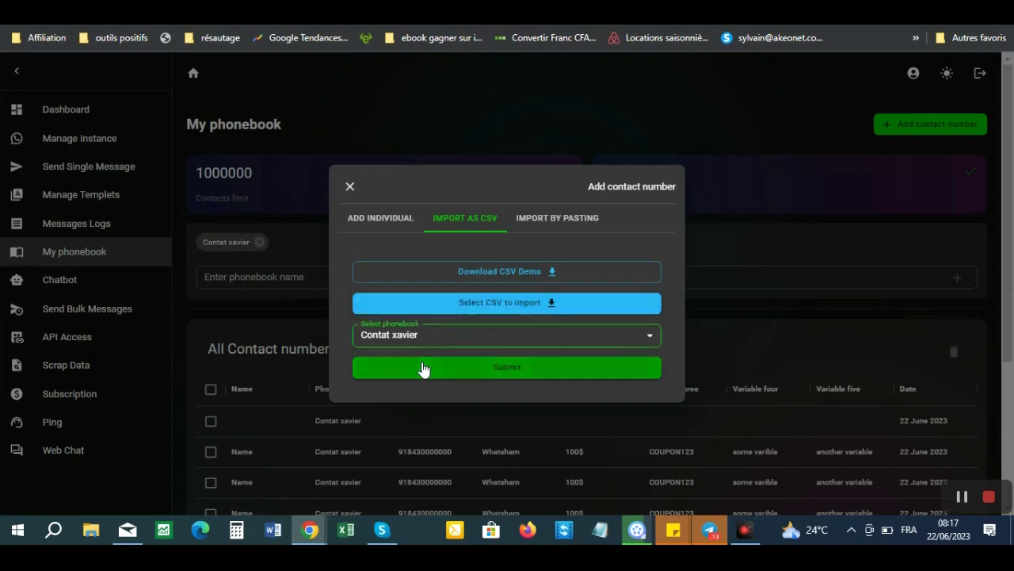
left_click(516, 375)
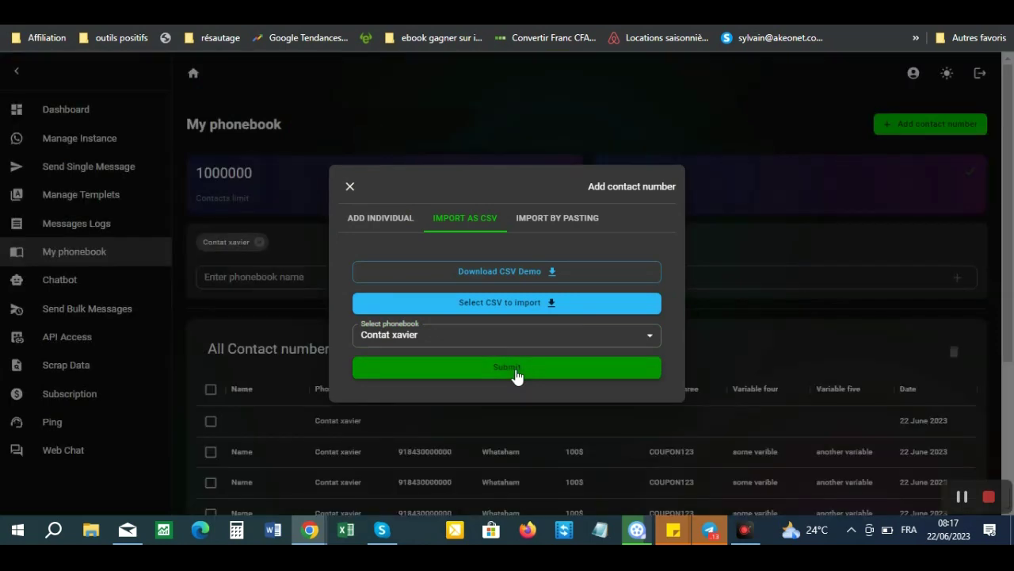
left_click(350, 188)
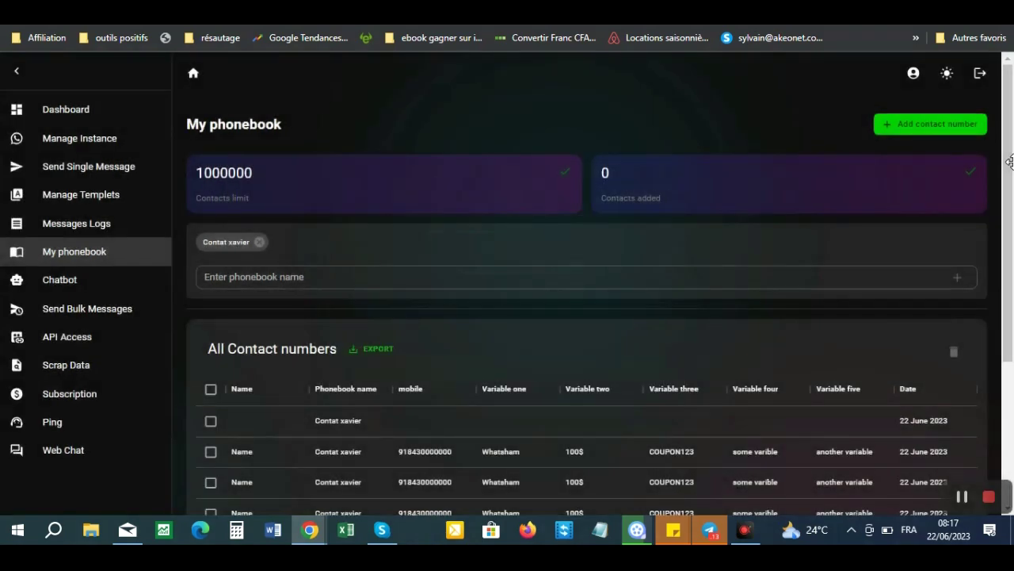
- Review the phonebook contact table, then go to Send Single Message
scroll(1011, 161, "down", 2)
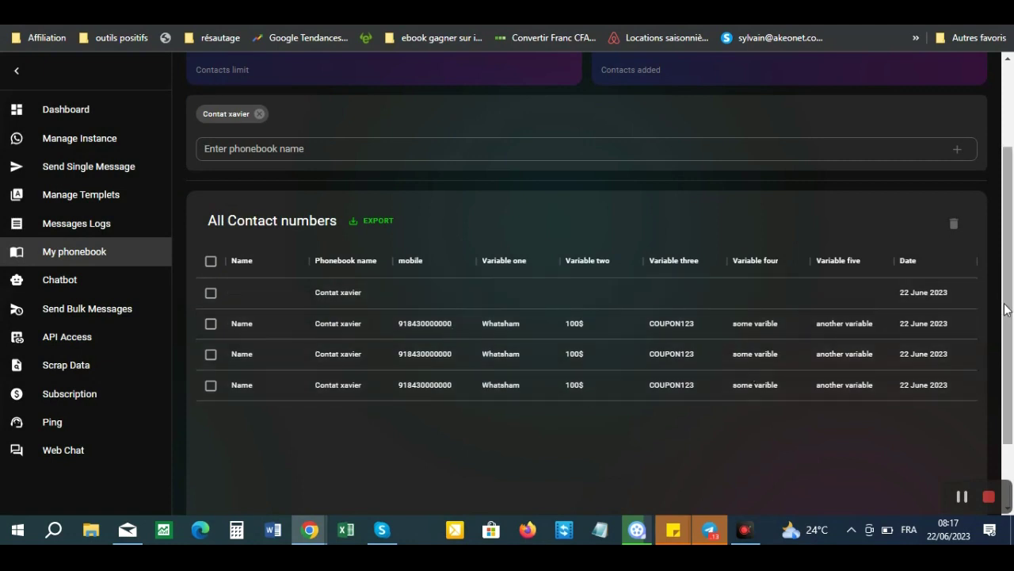
left_click_drag(1008, 307, 1008, 272)
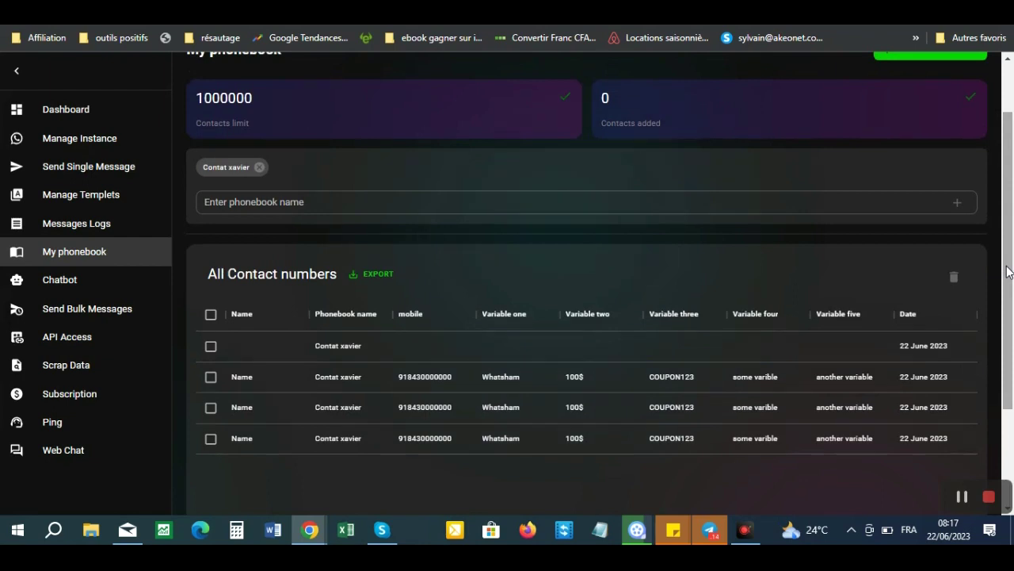
scroll(555, 254, "up", 1)
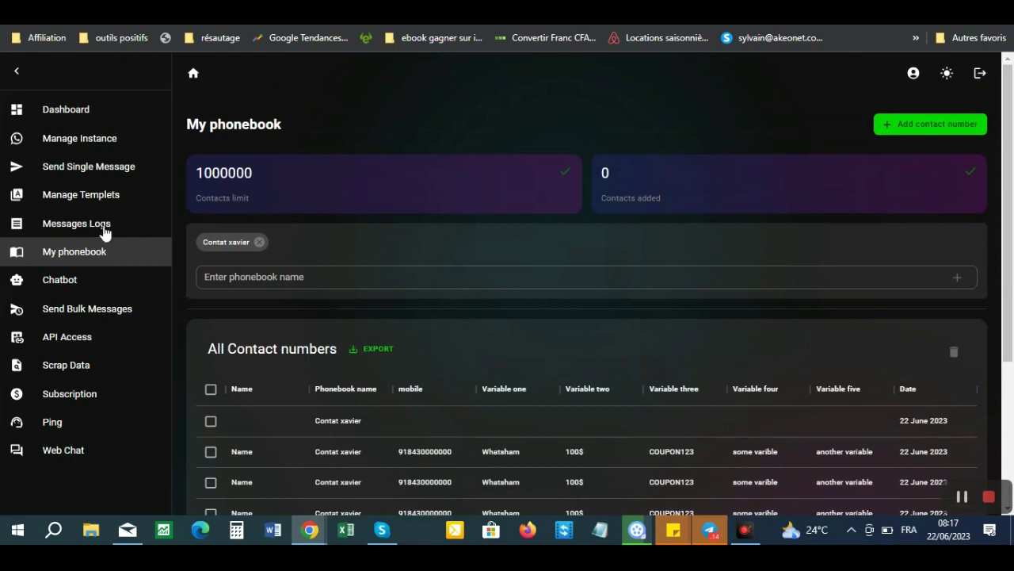
left_click(91, 174)
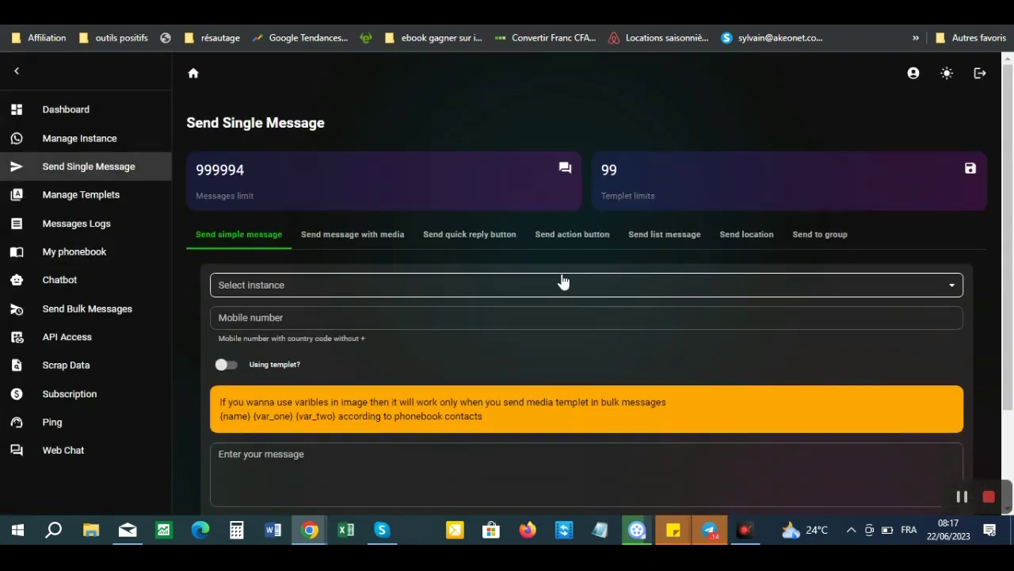
- Switch to Send list message, choose the Xavier instance, and bring up Add list
left_click(664, 234)
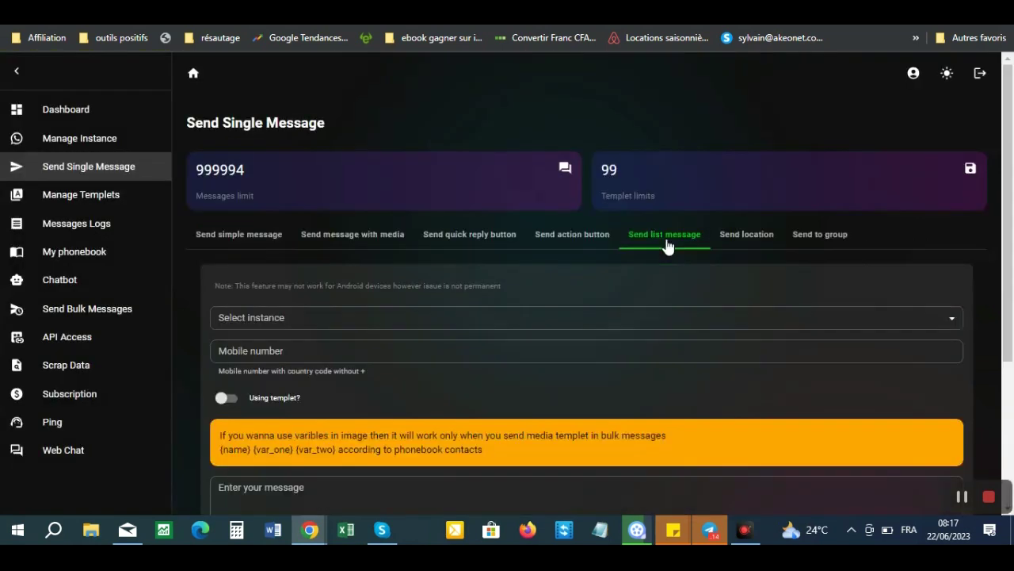
left_click(356, 317)
left_click(267, 346)
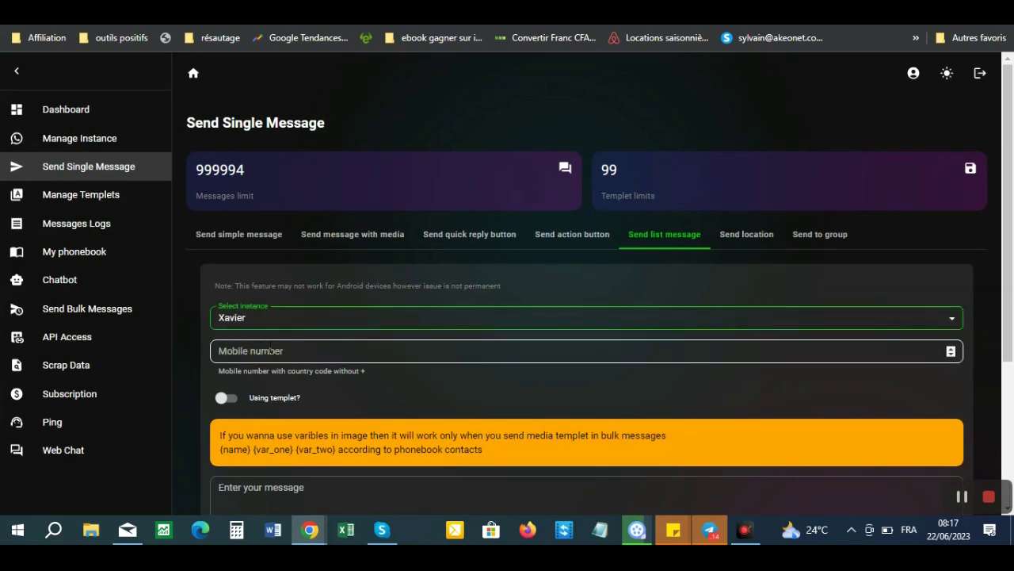
left_click(368, 353)
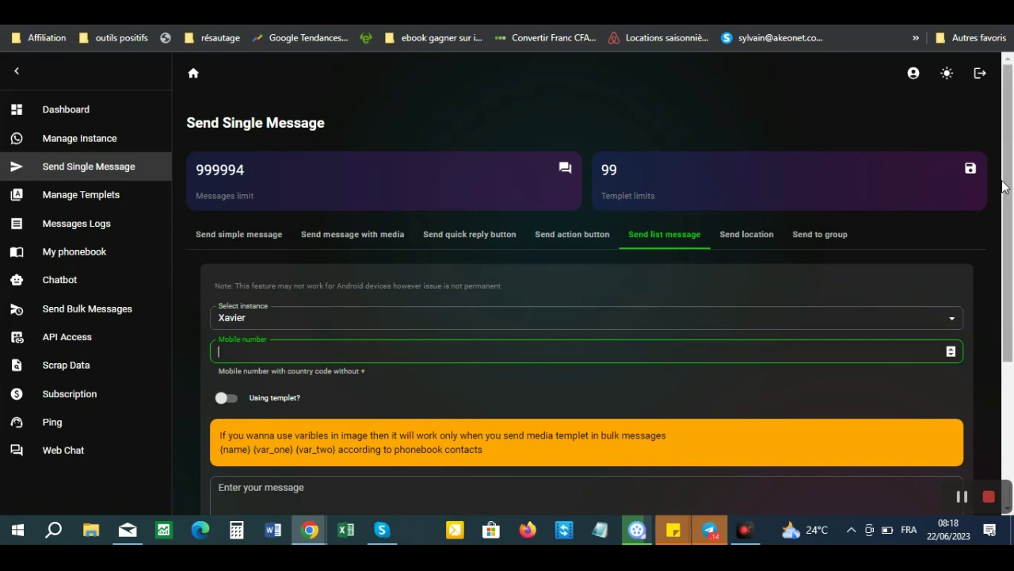
scroll(1008, 190, "down", 2)
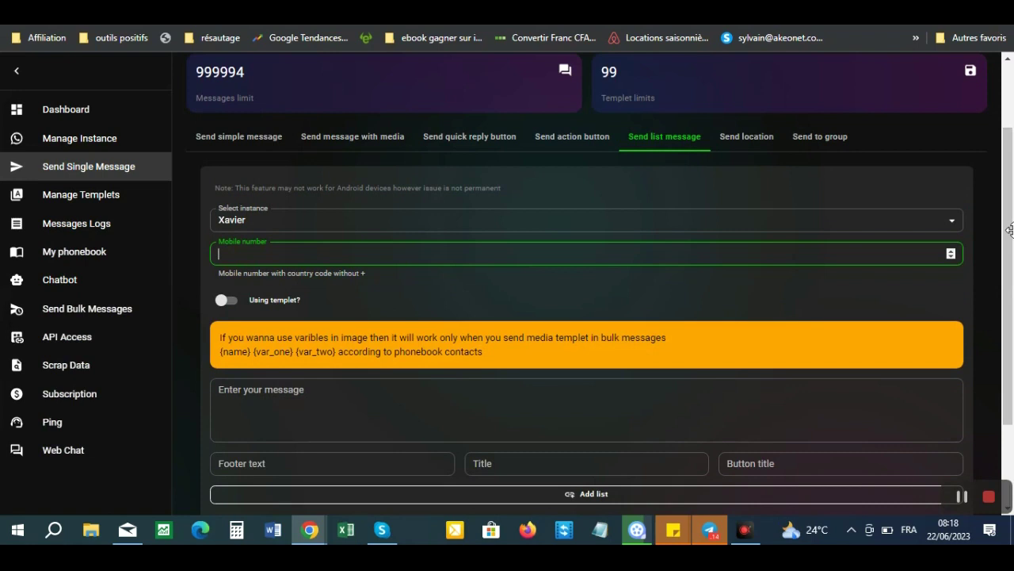
scroll(1009, 273, "down", 1)
scroll(1010, 274, "down", 1)
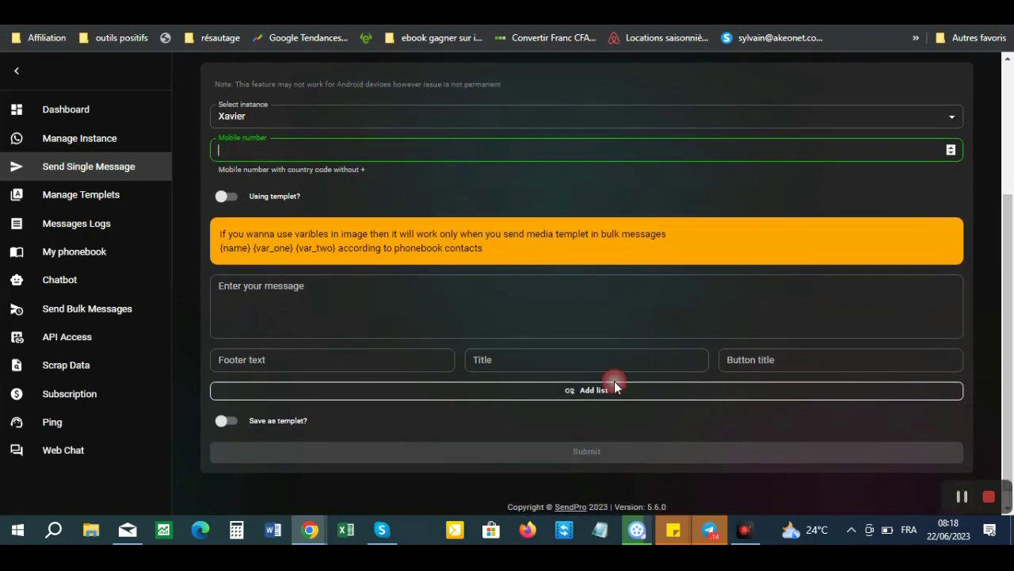
left_click(570, 394)
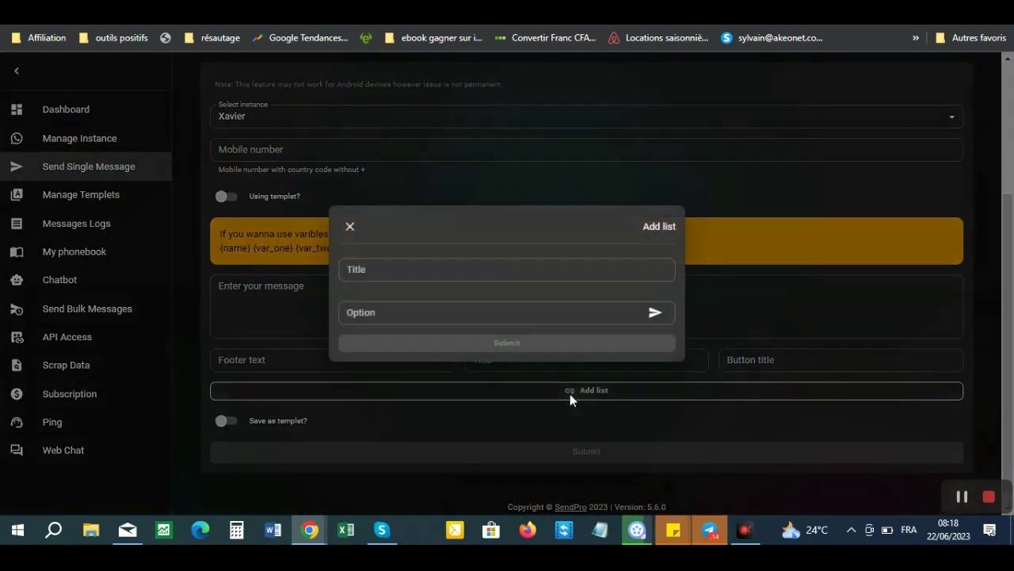
- Create a 'Contact Xavier' list with one 'Contact Xavier' option, replacing a stray 'Liste' option
left_click(424, 269)
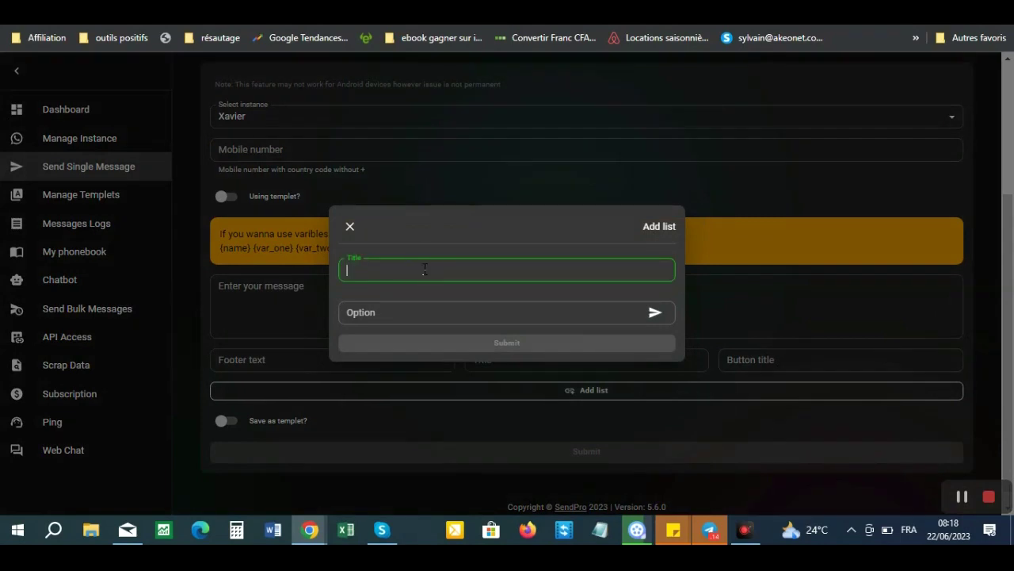
type("Contact Xavier")
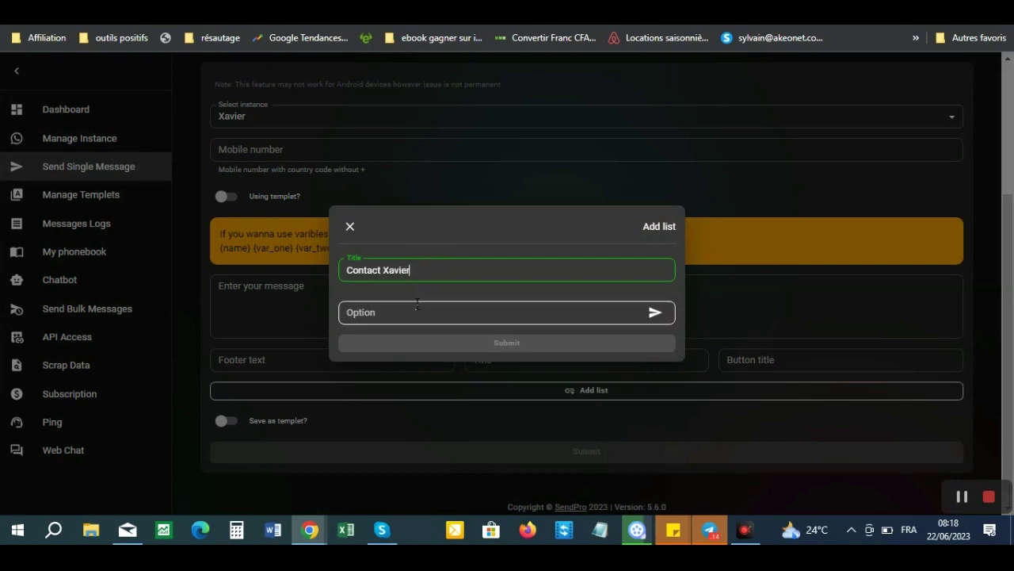
left_click(411, 313)
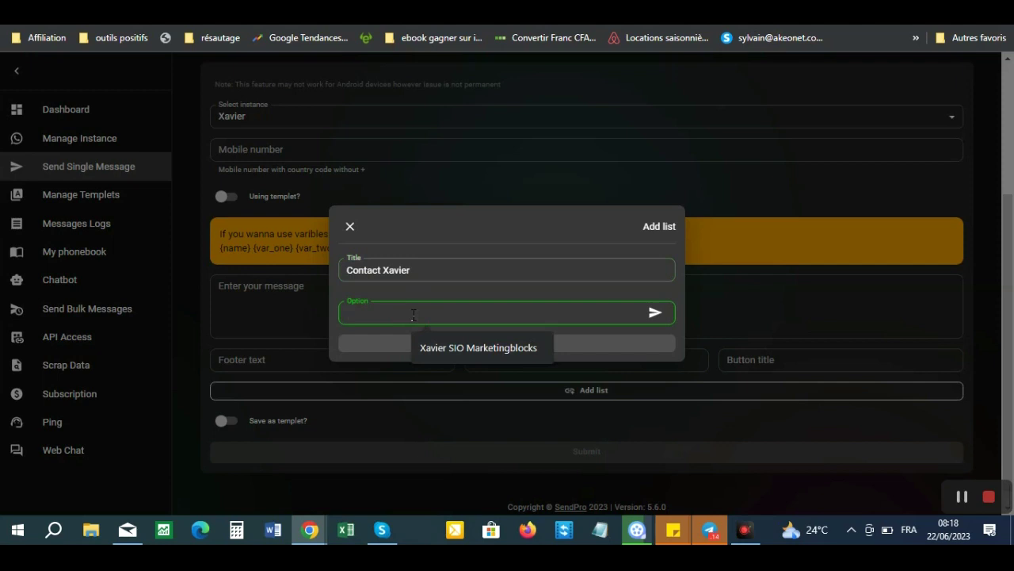
type("Liste")
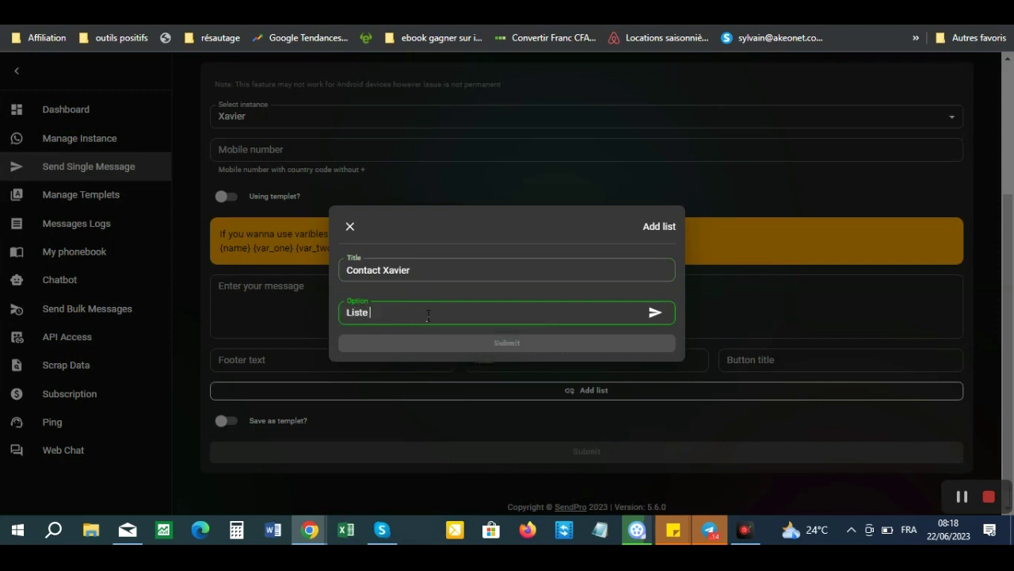
left_click(655, 314)
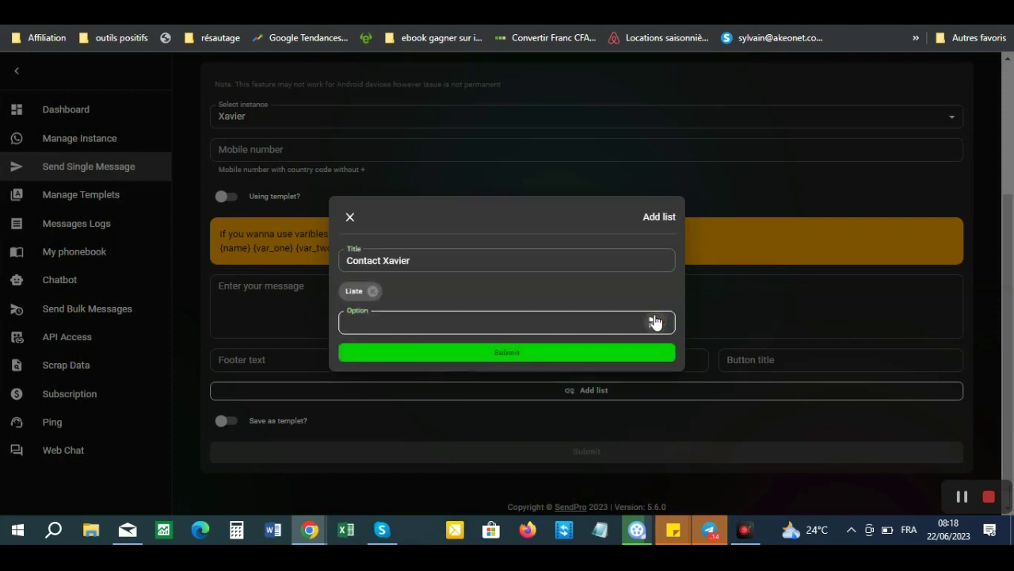
left_click(373, 291)
left_click(402, 316)
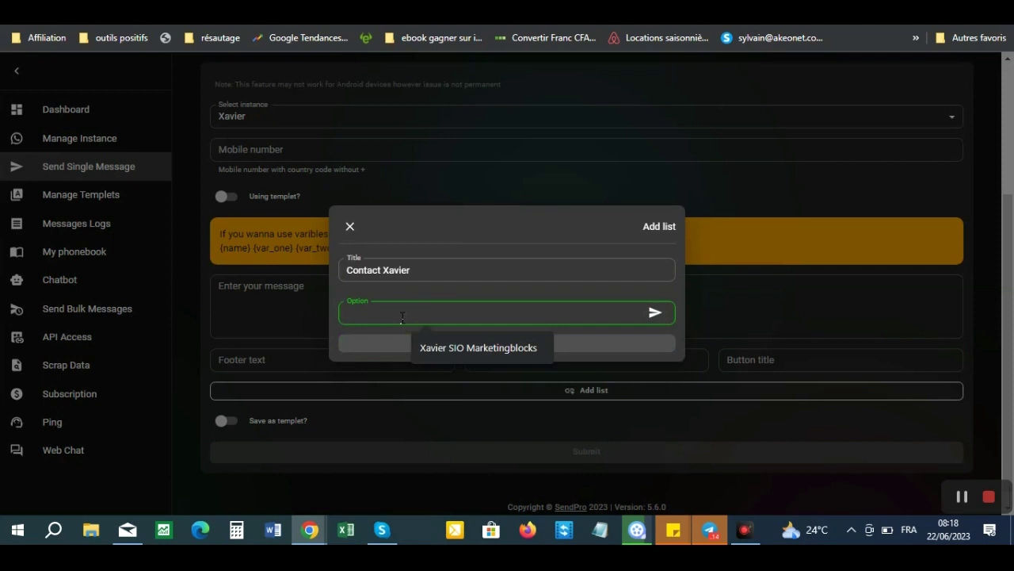
type("Contact Xavier")
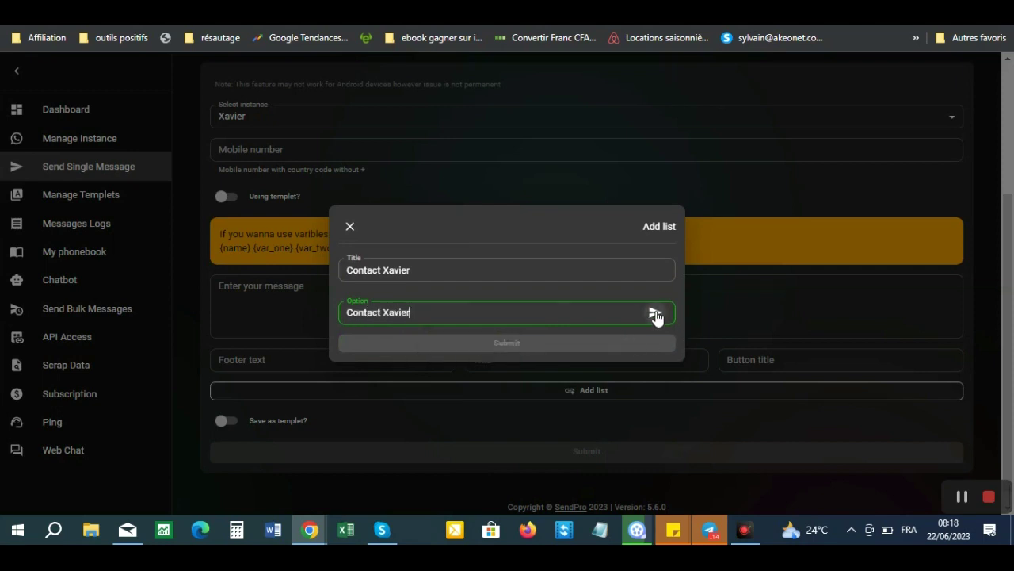
left_click(655, 313)
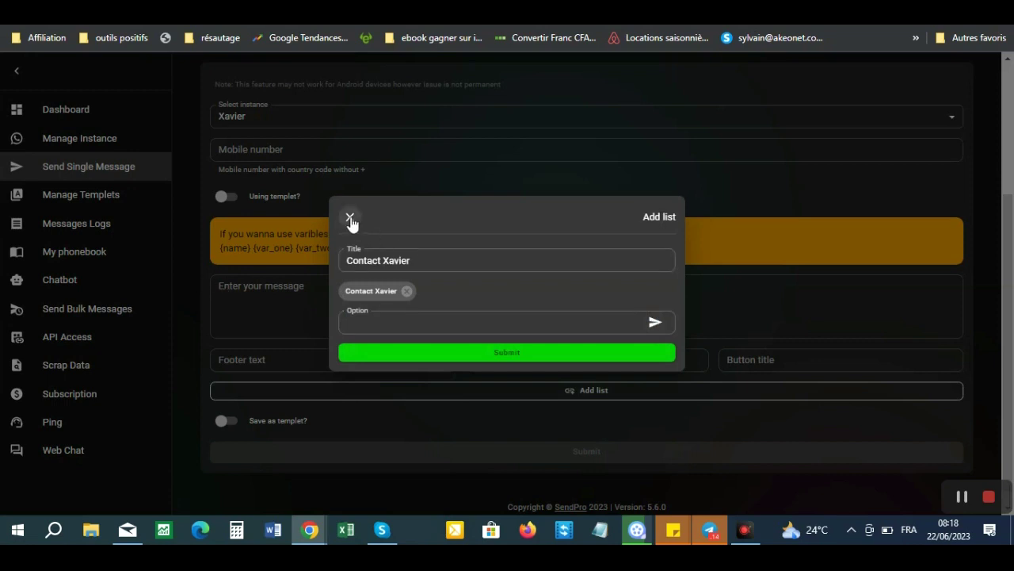
left_click(508, 352)
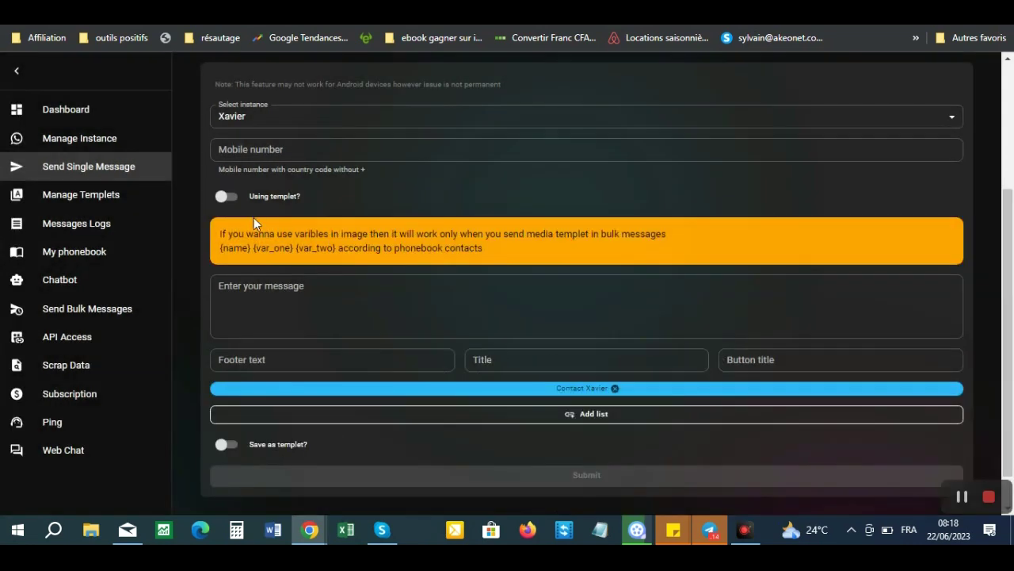
- Check the template option, return to direct messaging, and scroll to the Contact Xavier list
left_click(227, 196)
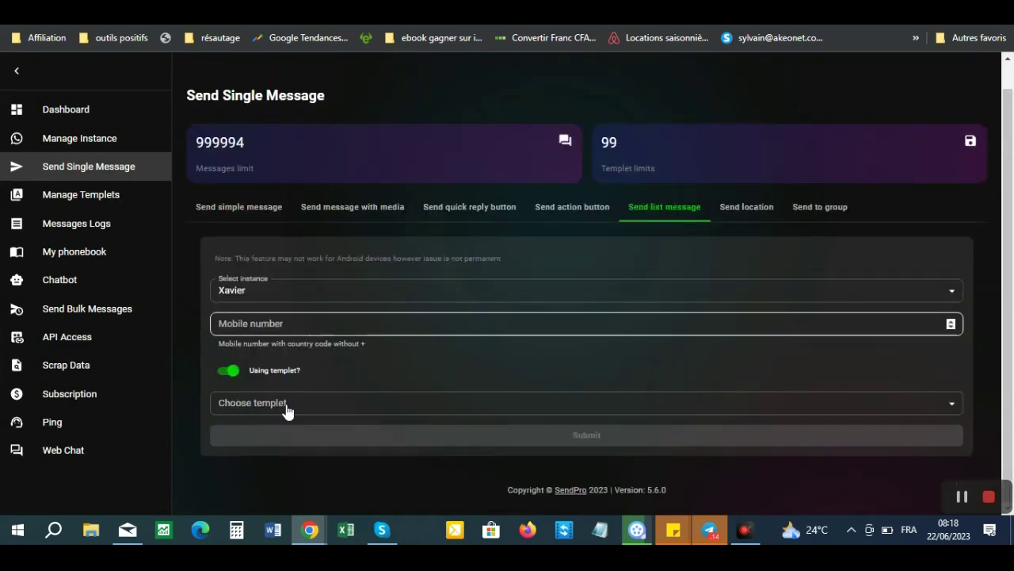
left_click(296, 408)
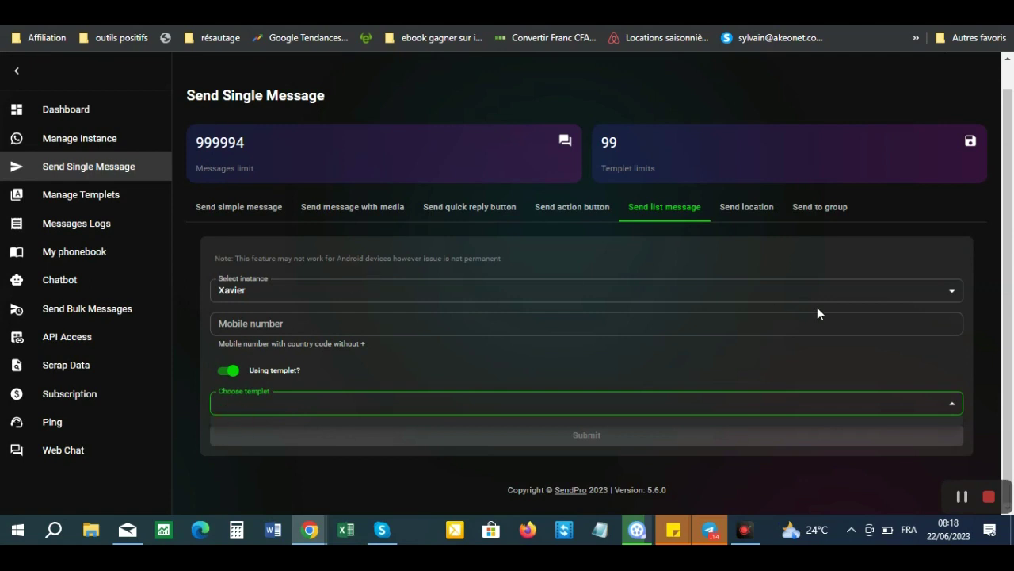
left_click(228, 370)
left_click_drag(1008, 232, 1011, 349)
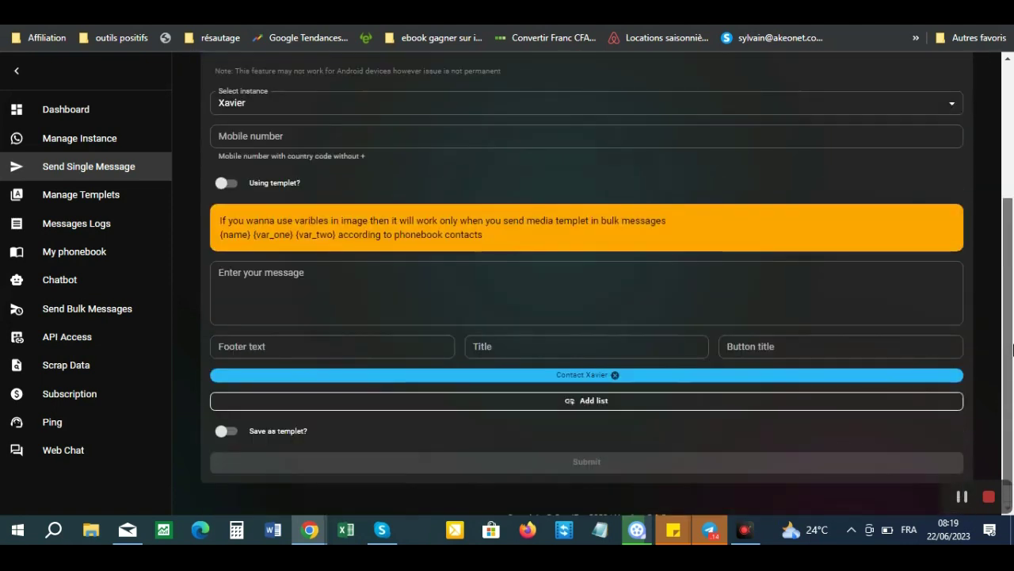
left_click_drag(1013, 350, 1010, 401)
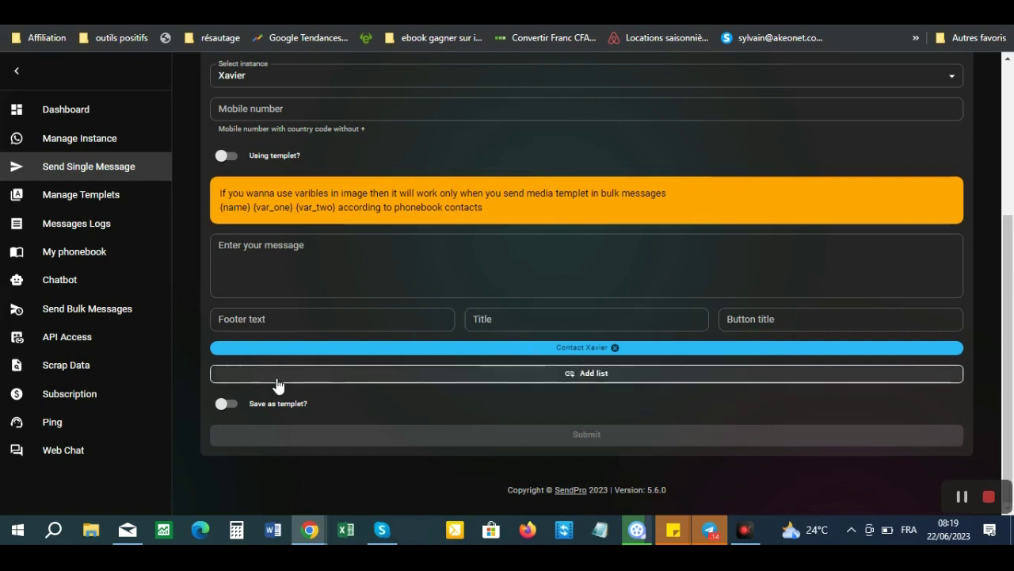
left_click(574, 376)
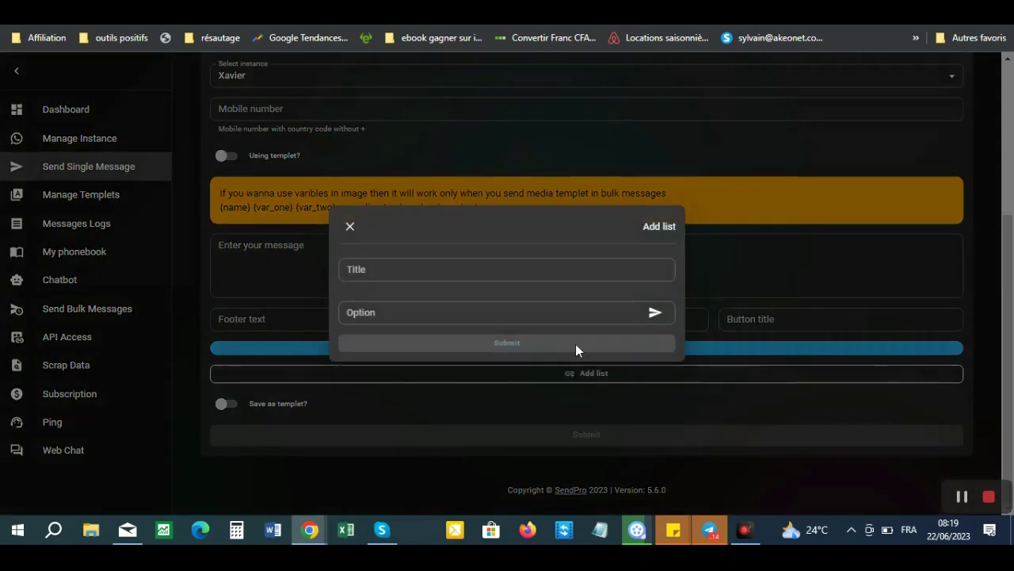
left_click(555, 268)
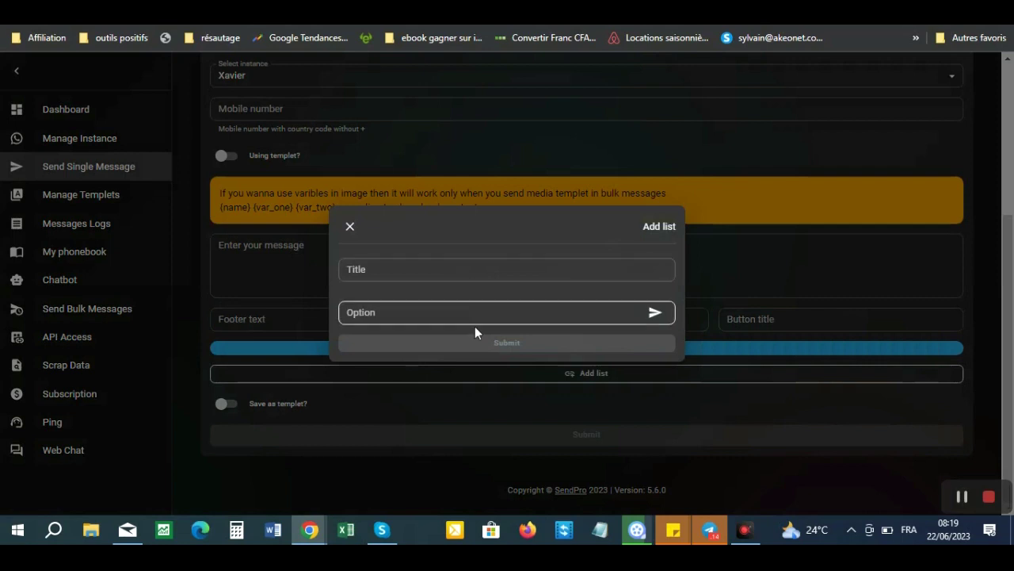
left_click(775, 253)
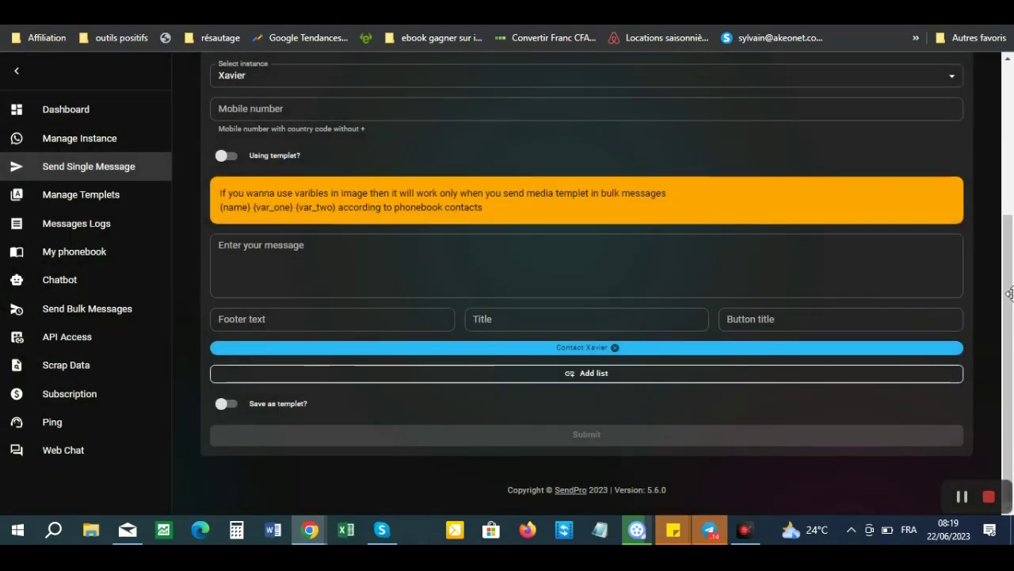
left_click_drag(1010, 266, 1012, 198)
left_click(720, 132)
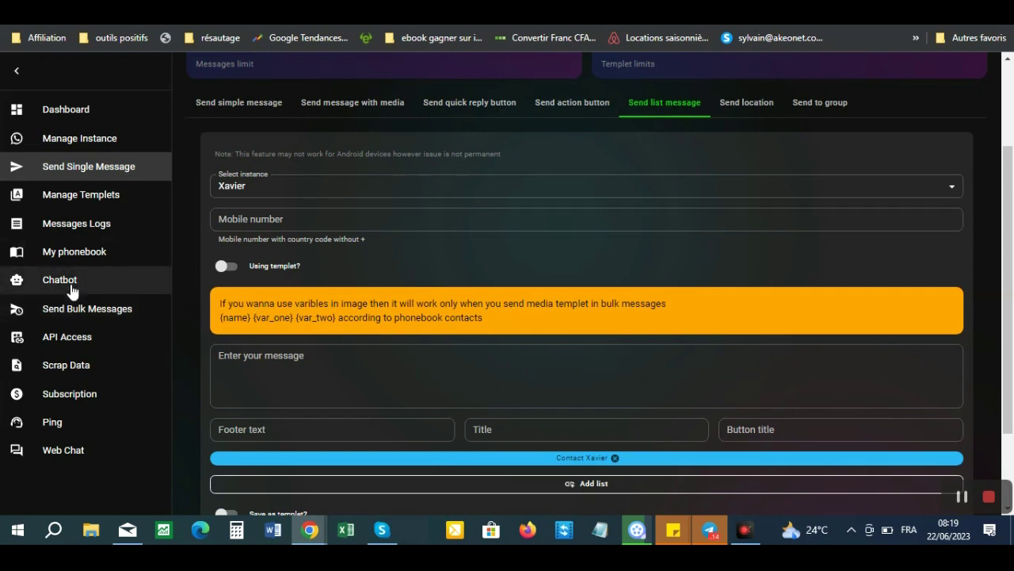
- Go via My phonebook to the empty Chatbot page and open the Add new reply form
left_click(92, 252)
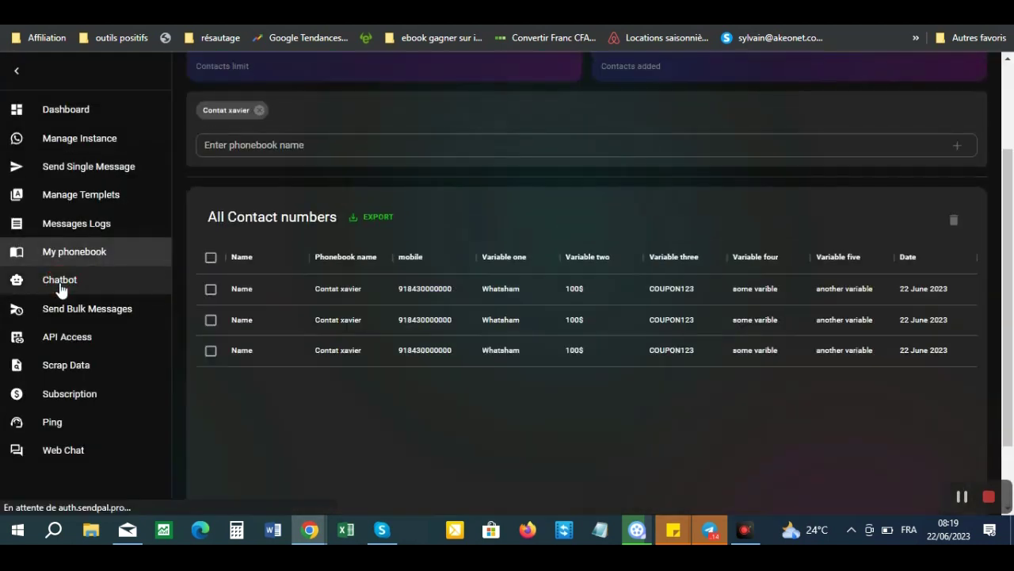
left_click(60, 282)
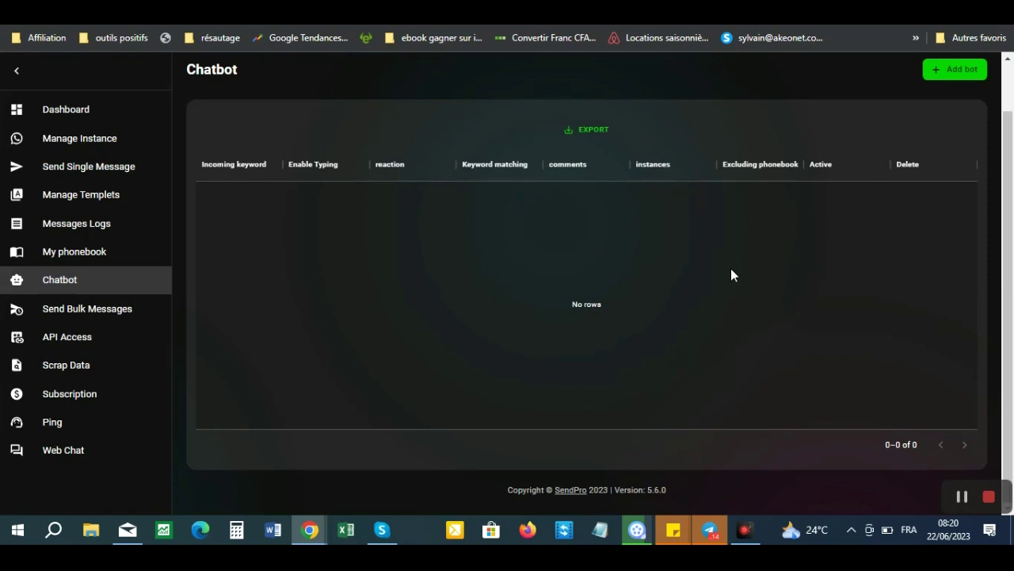
left_click(939, 74)
- Set the new reply's instance to Xavier and its incoming keyword to 'business'
left_click(466, 164)
left_click(452, 140)
left_click(362, 166)
left_click(456, 176)
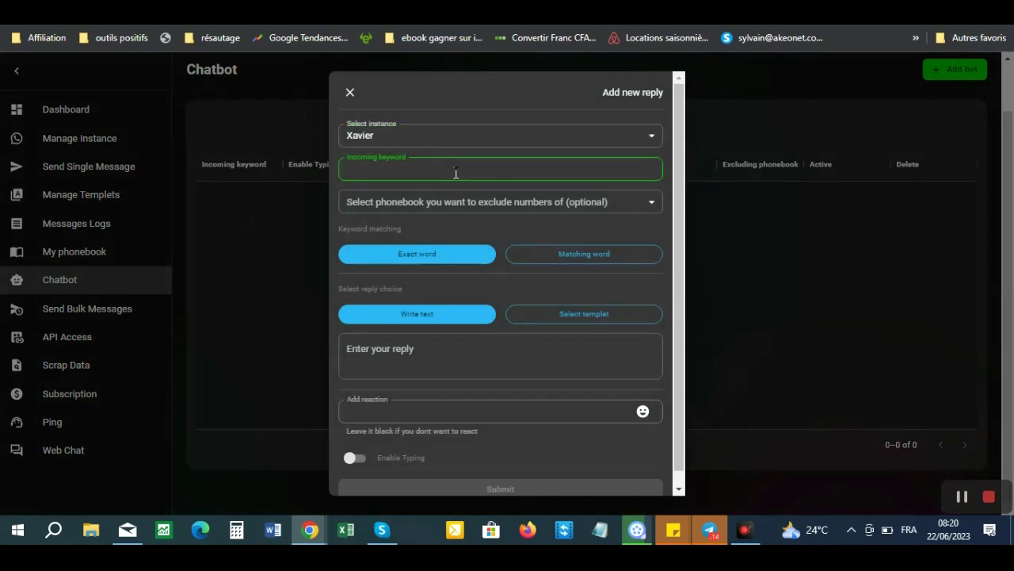
type("business")
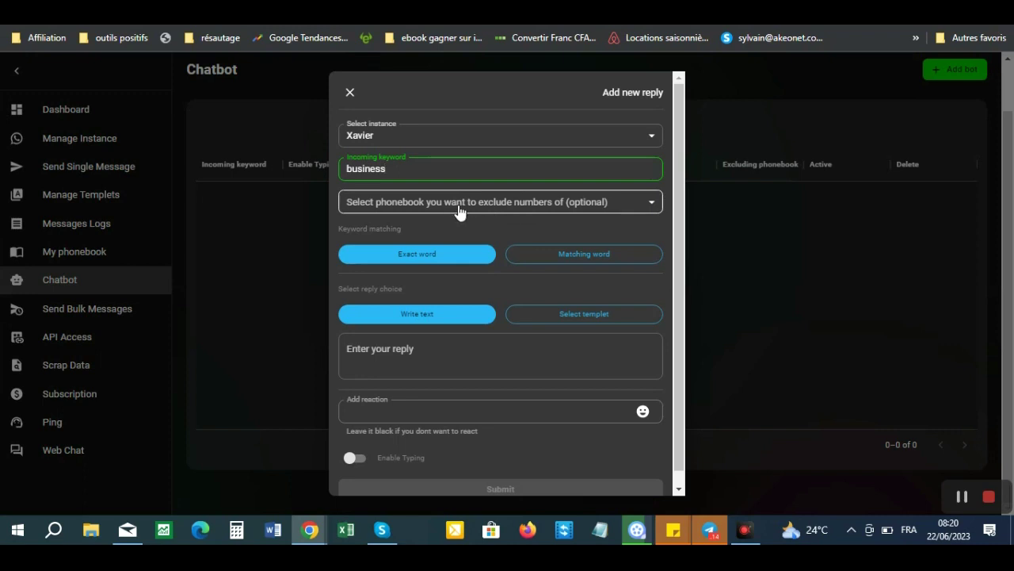
- Look over the phonebook exclusion and reply fields, discard the form, and open Send Bulk Messages
left_click(521, 205)
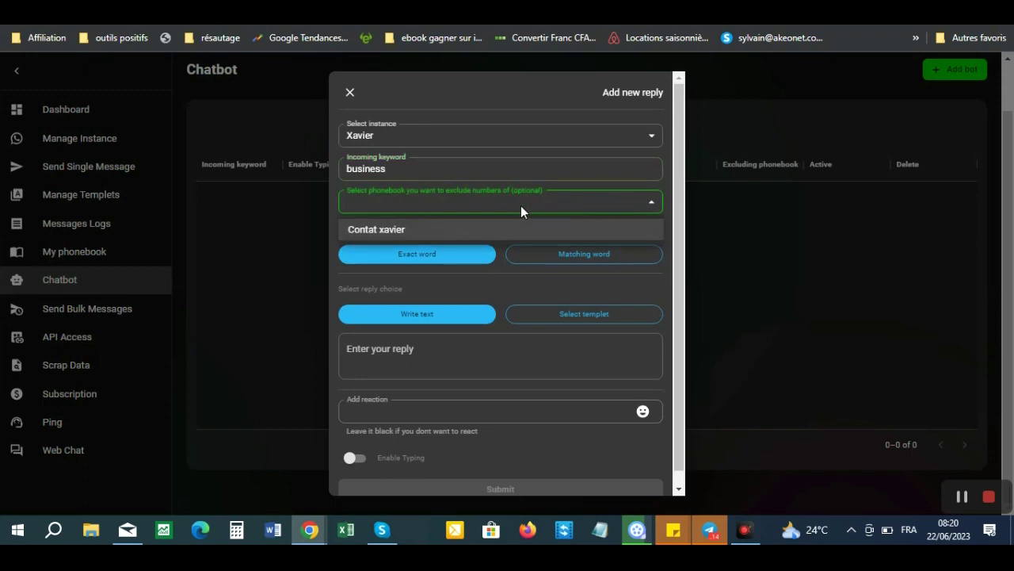
left_click(671, 222)
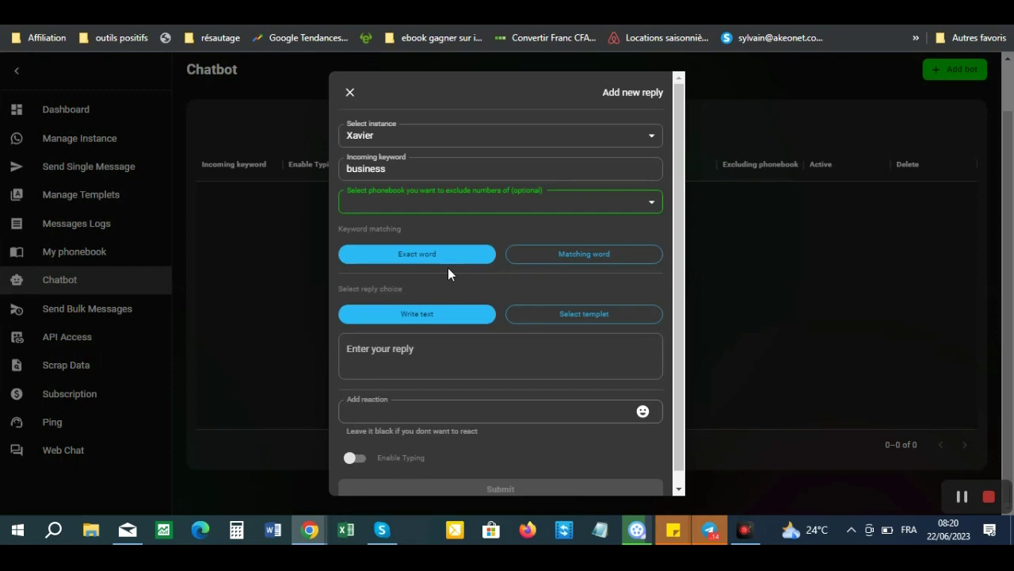
left_click(435, 358)
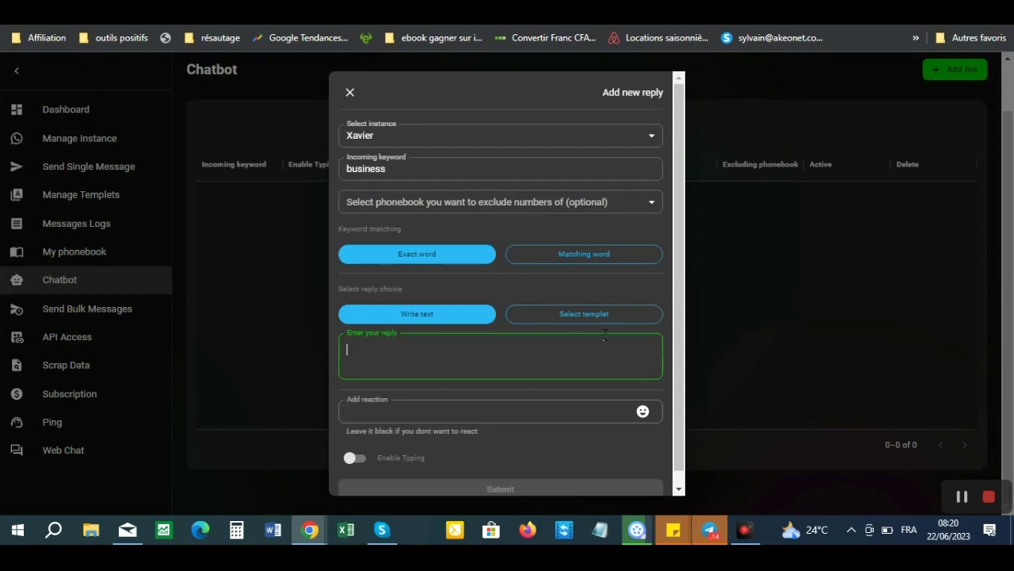
left_click(374, 408)
left_click(391, 358)
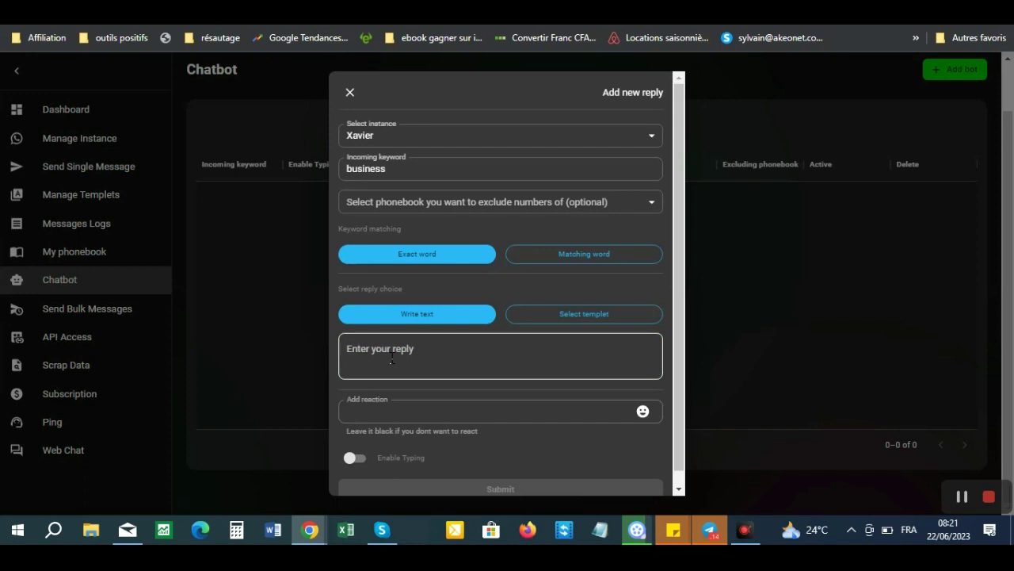
left_click(350, 92)
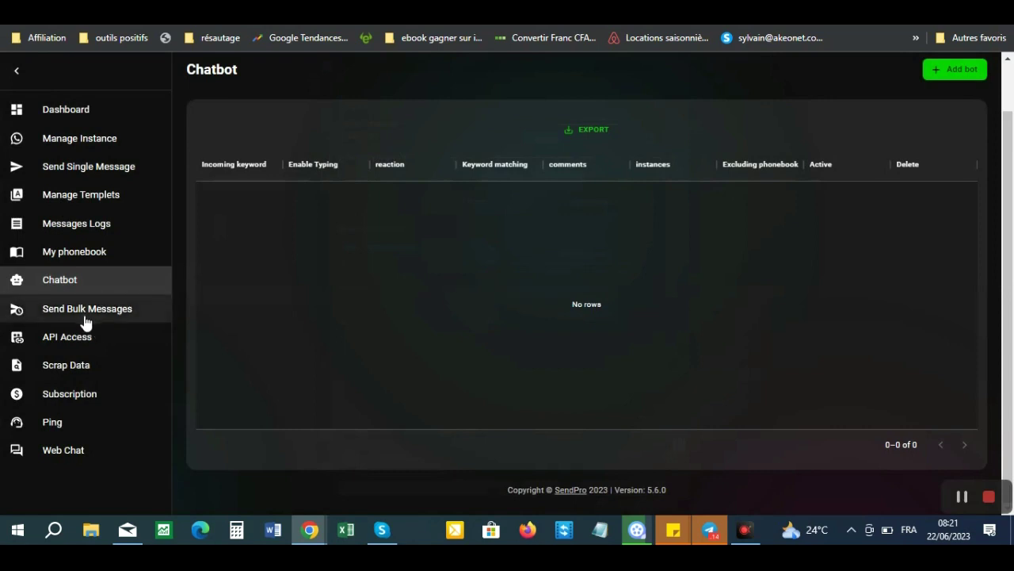
left_click(85, 311)
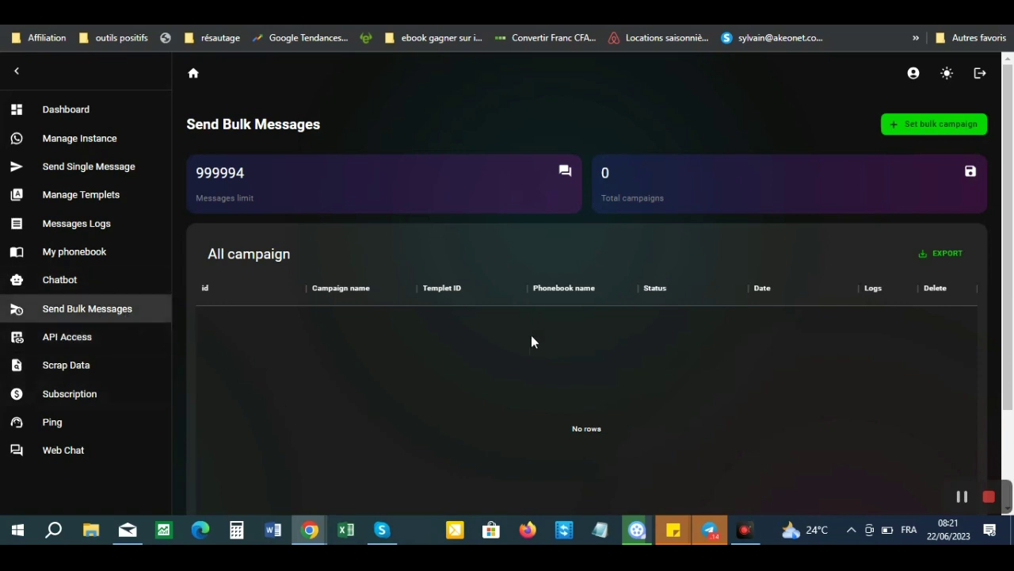
- Open the Set bulk campaign form, close it, and reopen it with the 0–30 second delay
left_click(911, 125)
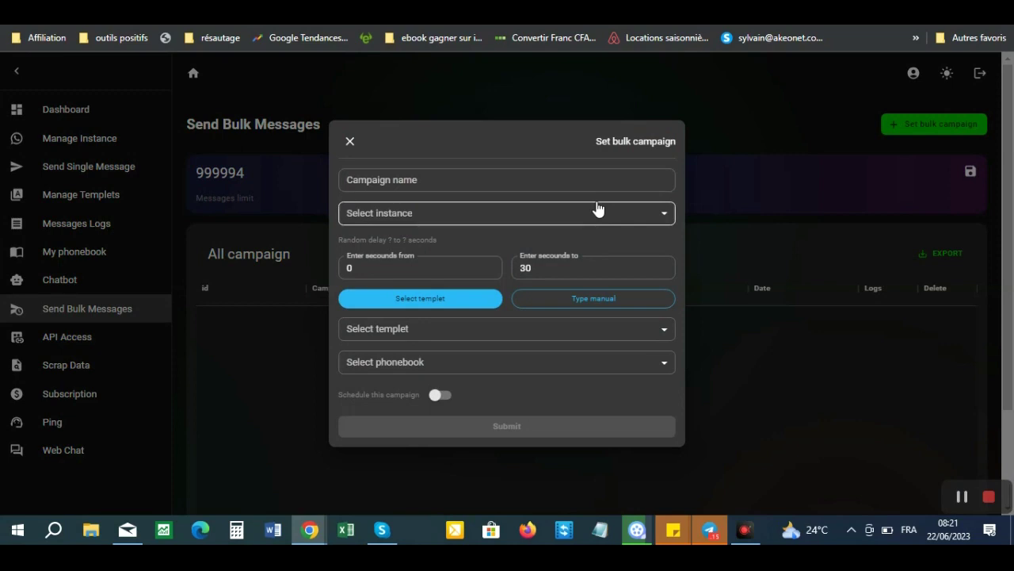
left_click(349, 141)
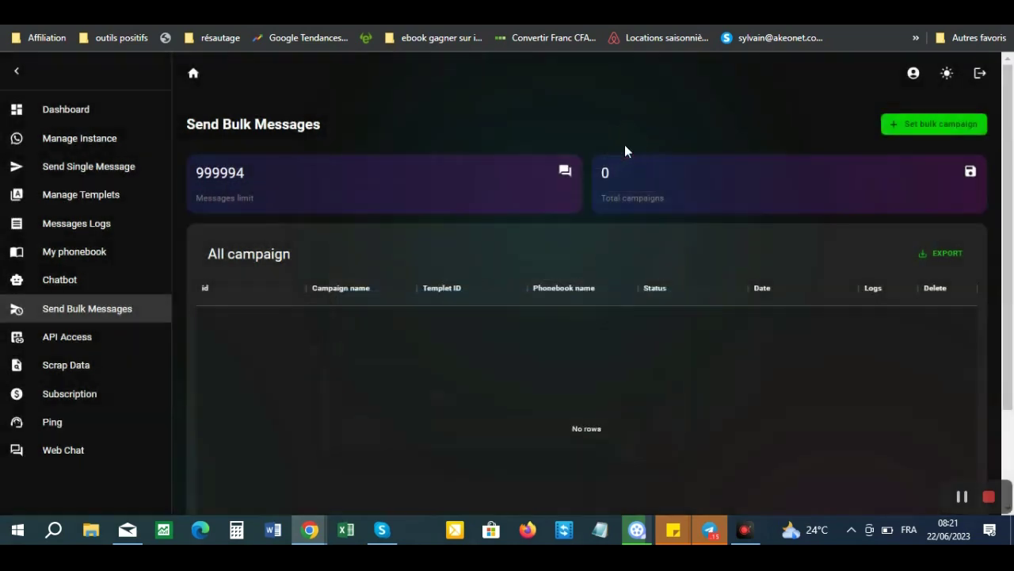
left_click(922, 129)
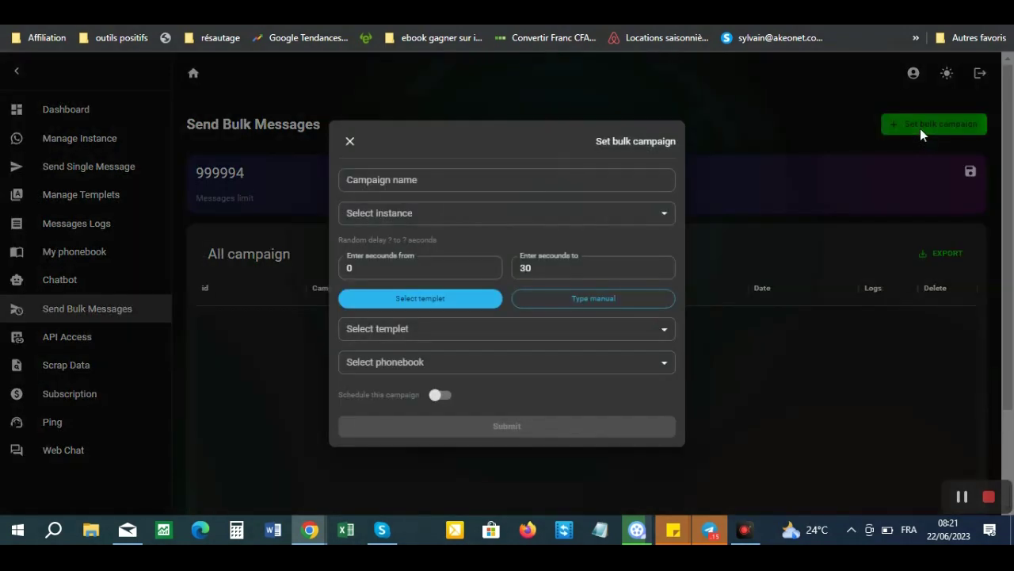
- Name the bulk campaign 'Promo Send Pal' and send it from the Xavier instance
left_click(516, 186)
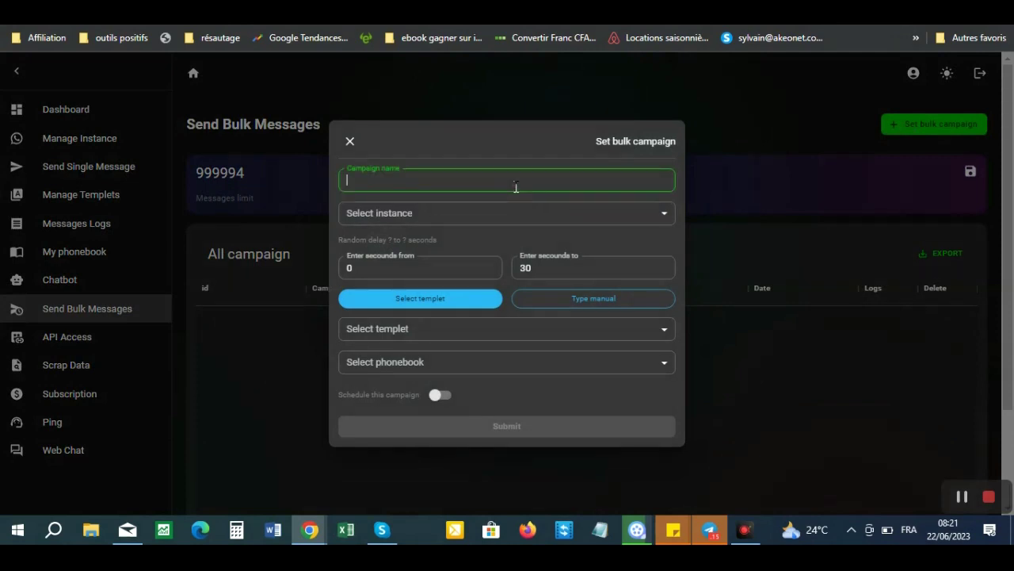
type("Promo Send Pal")
left_click(484, 218)
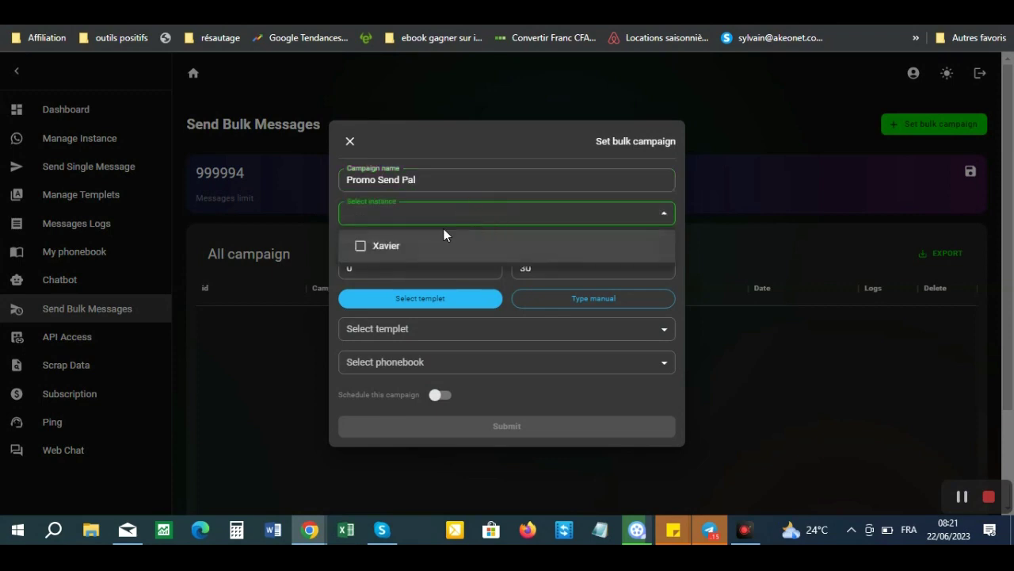
left_click(392, 253)
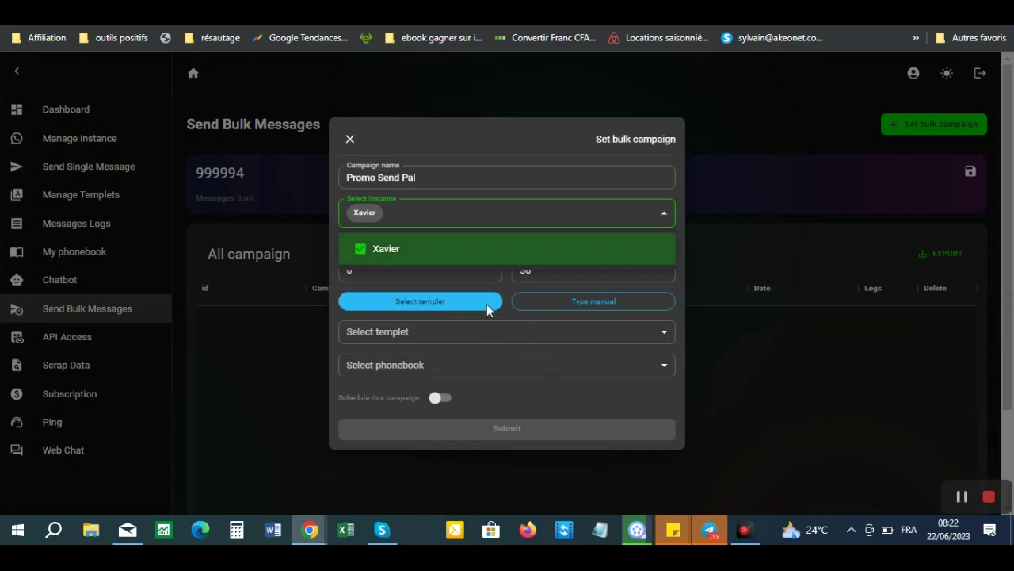
left_click(448, 304)
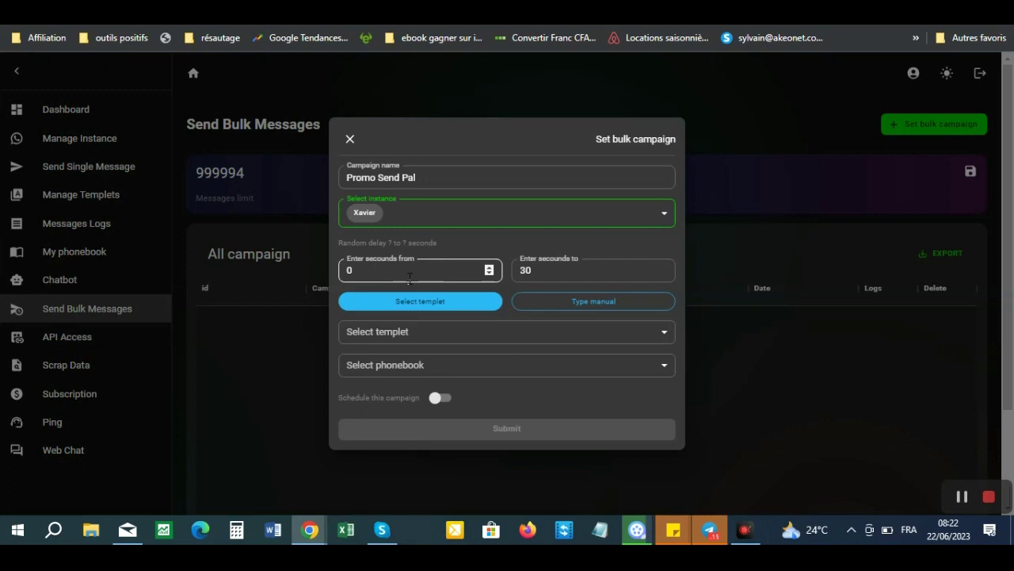
- Raise the minimum random delay to 5 seconds for a 5–30 second range
double_click(488, 267)
left_click(488, 267)
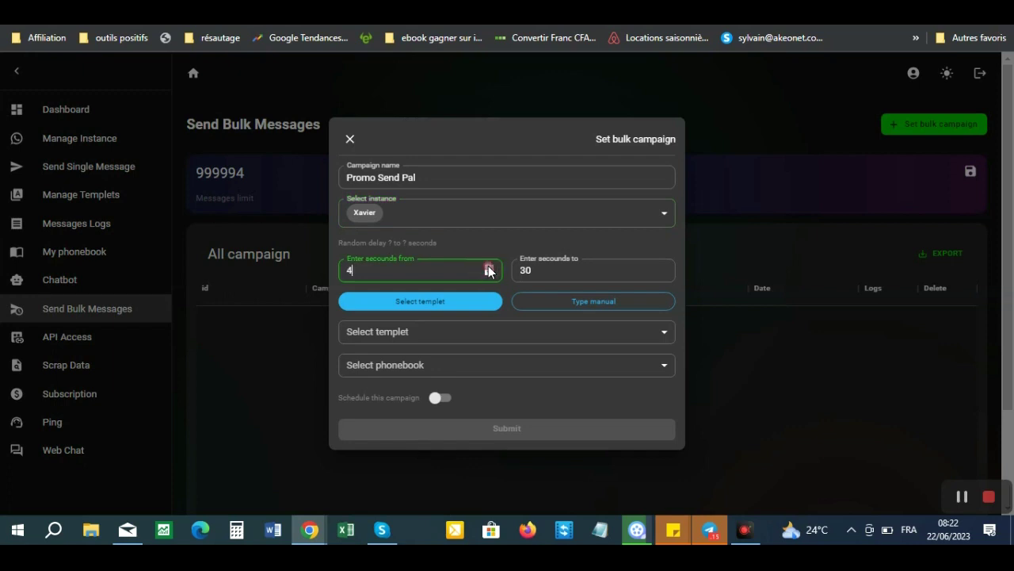
left_click(488, 267)
- Use the Templet salutation template and the Contat xavier phonebook
left_click(504, 333)
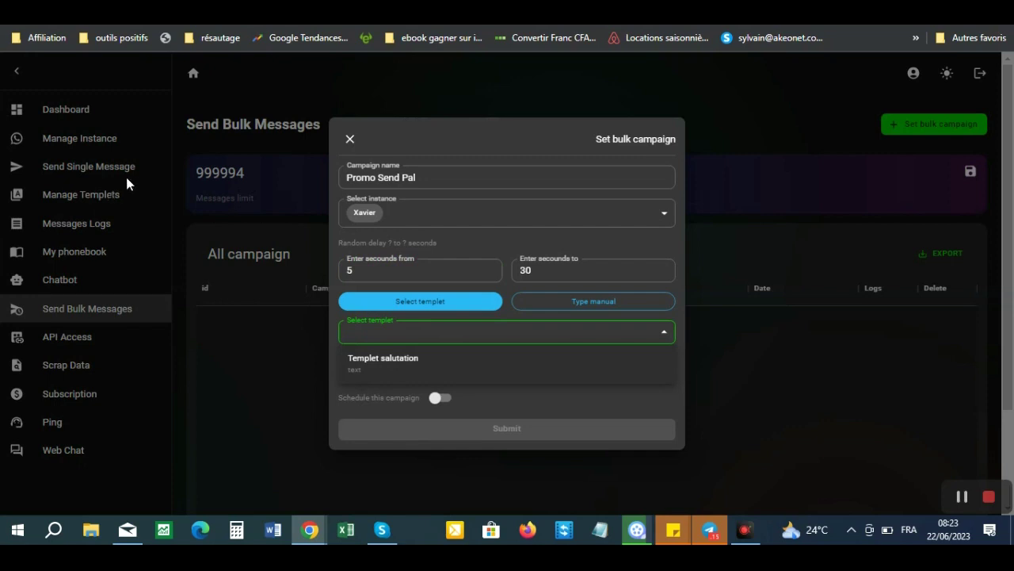
left_click(405, 364)
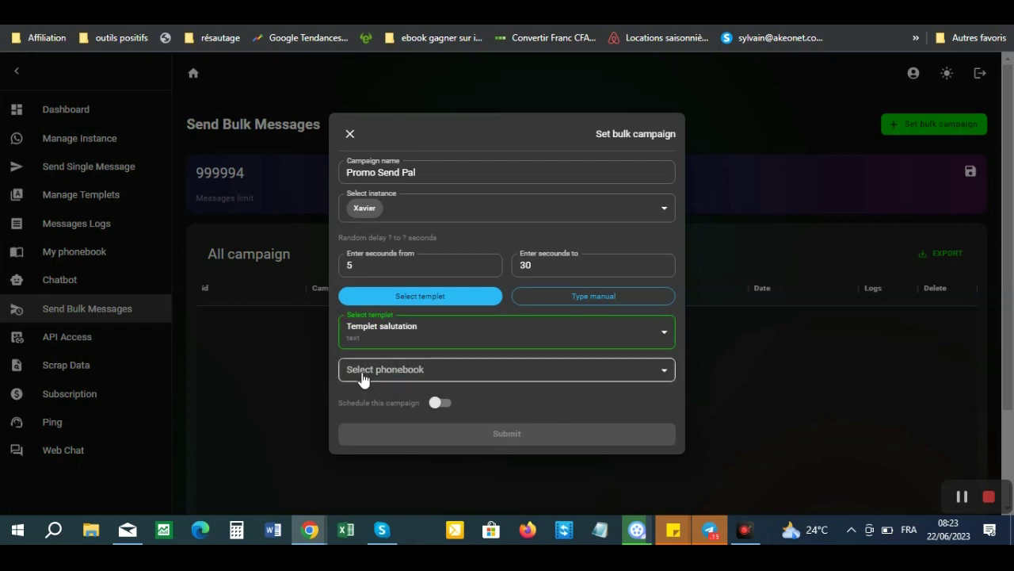
left_click(374, 372)
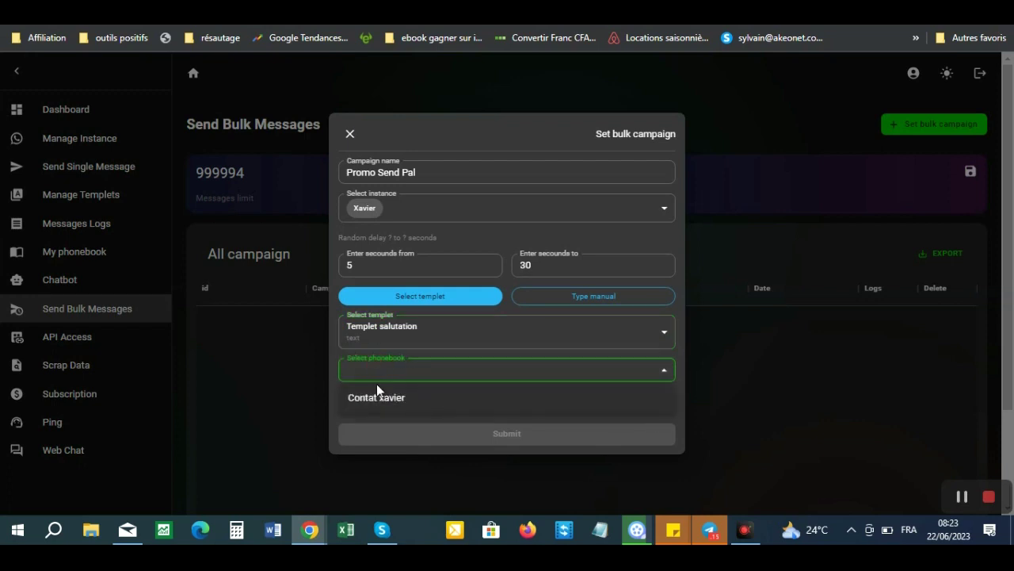
left_click(378, 400)
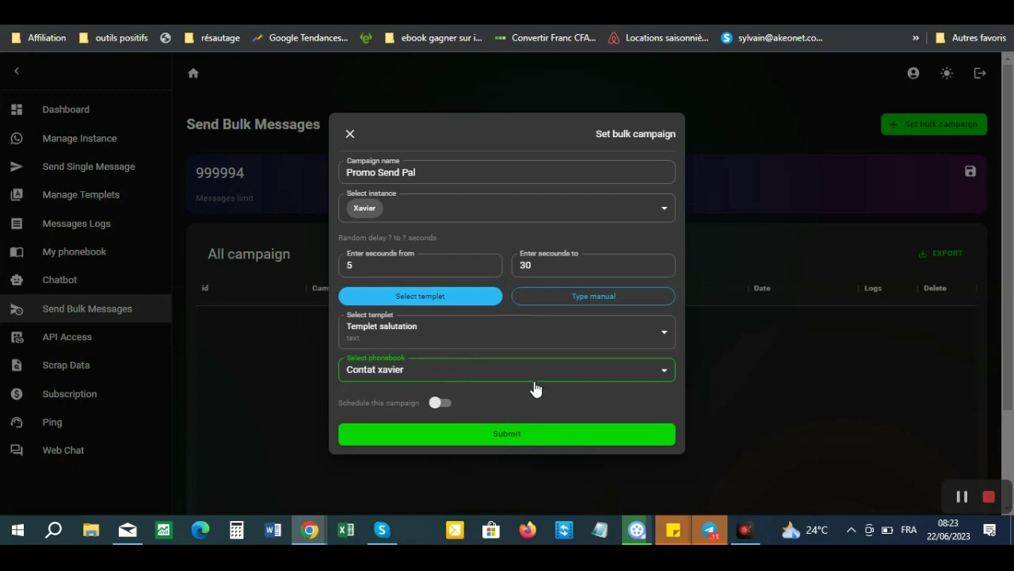
- Schedule the campaign and set the start time minutes to 25
left_click(439, 403)
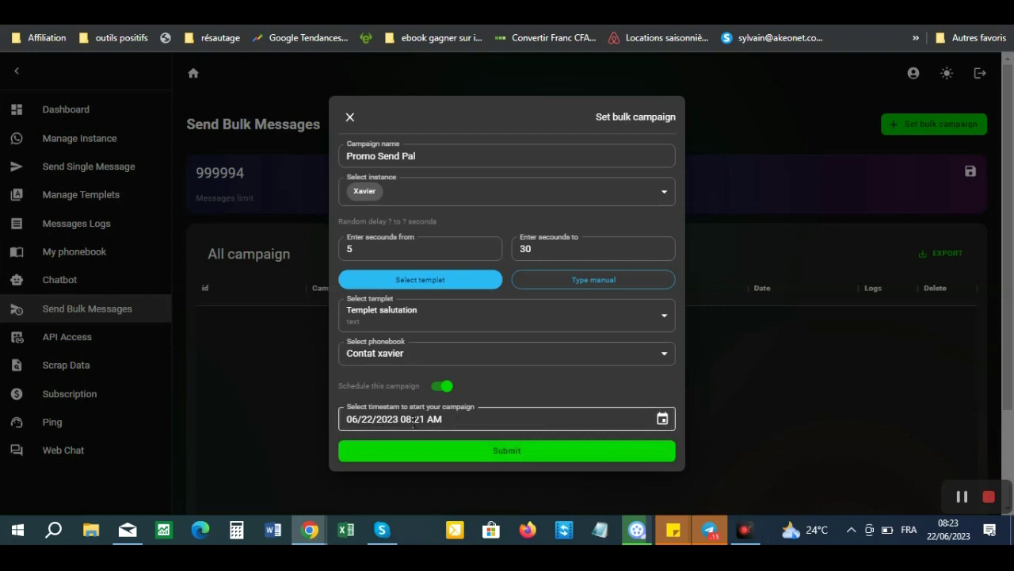
left_click(415, 422)
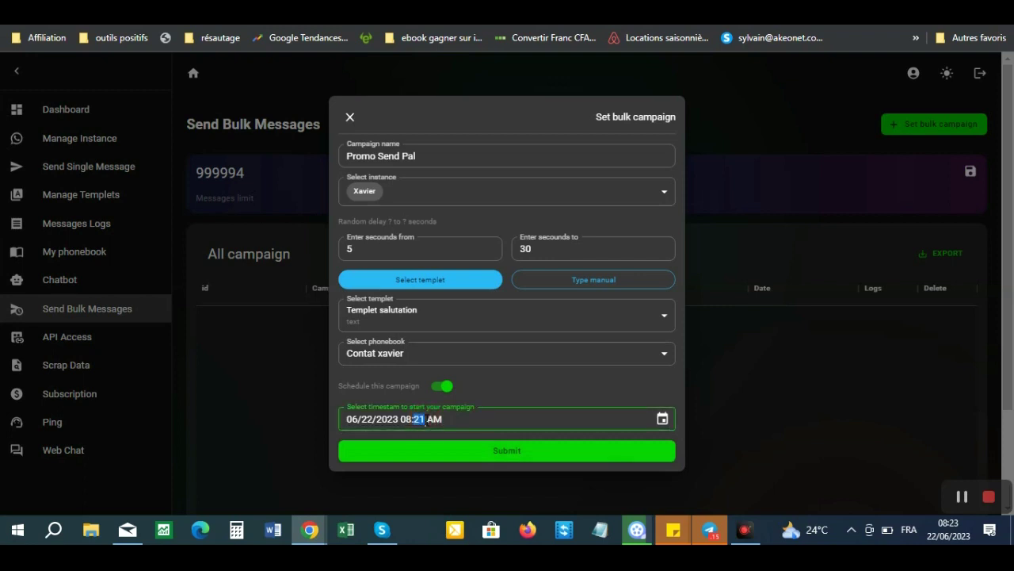
type("25")
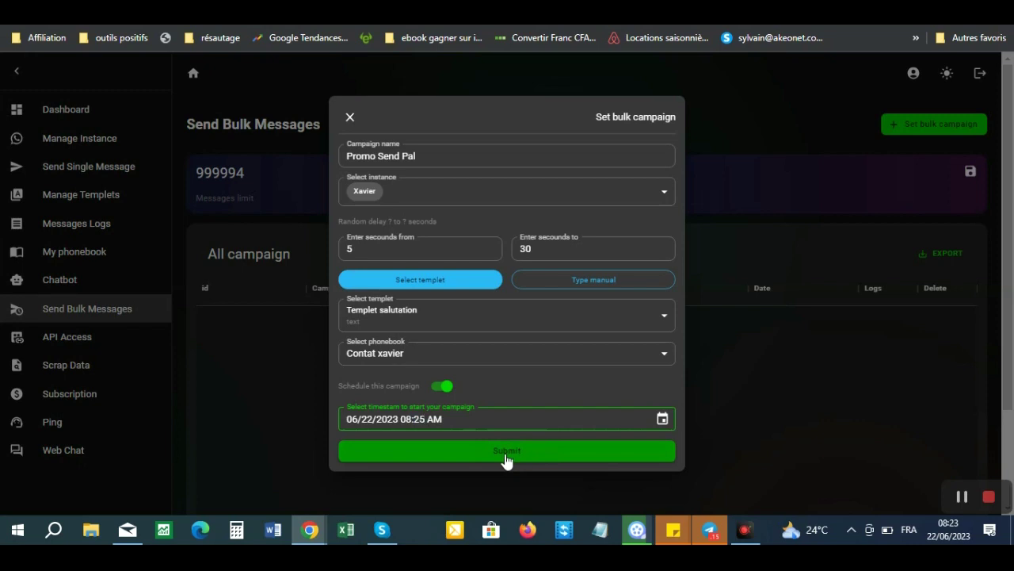
- Submit the scheduled Promo Send Pal campaign and go to the My phonebook page
left_click(507, 459)
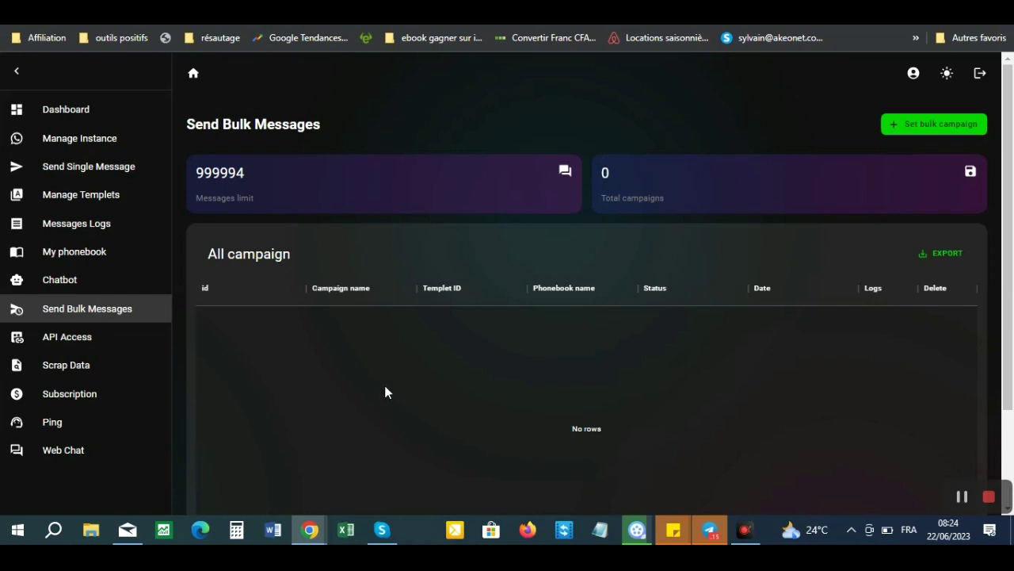
left_click(90, 252)
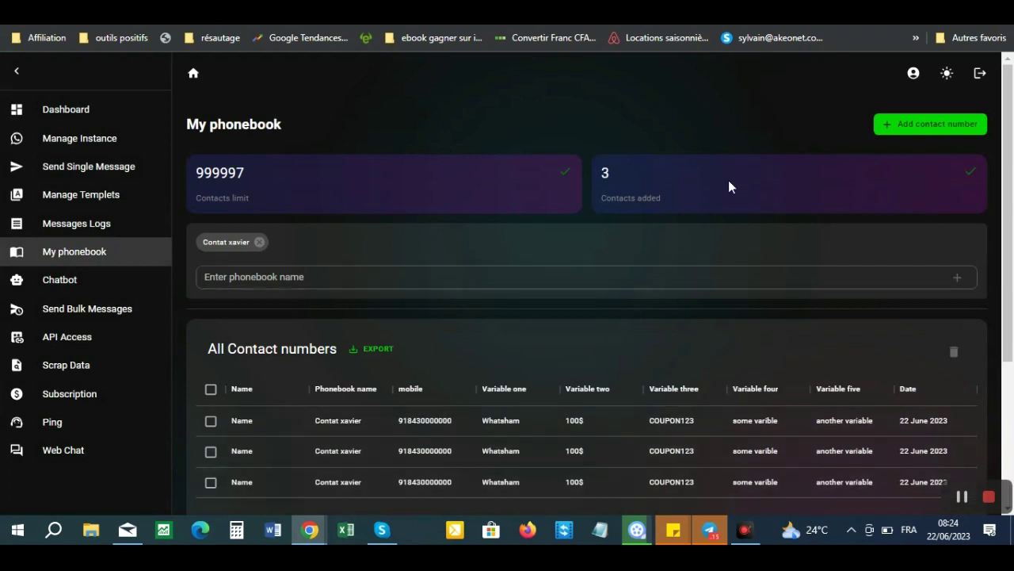
- Start a new contact and fill in its contact name and variable-one value
left_click(492, 277)
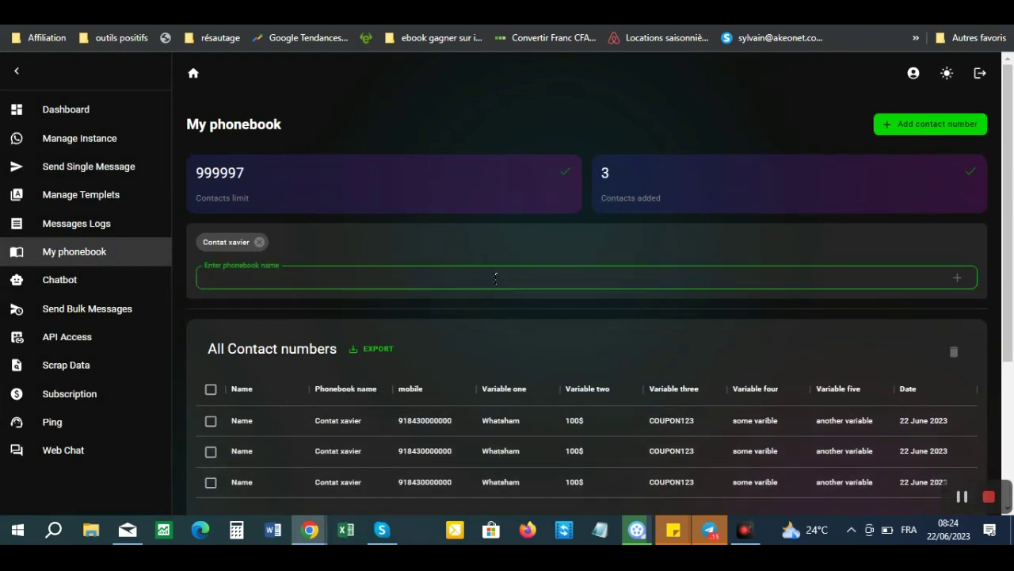
left_click(925, 125)
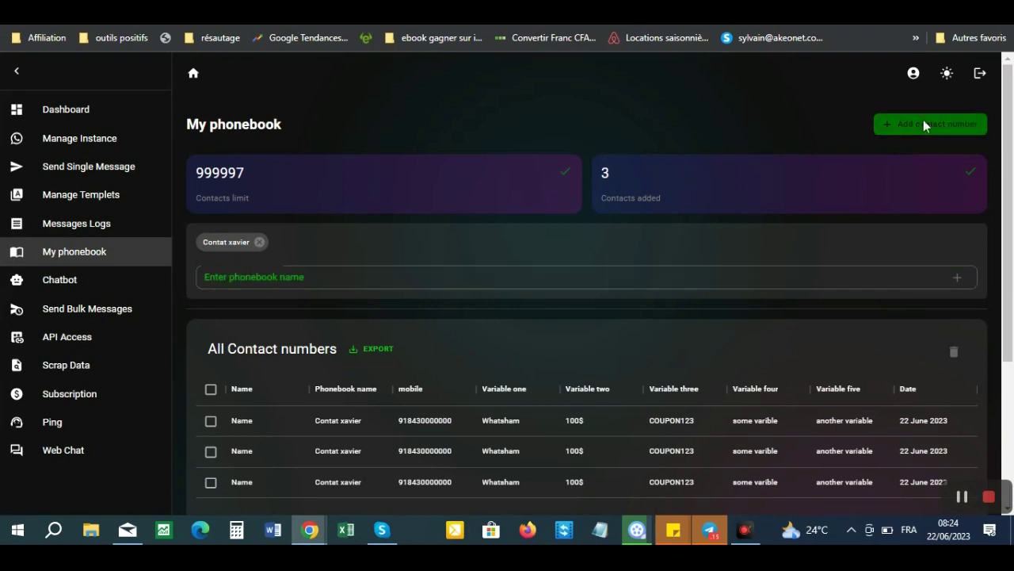
left_click(395, 224)
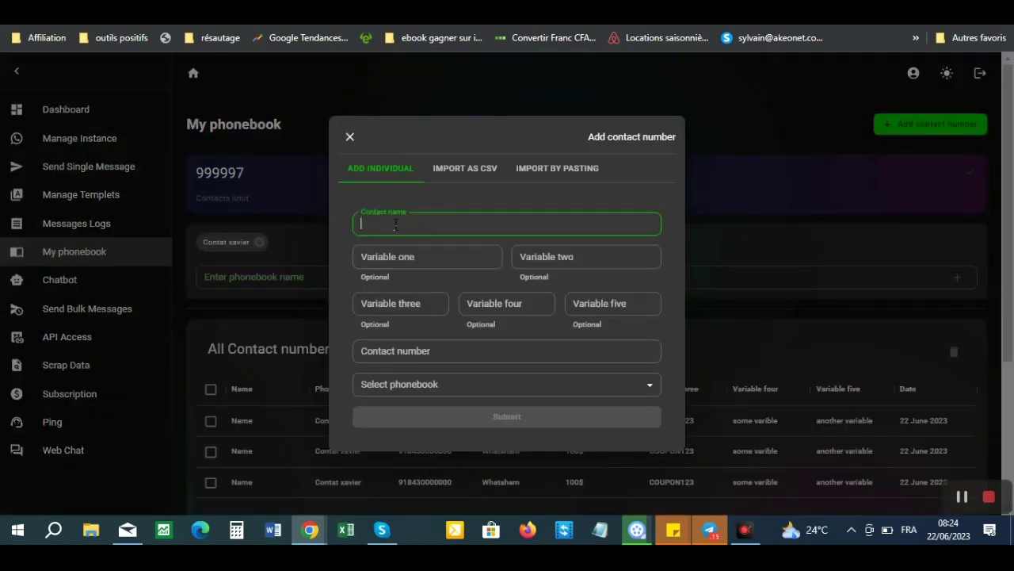
type("Xavier")
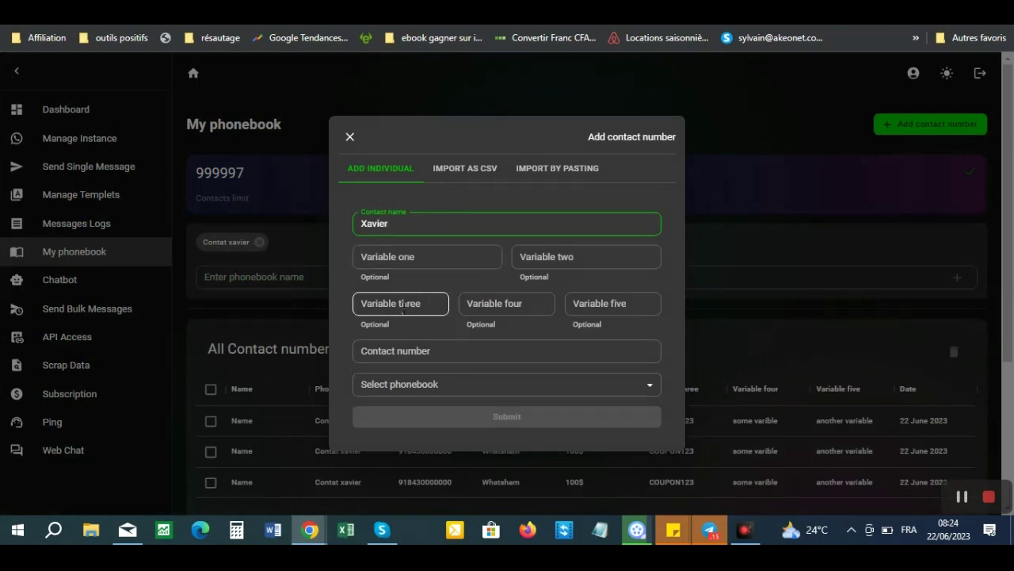
left_click(398, 257)
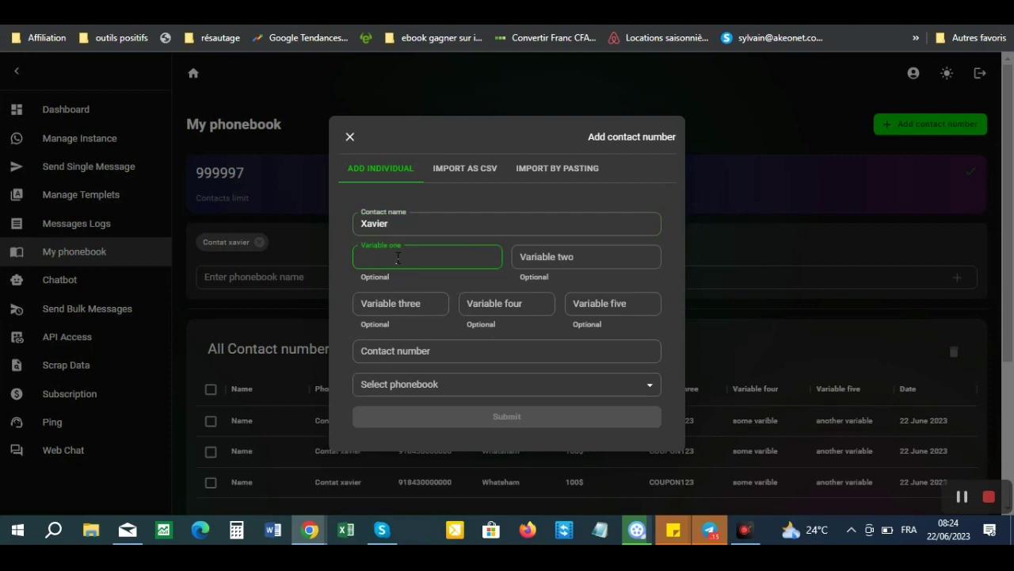
type("Alain")
- Enter the contact's phone number, assign it to the Contat xavier phonebook, and save
left_click(421, 354)
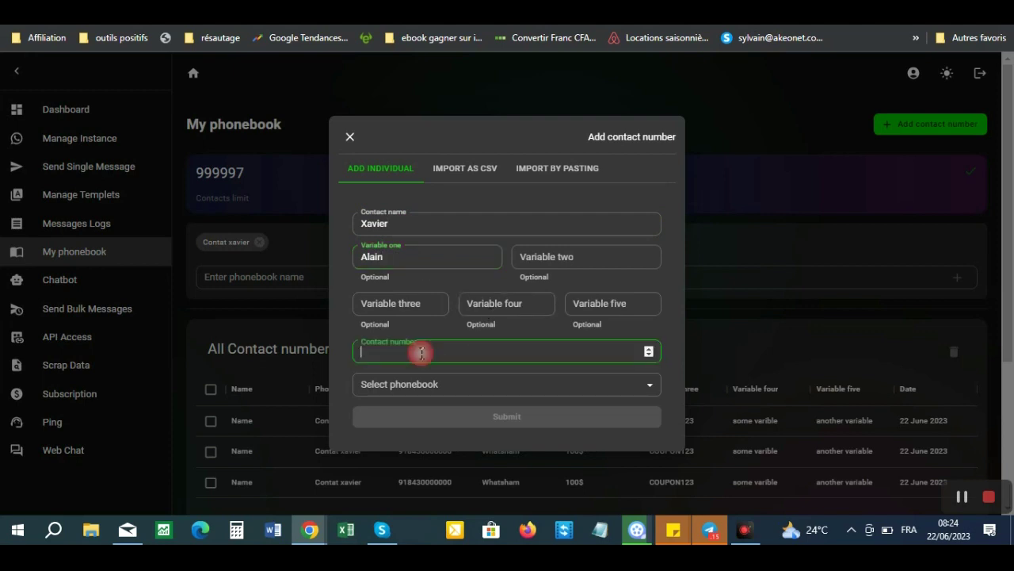
type("2")
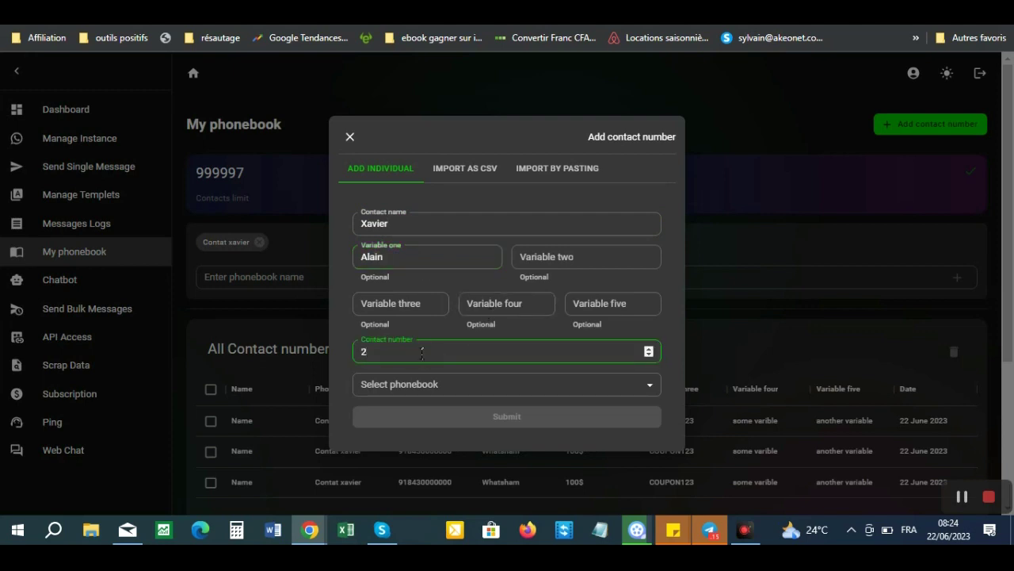
key("BackSpace")
left_click(461, 382)
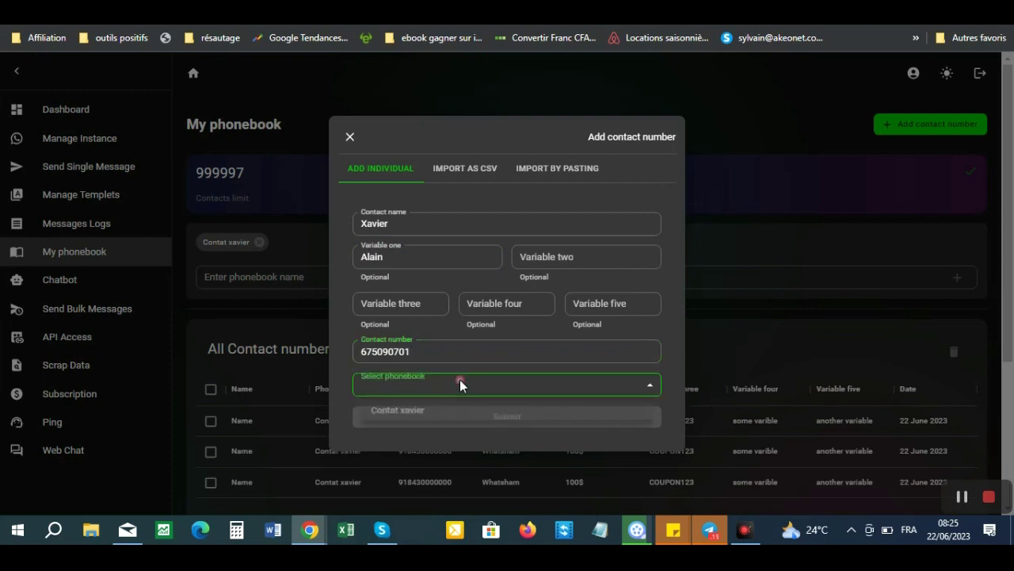
left_click(408, 412)
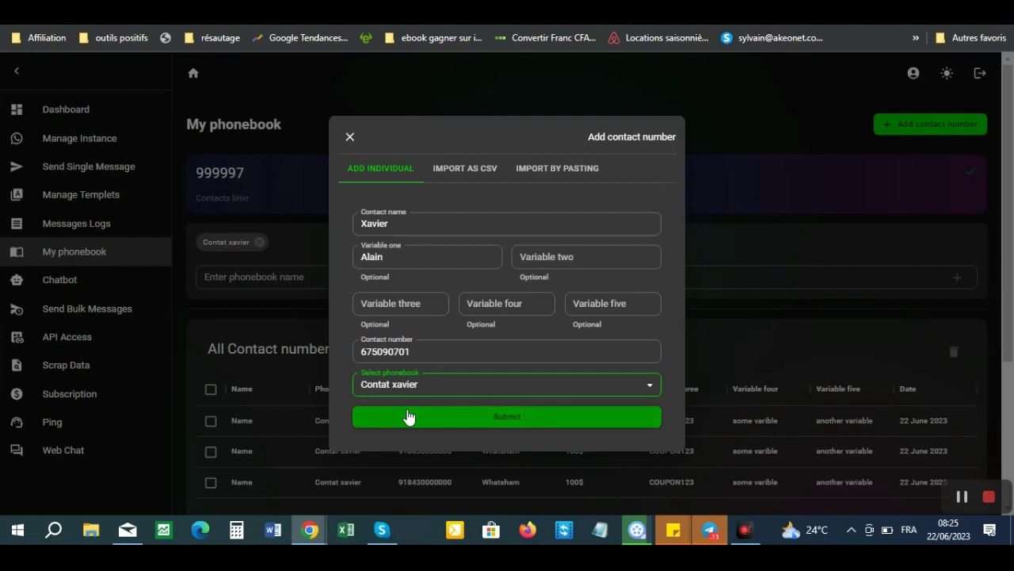
left_click(504, 418)
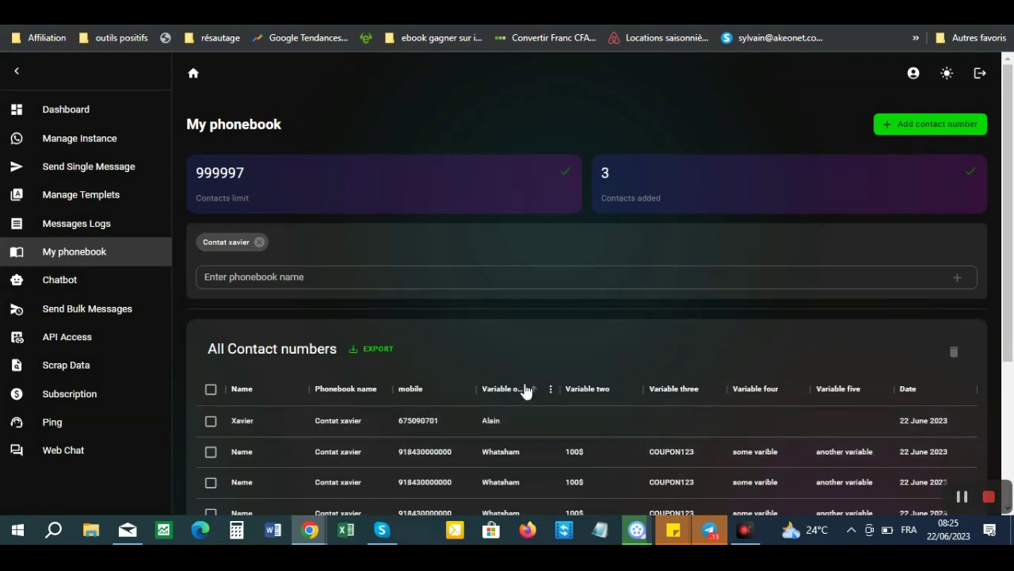
- Create a bulk campaign named 'Test pour voir' with its message set to Type manual
left_click(84, 314)
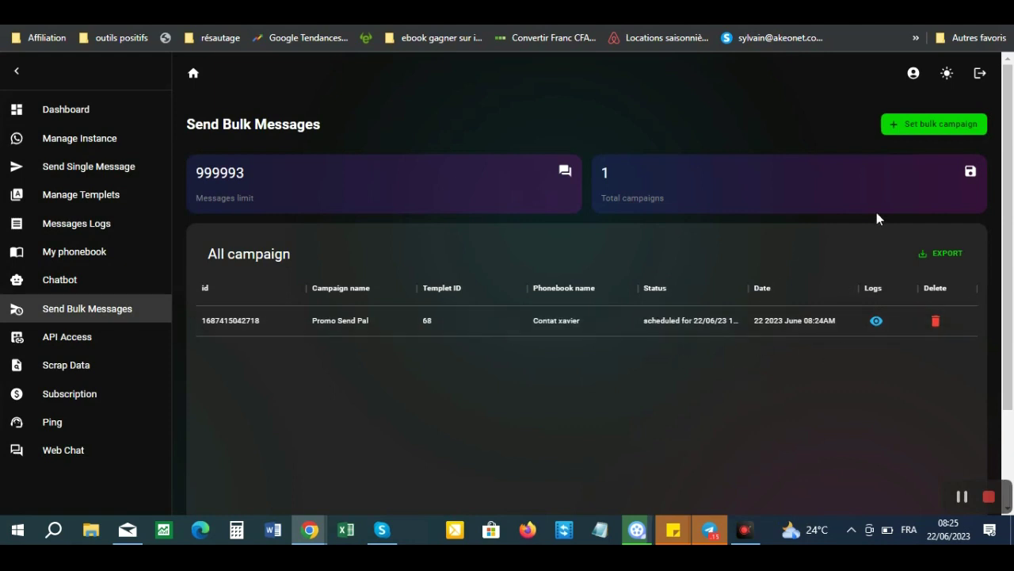
left_click(914, 127)
left_click(419, 181)
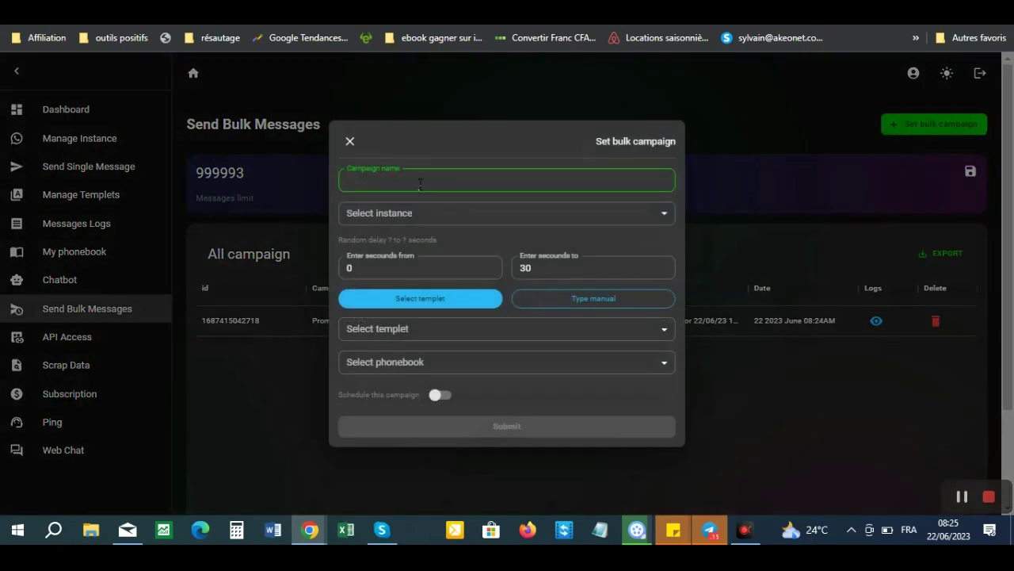
type("Test pour voir")
left_click(595, 304)
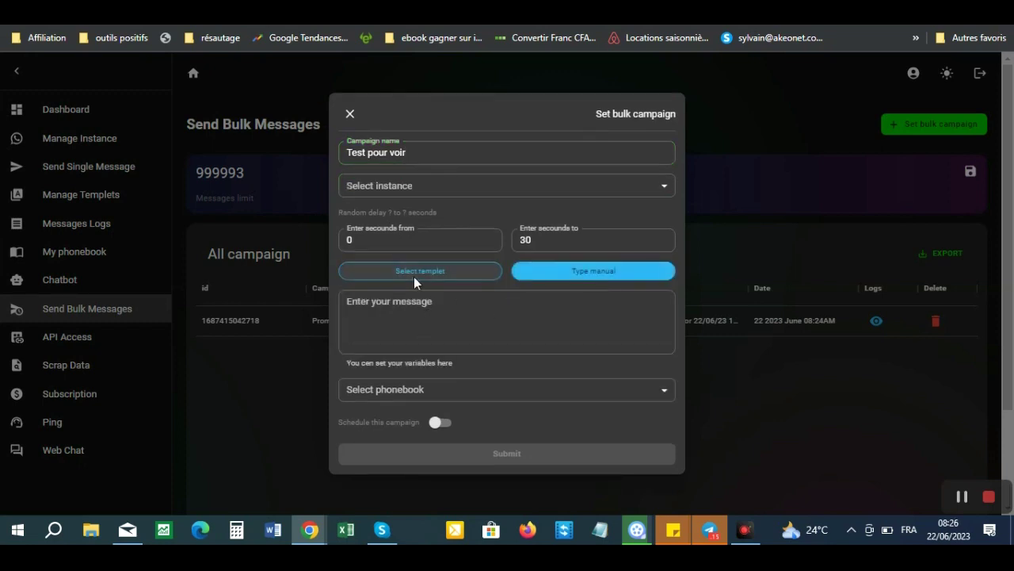
left_click(395, 310)
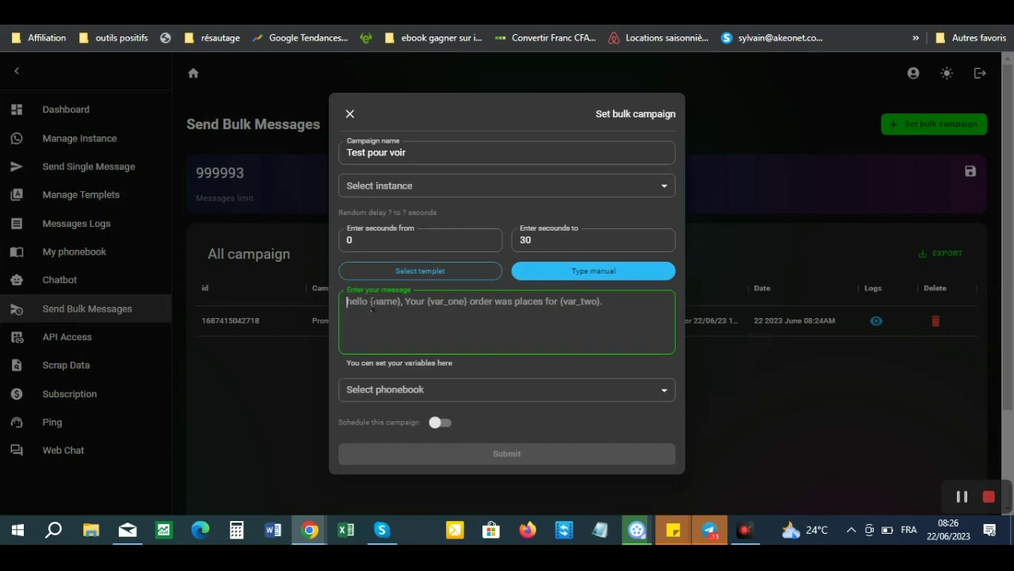
- Write the message 'Salut {var_one}' with 'Je t'invite à découvrir SendPal' on the next line
key("alt+Tab")
left_click(348, 302)
type("S")
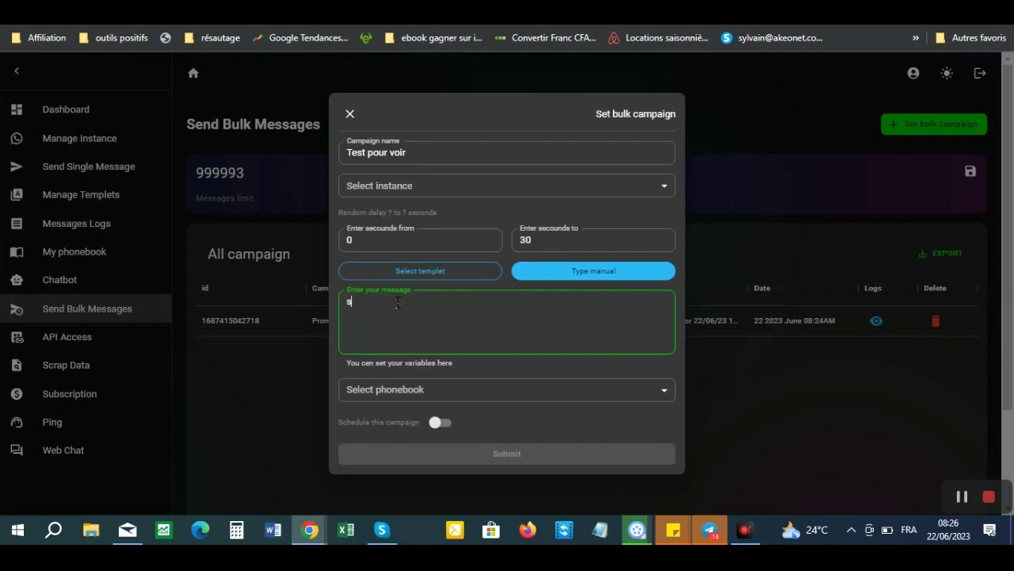
key("BackSpace")
type("Salut")
key("BackSpace")
key("BackSpace")
key("BackSpace")
key("BackSpace")
key("BackSpace")
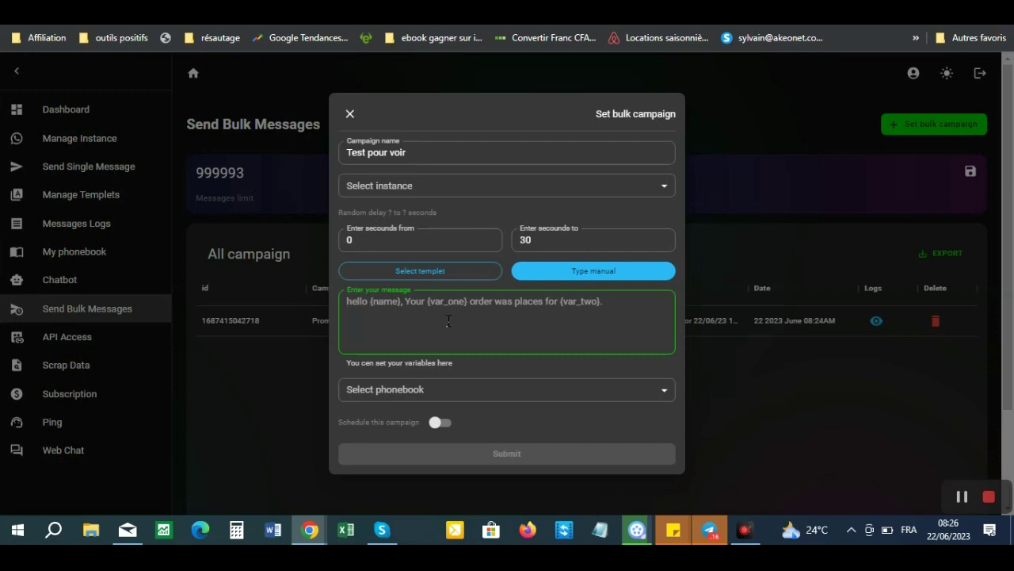
type("Salut ")
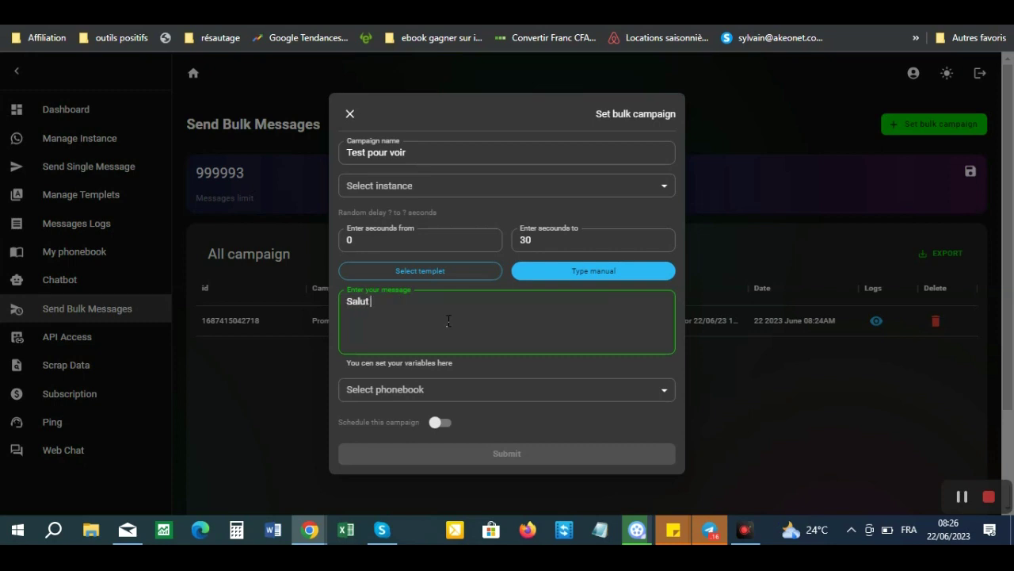
type("{var_one}")
key("Return")
type("Je t'invite à découvrir SendPal")
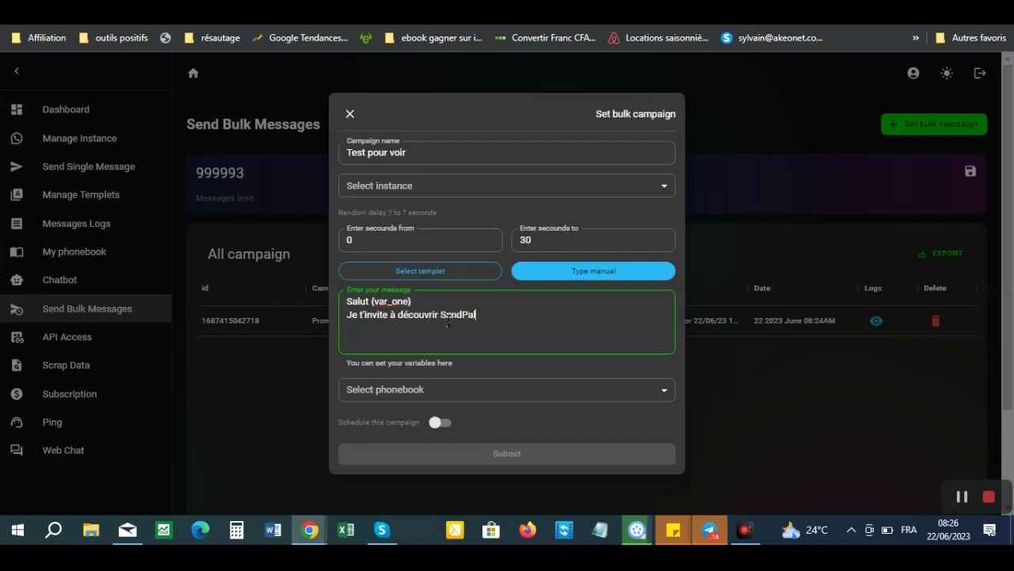
left_click(417, 385)
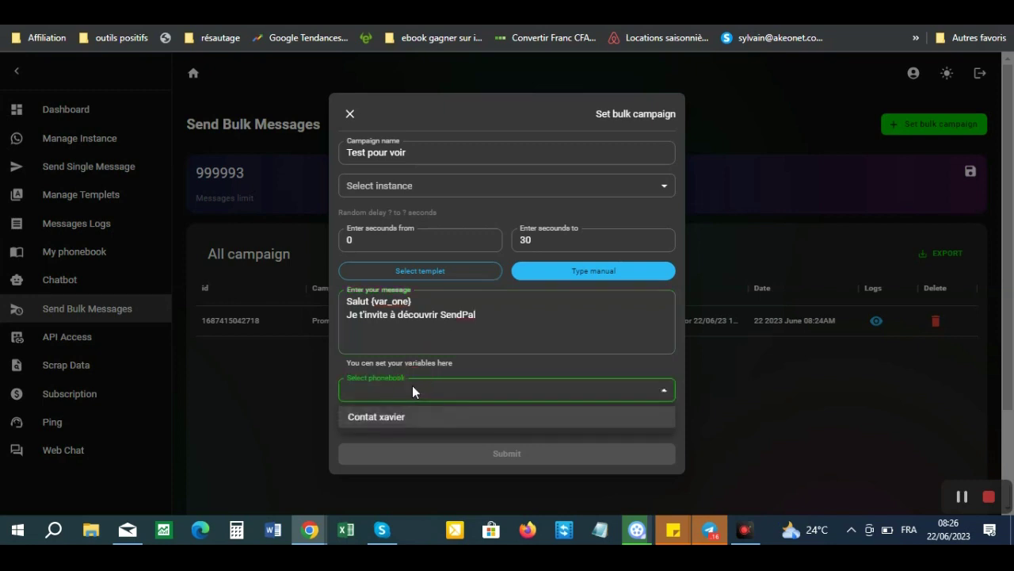
- Target the Contat xavier phonebook, send from the connected WhatsApp instance, and submit the campaign
left_click(387, 417)
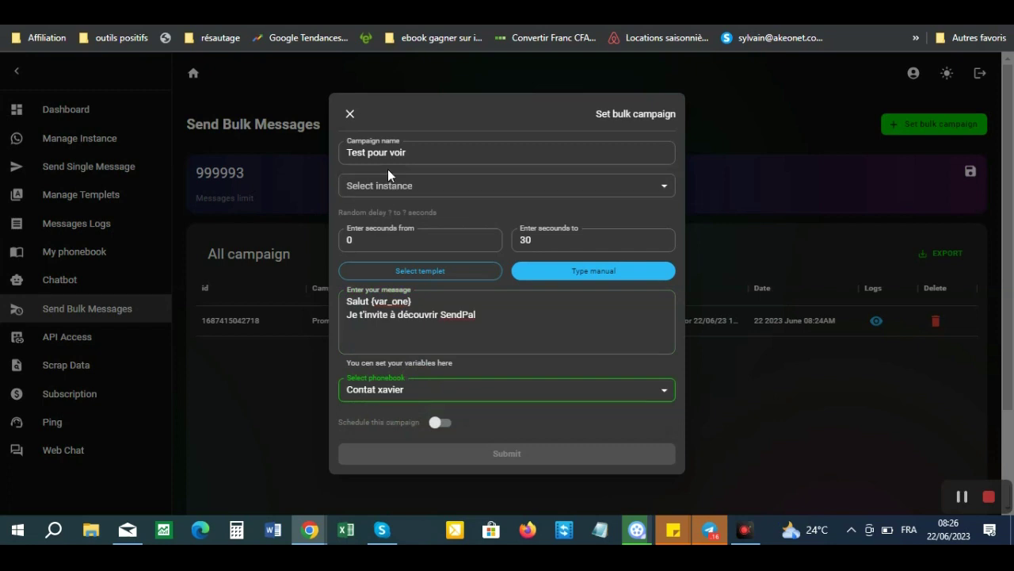
left_click(404, 187)
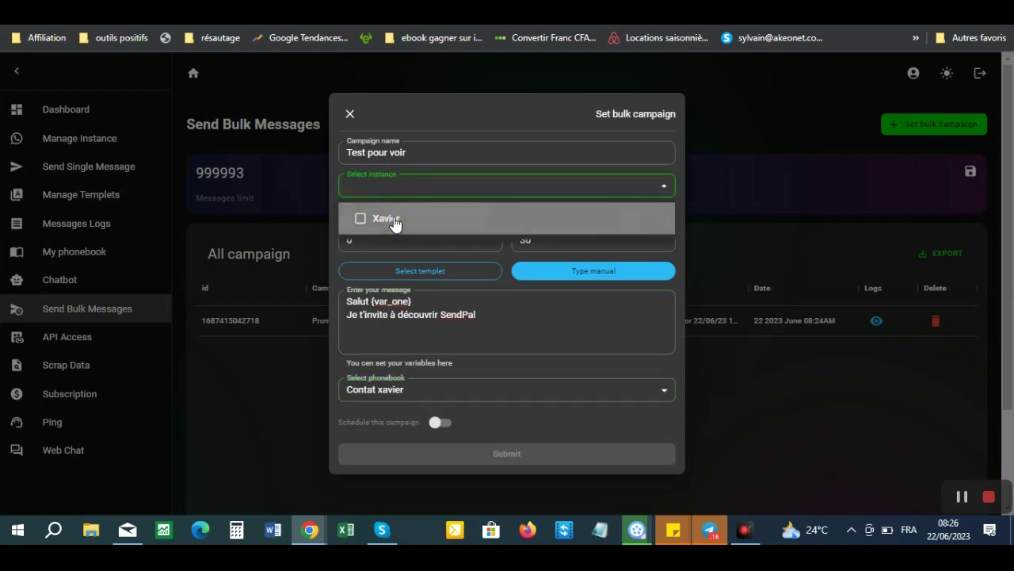
left_click(395, 222)
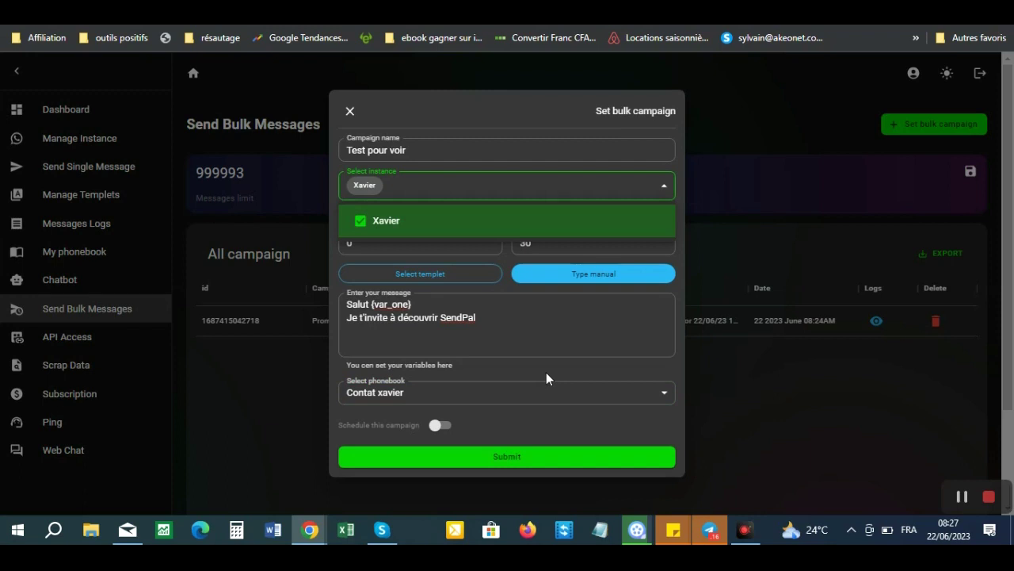
left_click(504, 466)
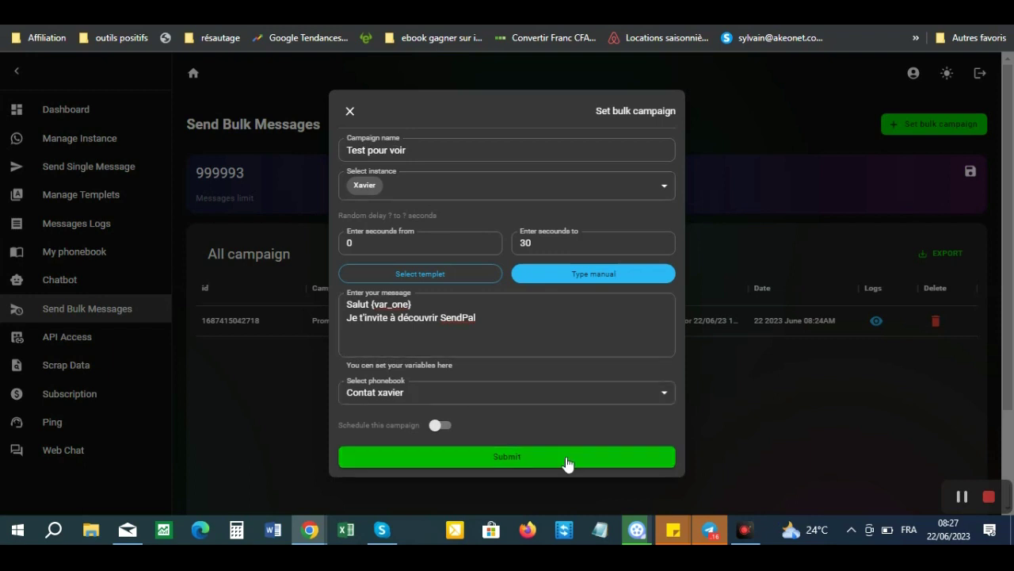
left_click(507, 461)
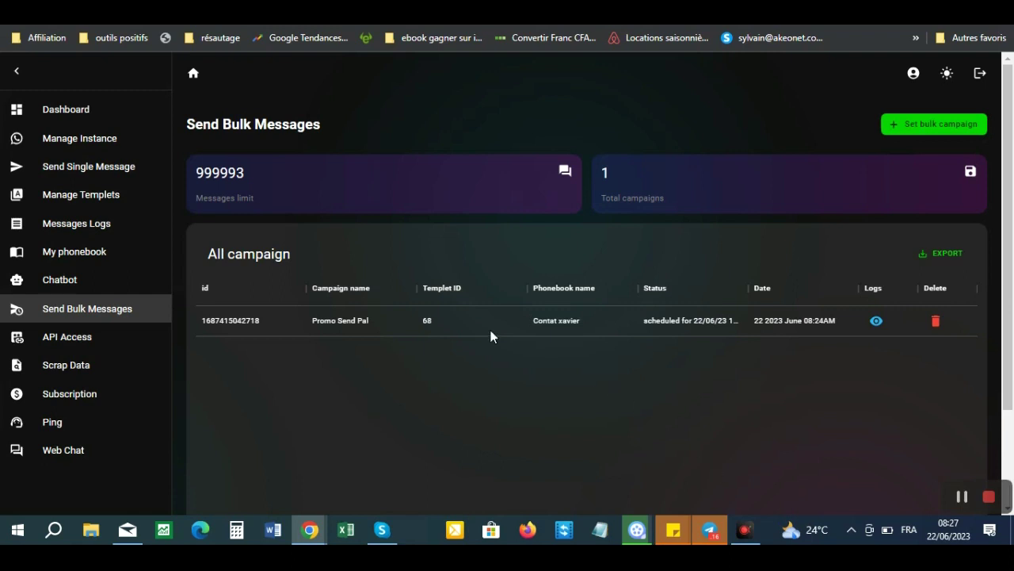
- Open both recipients' WhatsApp chats to confirm the SendPal invitation arrived, then return to SendPro
mouse_move(309, 529)
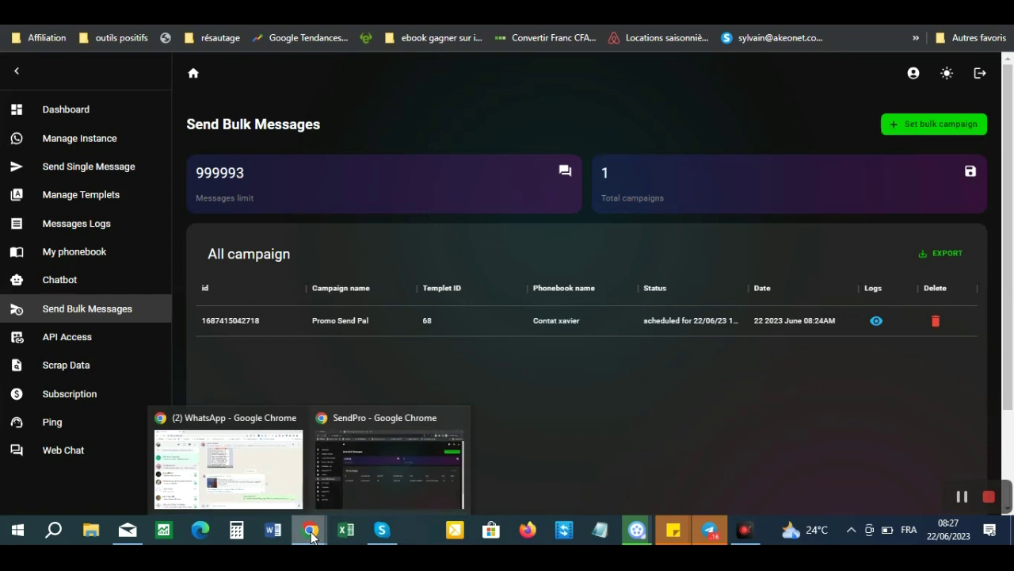
left_click(251, 466)
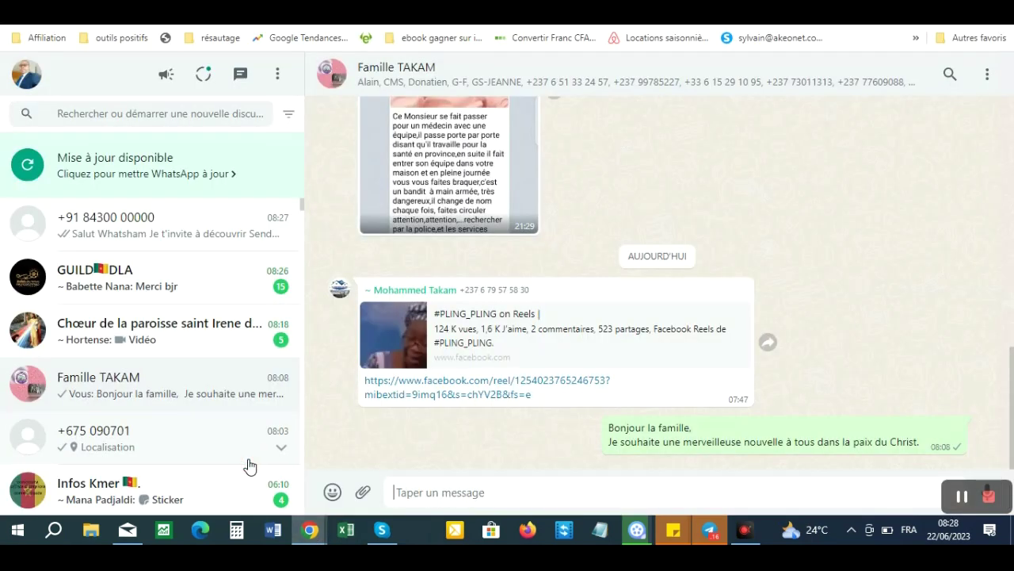
left_click(125, 226)
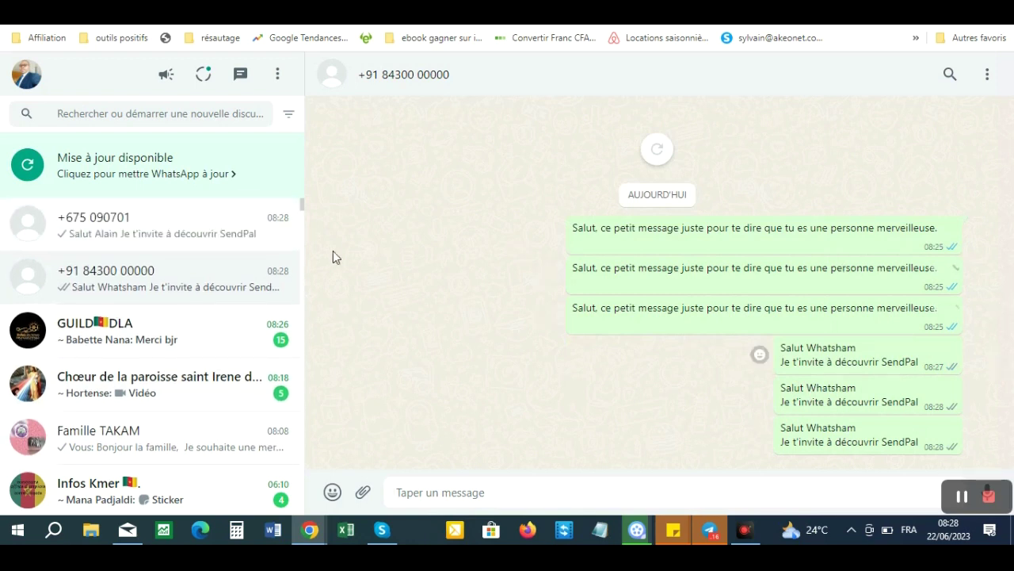
left_click(166, 232)
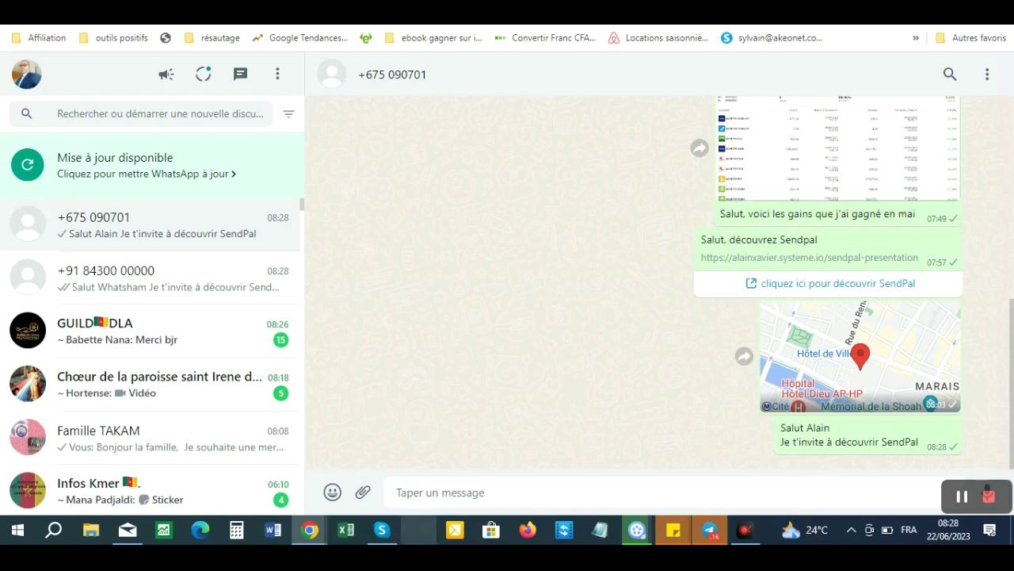
mouse_move(310, 530)
left_click(385, 467)
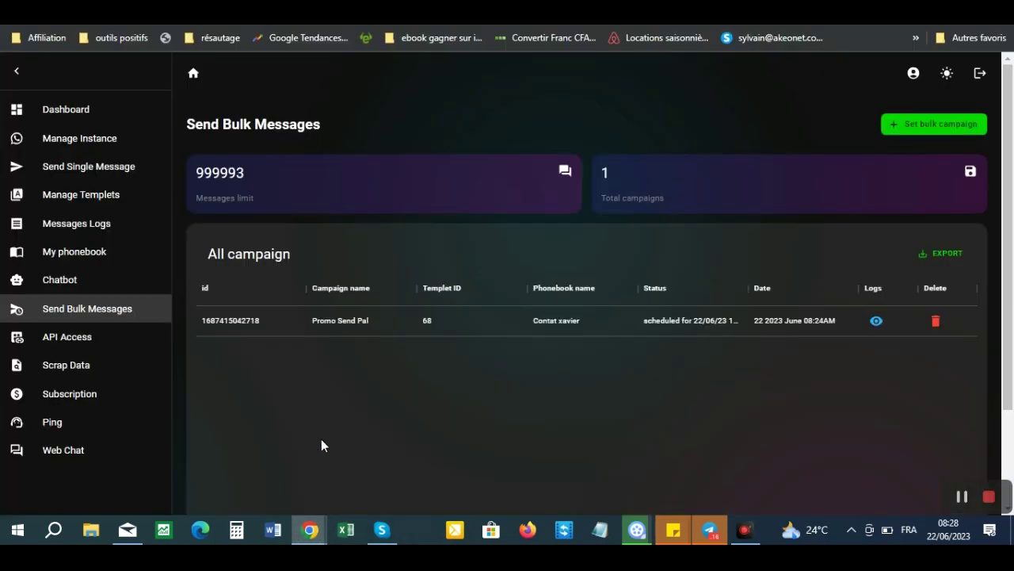
- On My phonebook, try Import by Pasting in Add contact number, then close and reopen the form
left_click(91, 254)
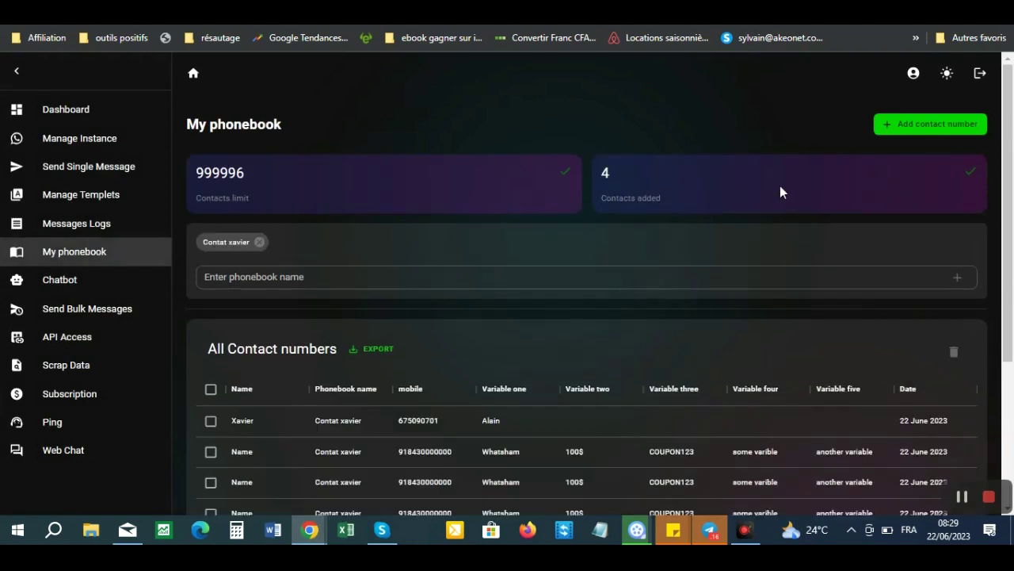
left_click(904, 123)
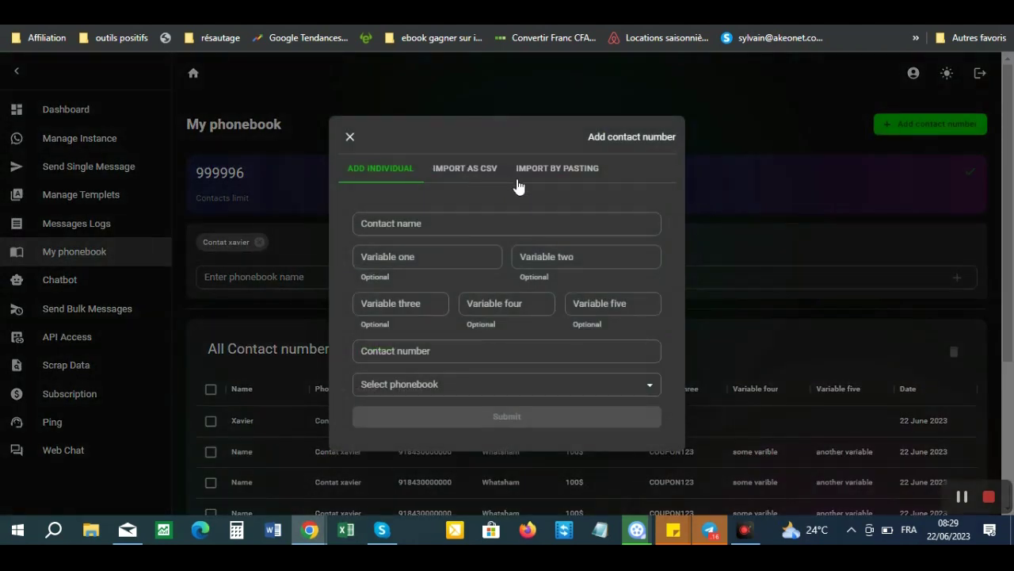
left_click(470, 169)
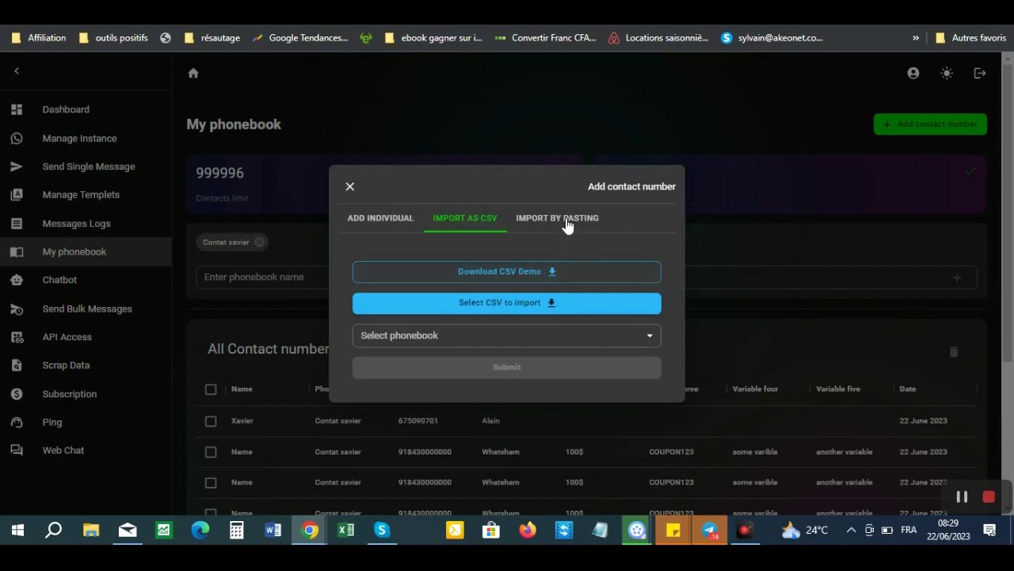
left_click(565, 221)
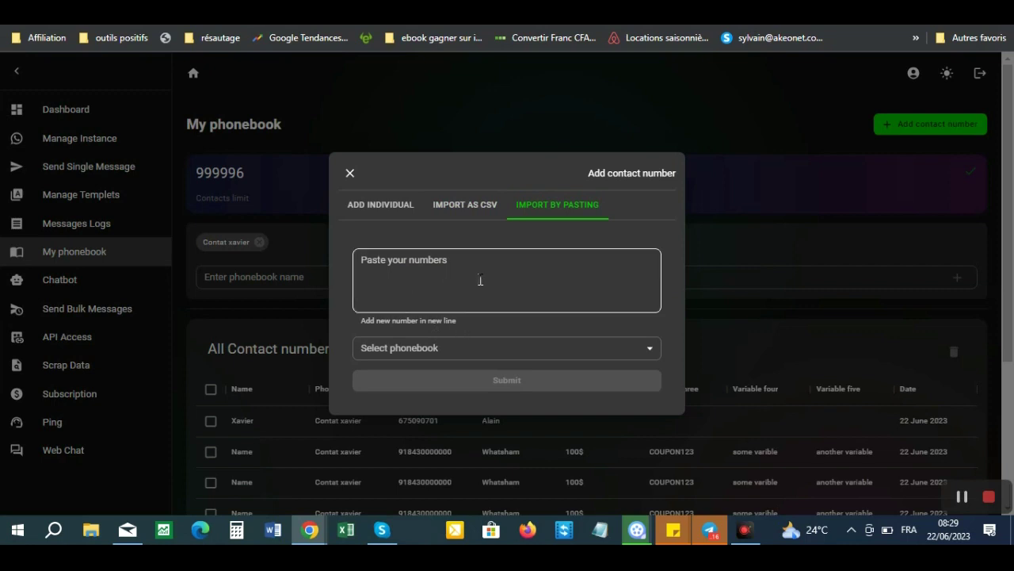
left_click(457, 350)
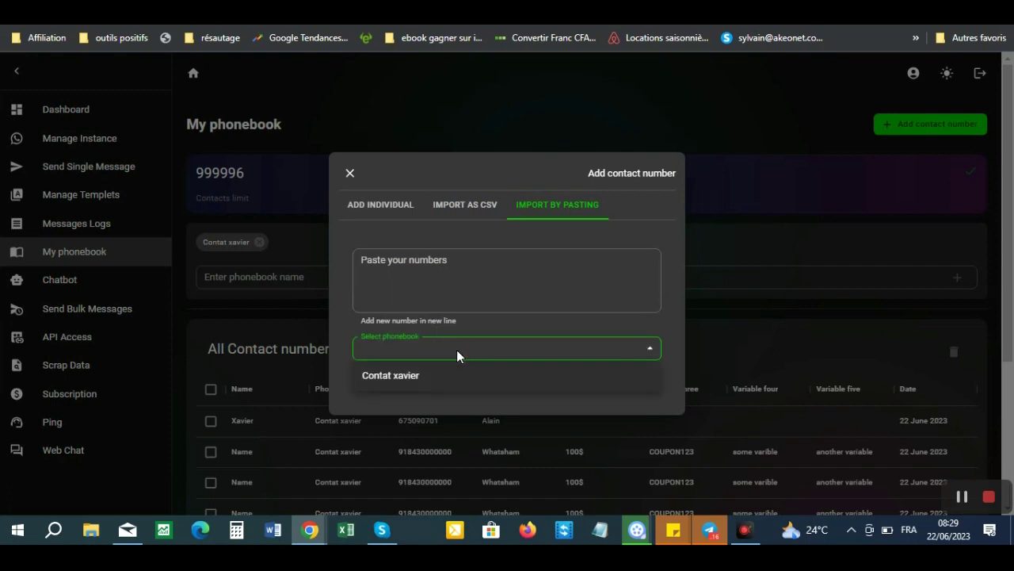
left_click(350, 176)
left_click(350, 175)
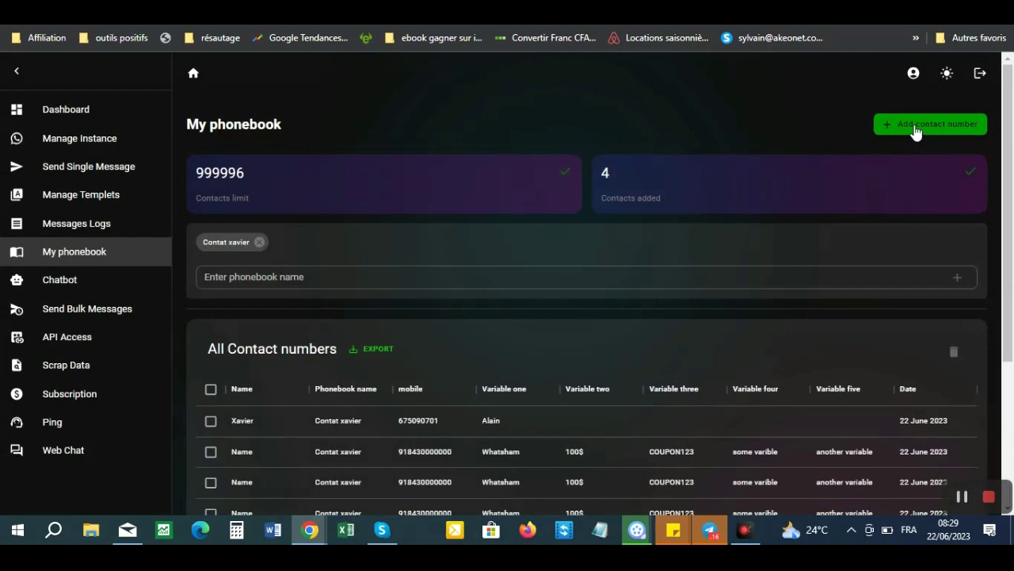
left_click(917, 129)
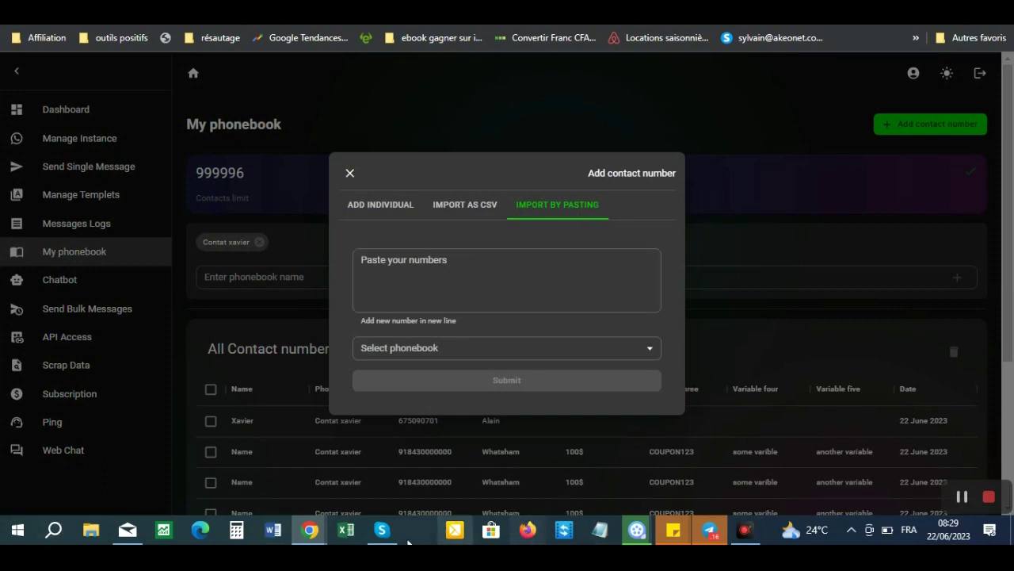
- Open Contact-tel 06-5-23.csv in Excel and copy the phone numbers in column A
right_click(343, 533)
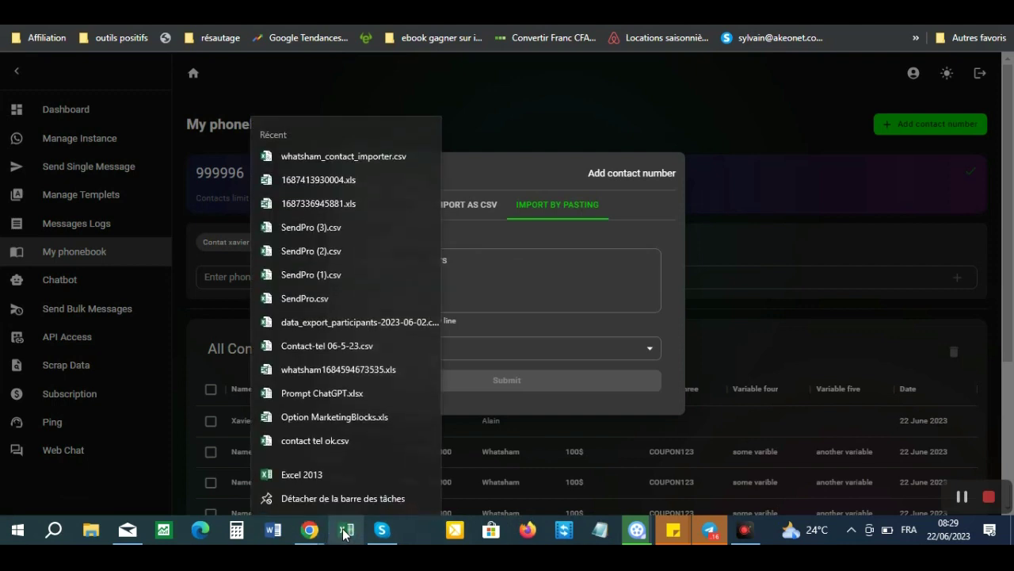
left_click(322, 349)
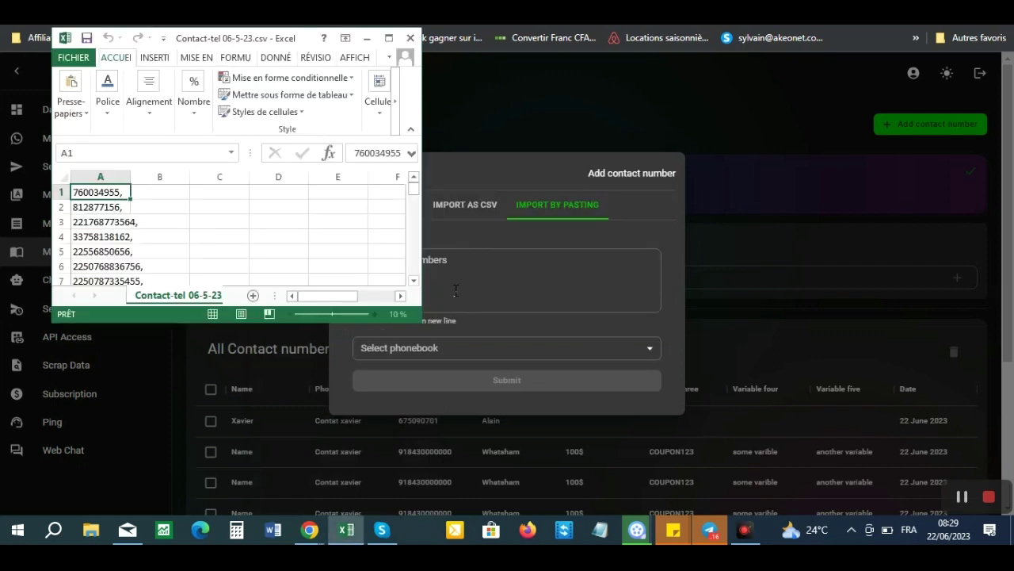
left_click(100, 175)
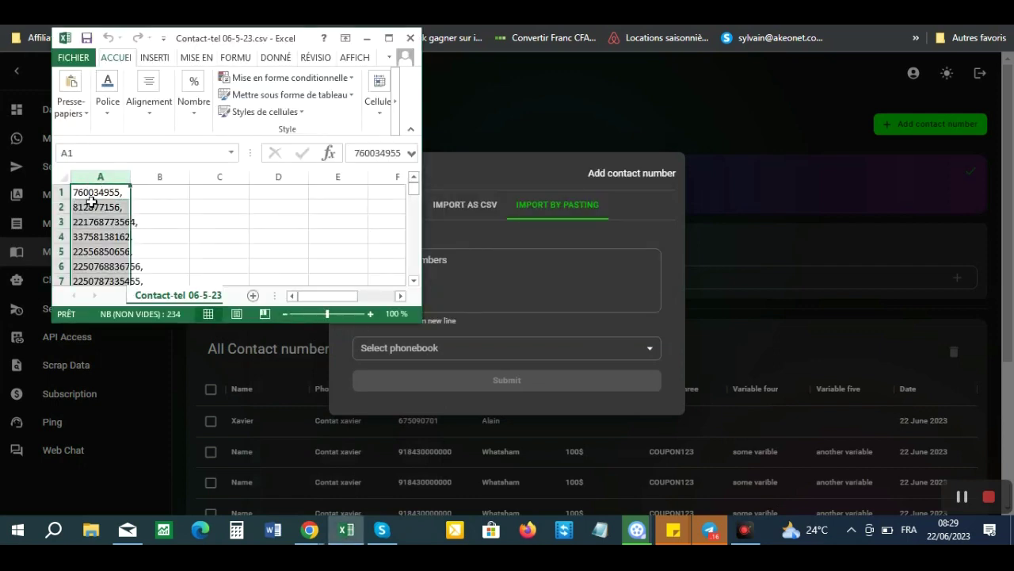
right_click(91, 194)
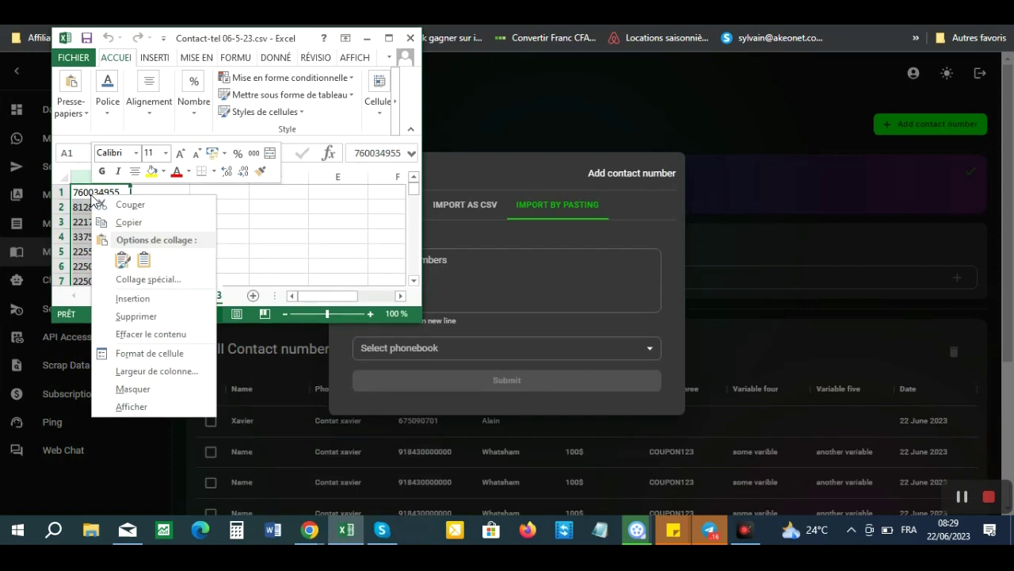
left_click(131, 221)
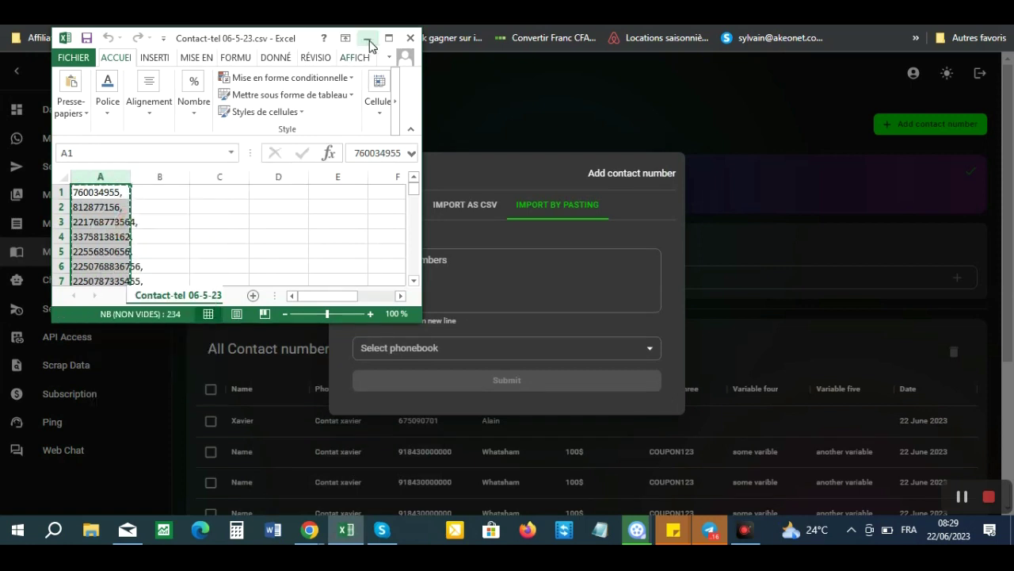
- Paste the copied numbers into SendPro's number box as a trial, then clear them
left_click(367, 38)
left_click(380, 274)
key("ctrl+v")
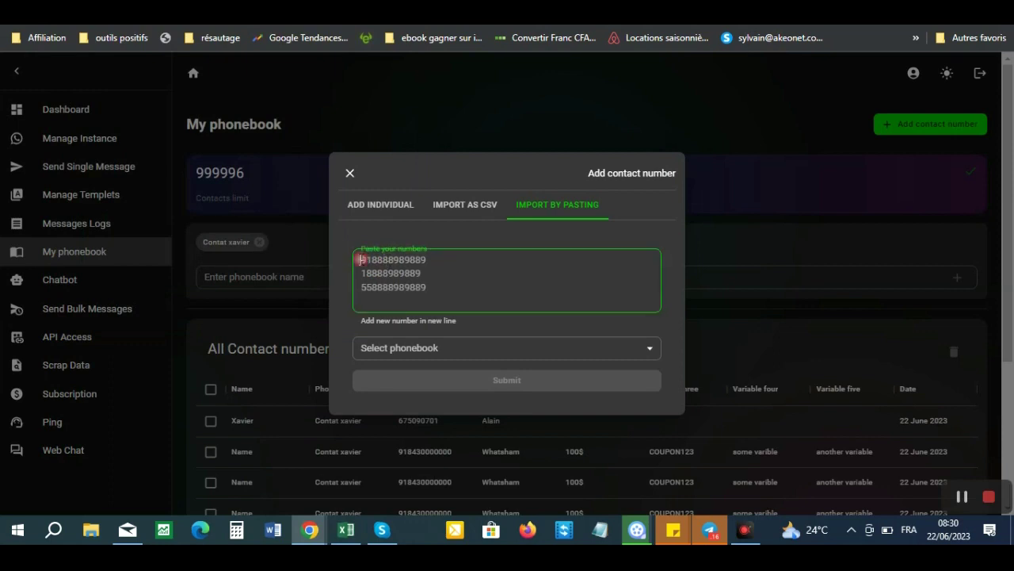
key("ctrl+v")
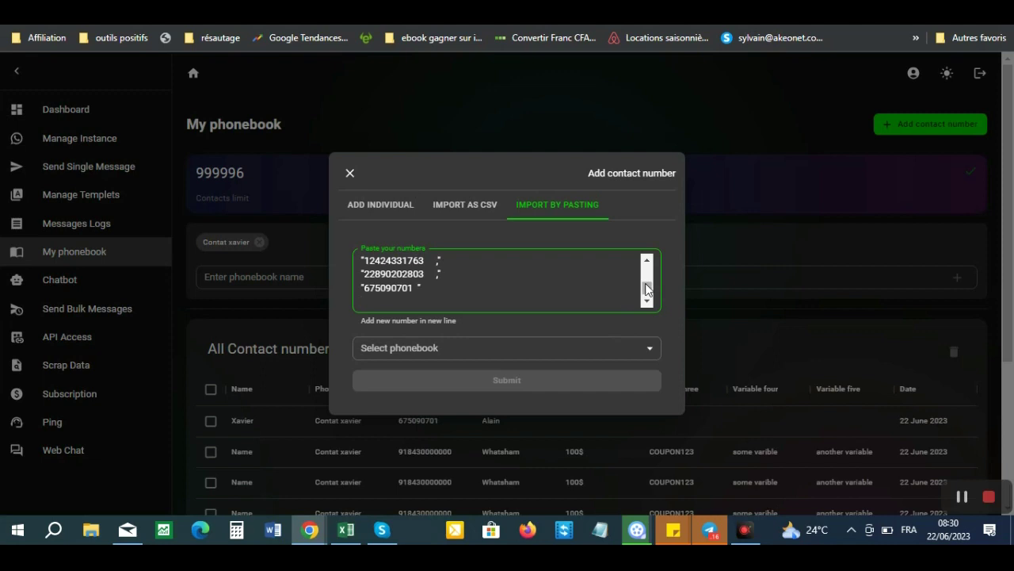
mouse_move(648, 287)
left_mouse_down()
mouse_move(647, 258)
mouse_move(640, 298)
left_mouse_up()
left_click_drag(617, 236, 620, 224)
left_click(428, 277)
key("ctrl+a")
key("BackSpace")
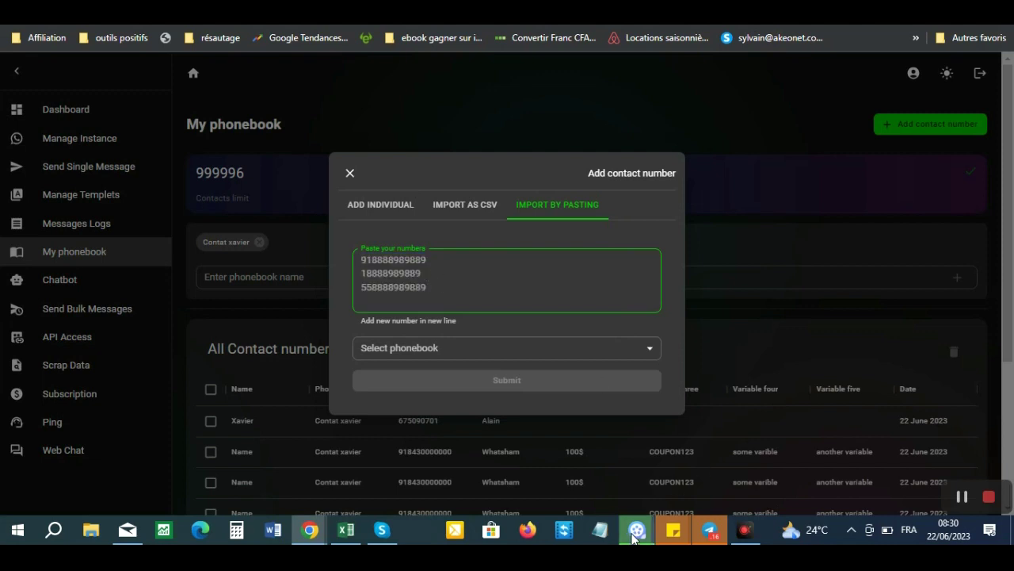
- Maximize the Contact-tel 06-5-23 sheet, check column B's options, and select cell A1
left_click(347, 533)
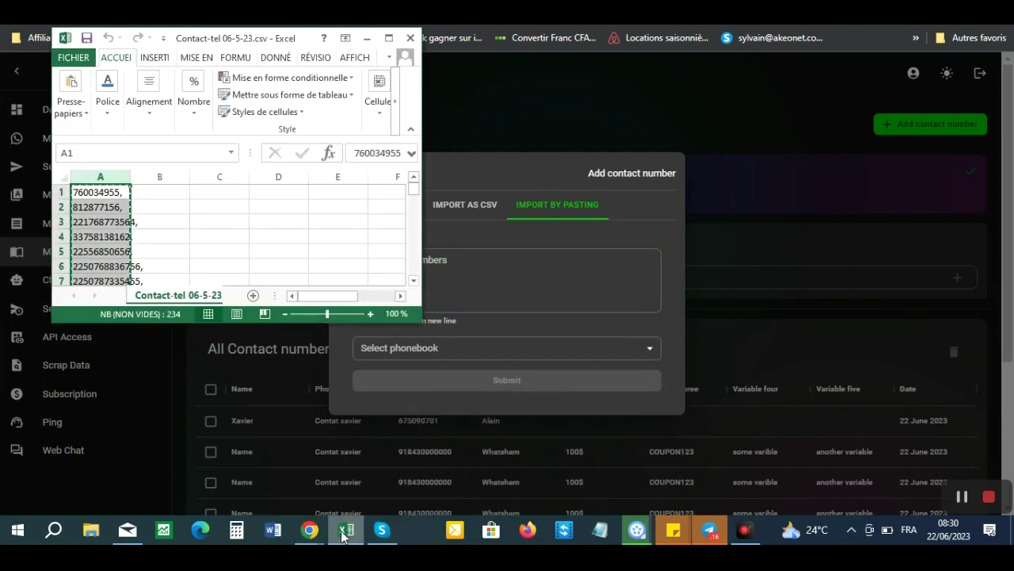
left_click(388, 38)
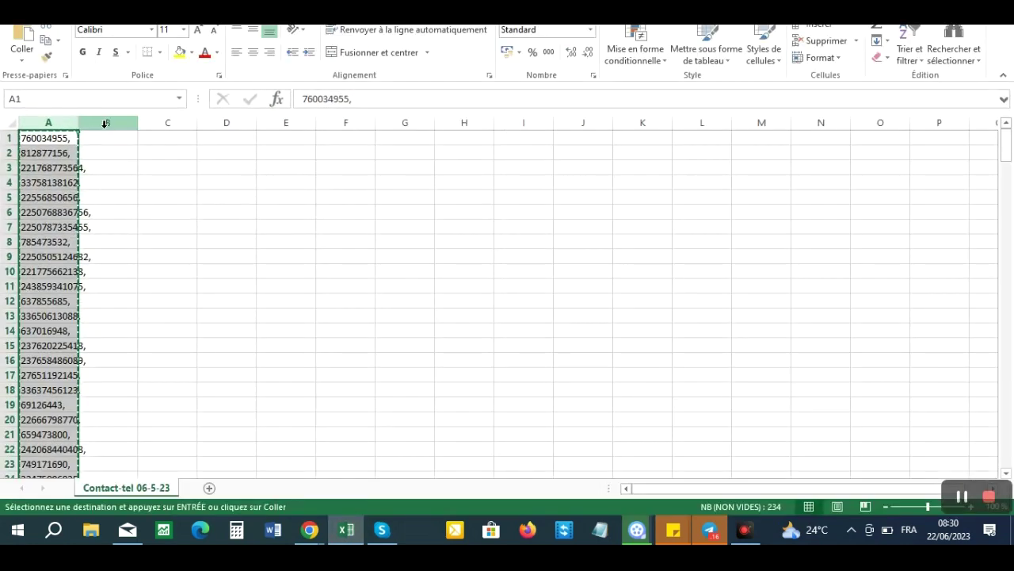
left_click(106, 122)
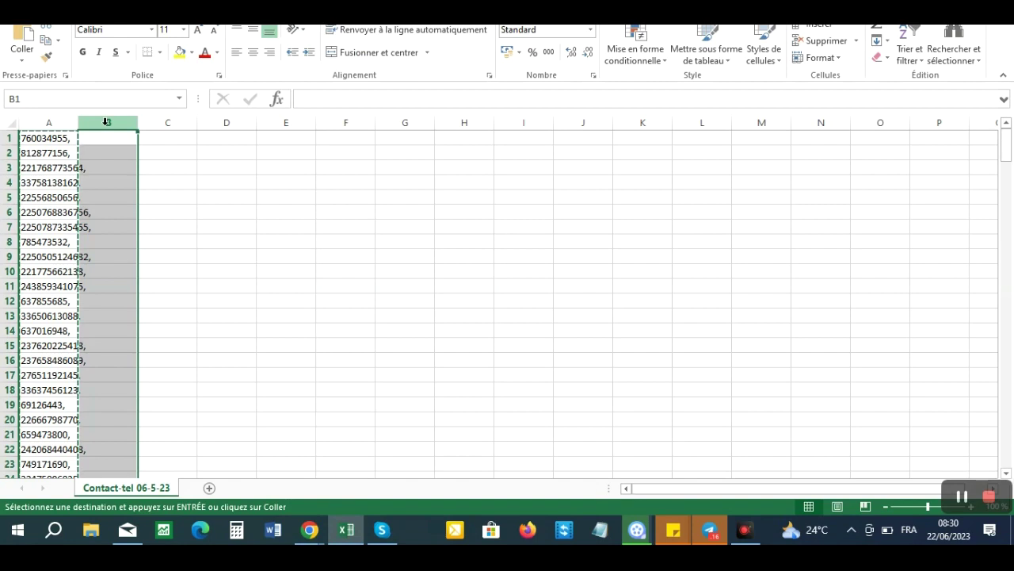
right_click(106, 122)
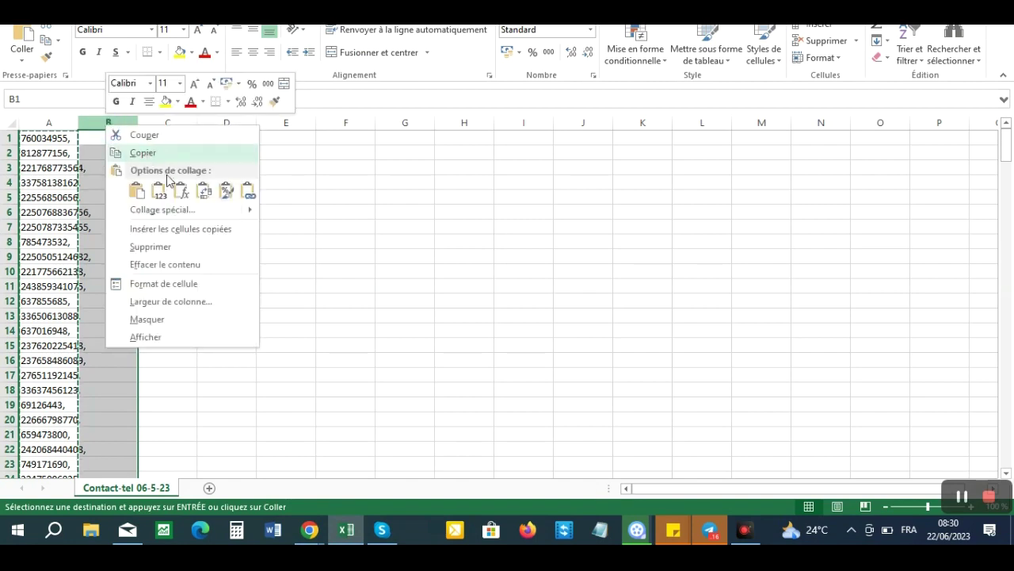
left_click(107, 117)
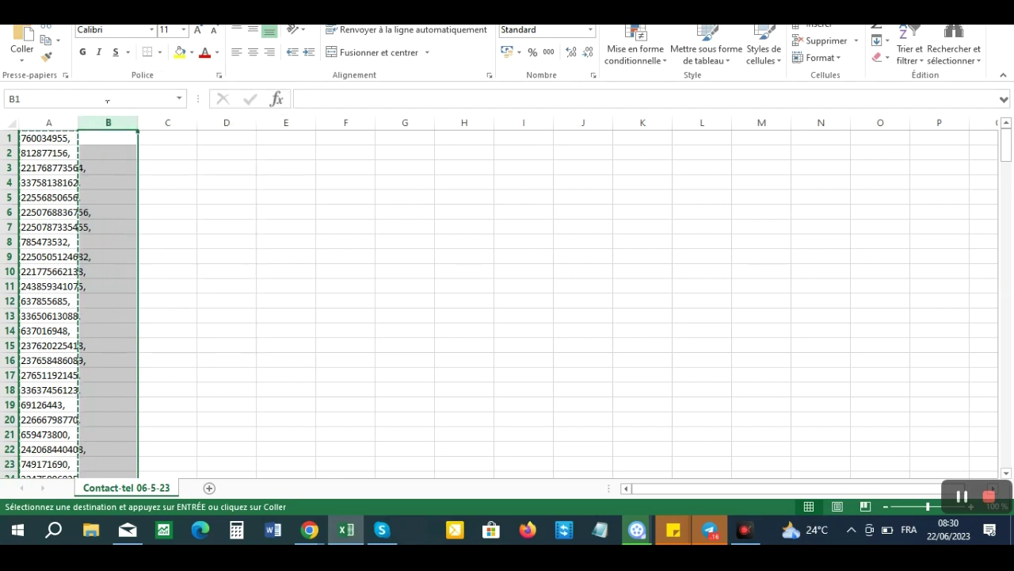
right_click(105, 119)
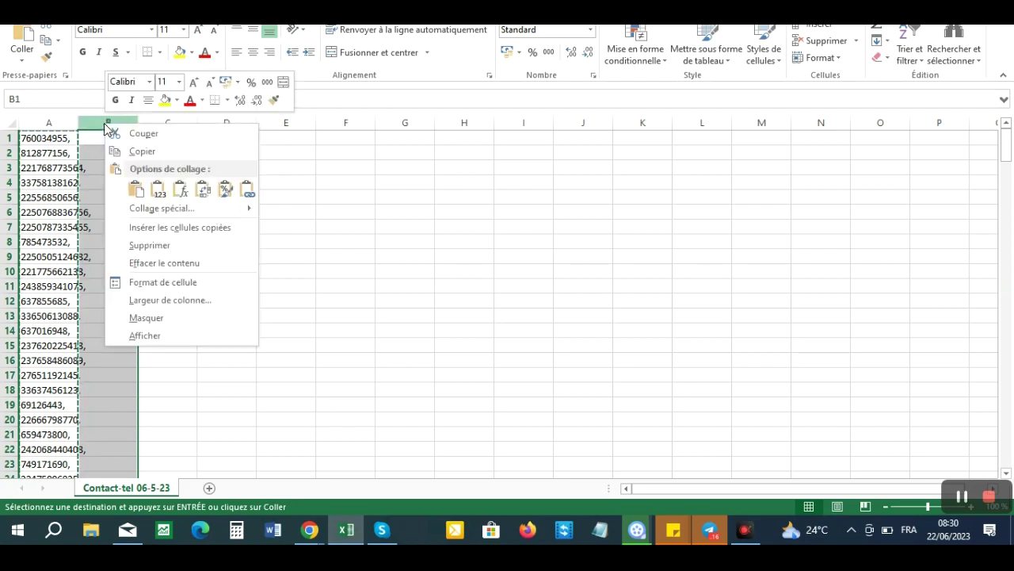
left_click(178, 245)
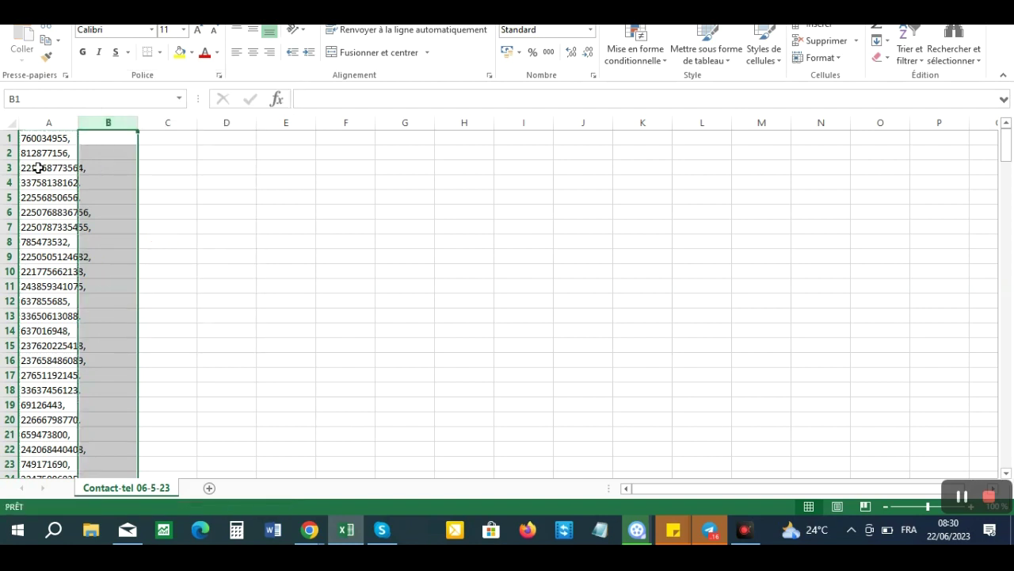
left_click(24, 139)
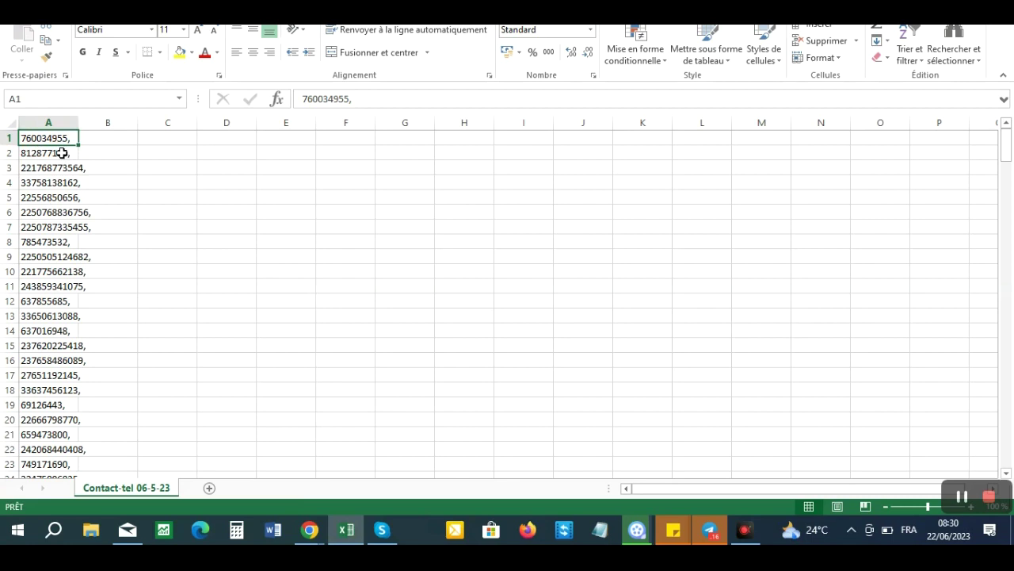
- Remove the trailing commas from the phone numbers in A1, A2 and A3
left_click(359, 99)
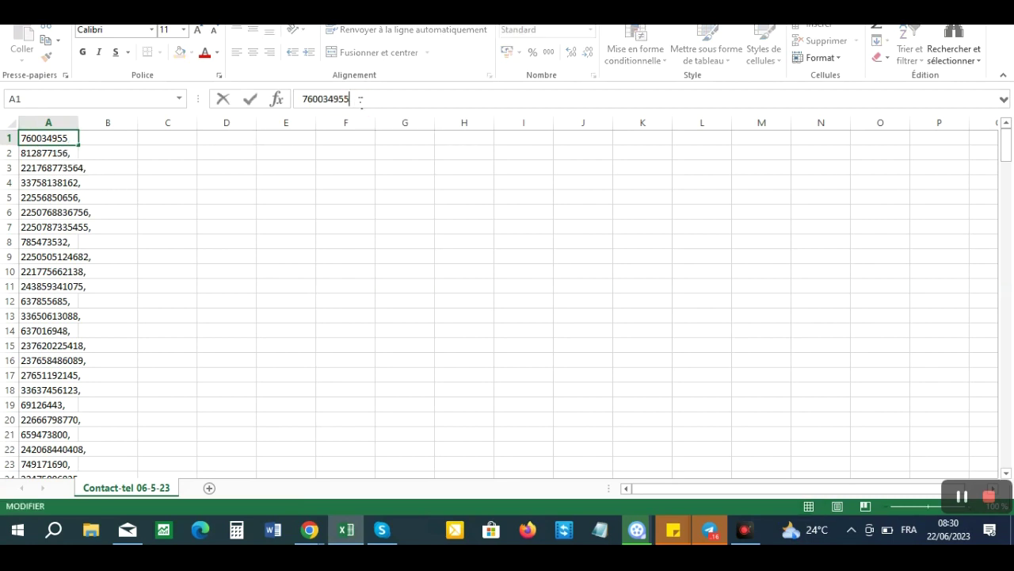
left_click(50, 150)
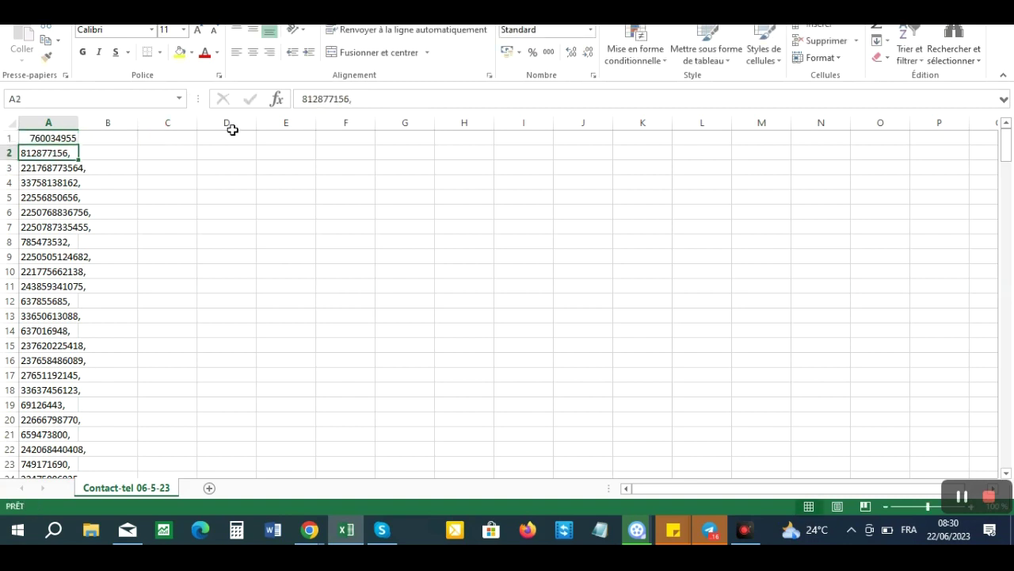
left_click(360, 99)
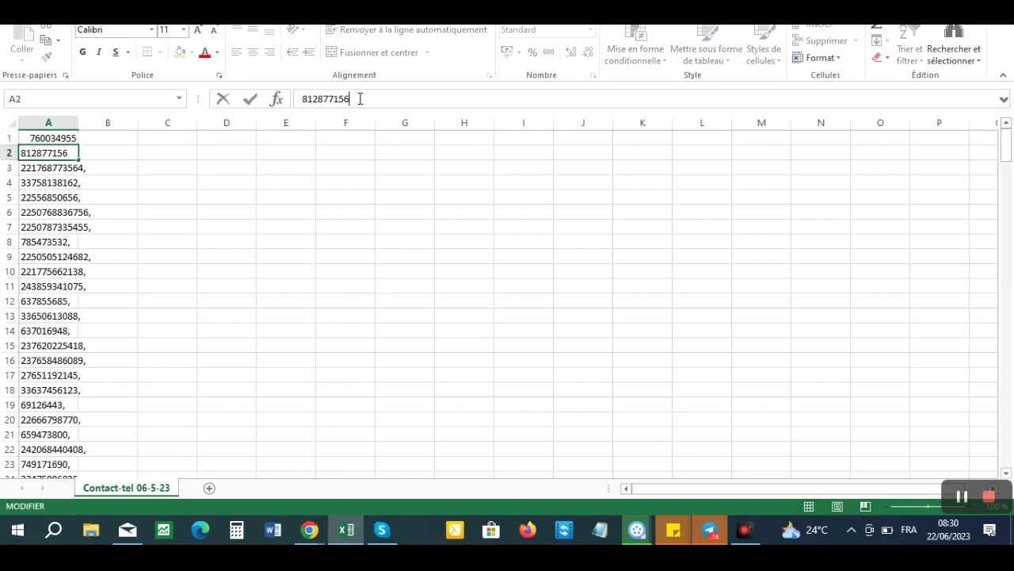
left_click(60, 169)
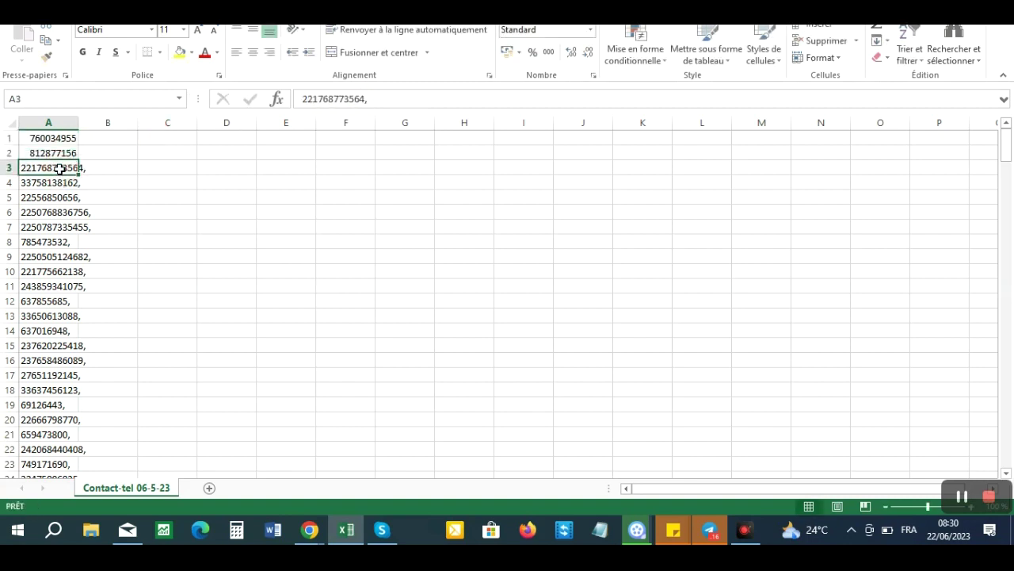
left_click(369, 99)
key("BackSpace")
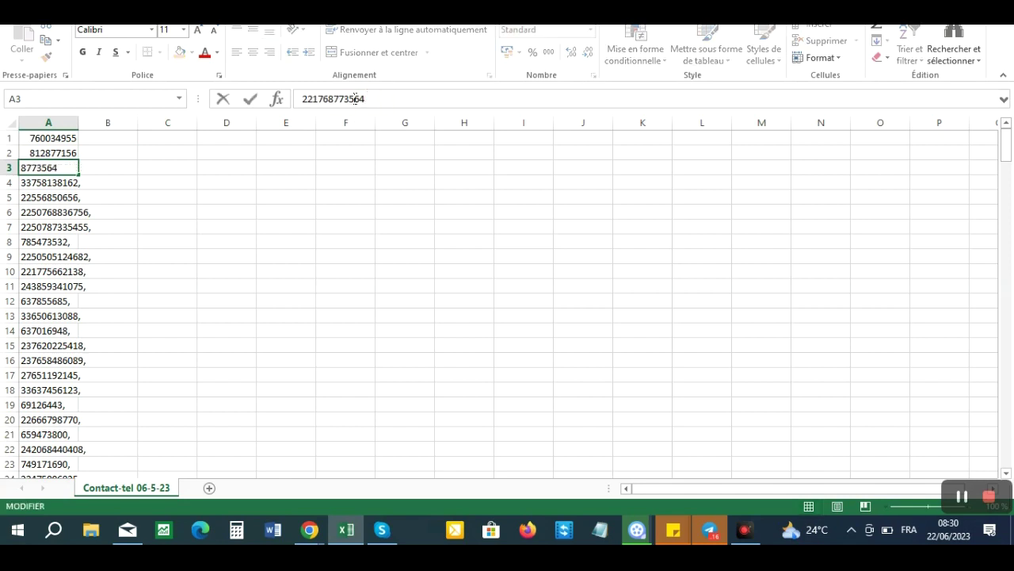
left_click(28, 137)
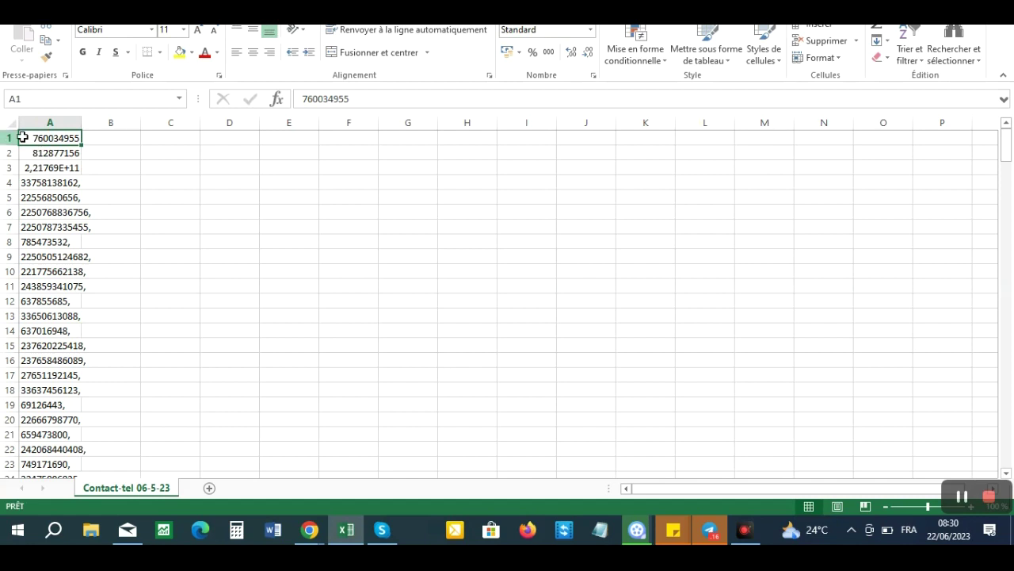
- Copy rows 1 and 2 with Copier and go back to SendPro's paste box
left_click_drag(5, 137, 27, 160)
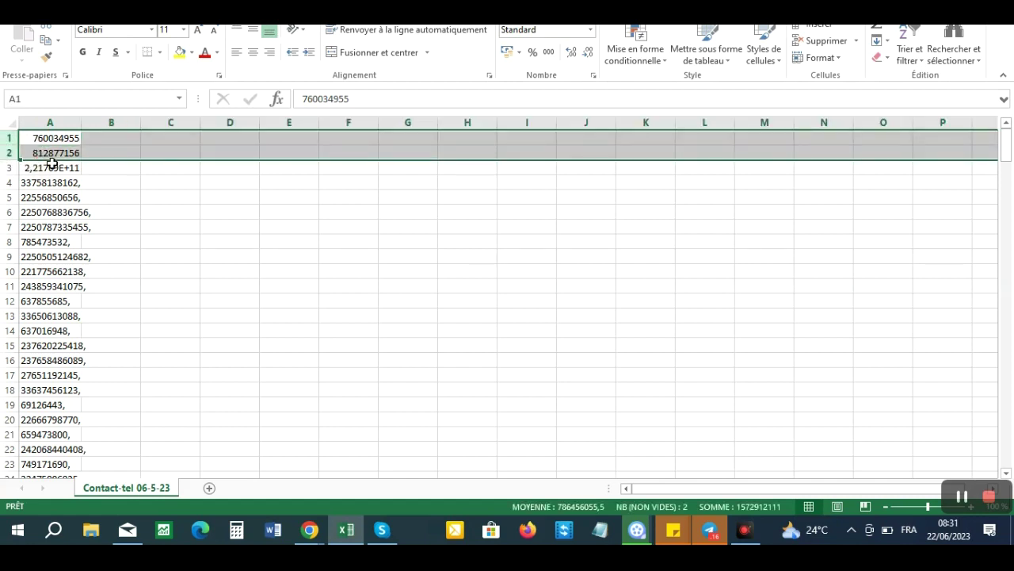
right_click(53, 142)
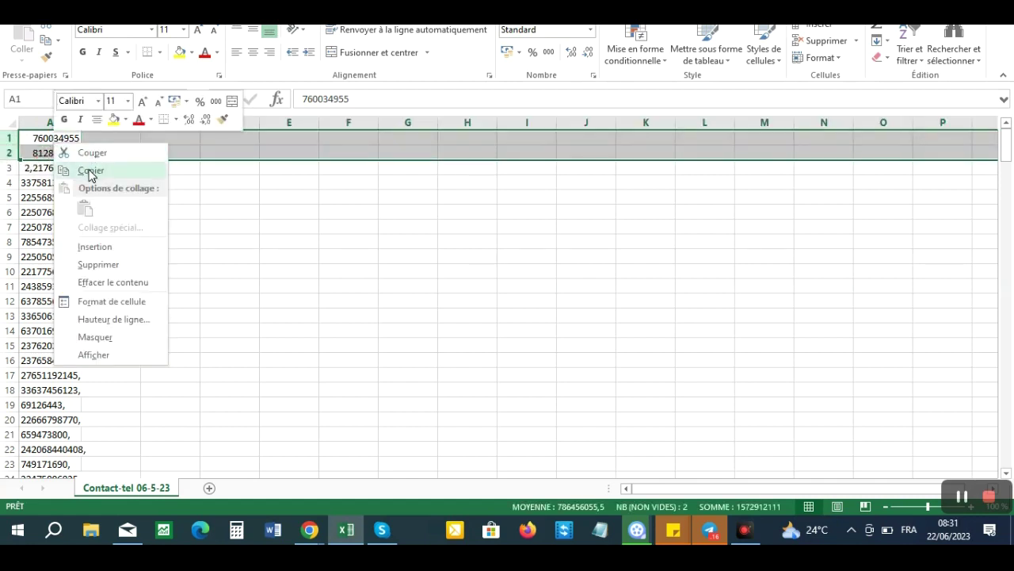
left_click(89, 170)
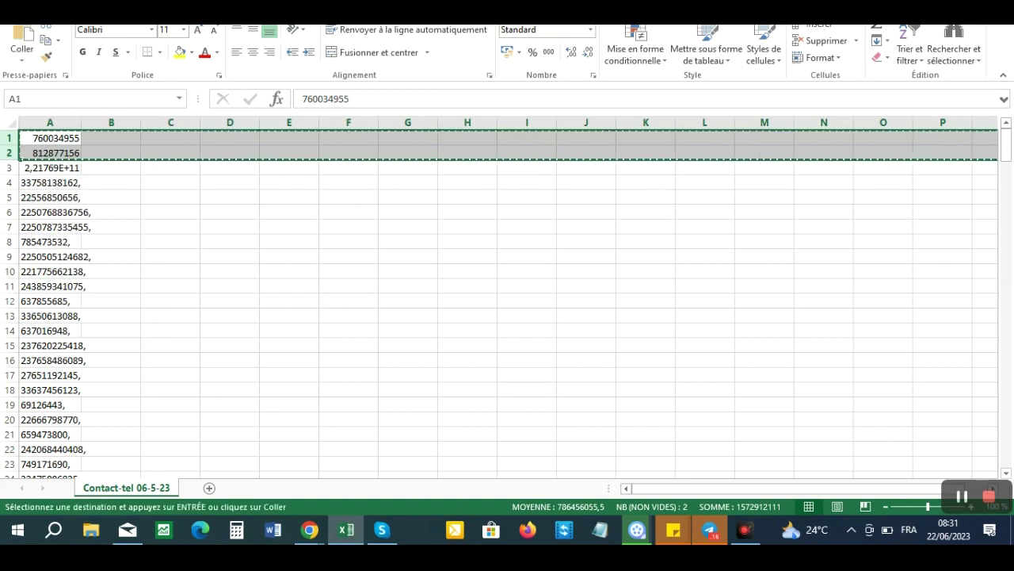
left_click(310, 529)
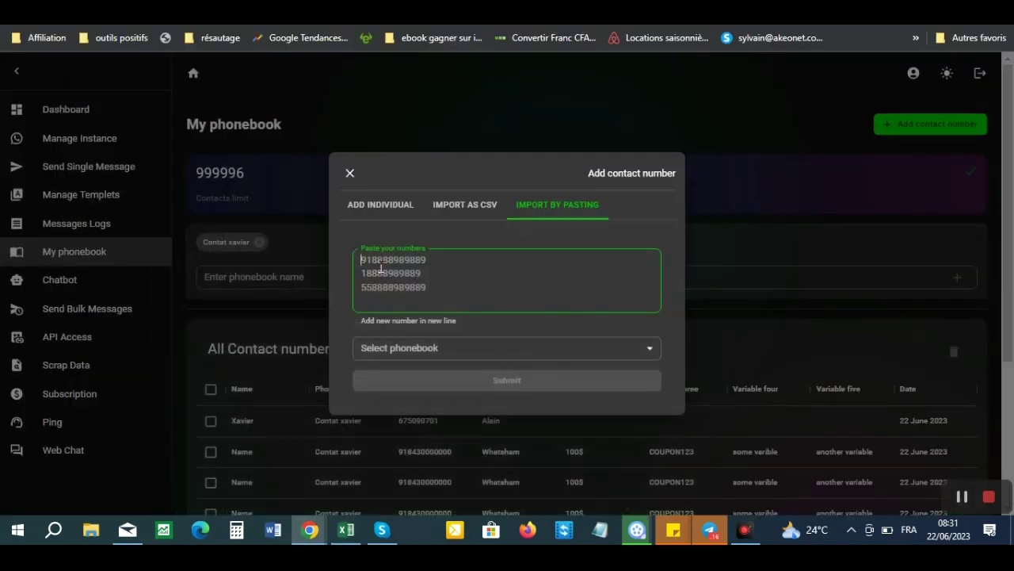
- Paste the two numbers, then discard them by closing the add-contact dialog twice
key("ctrl+v")
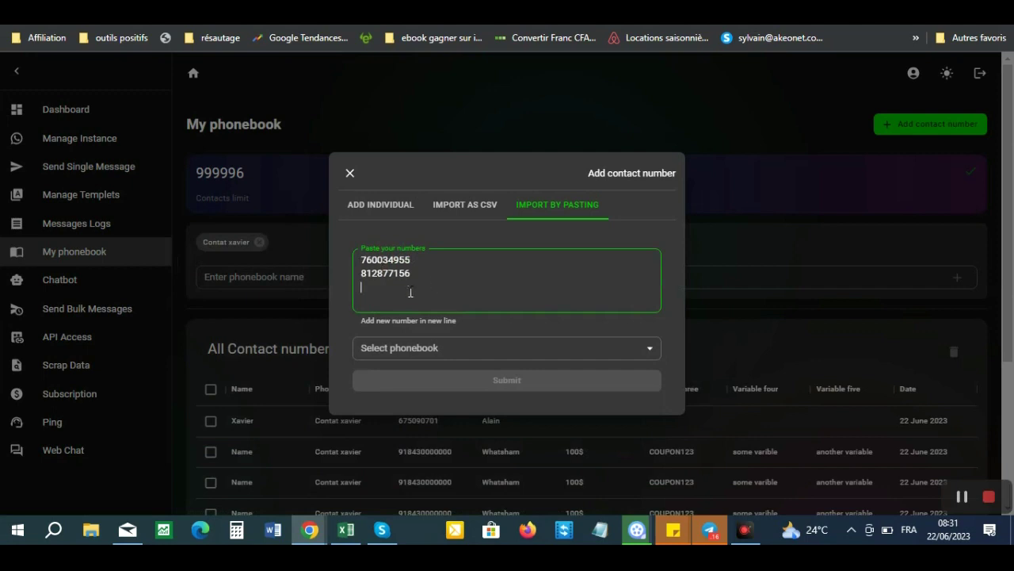
left_click(372, 207)
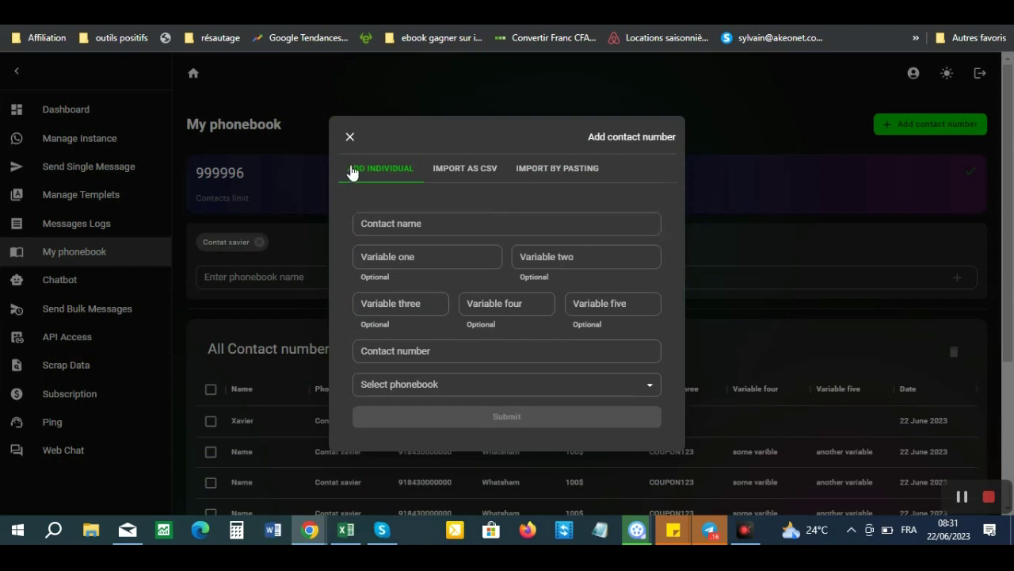
left_click(351, 139)
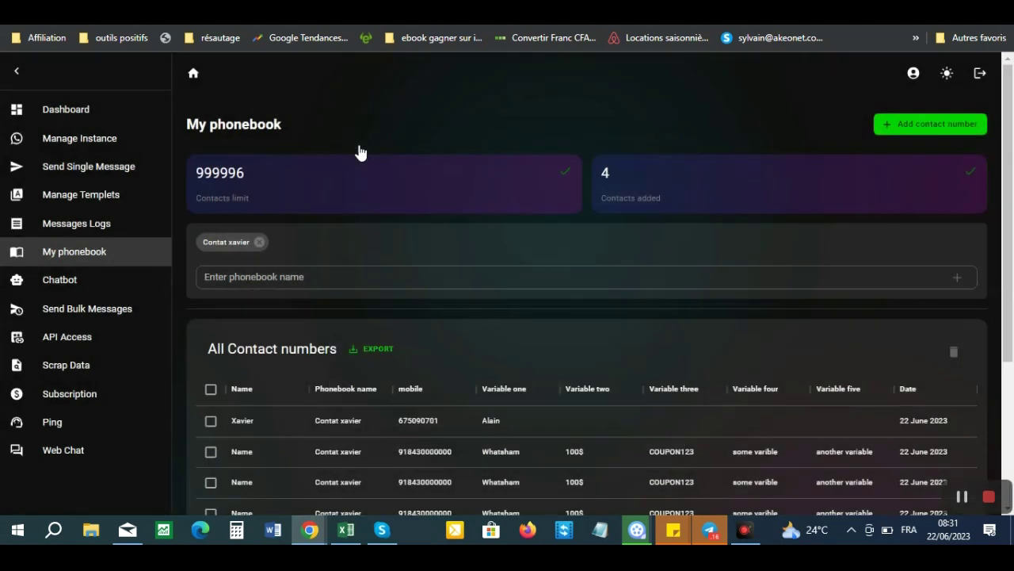
left_click(904, 125)
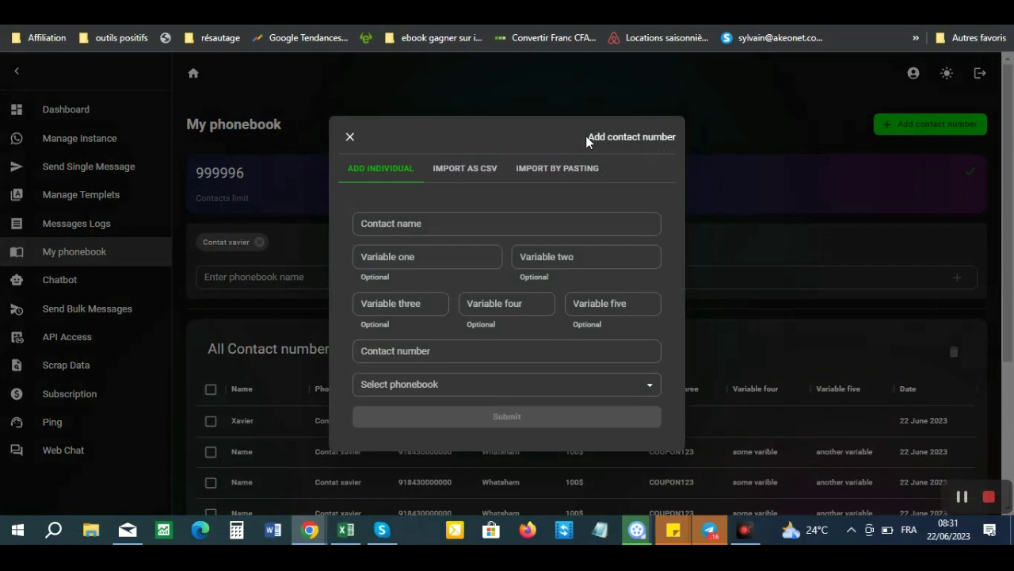
left_click(350, 138)
left_click(280, 279)
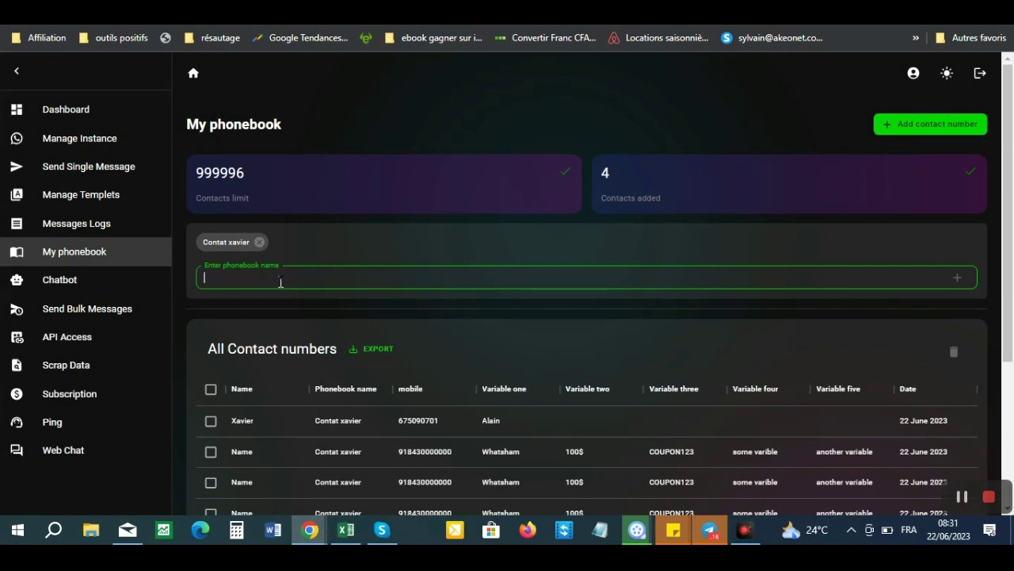
- Add a phonebook named 'Contact Tel' beside Contat xavier
type("Contact Tel")
left_click(957, 278)
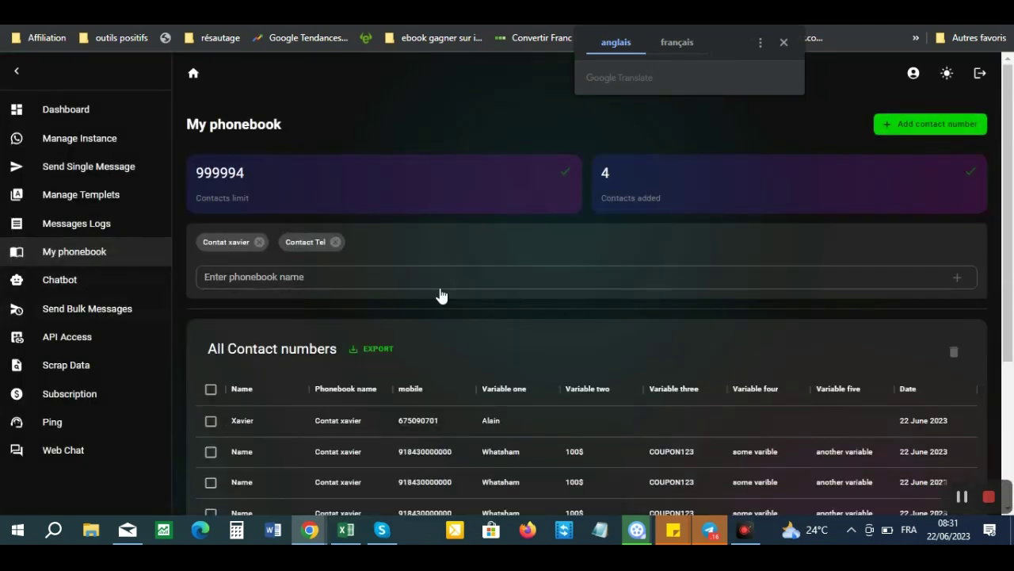
left_click(912, 127)
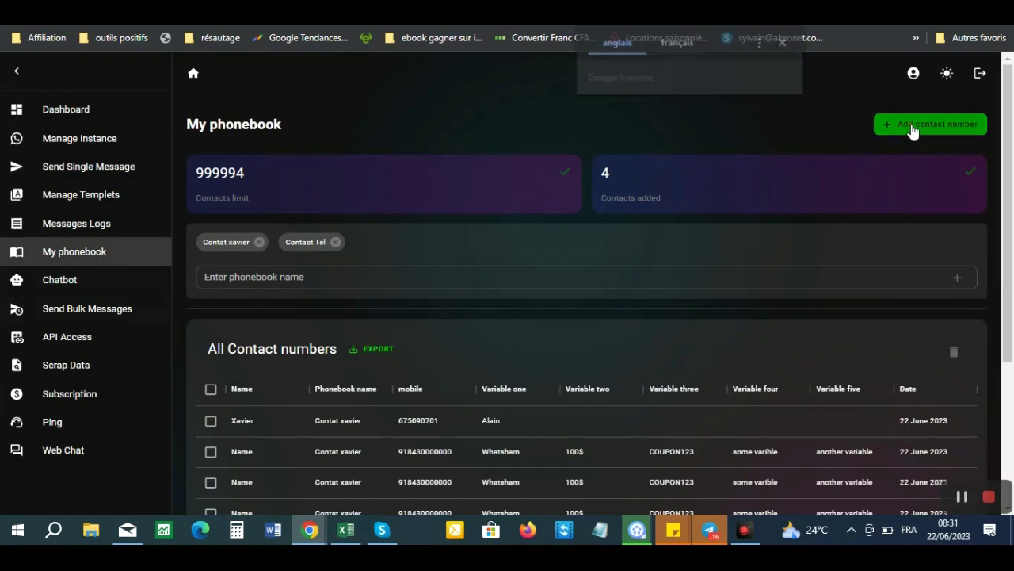
left_click(426, 221)
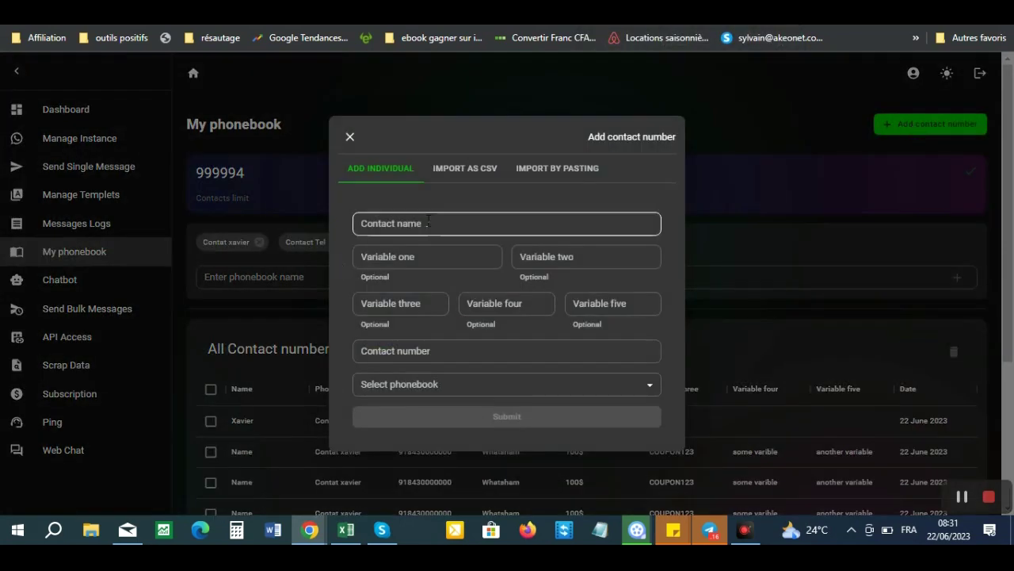
left_click(427, 223)
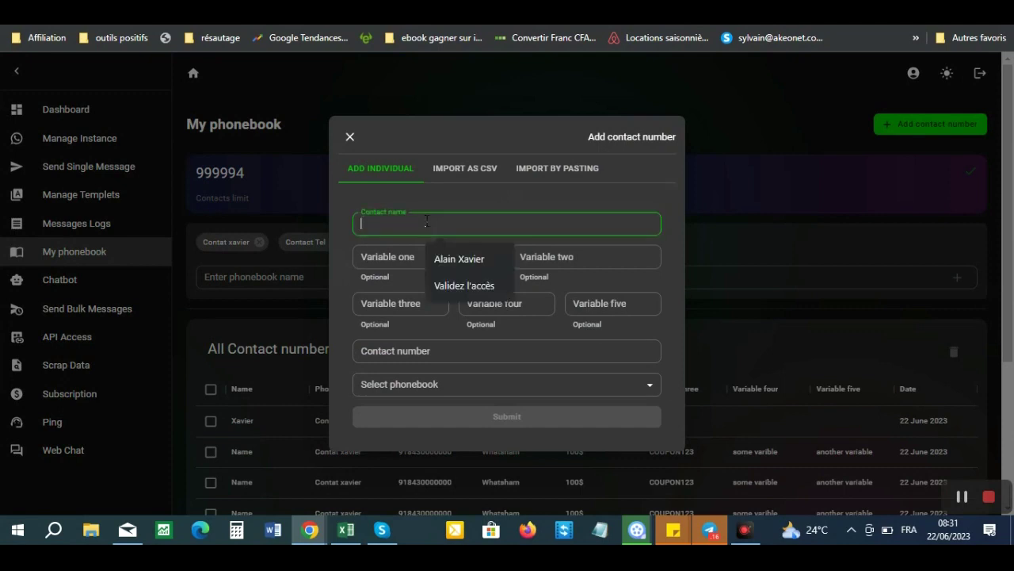
left_click(553, 172)
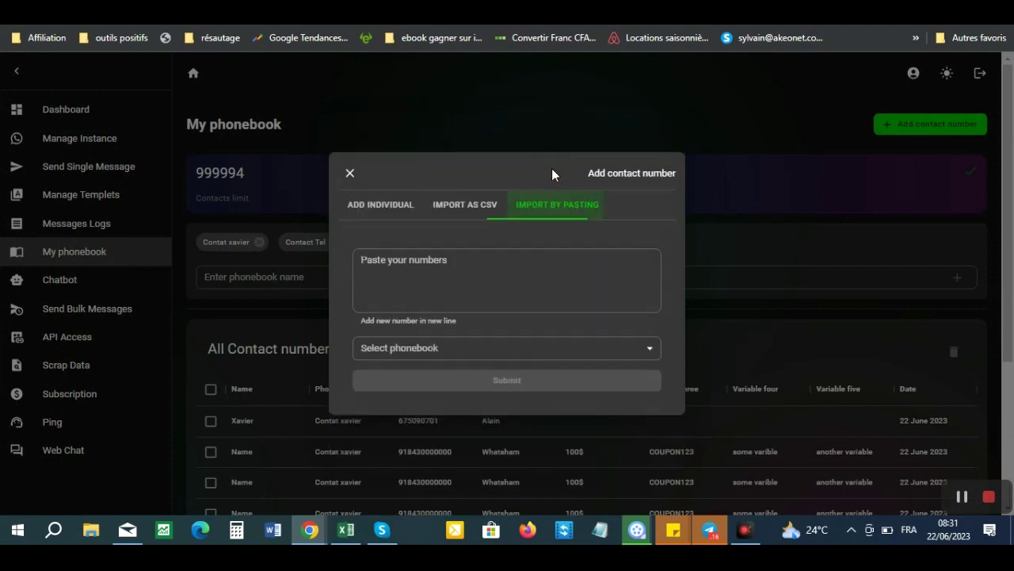
left_click(388, 272)
key("ctrl+v")
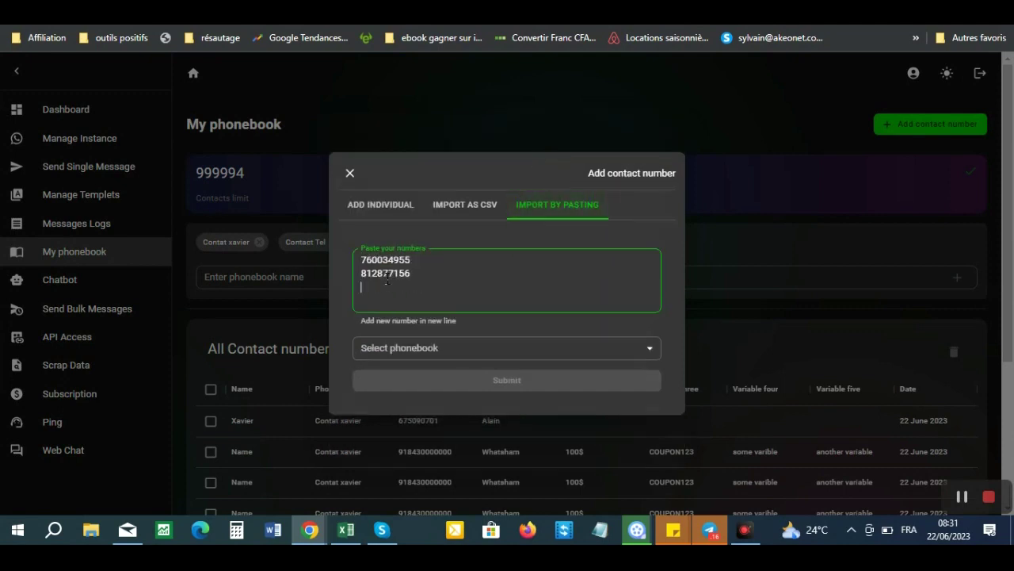
- Choose Contact Tel as the phonebook and submit; the format is rejected
left_click(523, 349)
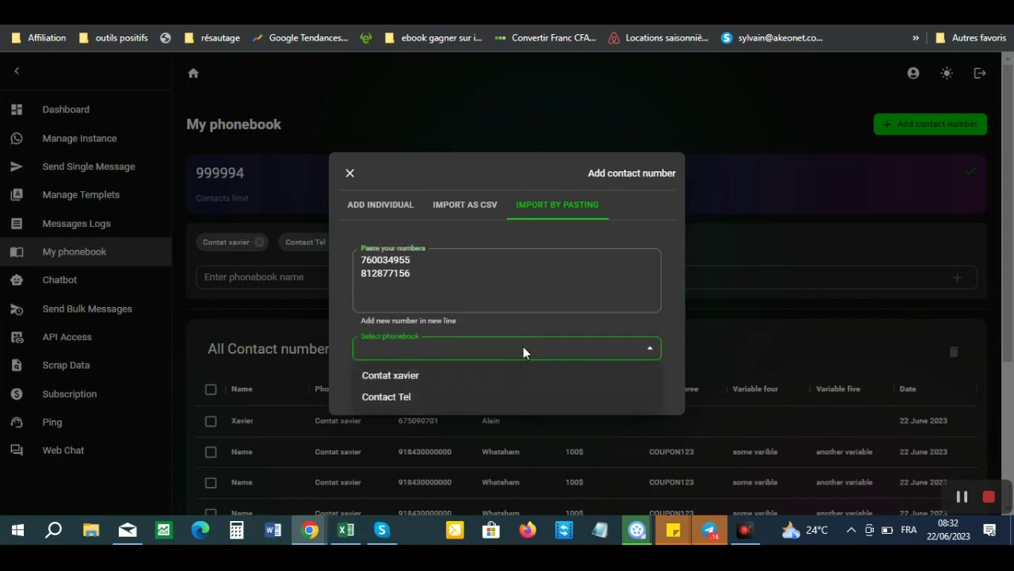
left_click(417, 397)
left_click(507, 388)
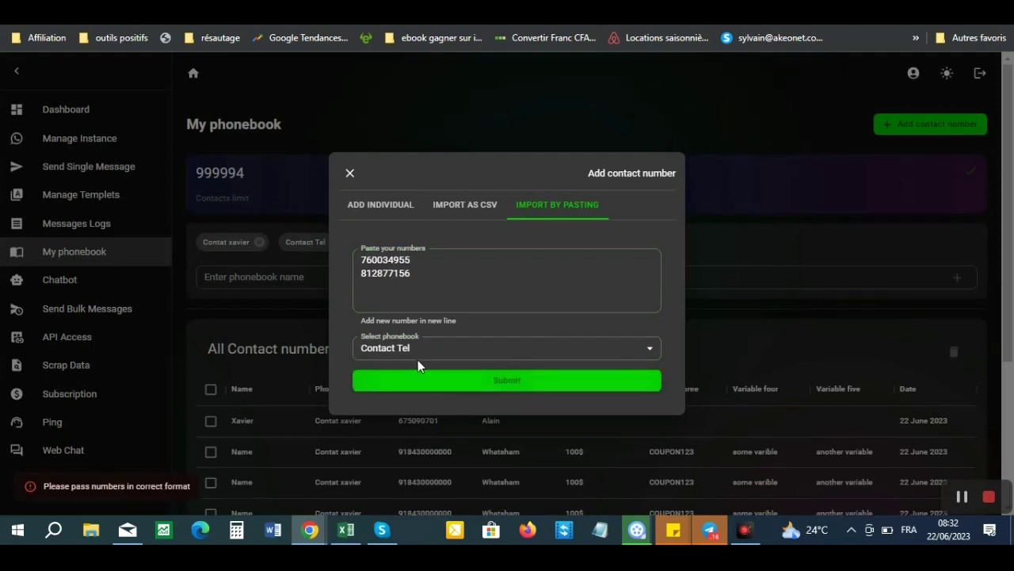
left_click(359, 273)
left_click(359, 263)
left_click(428, 261)
left_click(362, 259)
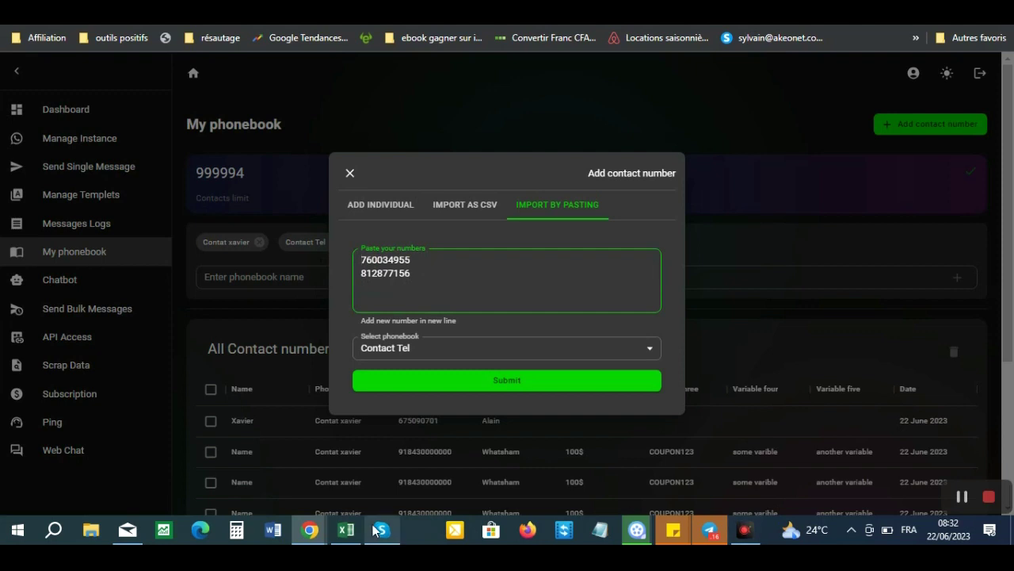
left_click(346, 530)
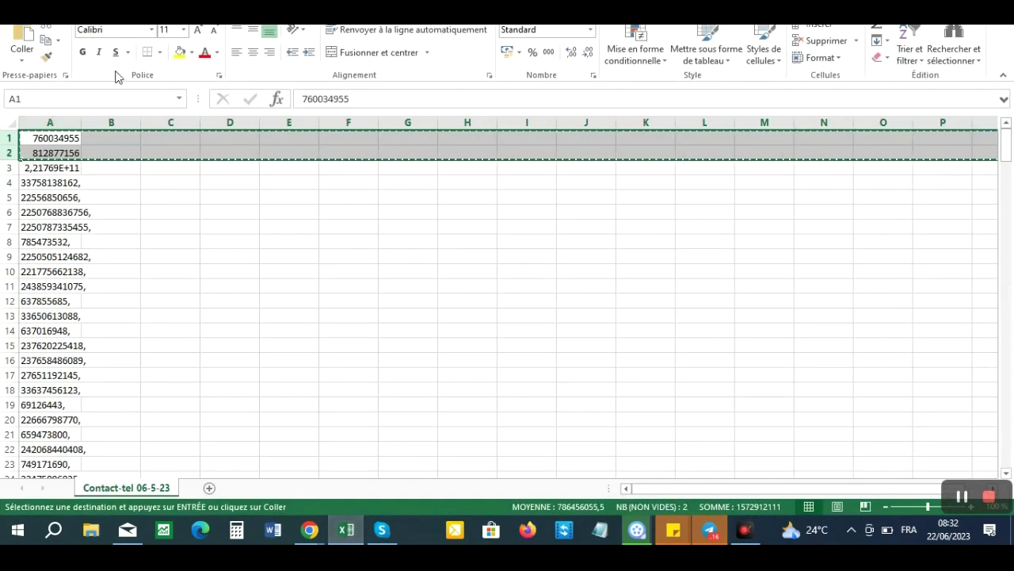
key("Down")
key("Down")
key("Up")
key("Up")
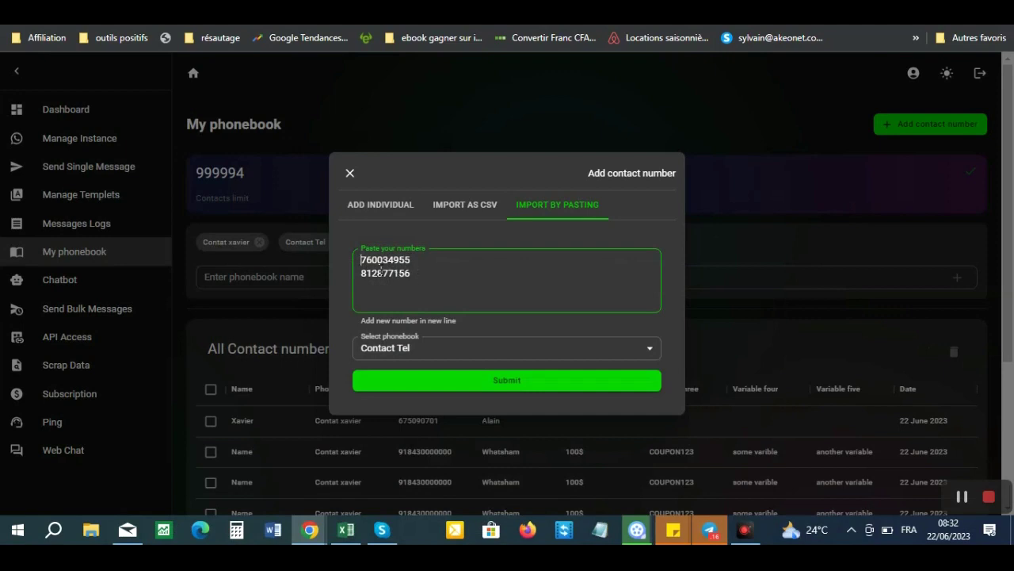
left_click(577, 296)
type("237")
left_click_drag(610, 304, 324, 278)
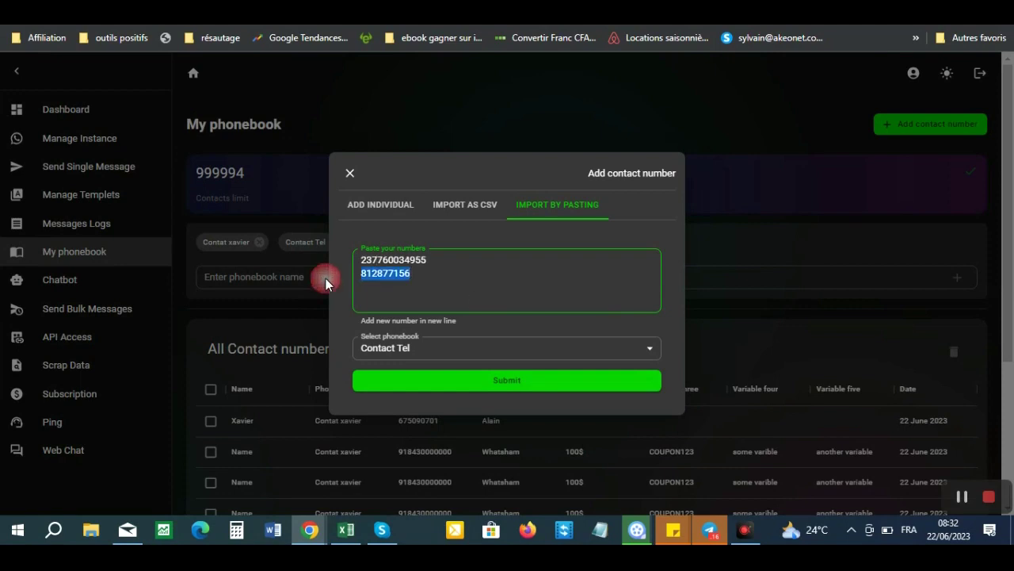
key("BackSpace")
left_click(508, 381)
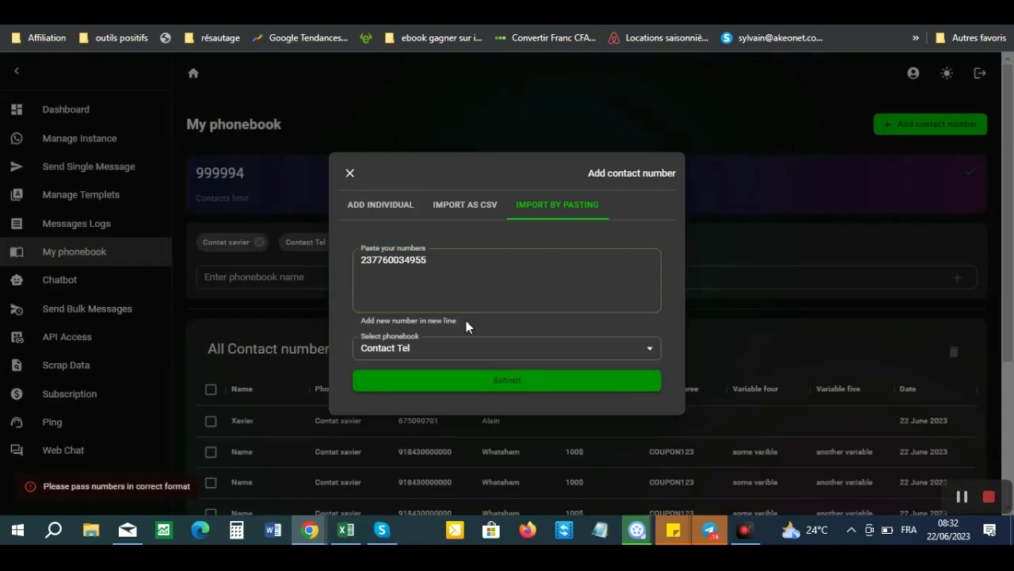
left_click(410, 262)
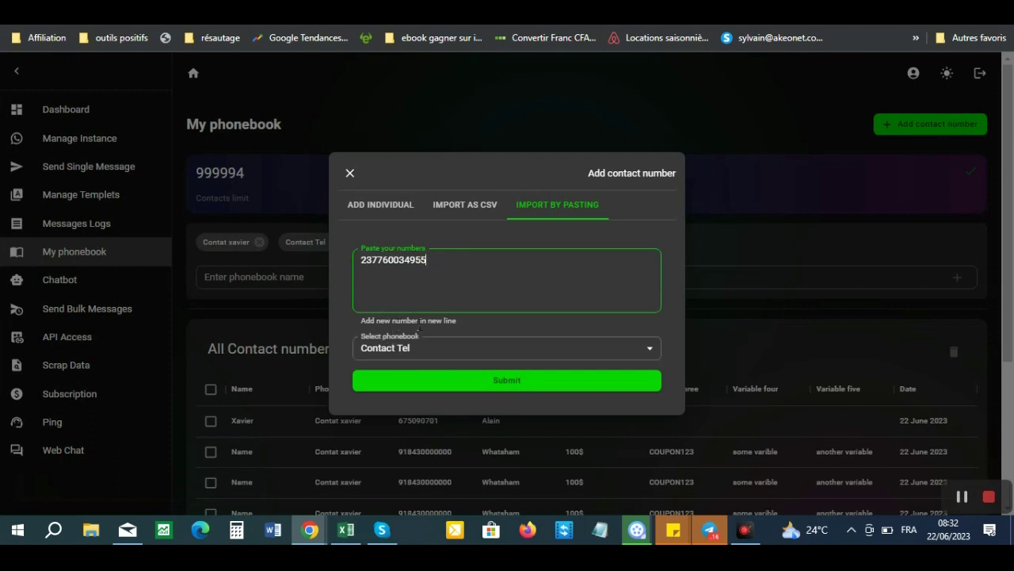
left_click(507, 382)
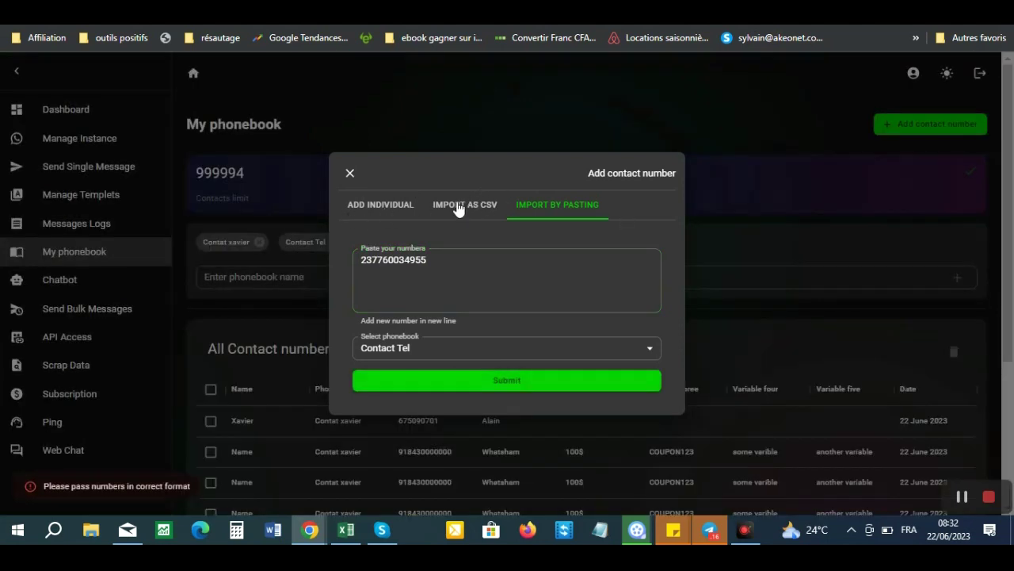
- Look at the Import as CSV options, then close the Add contact number dialog
left_click(454, 207)
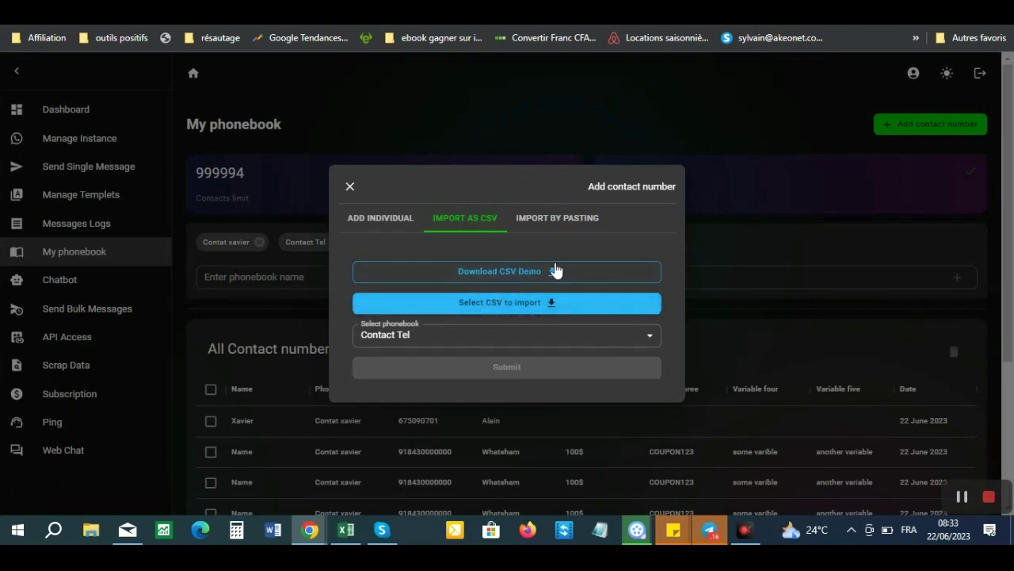
left_click(350, 187)
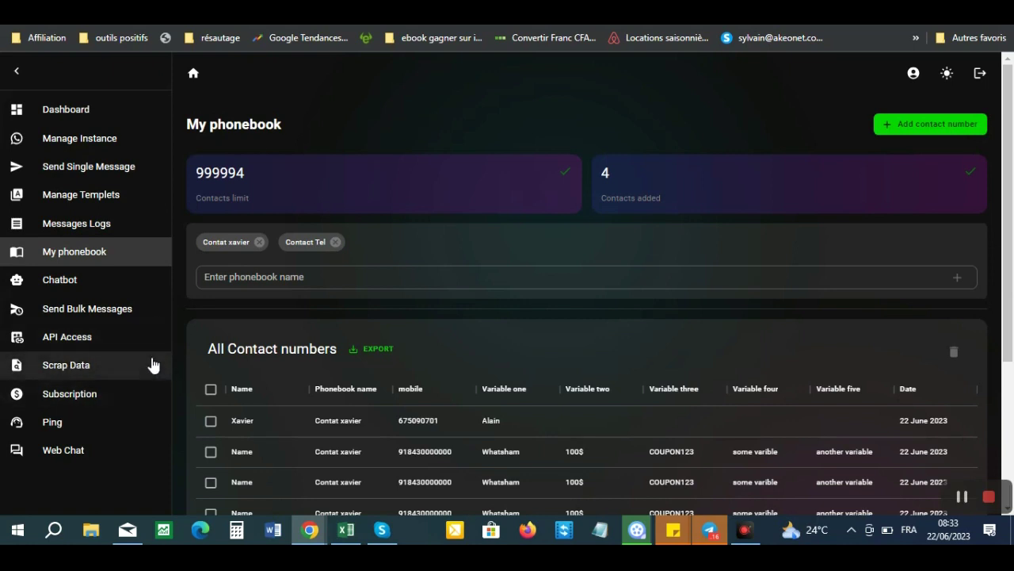
- Generate a new API key, view the Nodejs, curl, python and PHP samples, then open Scrap Data
left_click(85, 340)
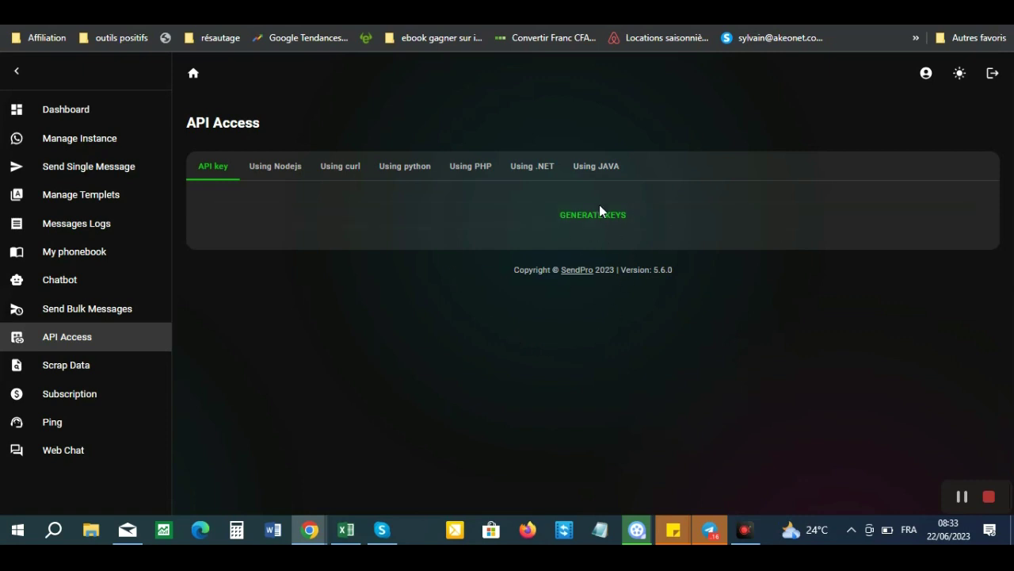
left_click(595, 225)
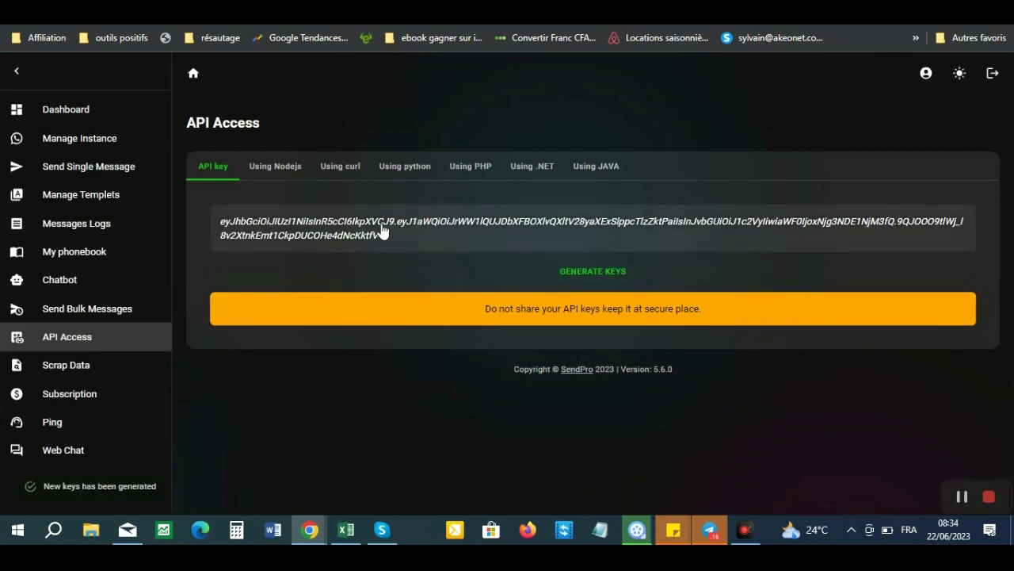
left_click(285, 166)
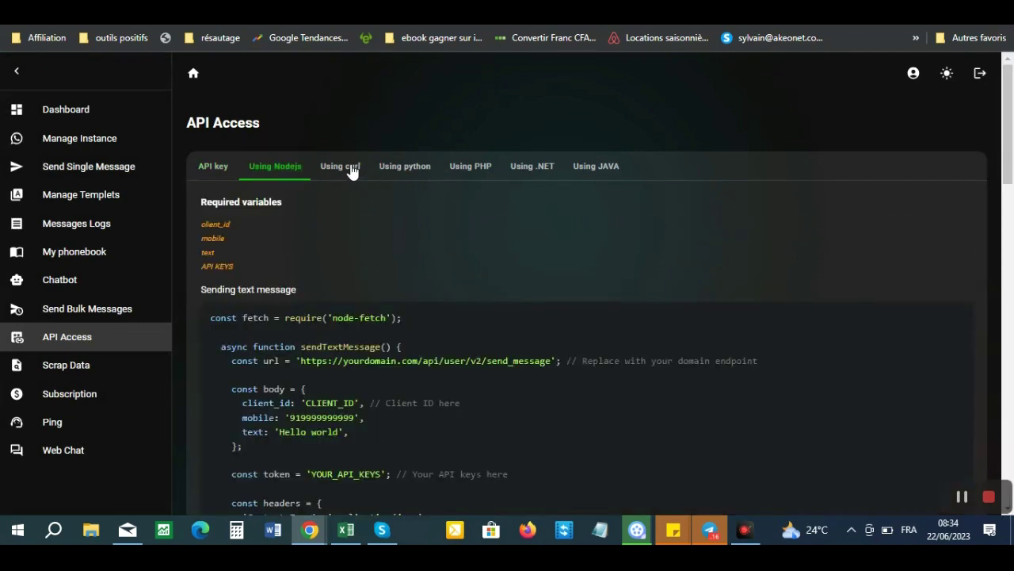
left_click(355, 170)
left_click(423, 171)
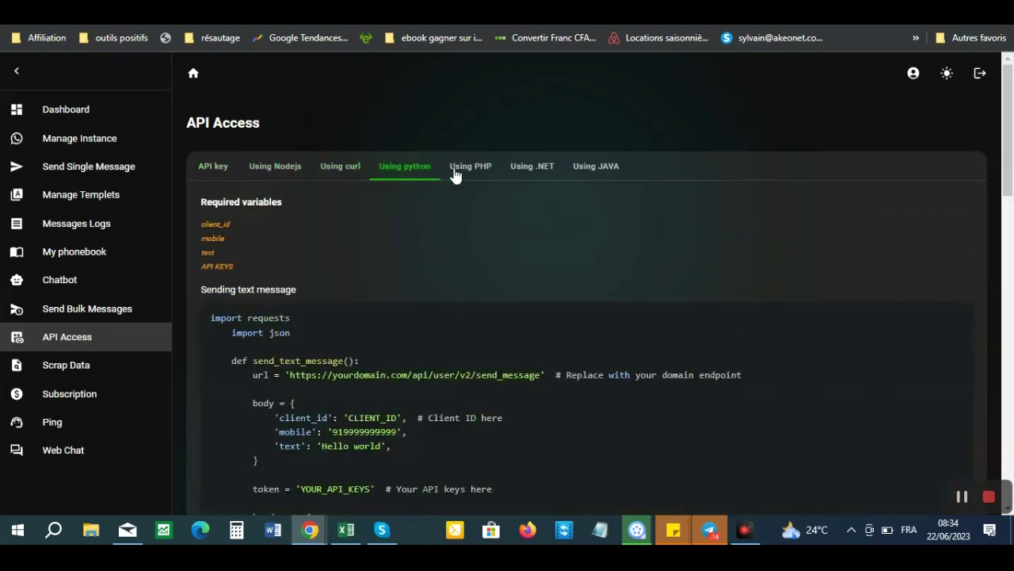
left_click(456, 171)
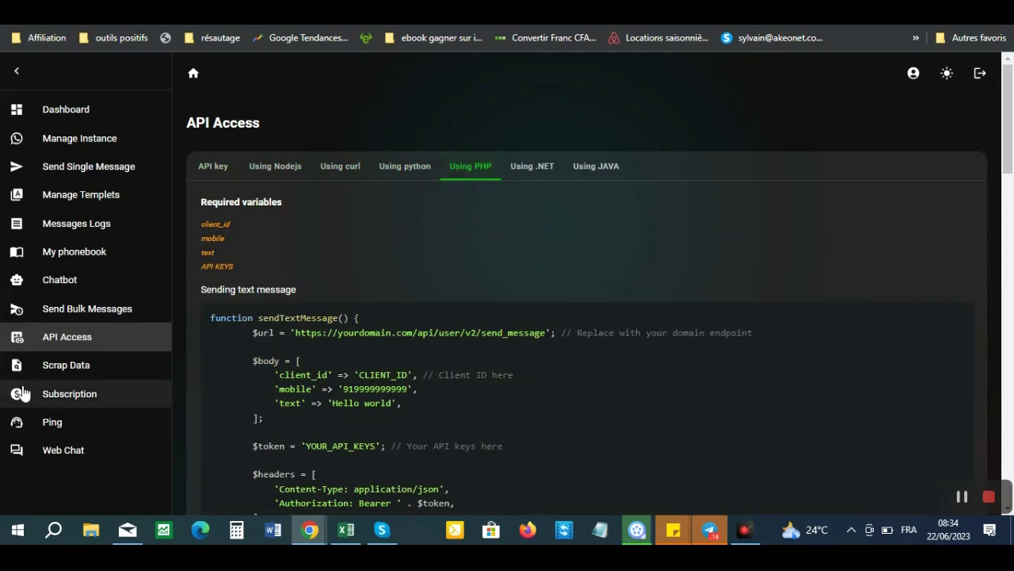
left_click(60, 369)
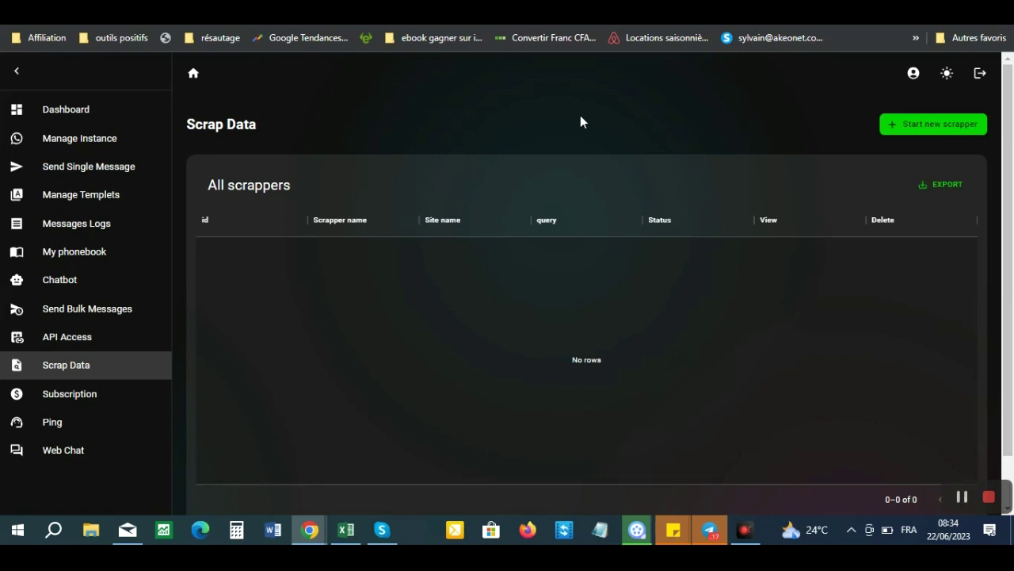
- Start a scraper named 'Business en ligne' for facebook.com with the query '+33 business en ligne'
left_click(901, 134)
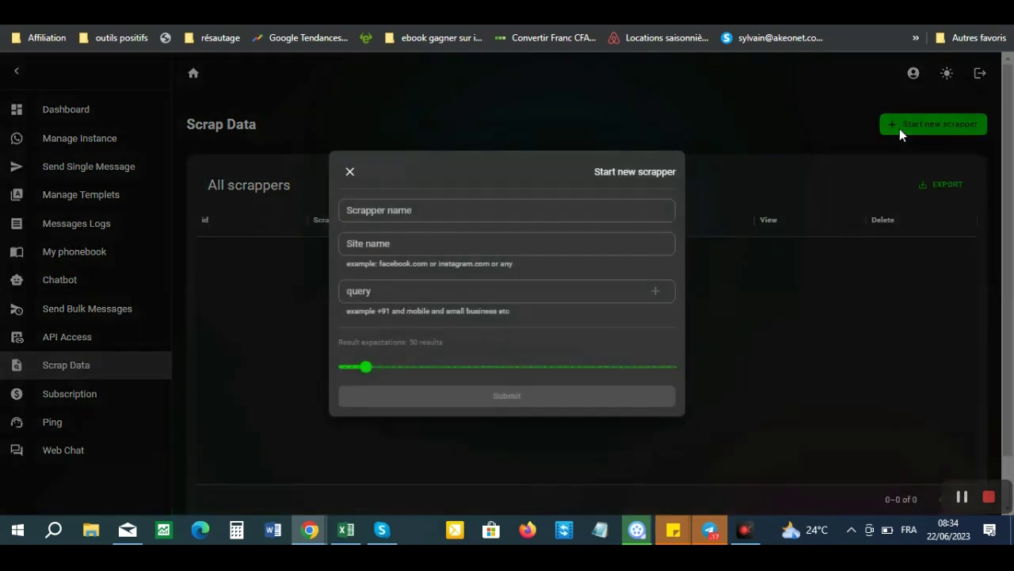
left_click(410, 210)
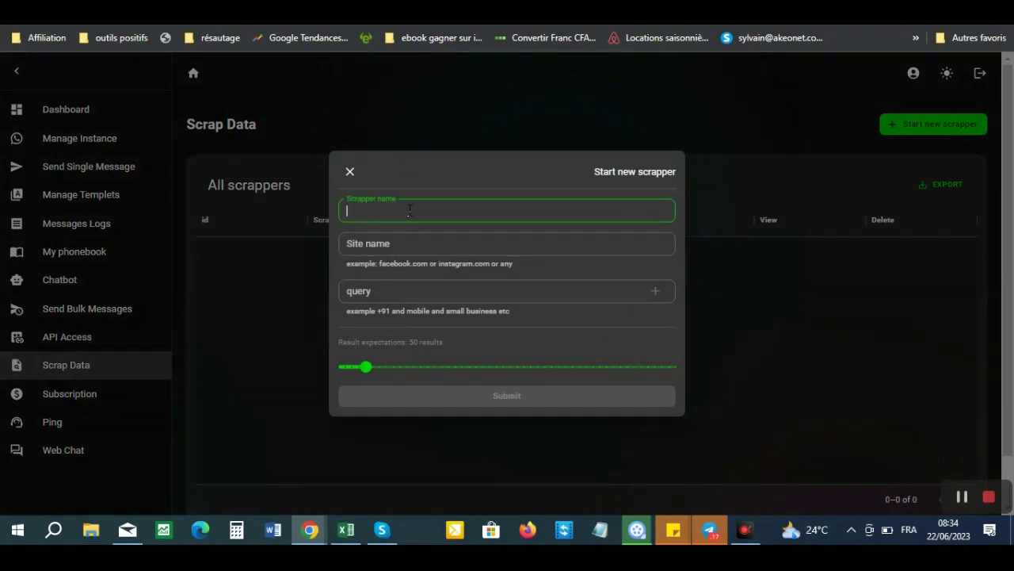
type("Business en ligne")
left_click(387, 243)
type("fa")
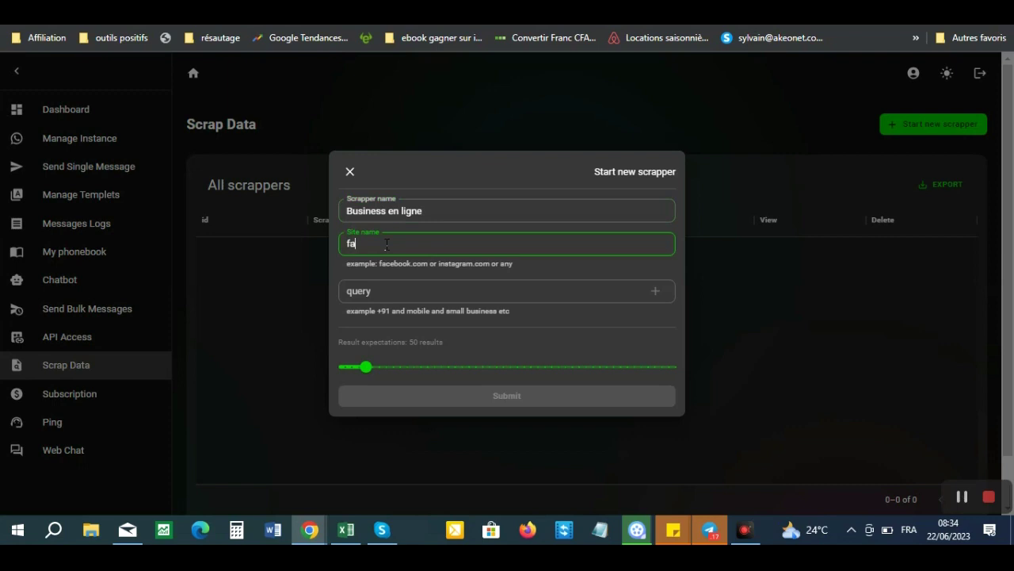
type("cebook.com")
left_click(382, 292)
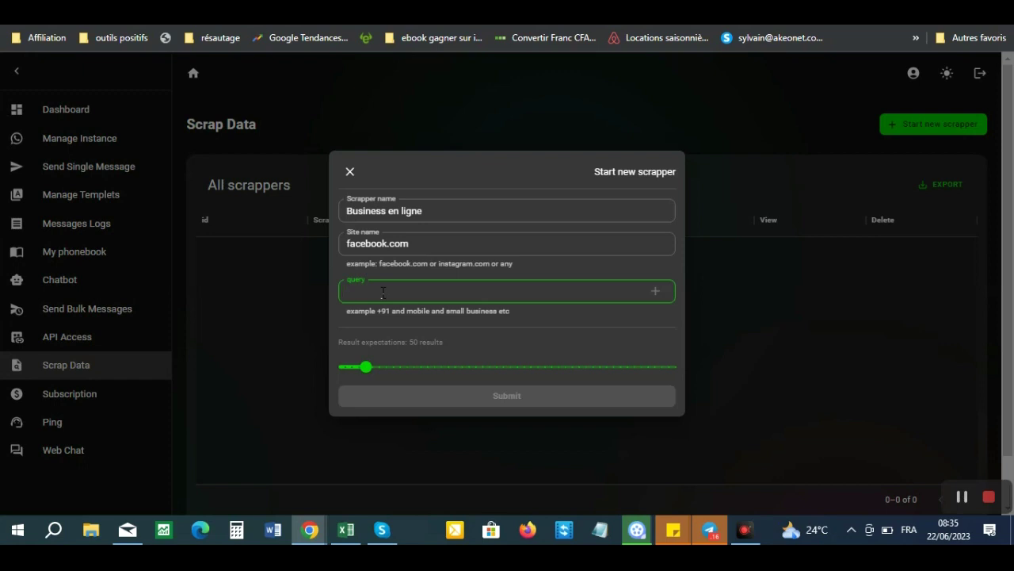
type("+33")
type("business en ligne")
left_click(656, 291)
- Add the queries 'marketing internet', '+237 business en ligne' and '+33' to the scraper
left_click(407, 311)
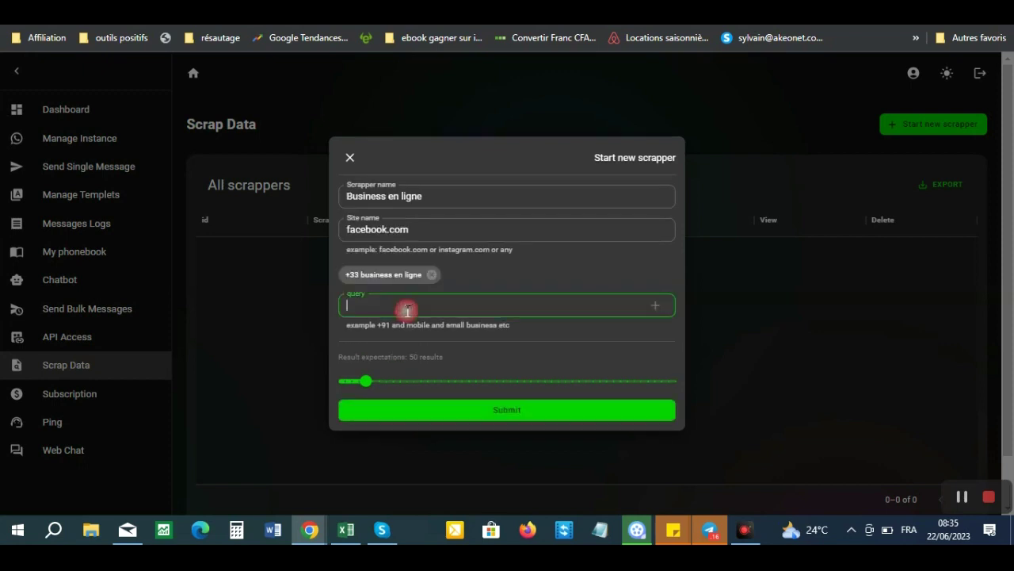
type("market")
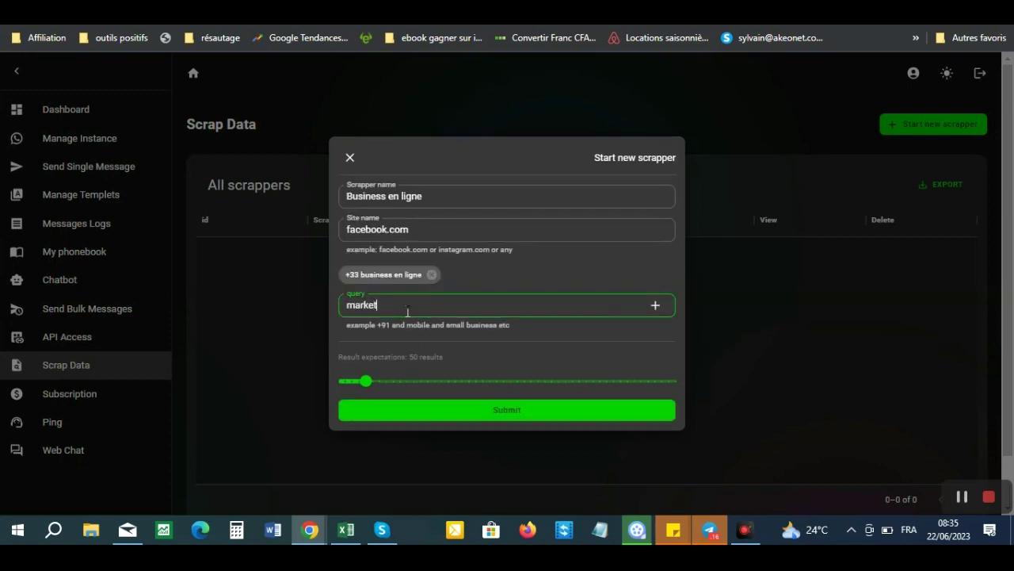
type("ing internet")
left_click(656, 306)
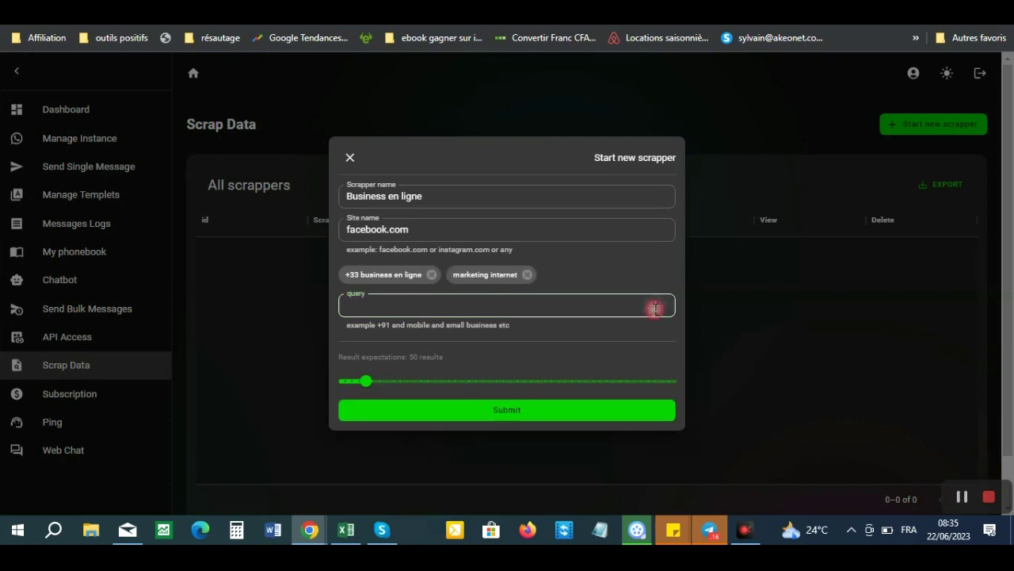
left_click(423, 309)
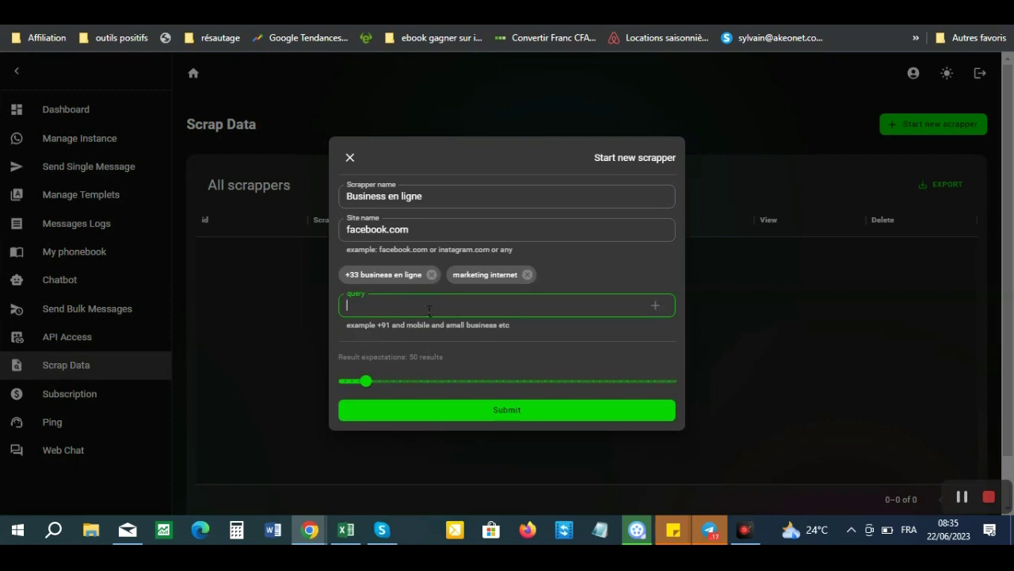
left_click(385, 311)
type("+237 business en ligne")
left_click(656, 305)
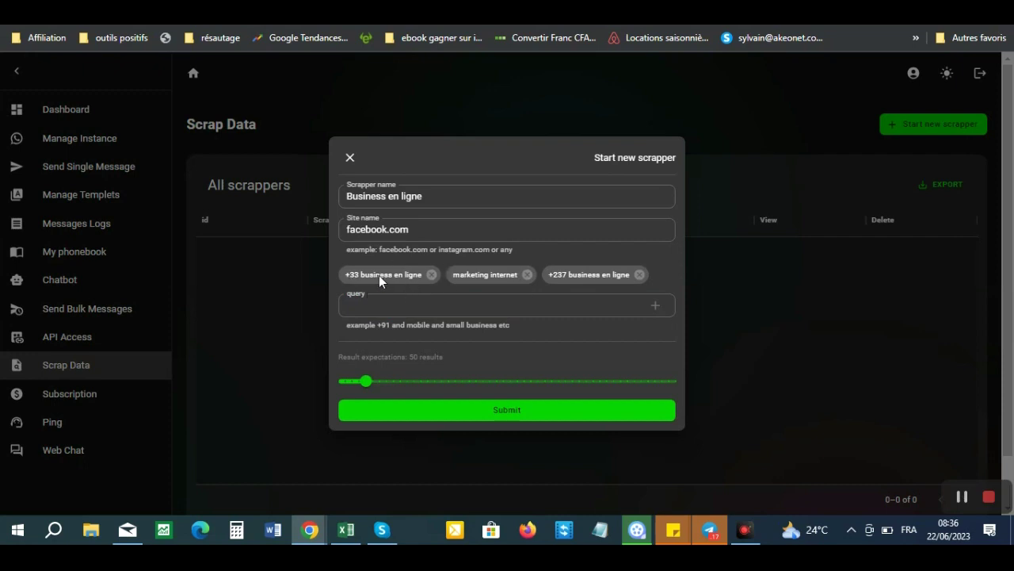
left_click(403, 307)
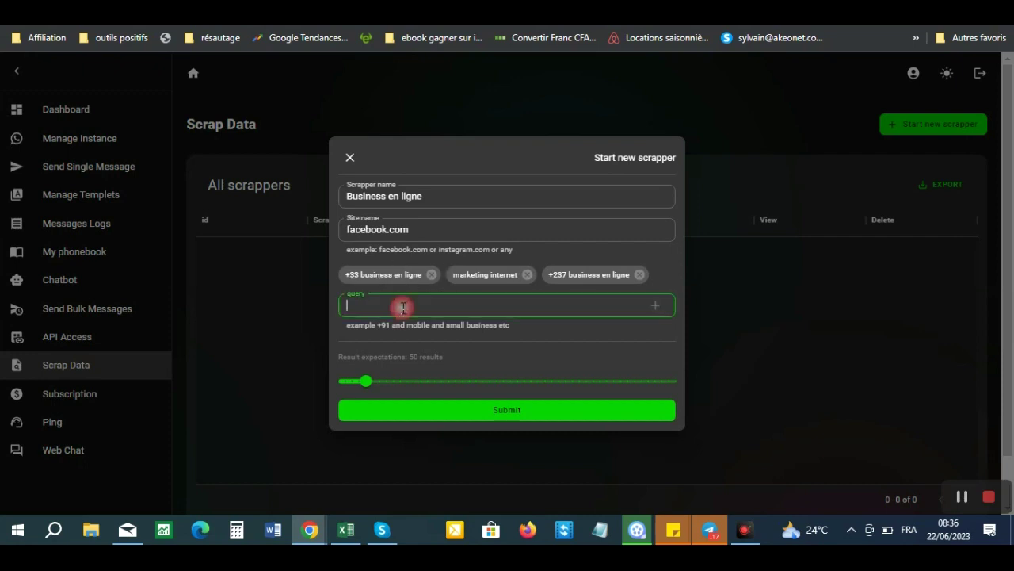
type("+33")
left_click(655, 305)
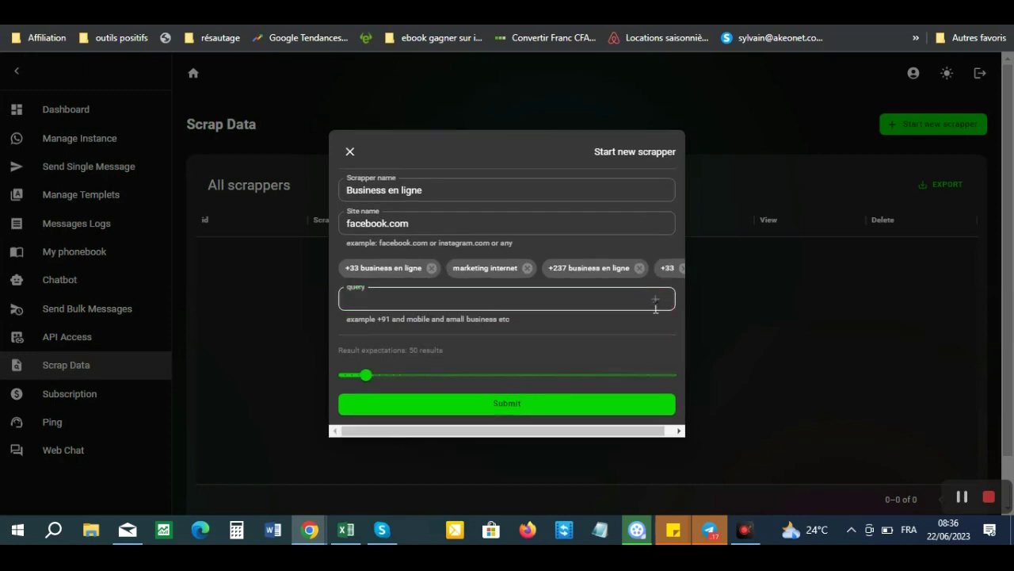
- Set expected results to 100 and submit the Business en ligne scraper
mouse_move(366, 374)
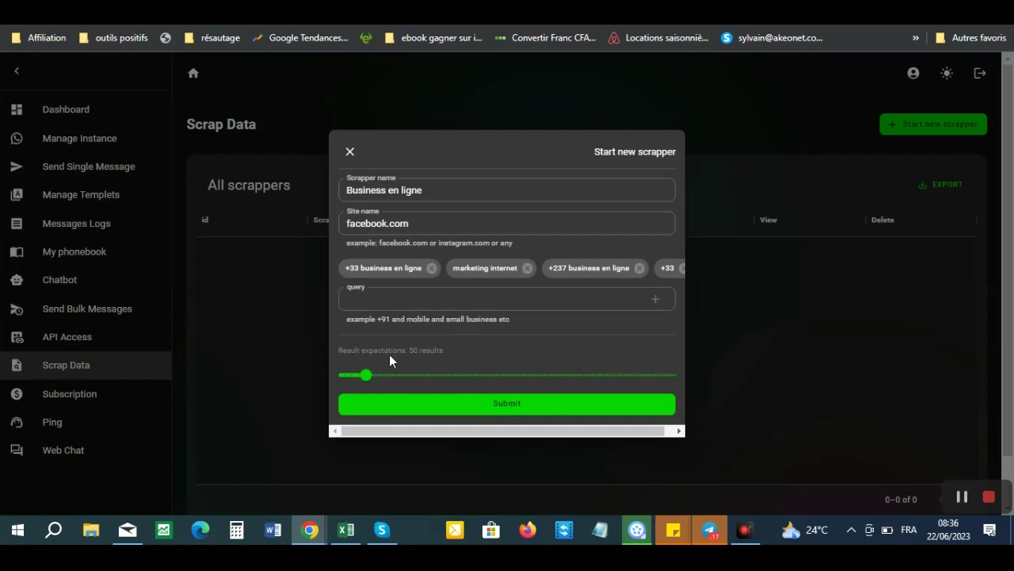
left_click(371, 375)
mouse_move(389, 381)
left_mouse_down()
mouse_move(417, 385)
mouse_move(402, 383)
left_mouse_up()
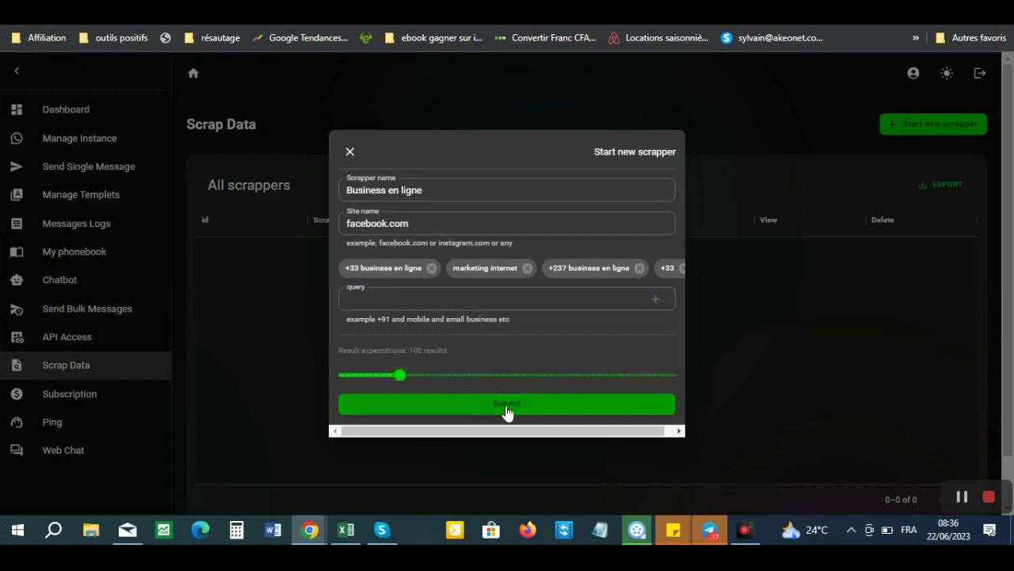
left_click(507, 408)
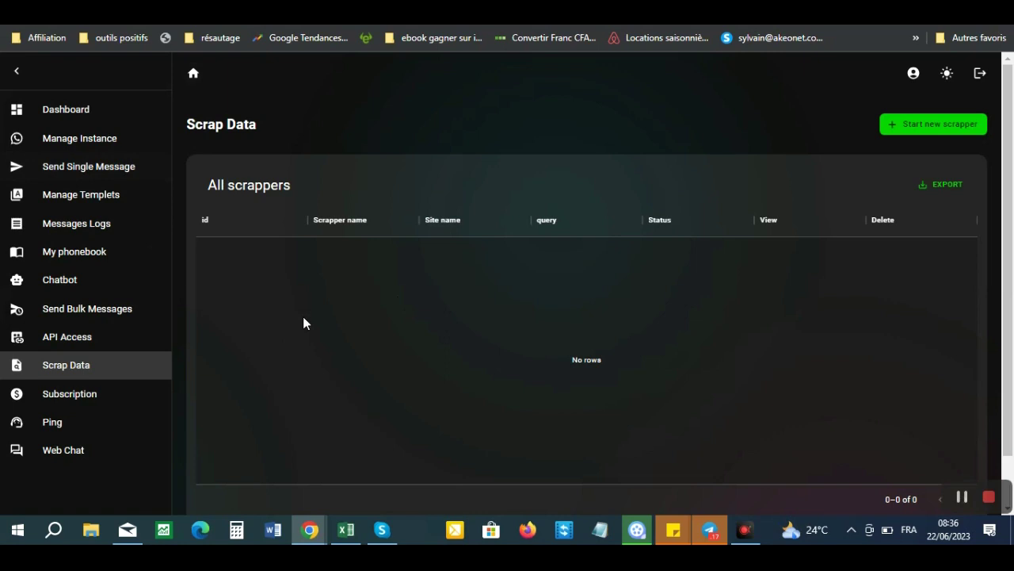
- Open Send Bulk Messages, listing the 'Test pour voir' and 'Promo Send Pal' campaigns
left_click(93, 317)
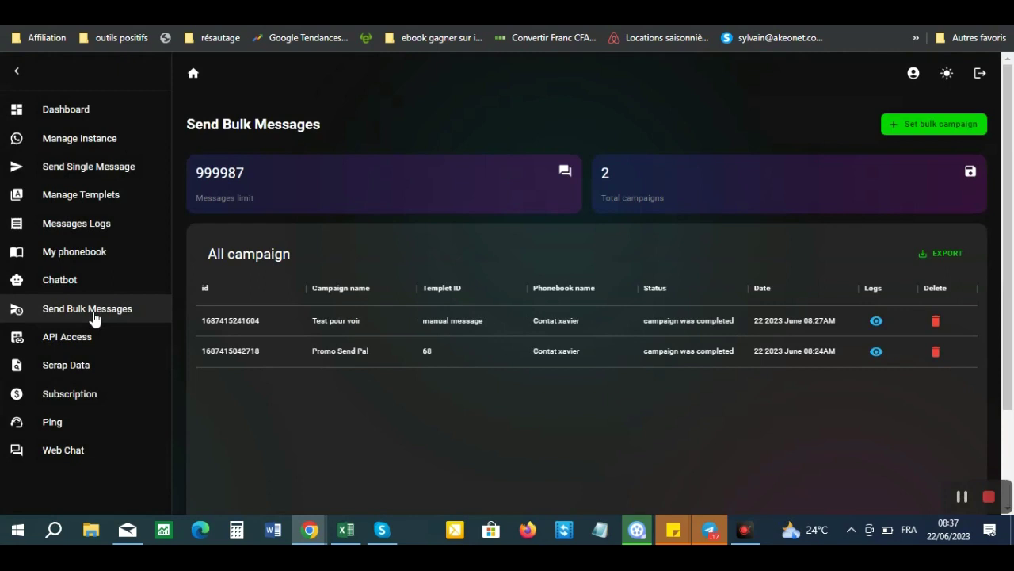
- View the Test pour voir campaign logs, close them, and return to Scrap Data
left_click(876, 320)
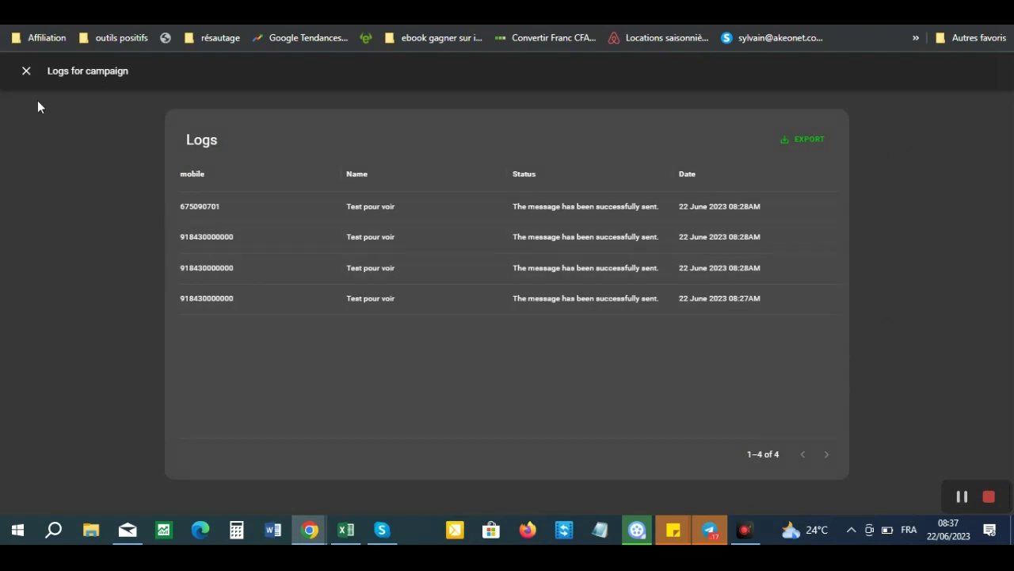
left_click(24, 72)
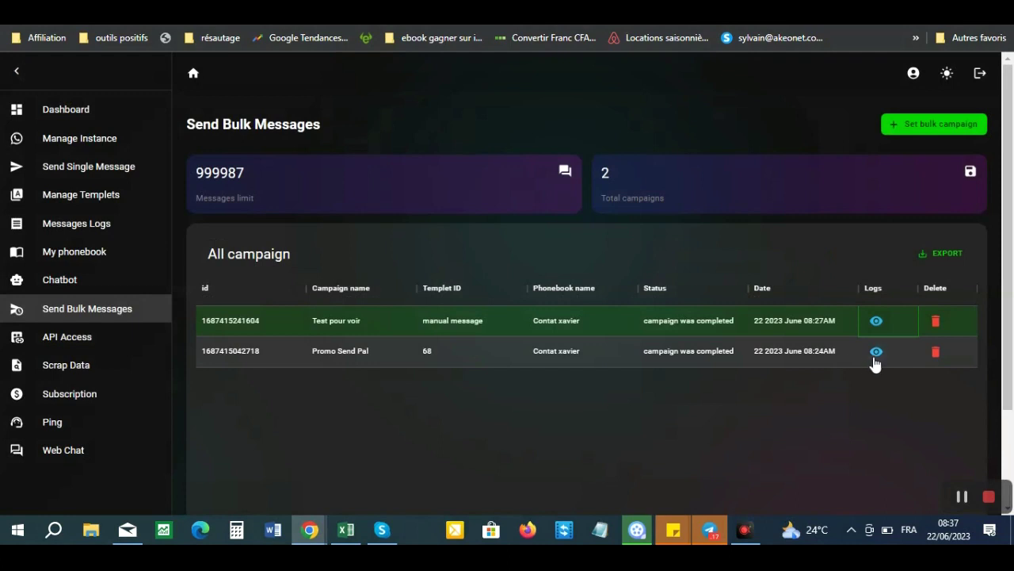
left_click(79, 374)
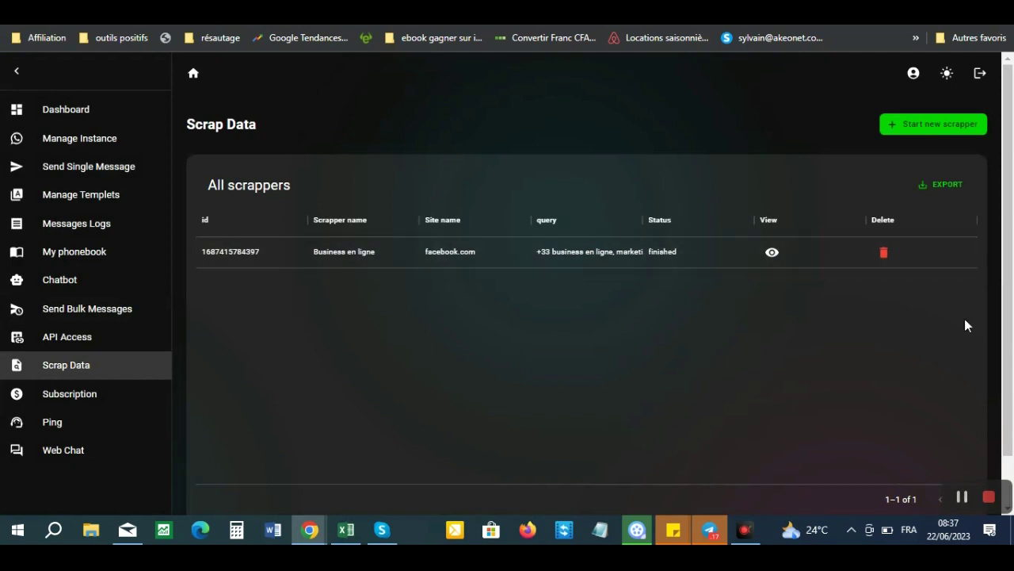
- Check Business en ligne's scraped data, then start a scraper 'Business 2' on fnstagram.com
left_click(772, 252)
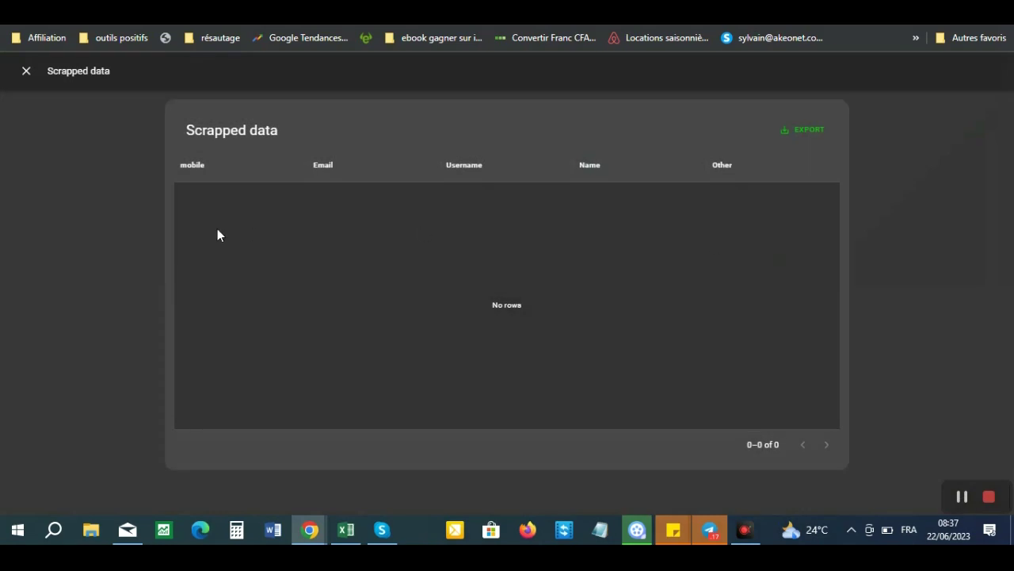
left_click(25, 74)
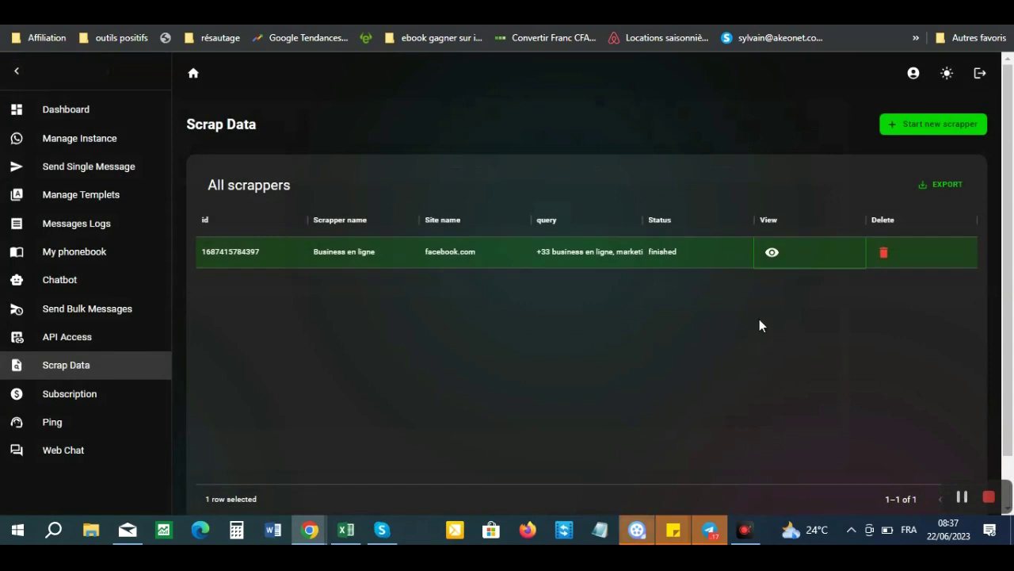
left_click(905, 129)
left_click(372, 212)
type("Business 2")
left_click(401, 246)
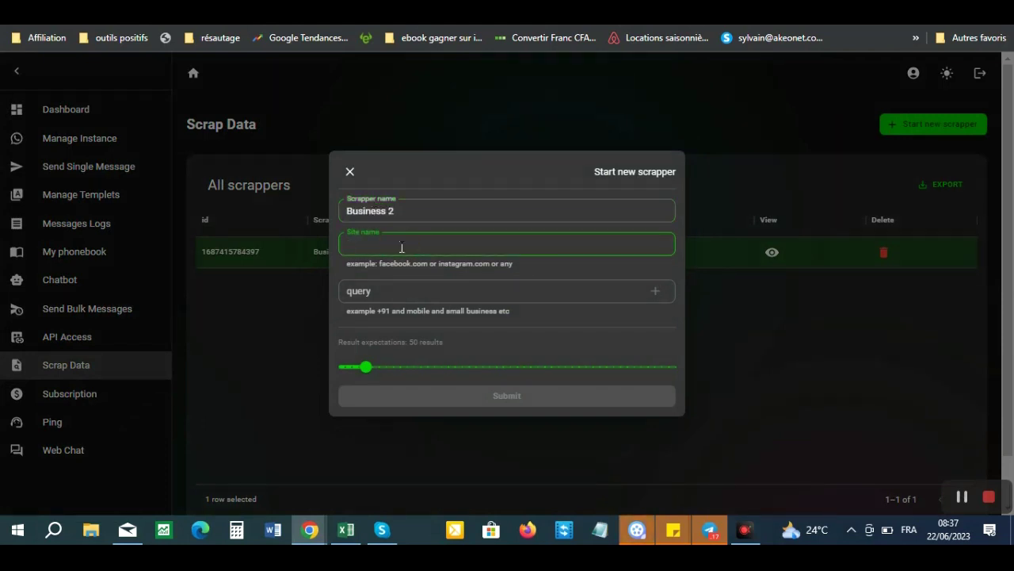
type("fnstagram.com")
- Add queries '+33' and 'business en ligne,', submit Business 2, then open My phonebook
left_click(366, 291)
type("+33")
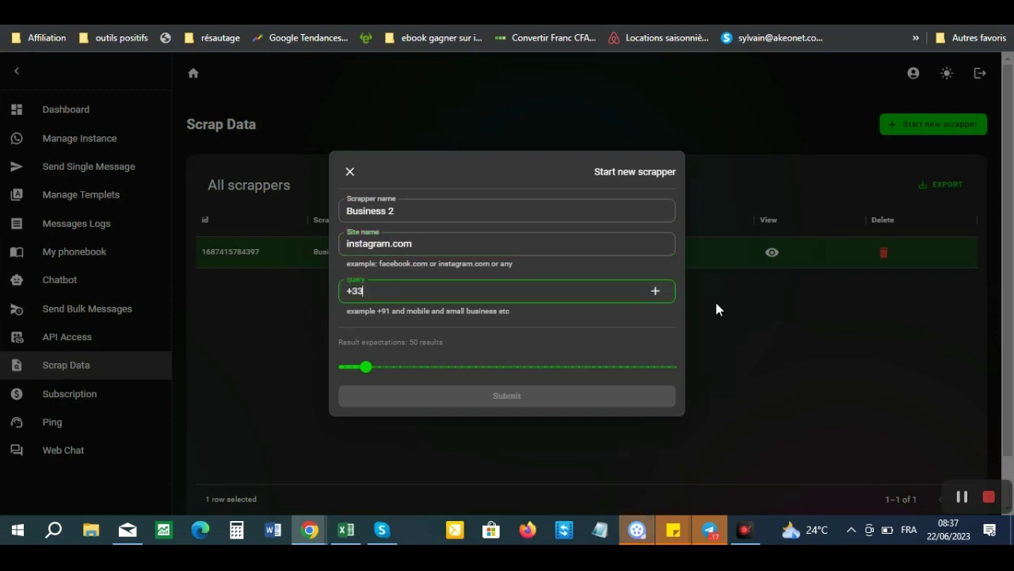
left_click(656, 291)
left_click(430, 311)
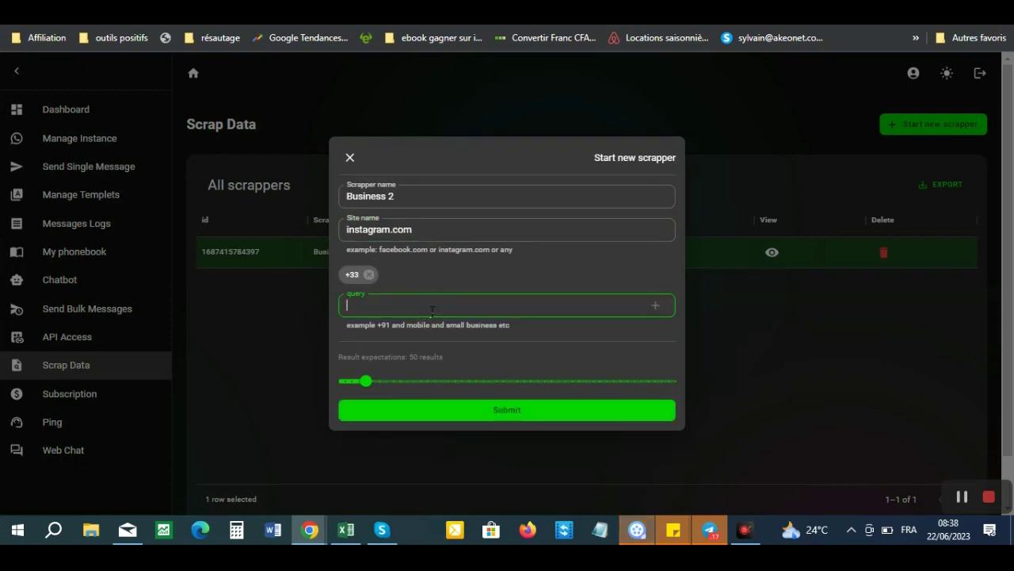
type("business en")
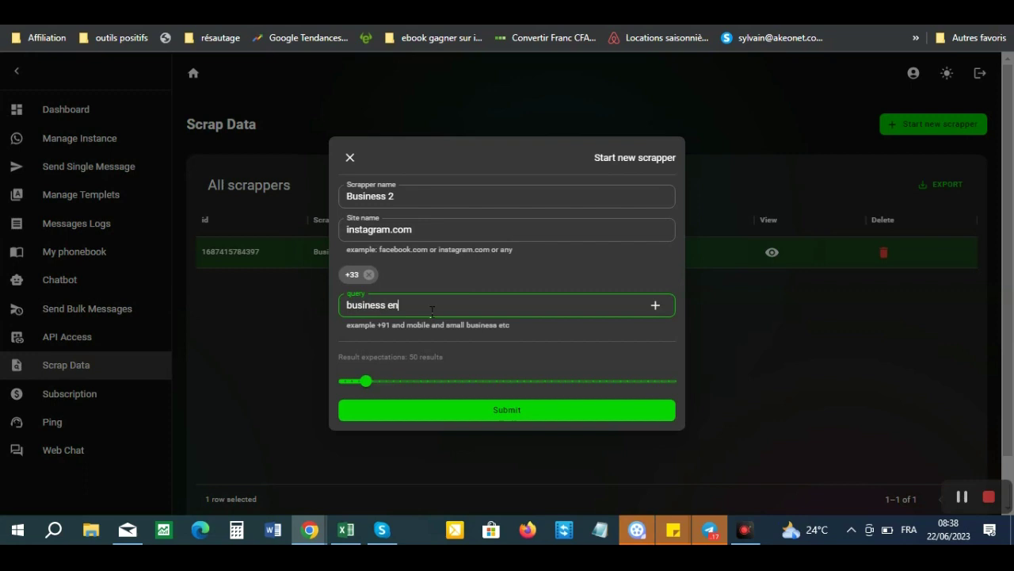
type(" ligne,")
left_click(656, 306)
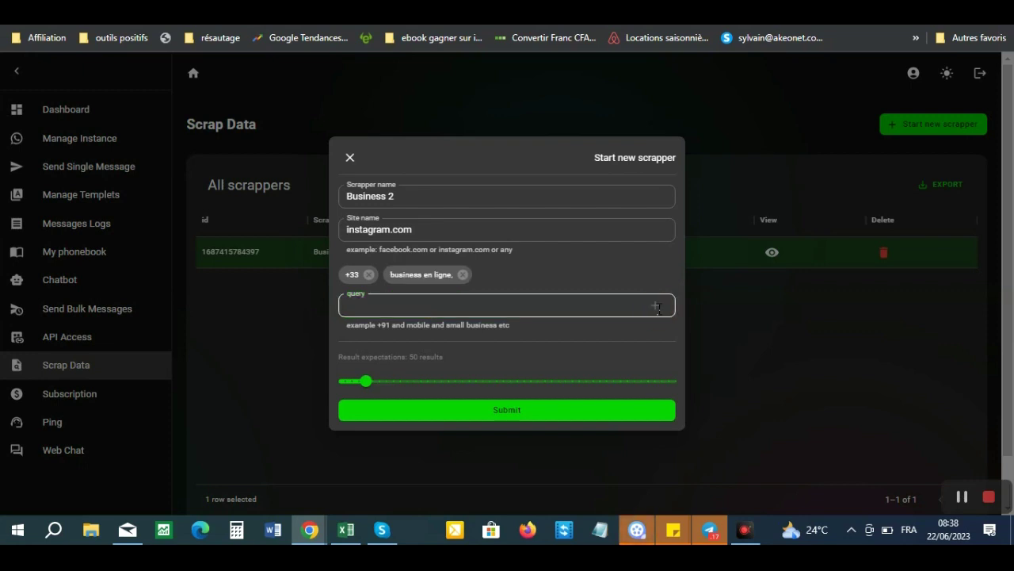
left_click(506, 413)
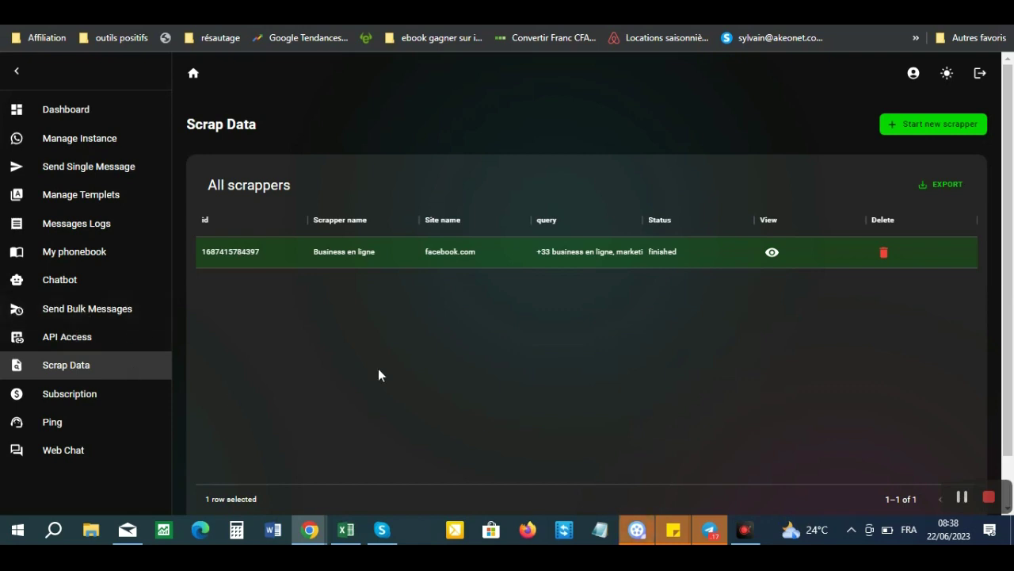
left_click(93, 309)
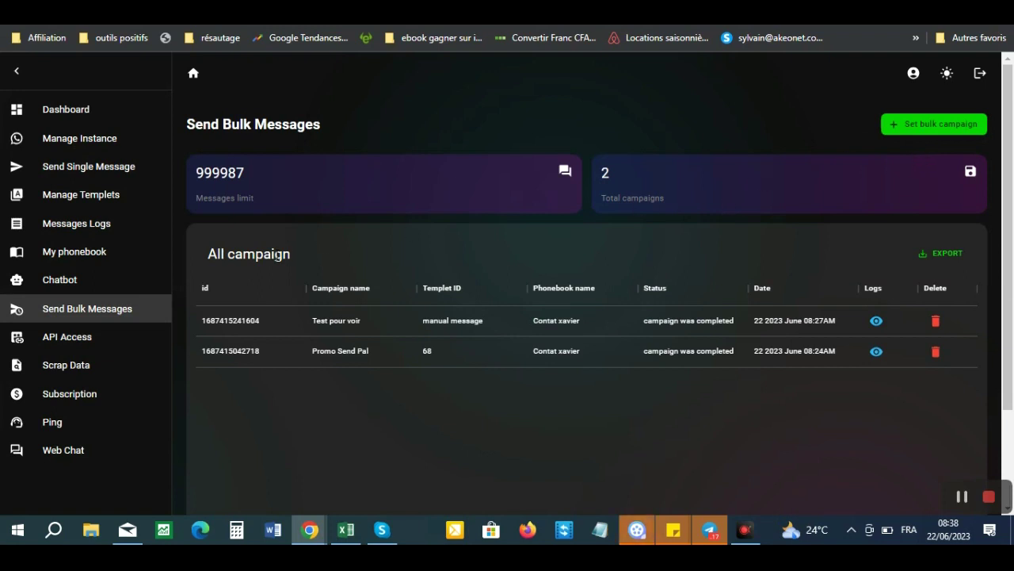
left_click(74, 255)
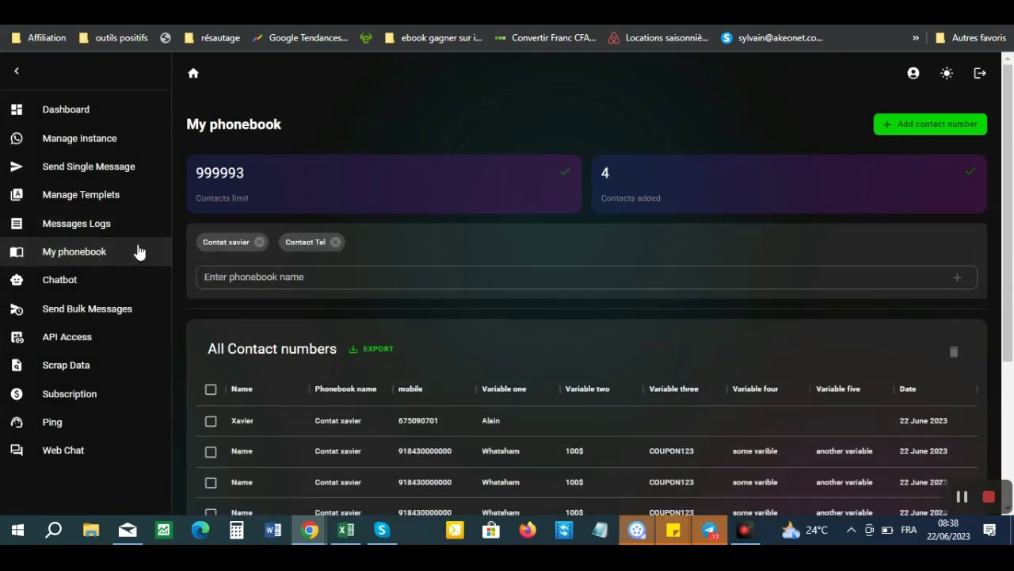
left_click(911, 133)
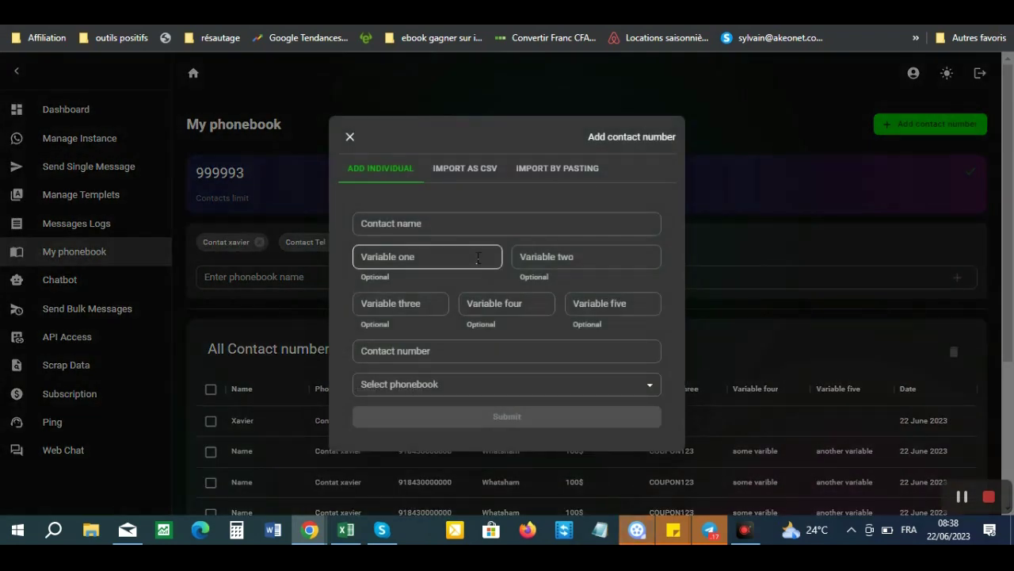
left_click(351, 137)
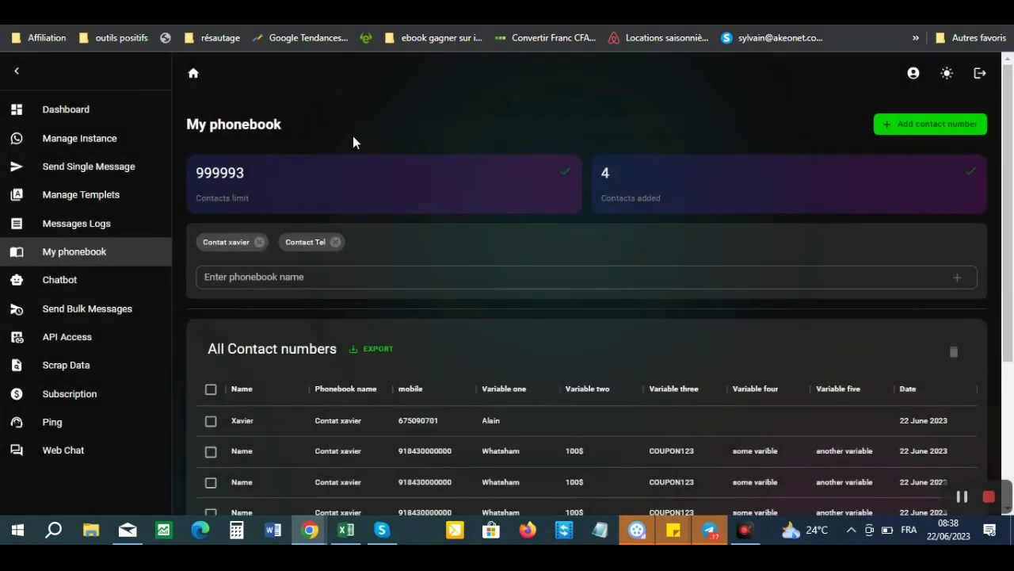
left_click(239, 279)
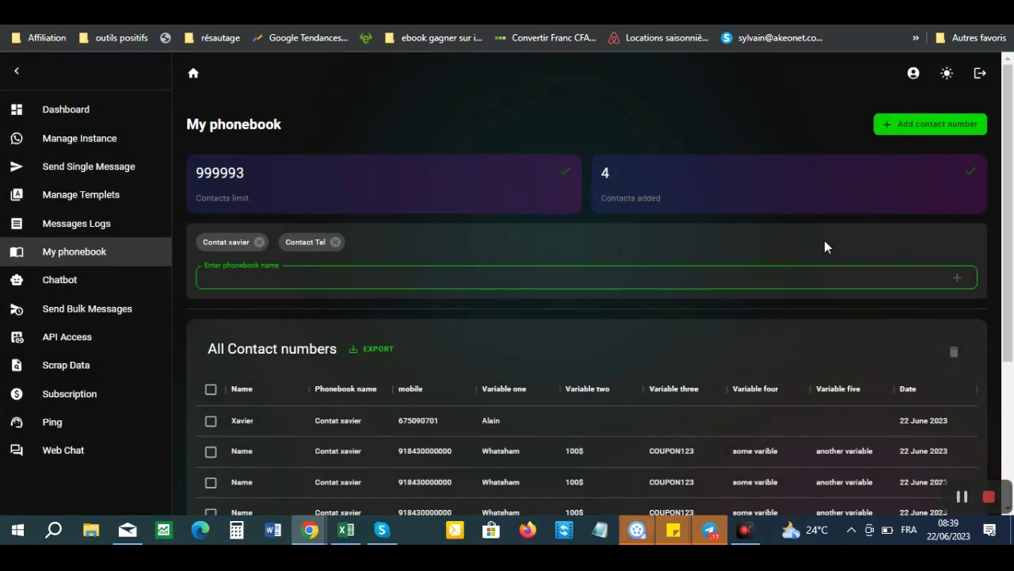
left_click(896, 129)
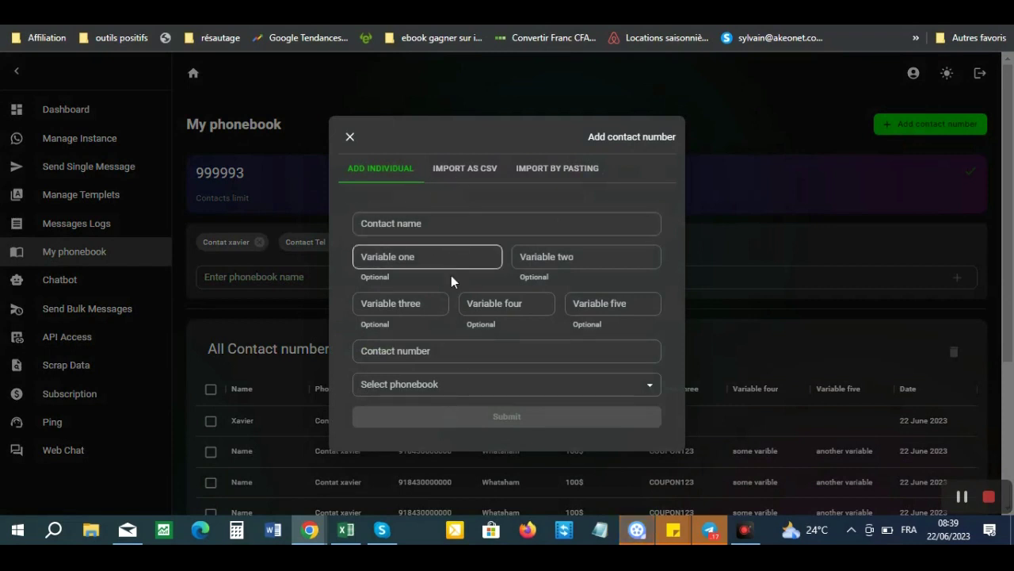
left_click(472, 171)
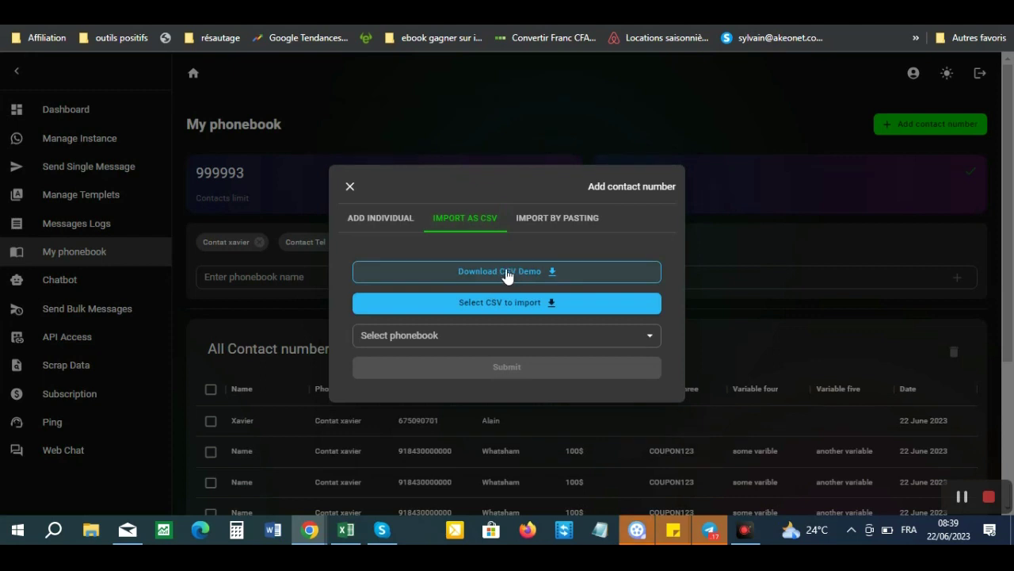
left_click(559, 219)
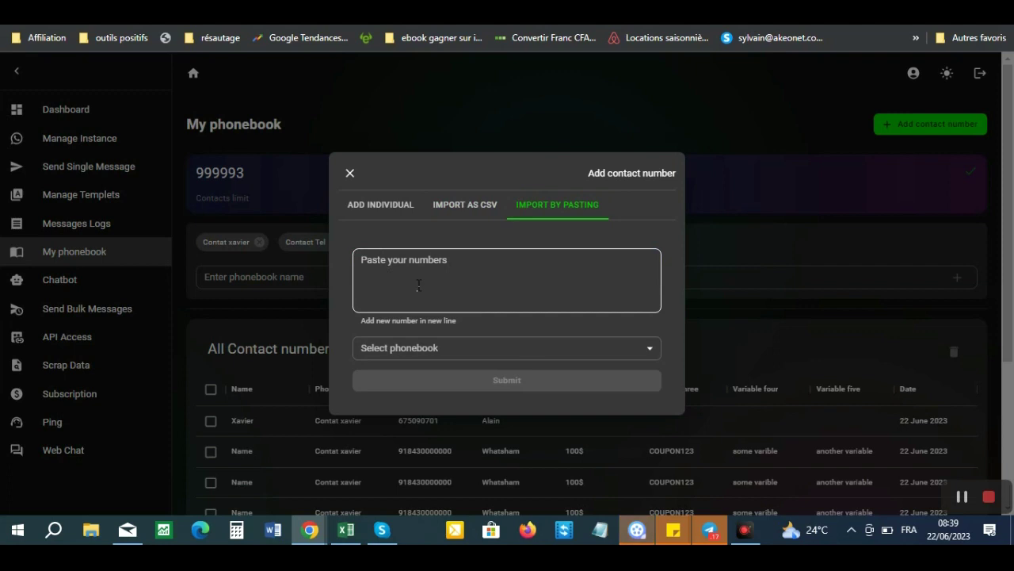
left_click(460, 349)
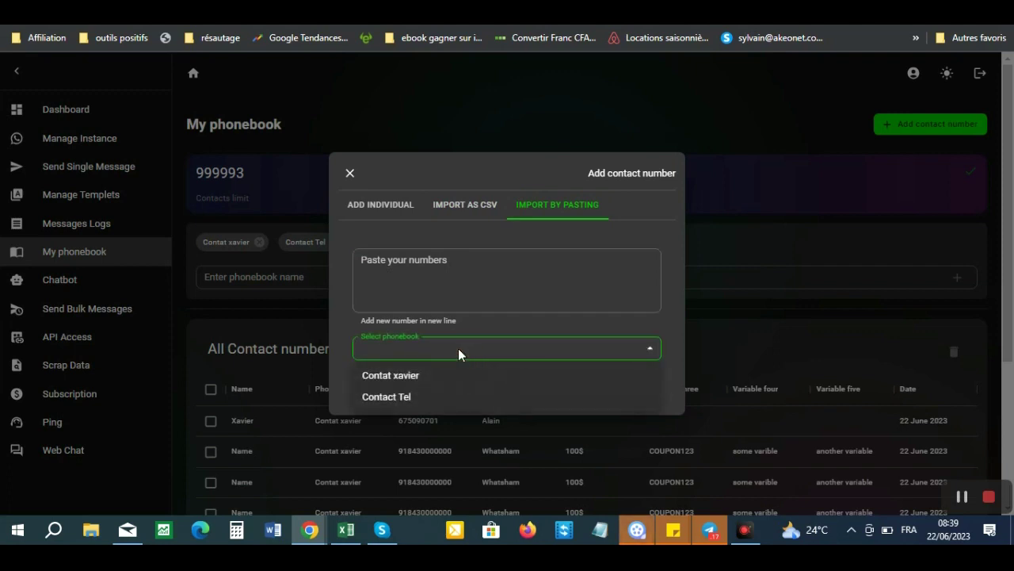
left_click(458, 348)
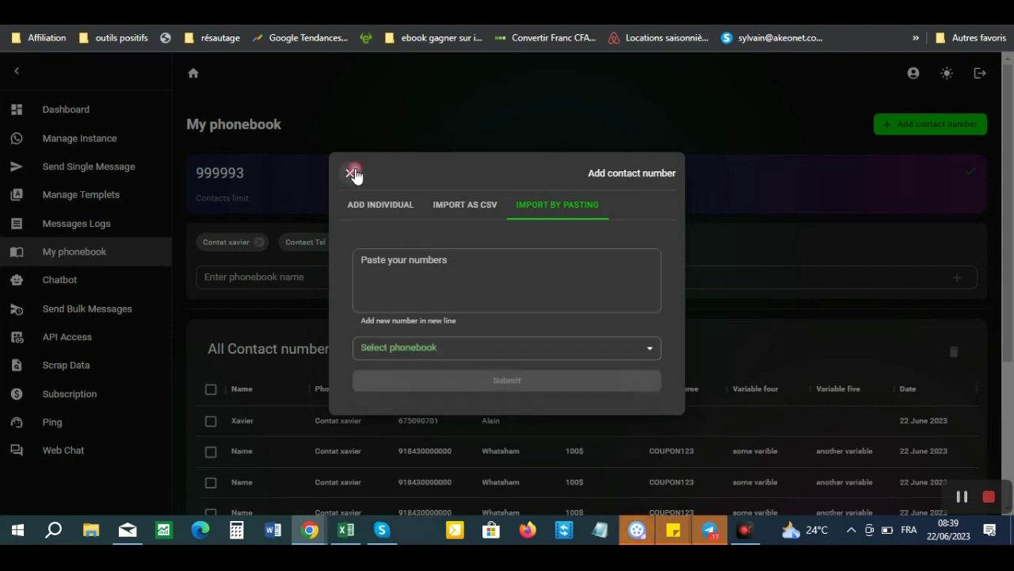
left_click(351, 171)
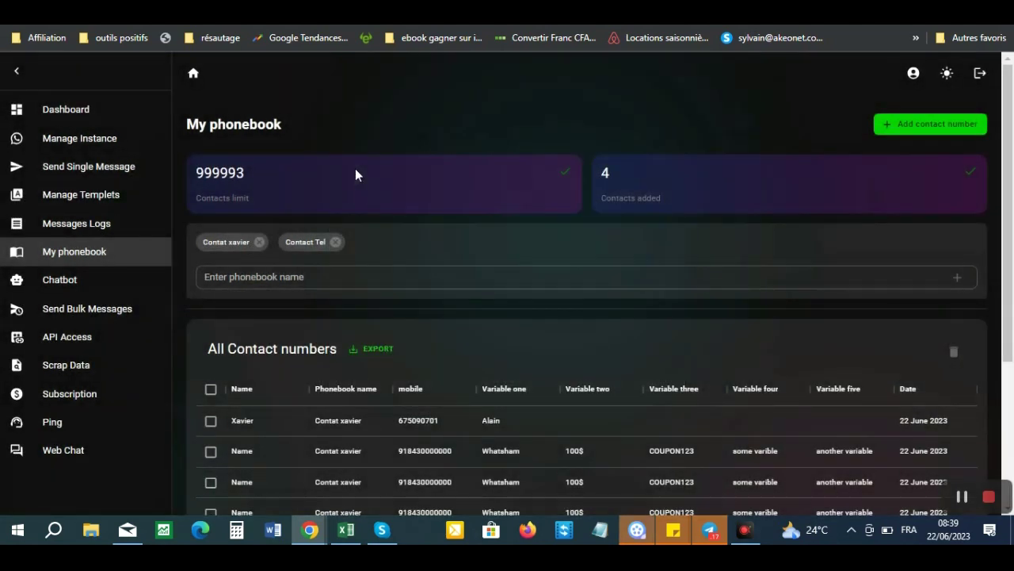
- Go to Scrap Data and view the collected data of Business 2 and Business en ligne
left_click(117, 308)
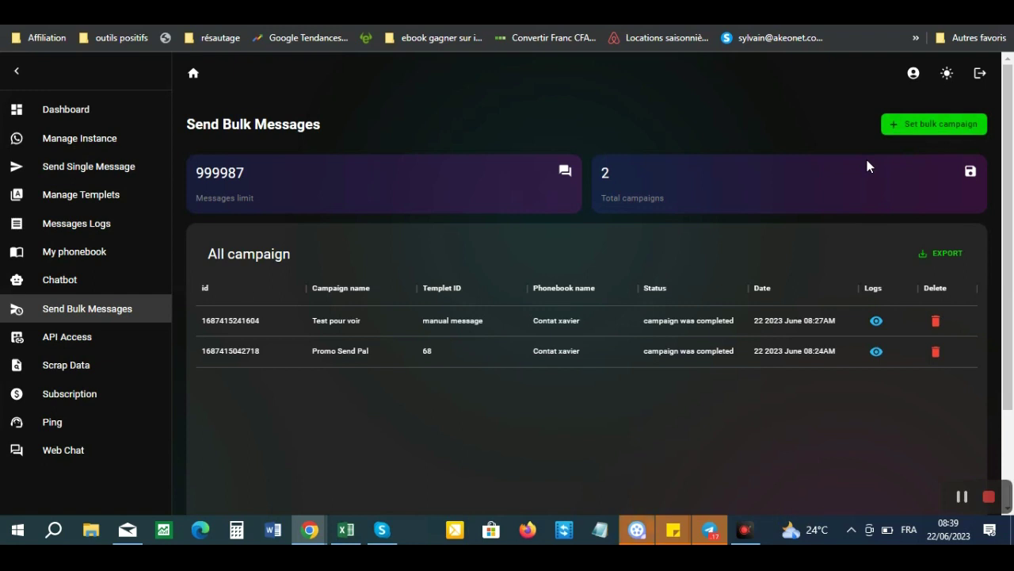
left_click(83, 367)
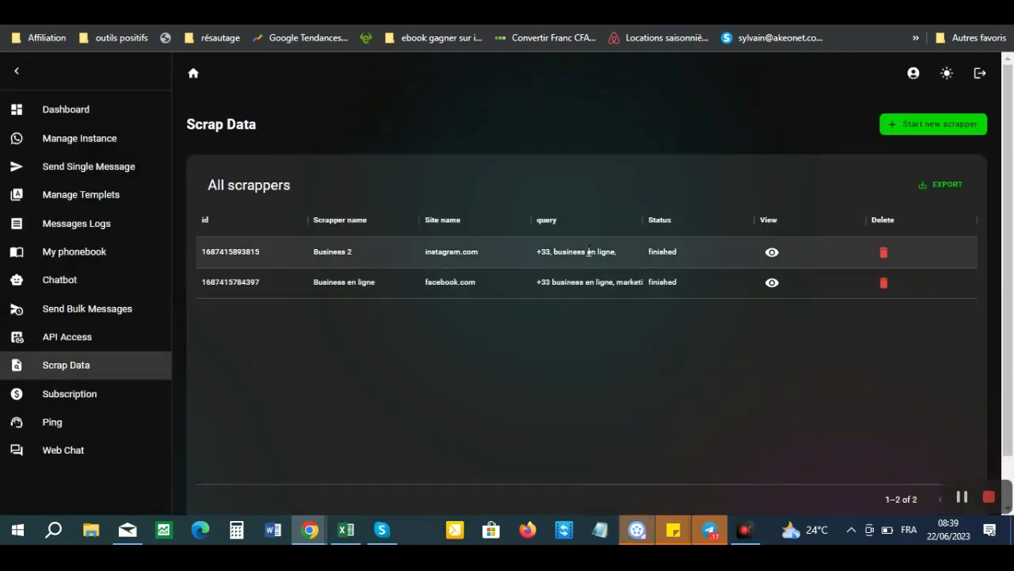
left_click(774, 253)
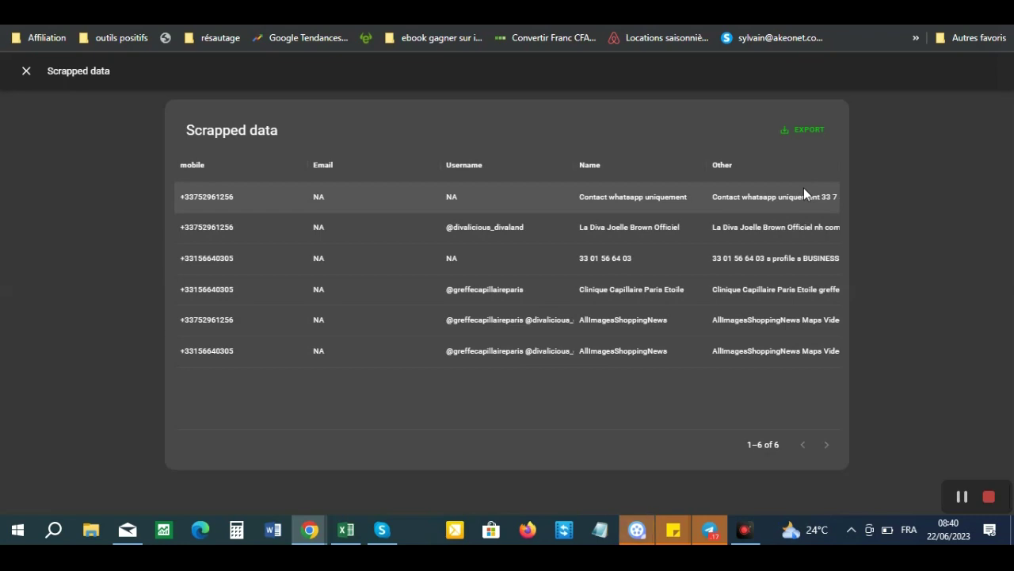
left_click(25, 74)
left_click(773, 287)
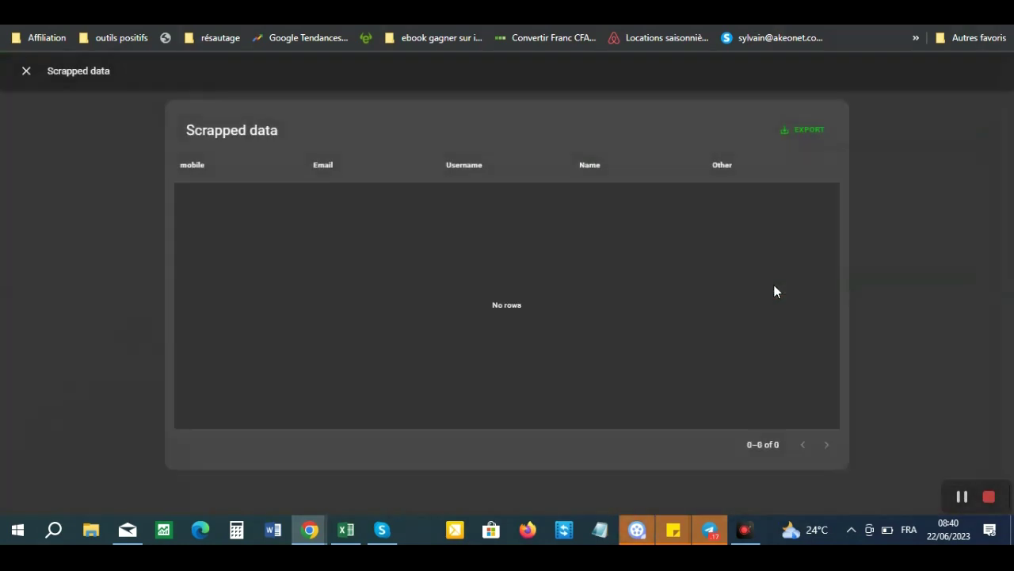
left_click(26, 72)
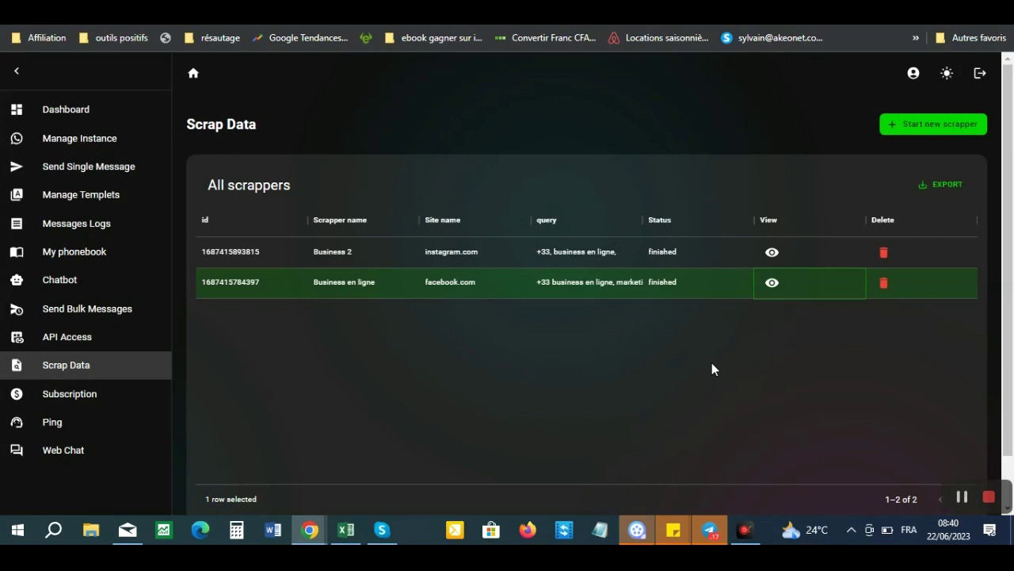
- Cancel deleting the Business en ligne scraper and open the Start new scrapper form
left_click(882, 285)
left_click(627, 106)
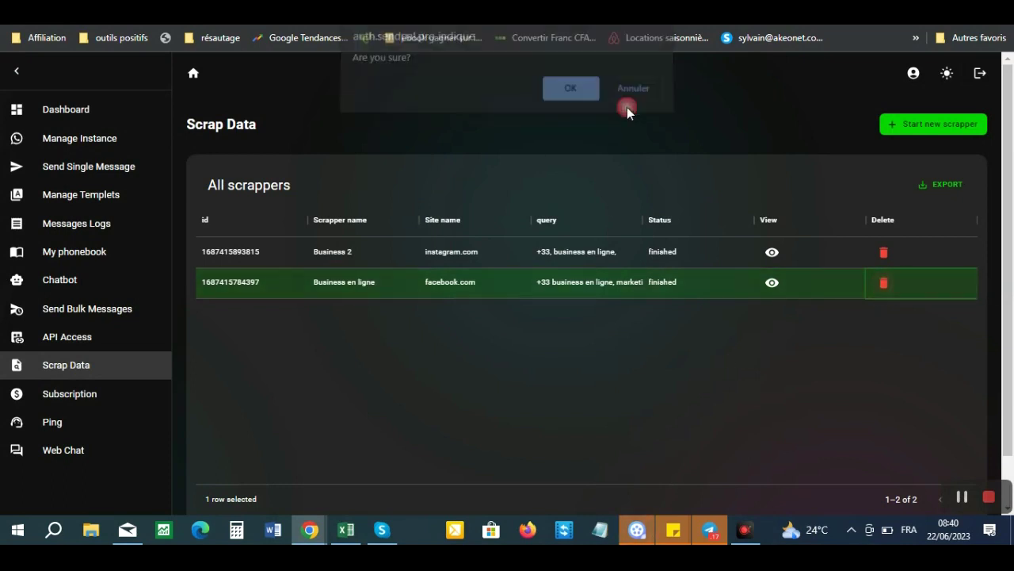
left_click(899, 129)
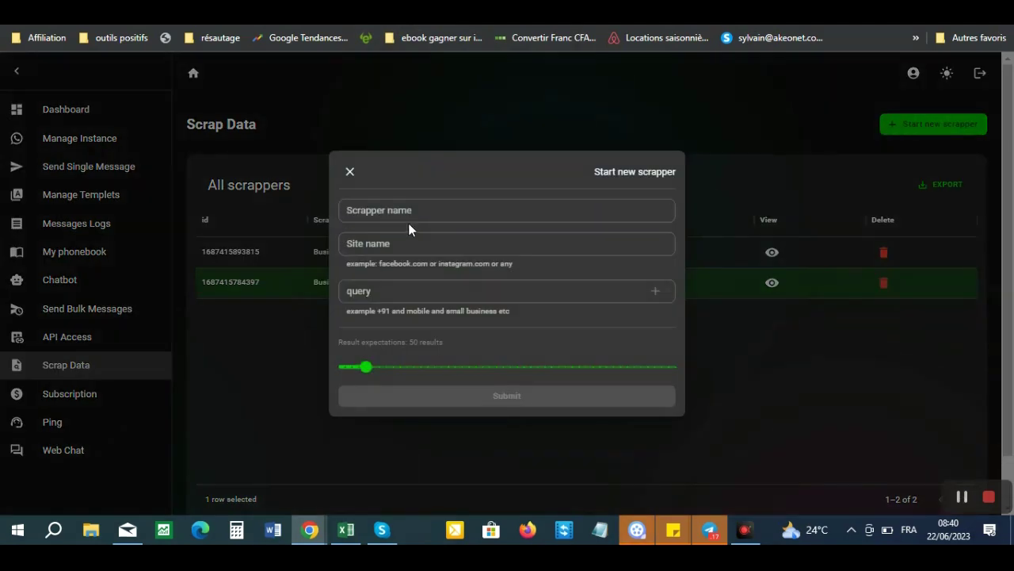
- Enter a Facebook scraper name and set the site name to 'Facebook'
left_click(381, 210)
type("Fa")
type("c")
type("o")
type("o")
key("BackSpace")
key("BackSpace")
type("ebok")
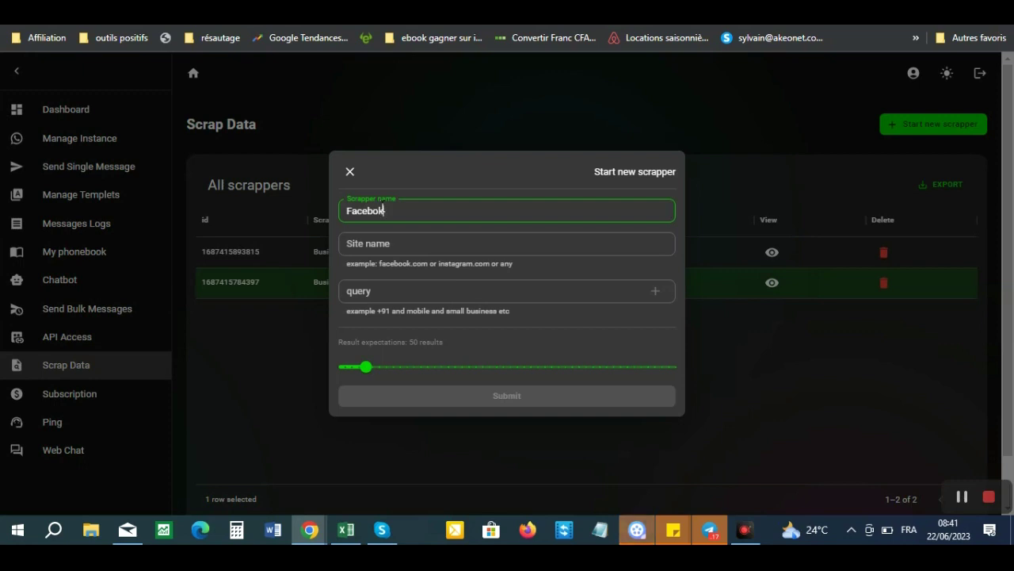
key("BackSpace")
type("ok")
left_click(370, 247)
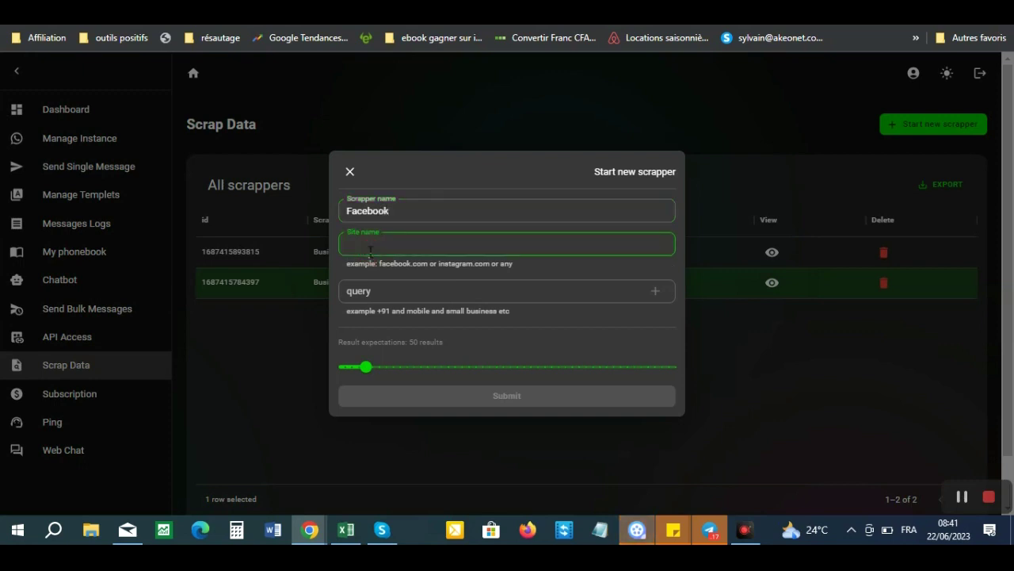
type("F")
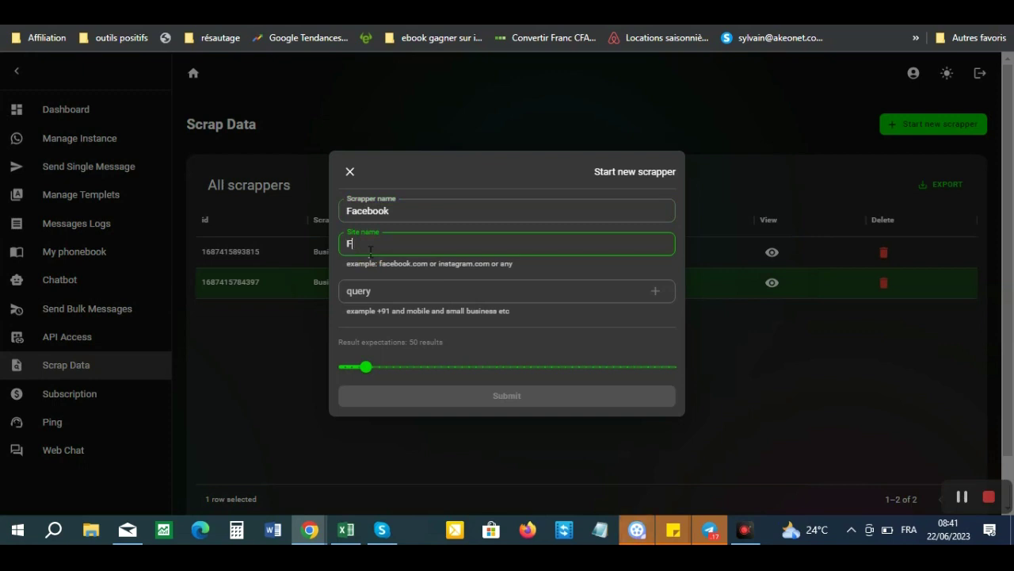
type("acebook")
- Add the queries '+33' and 'business en ligne,' to the new scraper
left_click(370, 288)
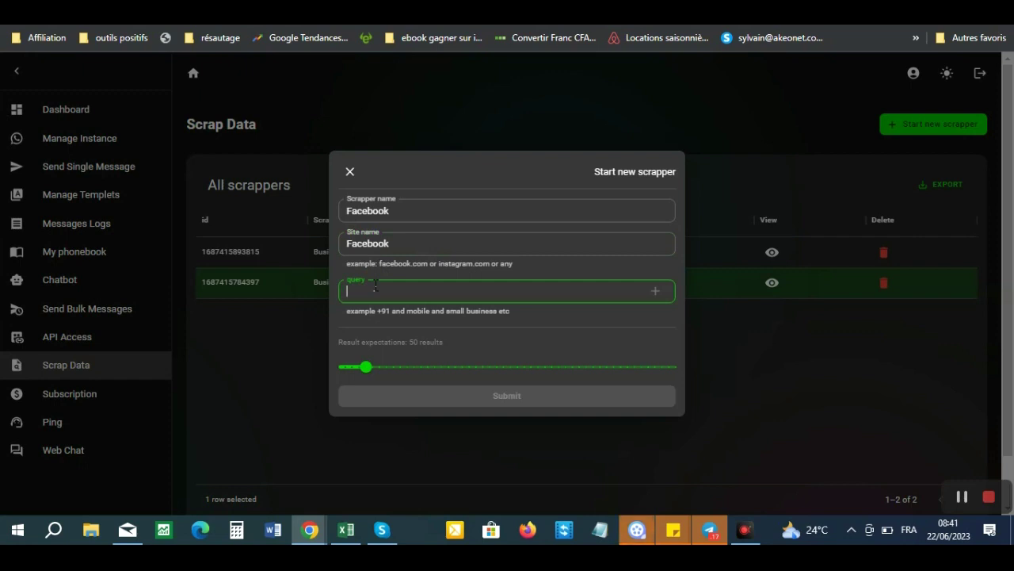
type("+33")
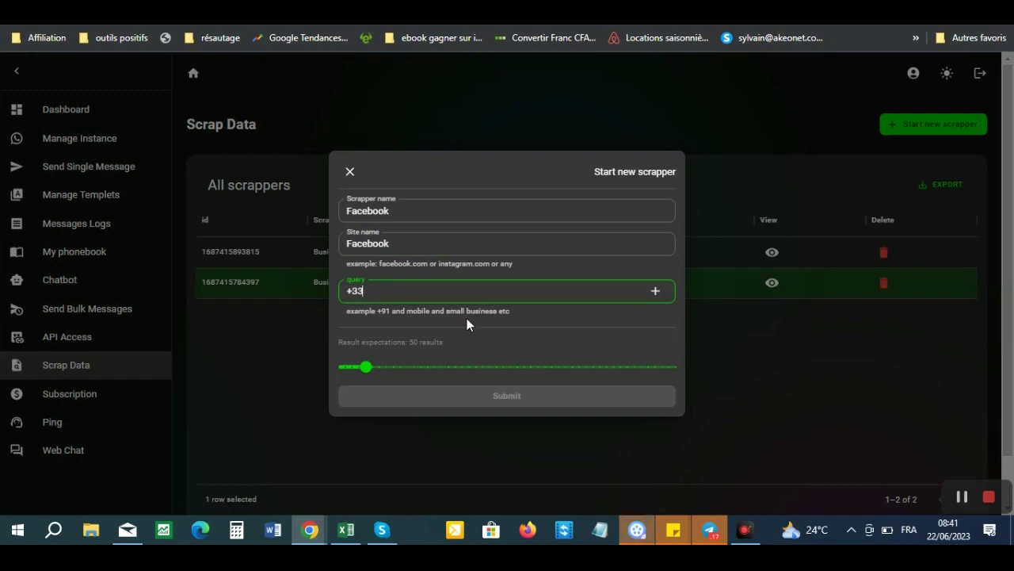
left_click(655, 291)
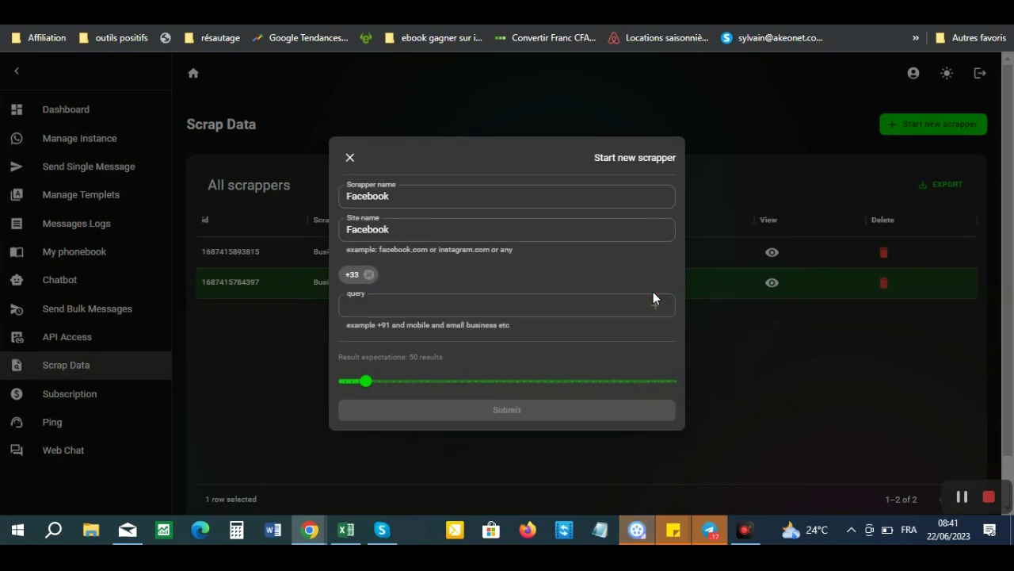
left_click(449, 308)
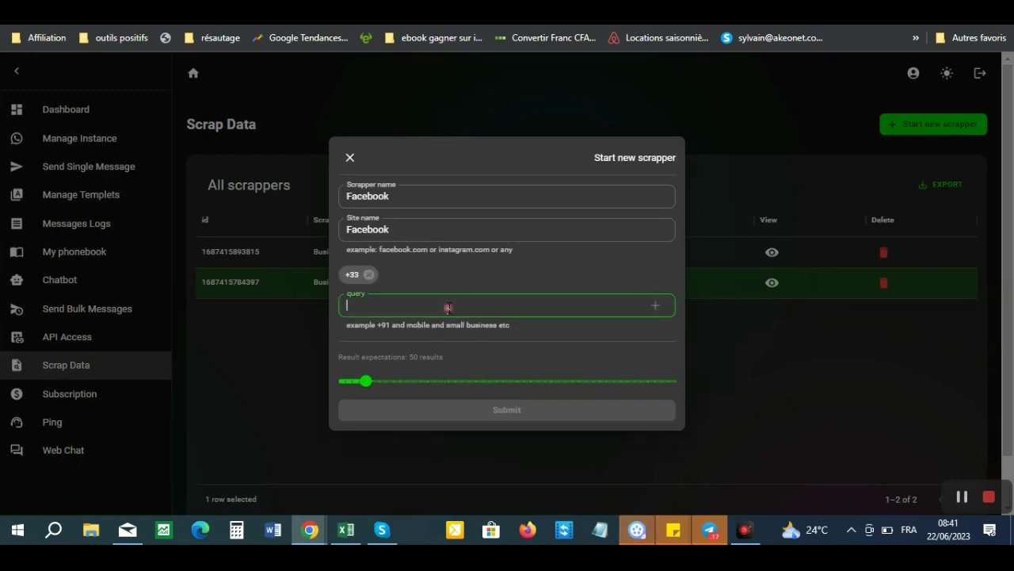
type("business en ligne,")
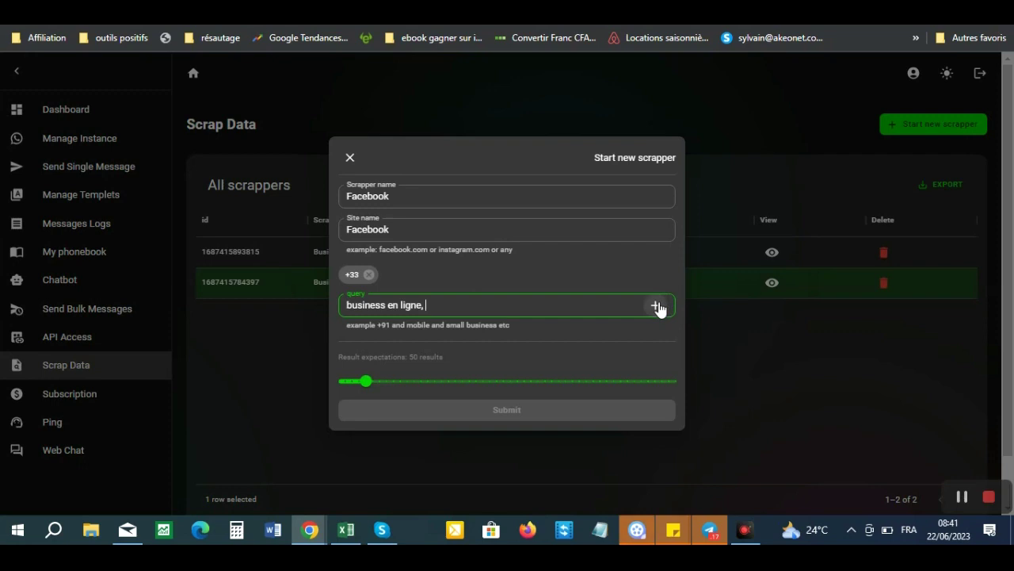
left_click(655, 305)
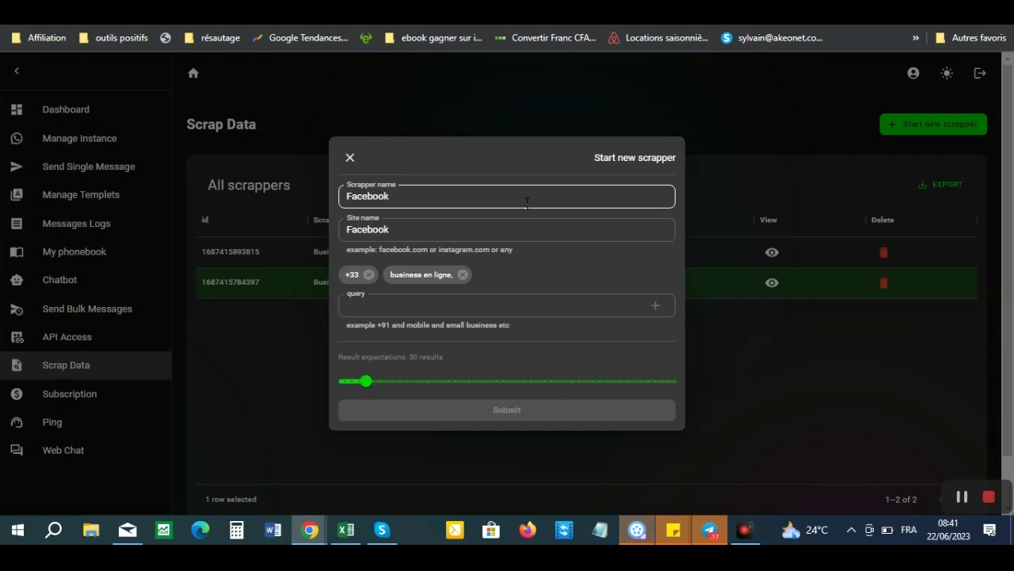
- Set expected results to 30 and close the form without submitting
left_click(481, 191)
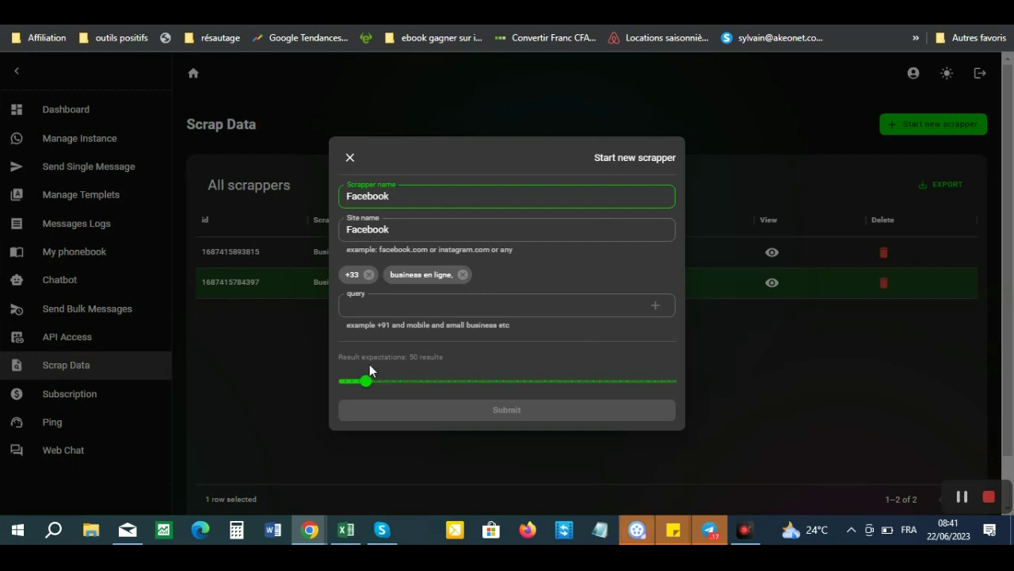
left_click(378, 311)
mouse_move(369, 385)
left_mouse_down()
mouse_move(387, 389)
mouse_move(351, 381)
left_mouse_up()
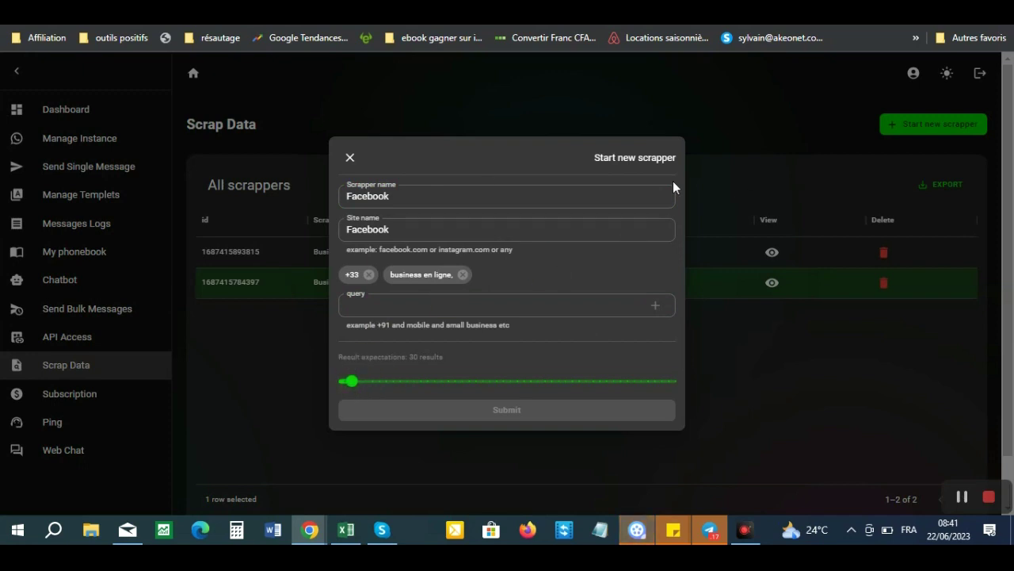
left_click(460, 195)
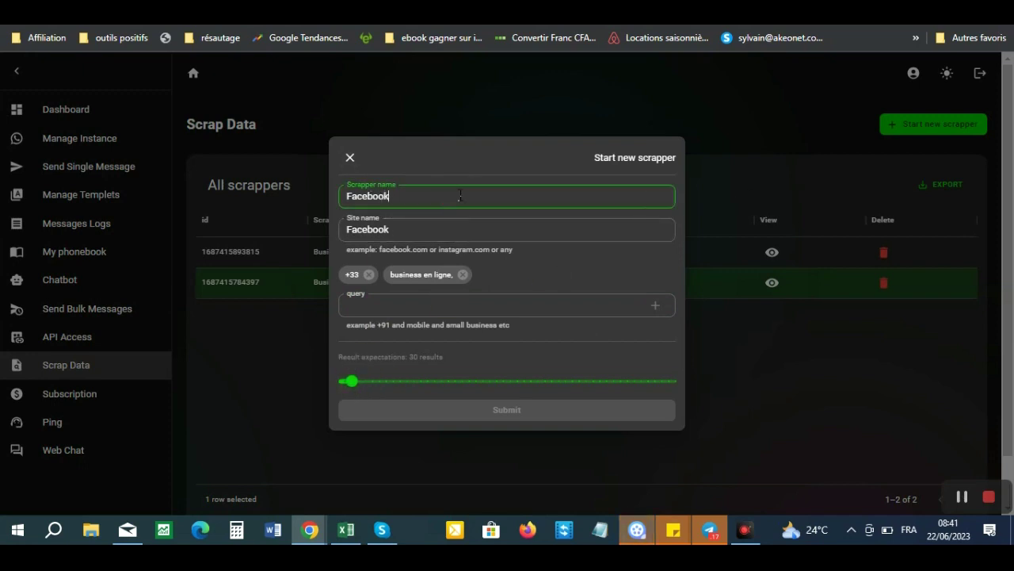
left_click(349, 158)
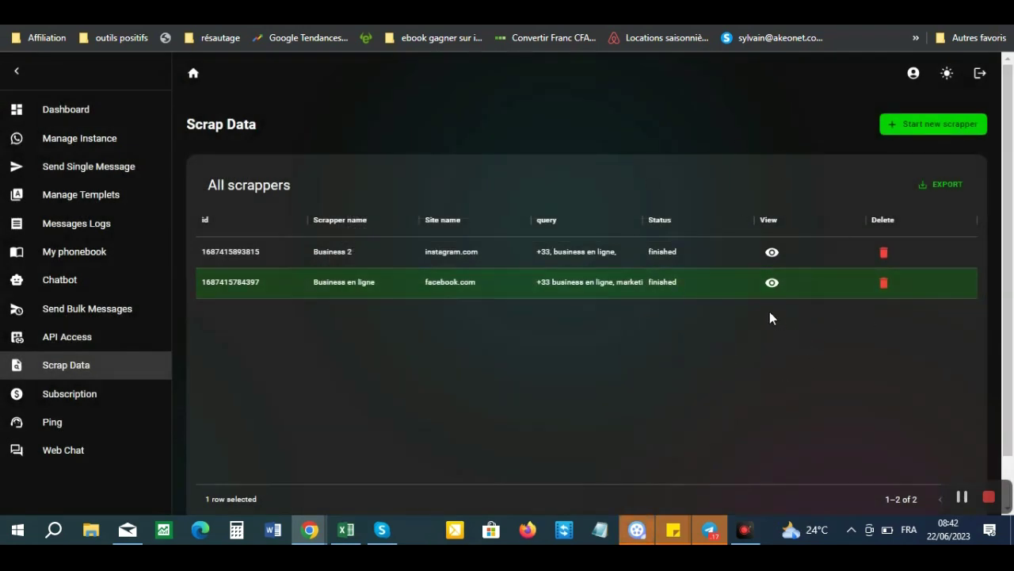
left_click(771, 253)
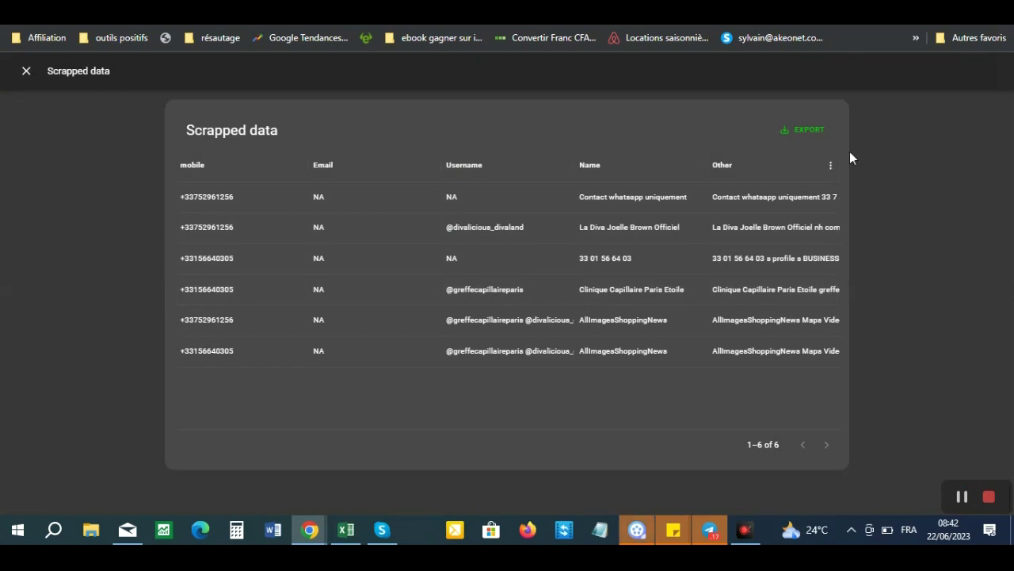
left_click(26, 71)
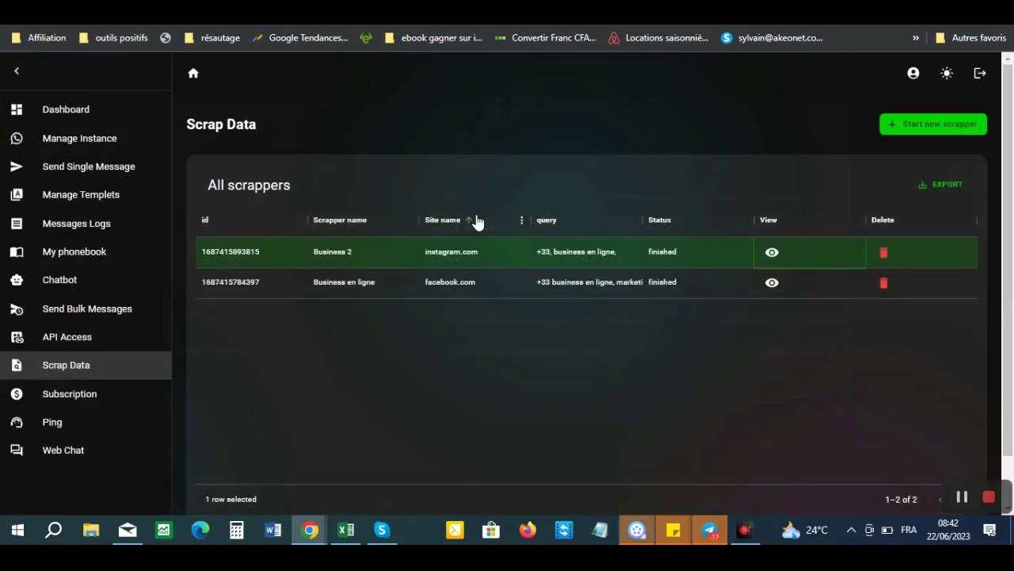
left_click(772, 286)
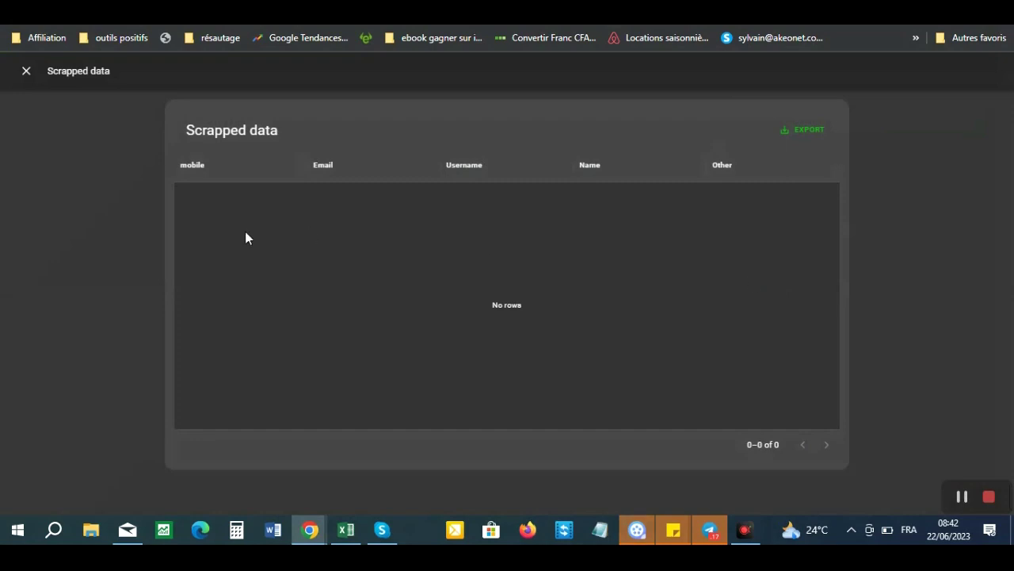
left_click(23, 71)
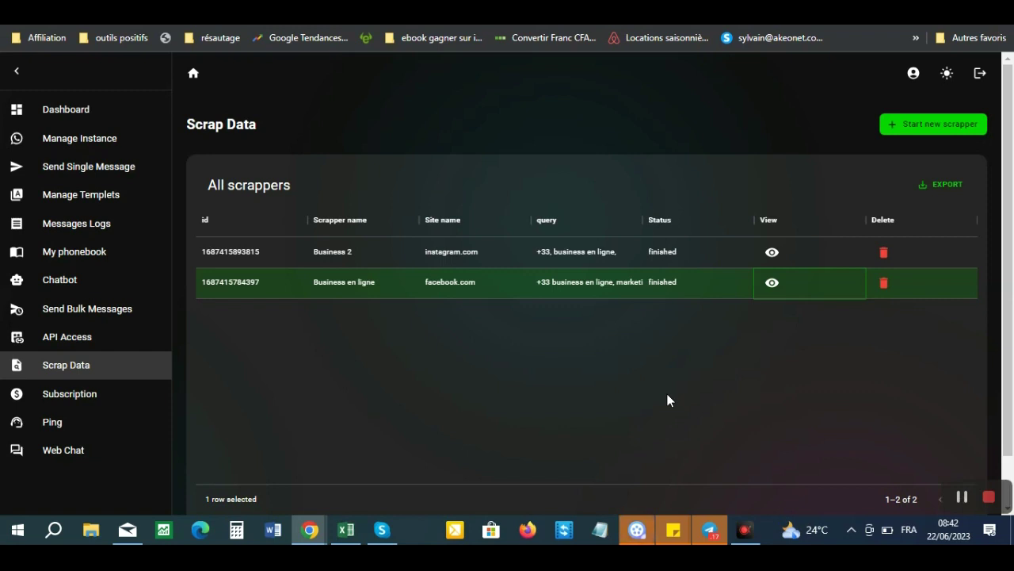
- Load the only instance's chats in Web Chat, then go to the Subscription page
left_click(73, 395)
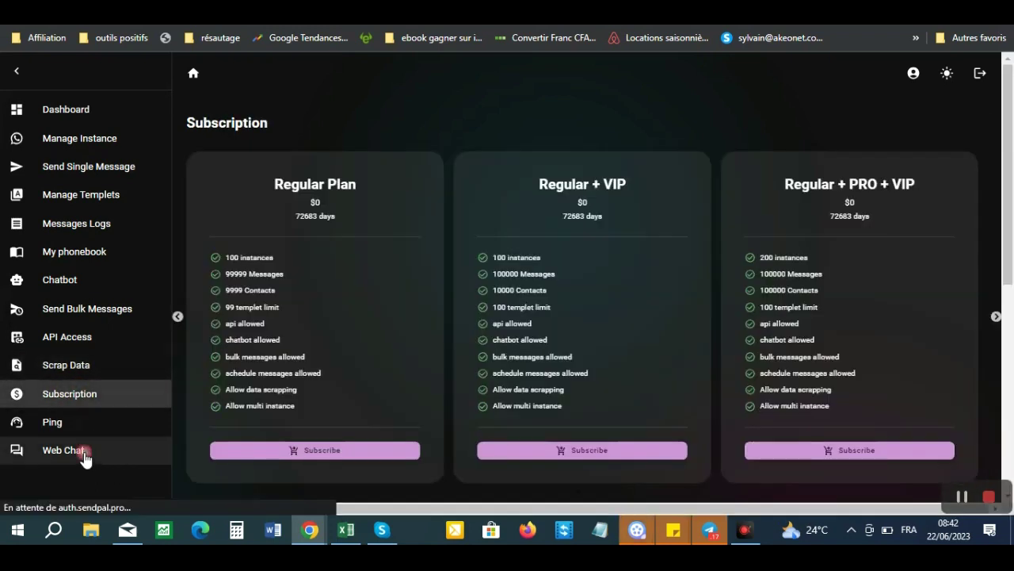
left_click(85, 458)
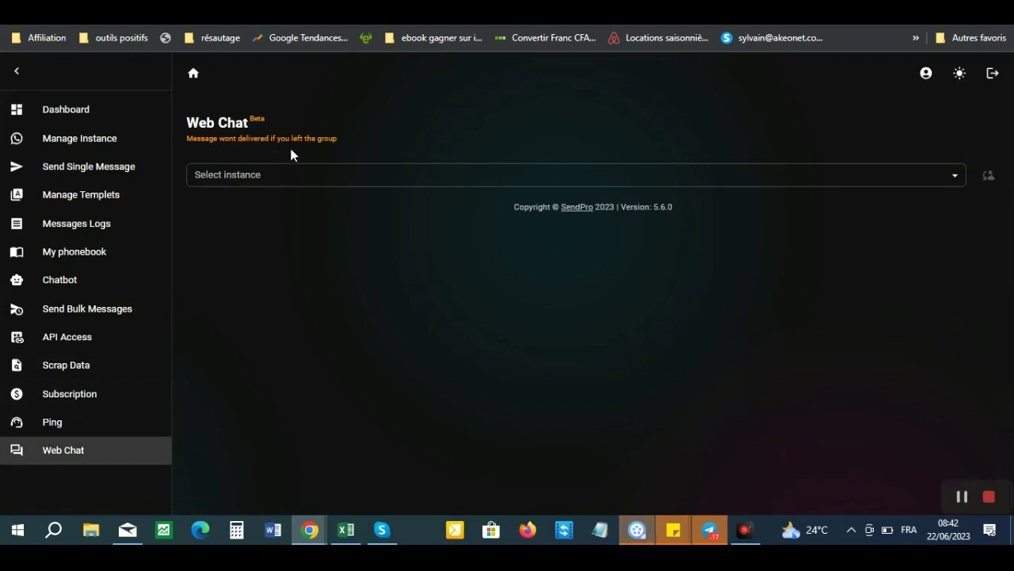
left_click(303, 174)
left_click(238, 204)
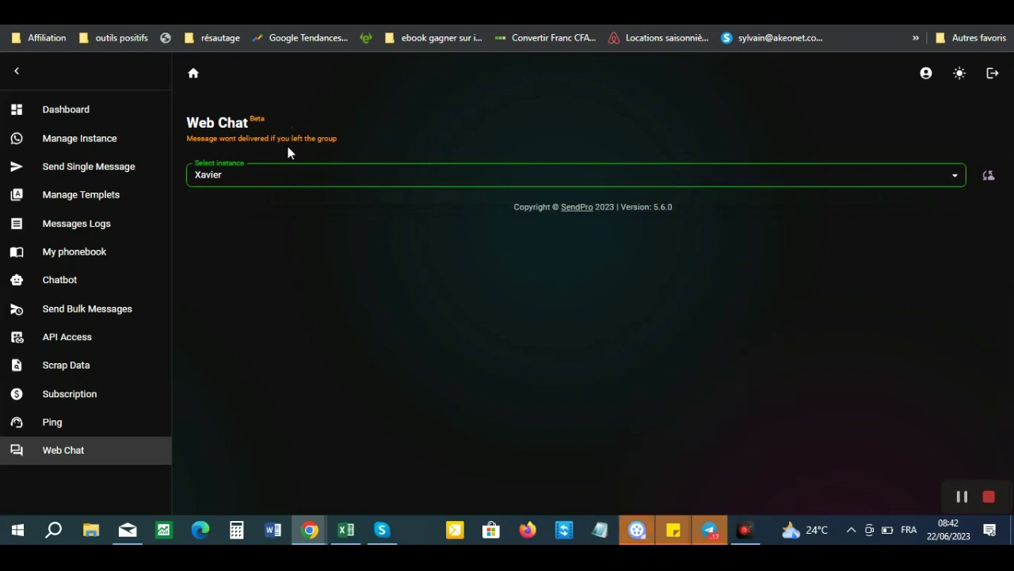
left_click(988, 181)
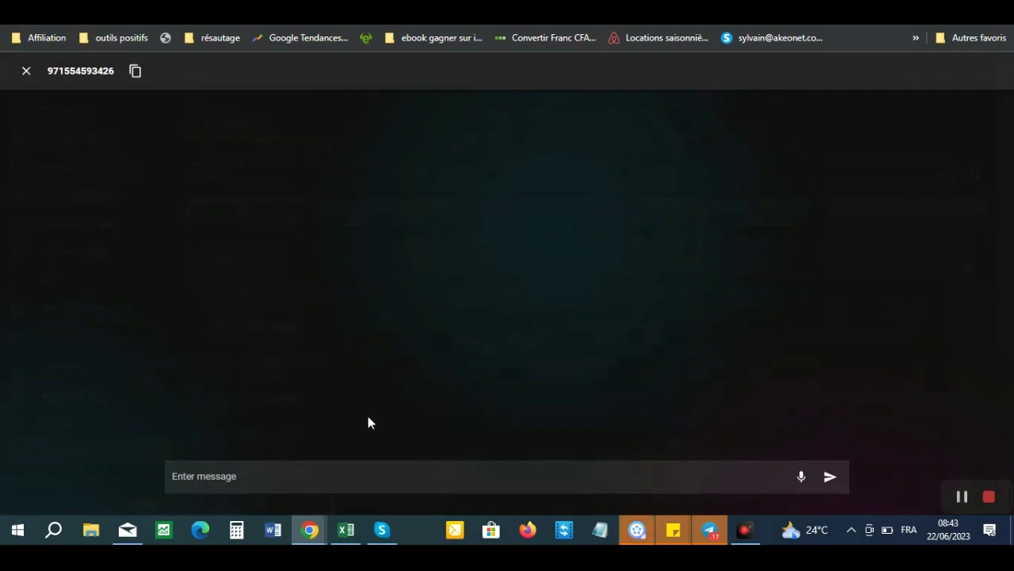
left_click(414, 475)
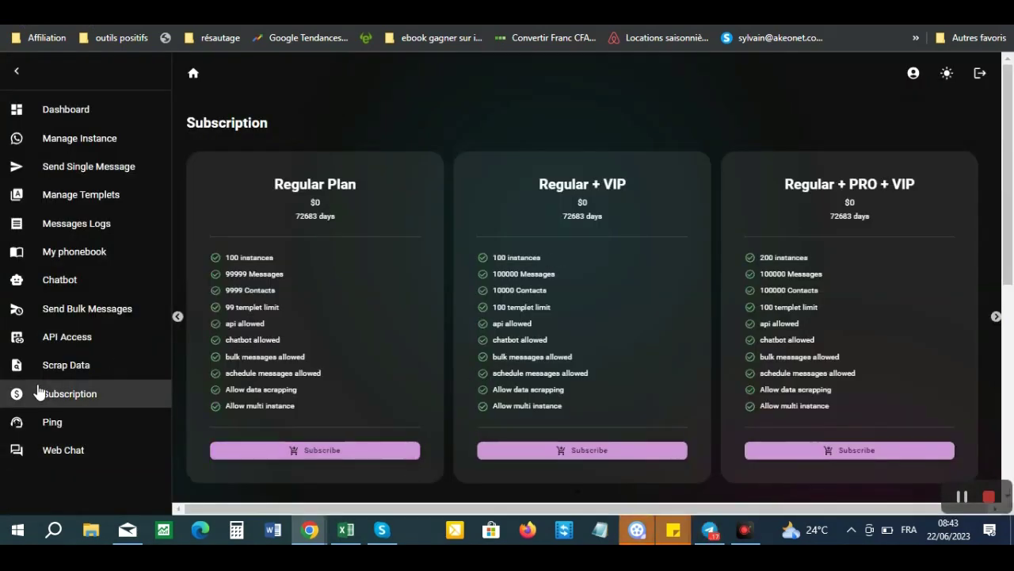
- Load the Web Chat instance's chats, read one contact's conversation, close it and dismiss the translation popup
left_click(54, 456)
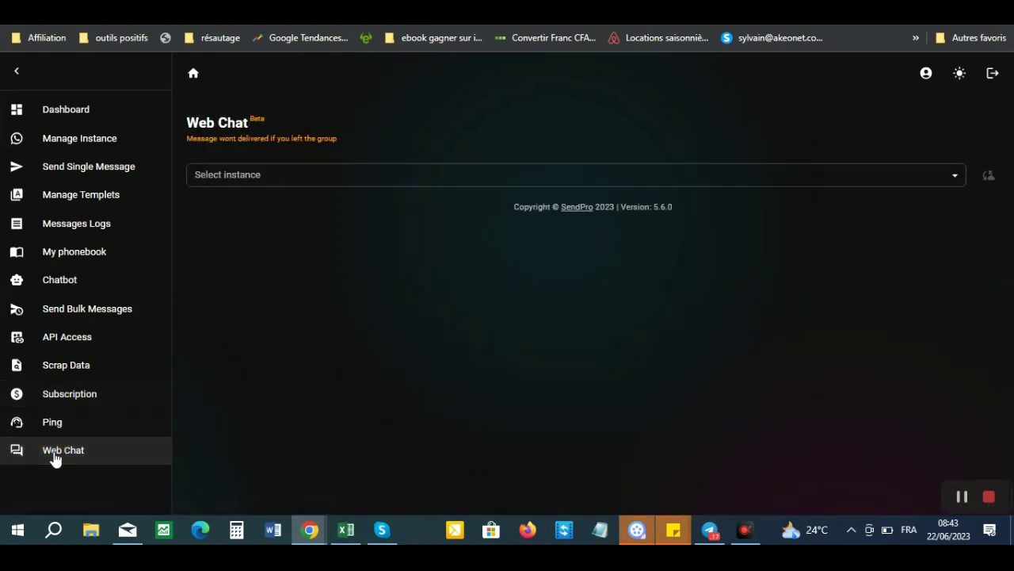
left_click(673, 178)
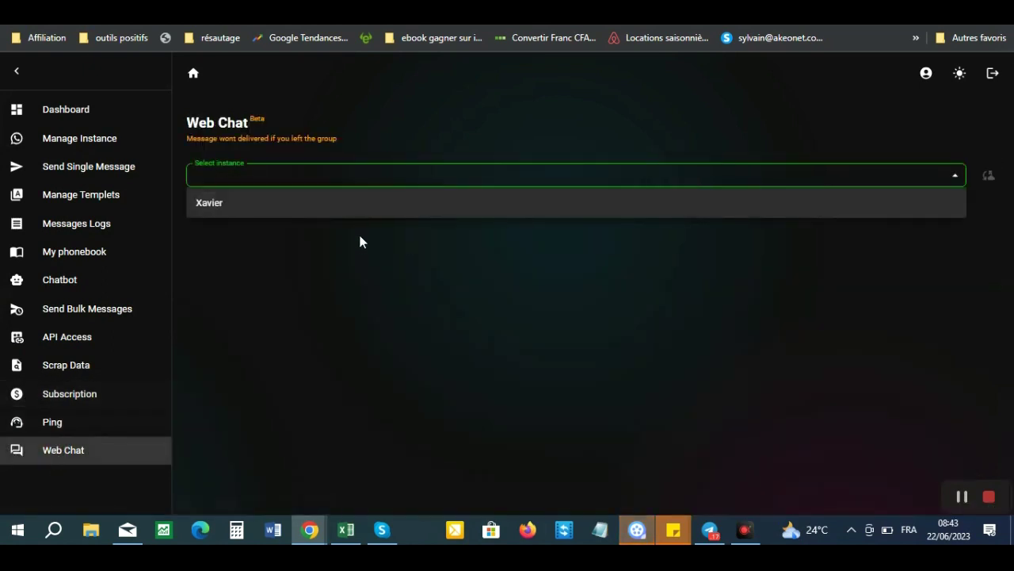
left_click(354, 206)
left_click(988, 175)
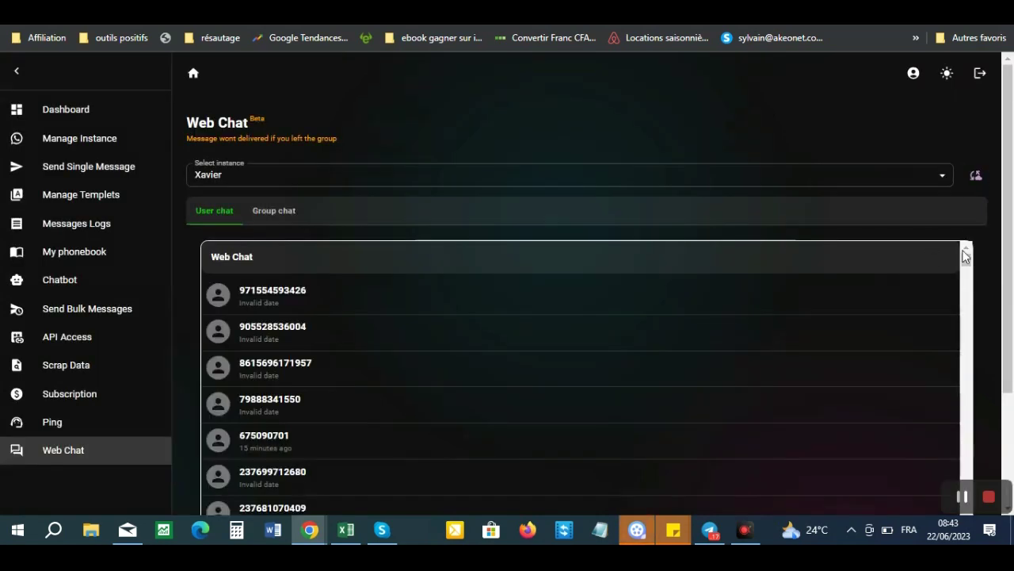
left_click_drag(967, 258, 973, 292)
left_click(260, 344)
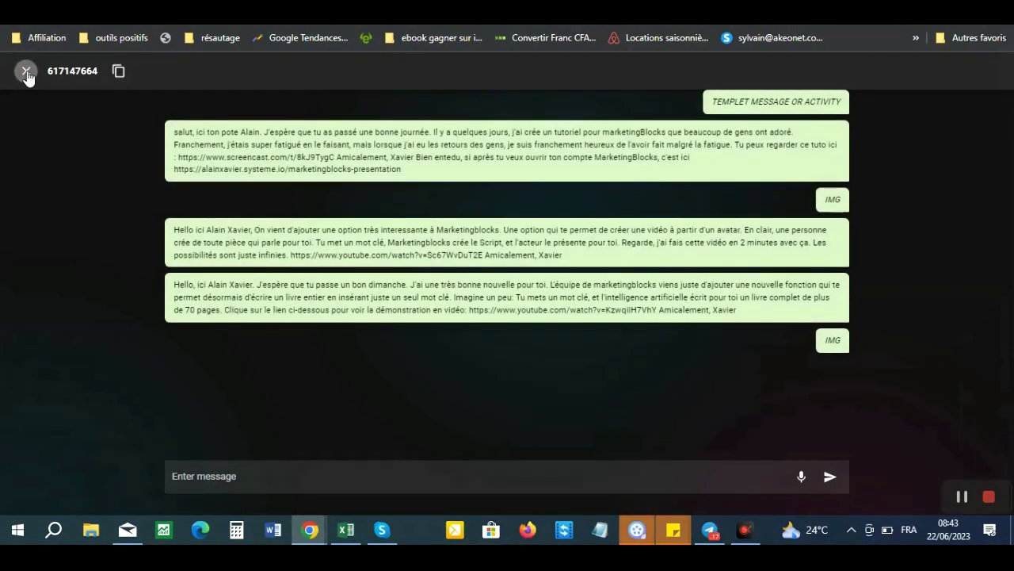
left_click(26, 73)
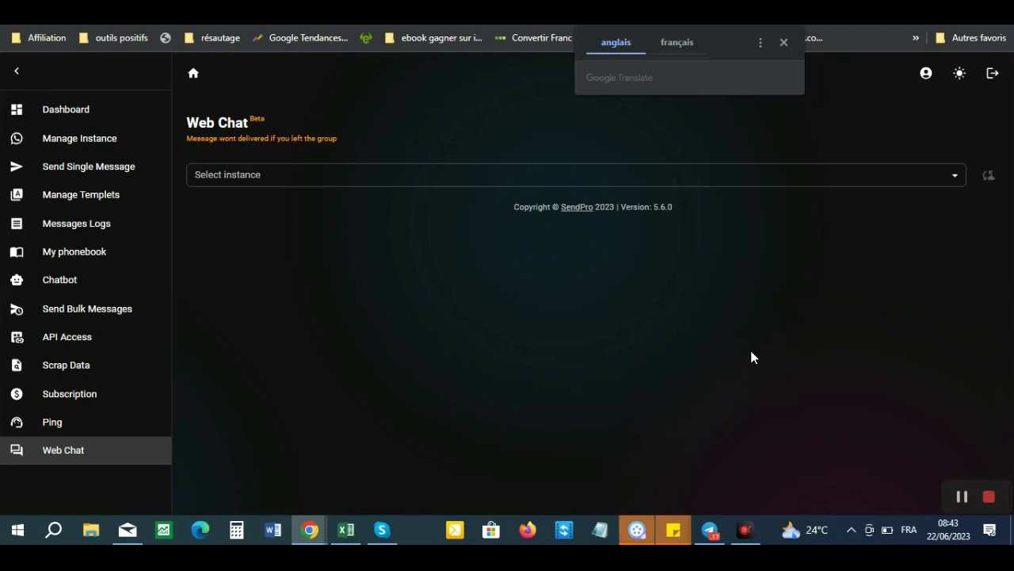
left_click(427, 111)
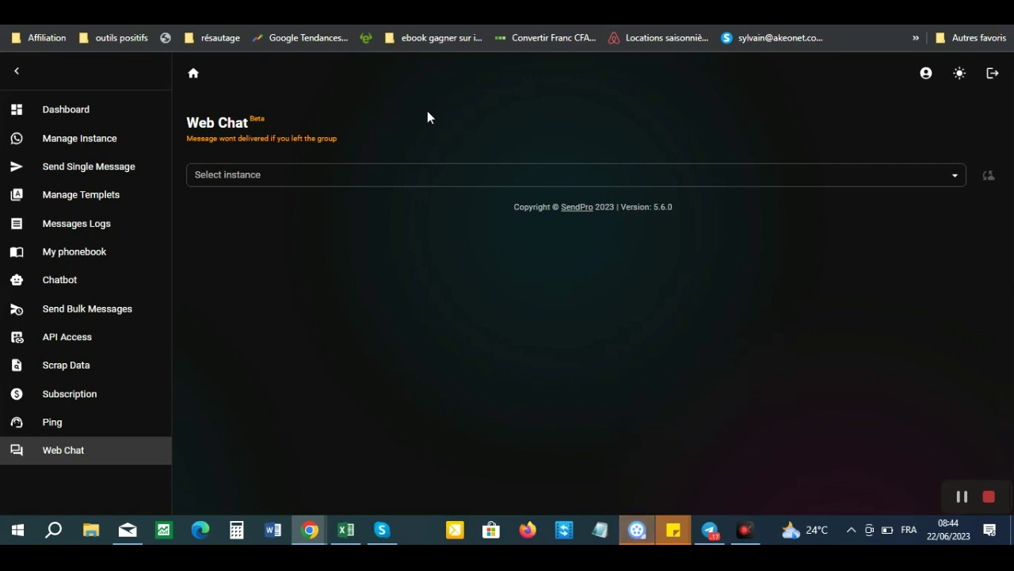
- Tour Manage Instance, Manage Templets, Send Single Message, Messages Logs and My phonebook, ending on Send Bulk Messages
left_click(84, 141)
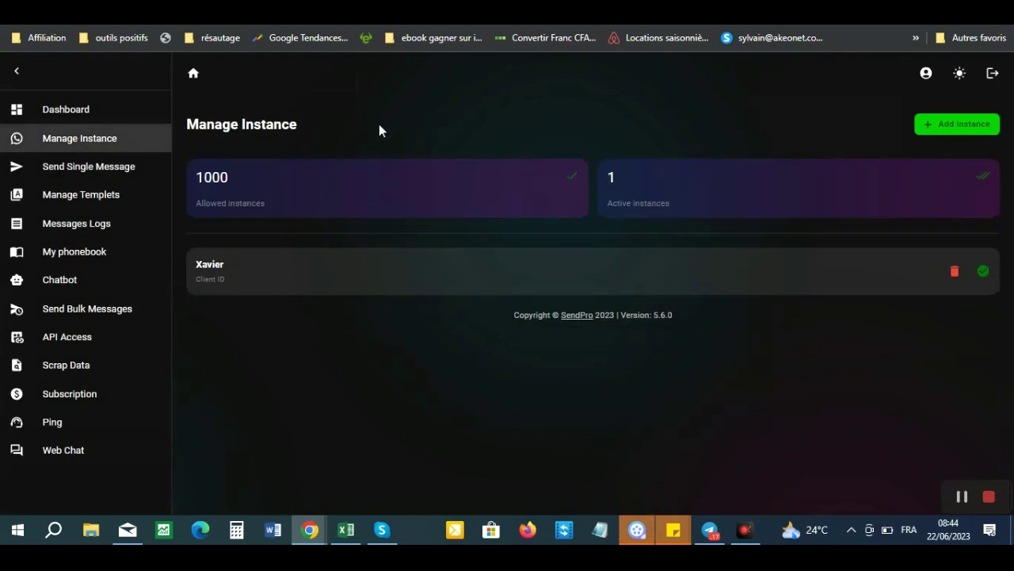
left_click(92, 204)
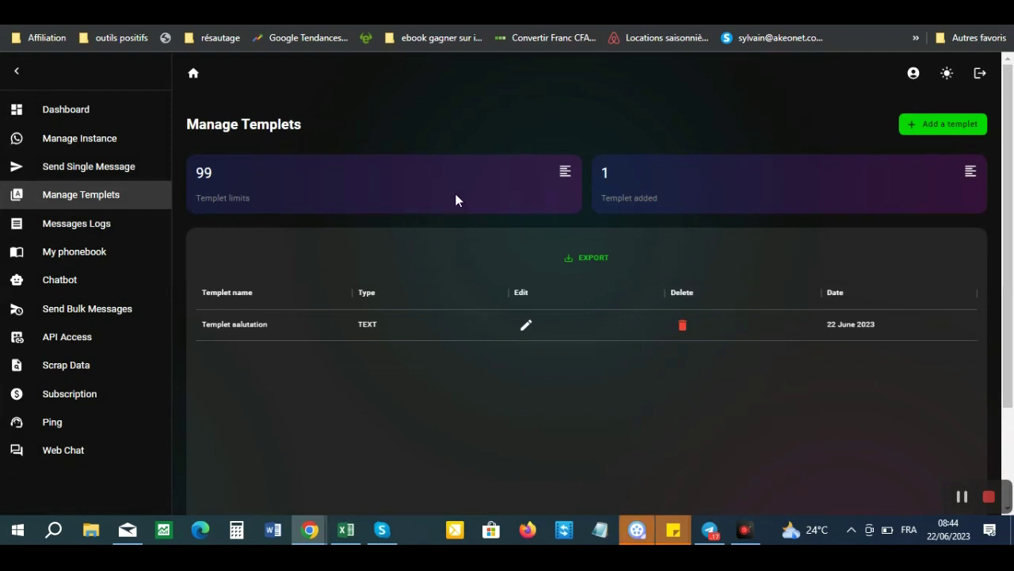
left_click(95, 168)
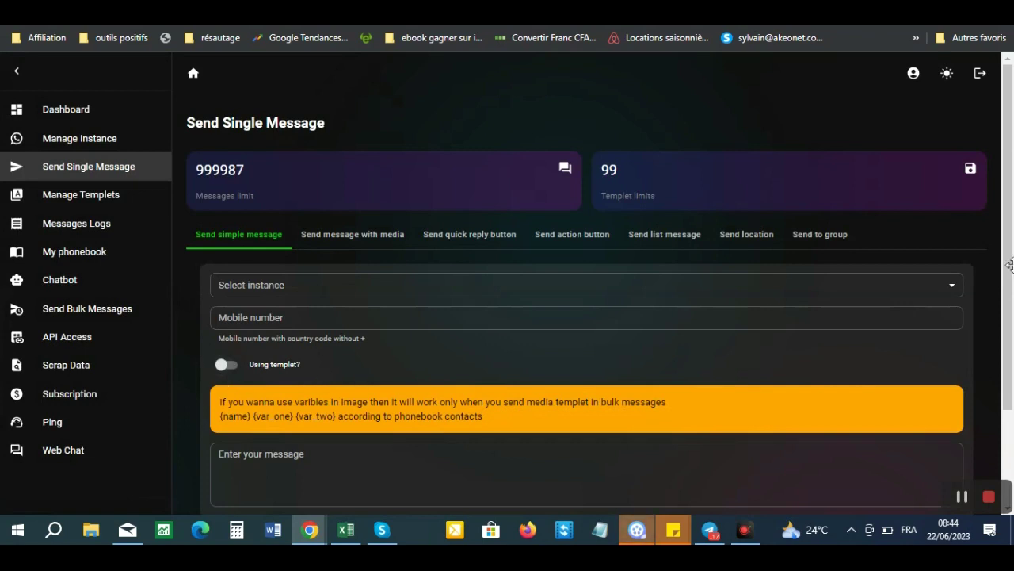
scroll(996, 377, "down", 1)
left_click_drag(995, 376, 985, 310)
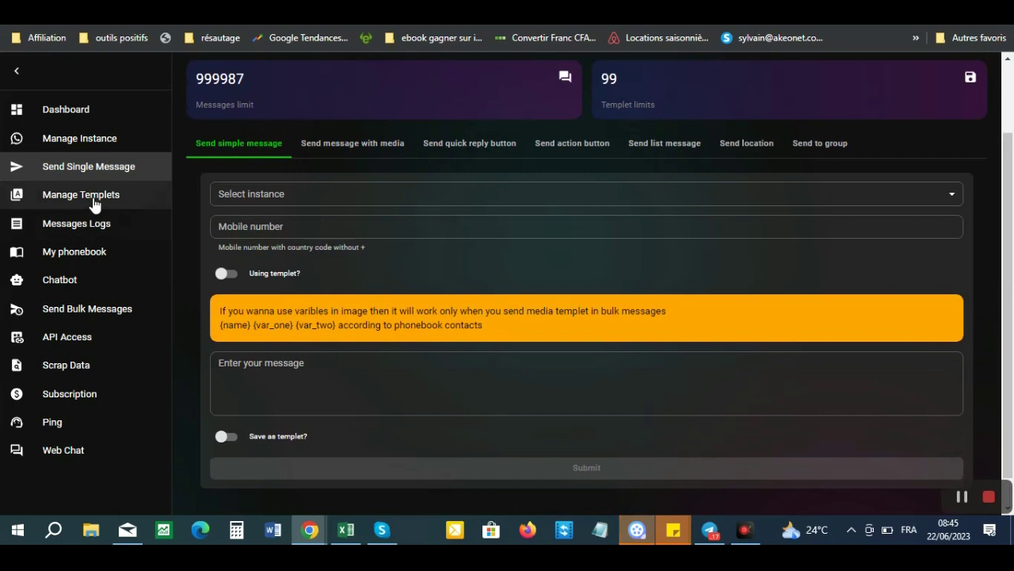
left_click(92, 199)
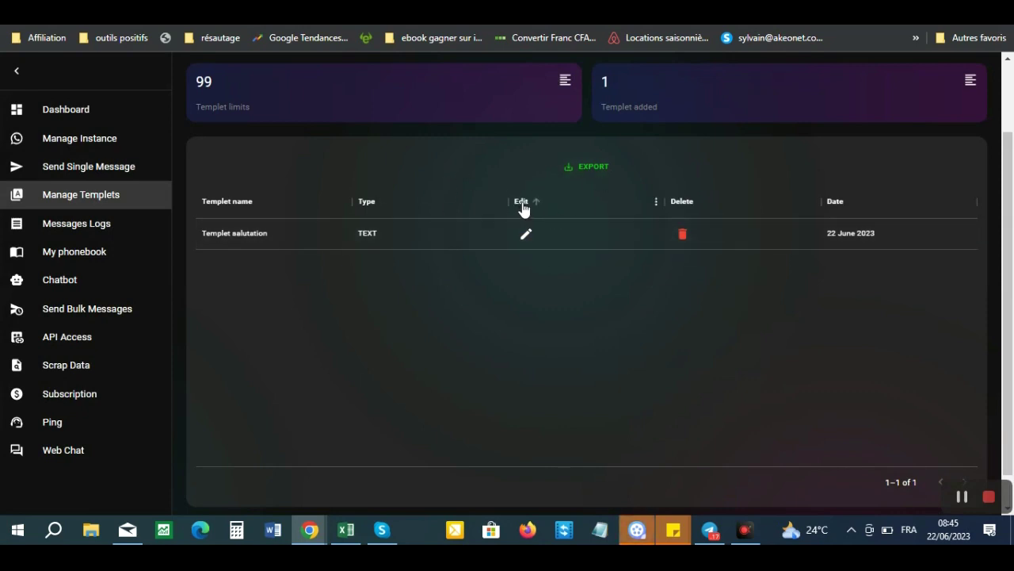
left_click(89, 225)
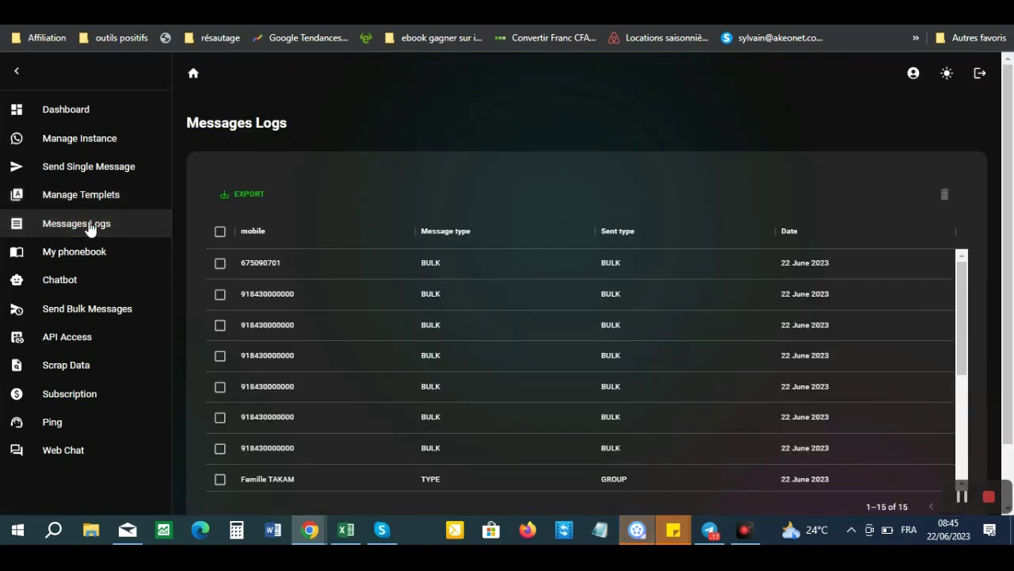
left_click(102, 254)
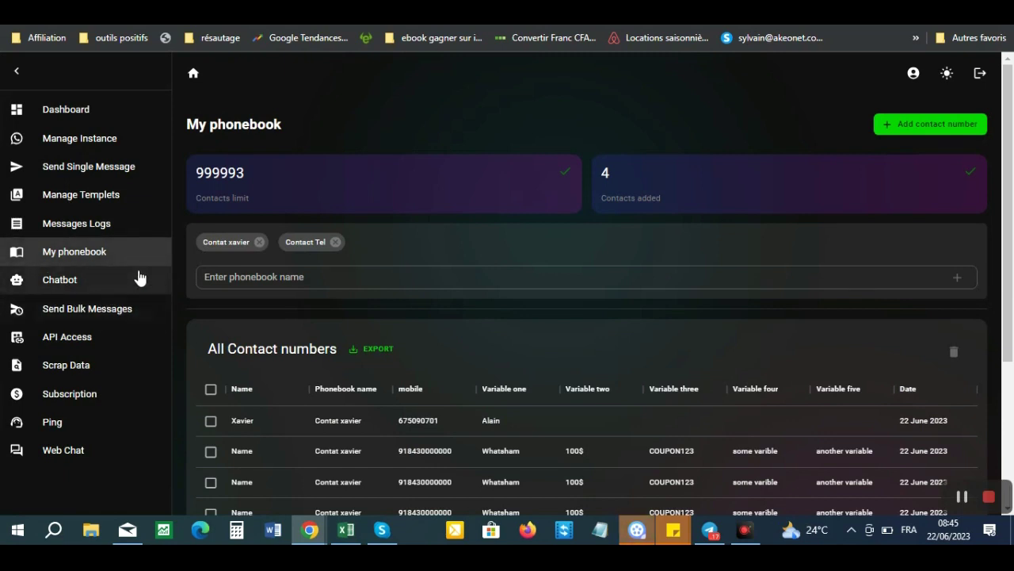
left_click(101, 311)
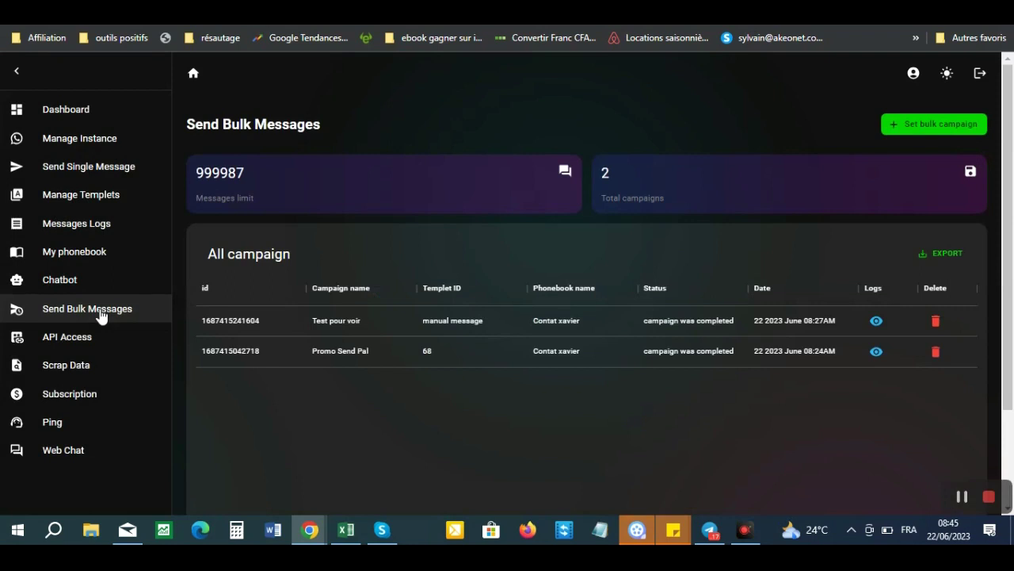